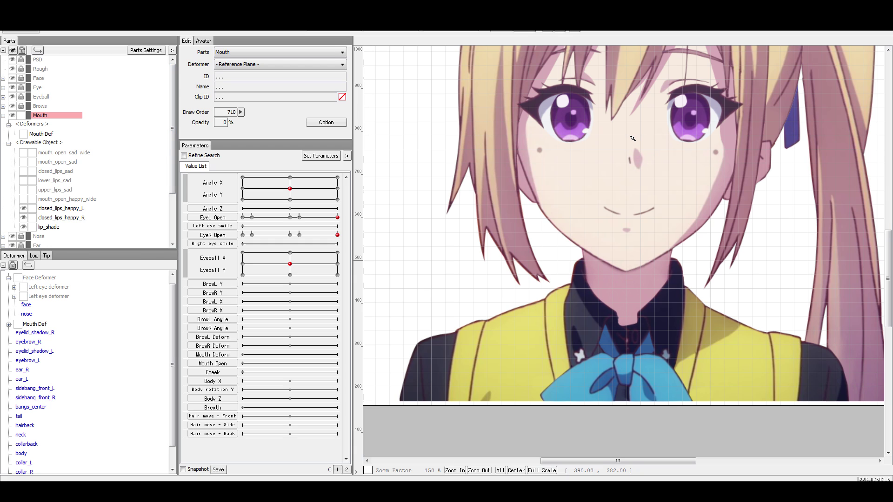
Preview the face turning on Angle X and Angle Y, and pick the nose from the drawable objects on the canvas.
drag(290, 188, 341, 191)
right_click(631, 158)
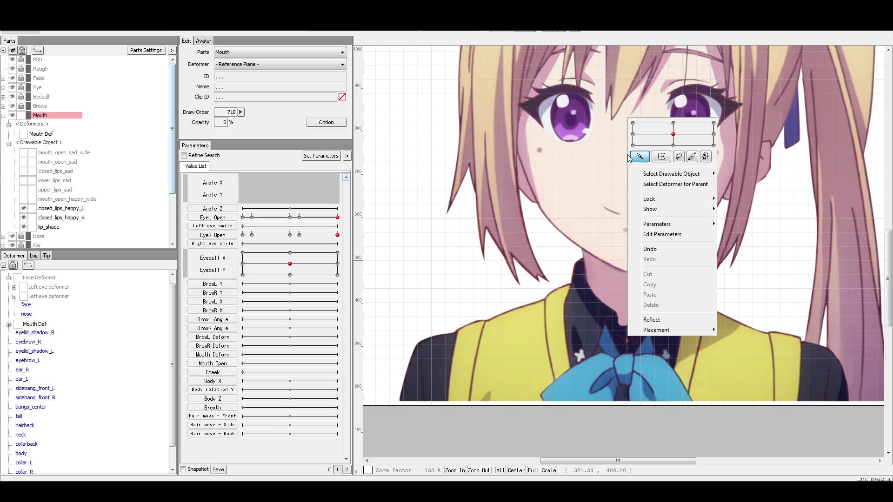
mouse_move(686, 178)
click(739, 180)
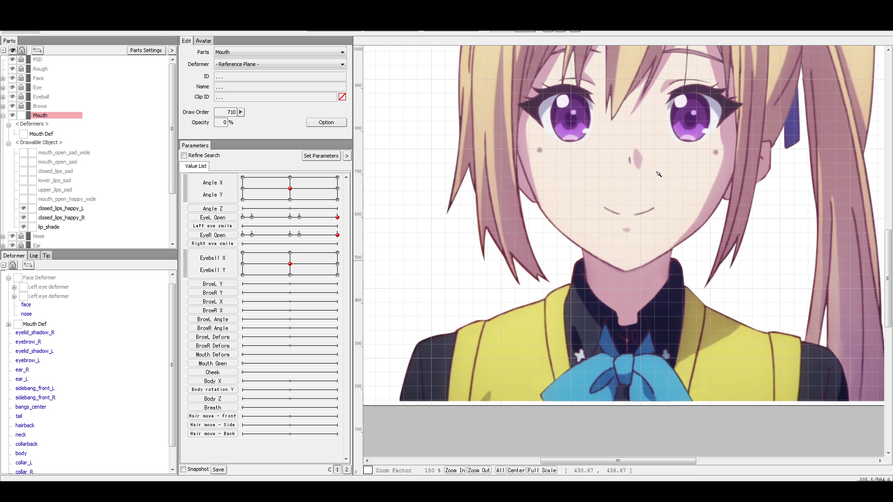
right_click(655, 169)
mouse_move(699, 185)
click(748, 188)
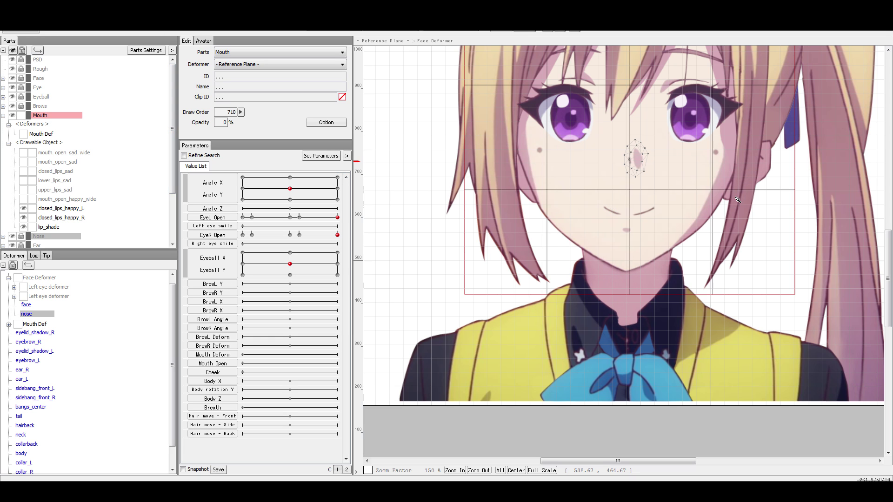
Unlock the Nose part, select the nose drawable and check which deformer it is assigned to.
scroll(62, 206, down, 3)
click(21, 170)
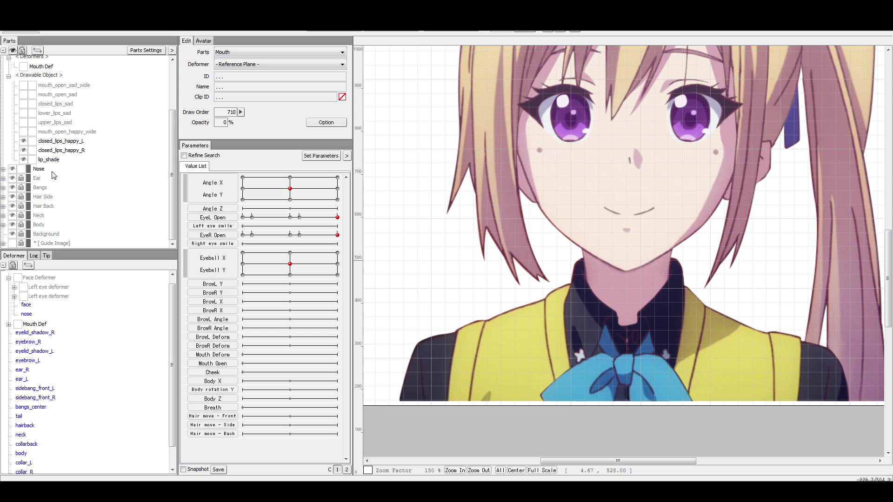
click(53, 171)
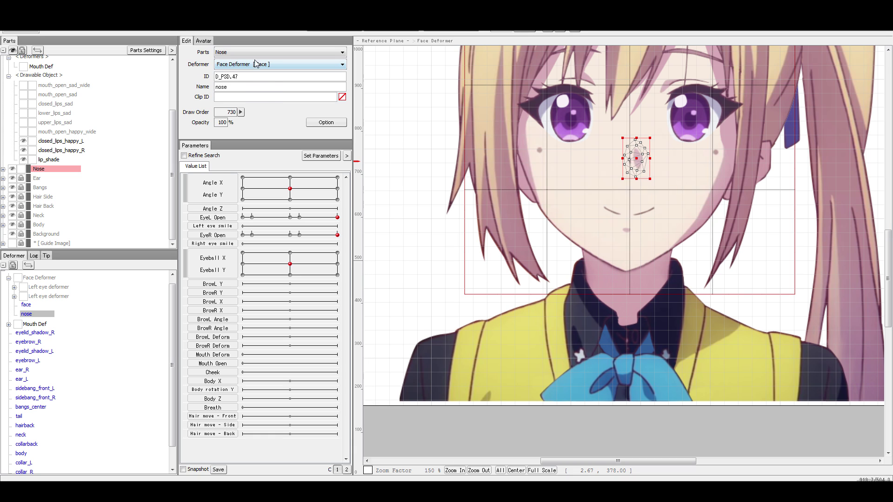
click(281, 65)
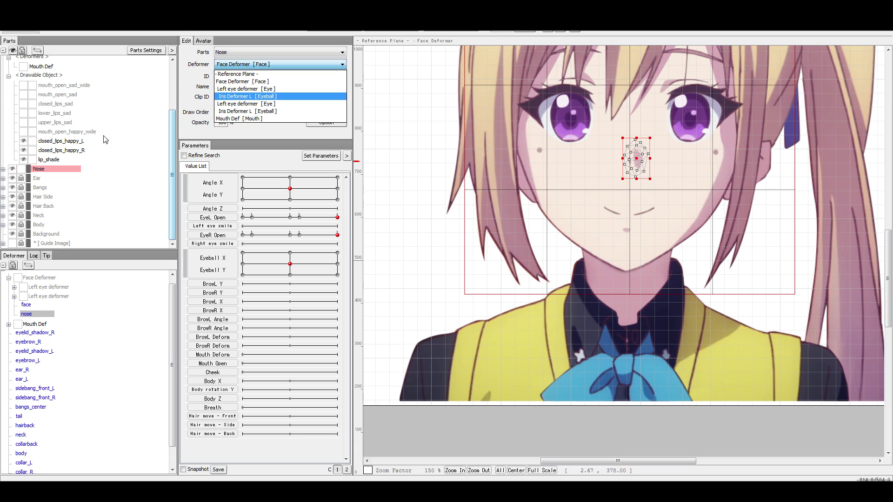
click(284, 185)
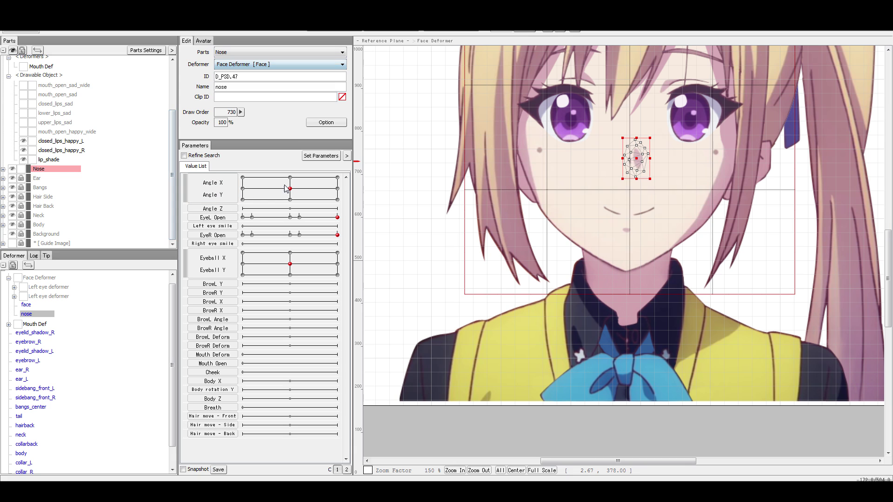
Preview the nose with a small Angle X and Y change, reset both angles to 0 and lock the Nose part.
mouse_move(291, 188)
mouse_down()
mouse_move(254, 192)
mouse_move(287, 177)
mouse_move(259, 196)
mouse_move(291, 183)
mouse_move(313, 201)
mouse_move(282, 194)
mouse_up()
click(467, 152)
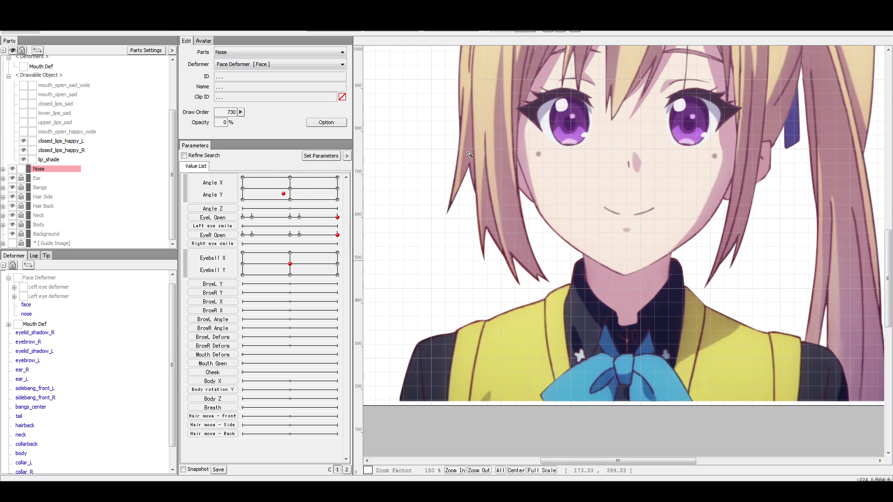
click(290, 189)
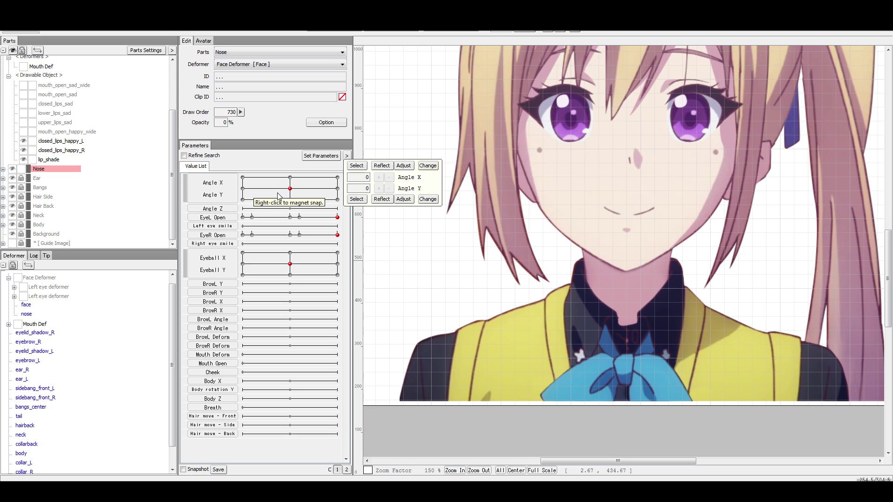
click(21, 168)
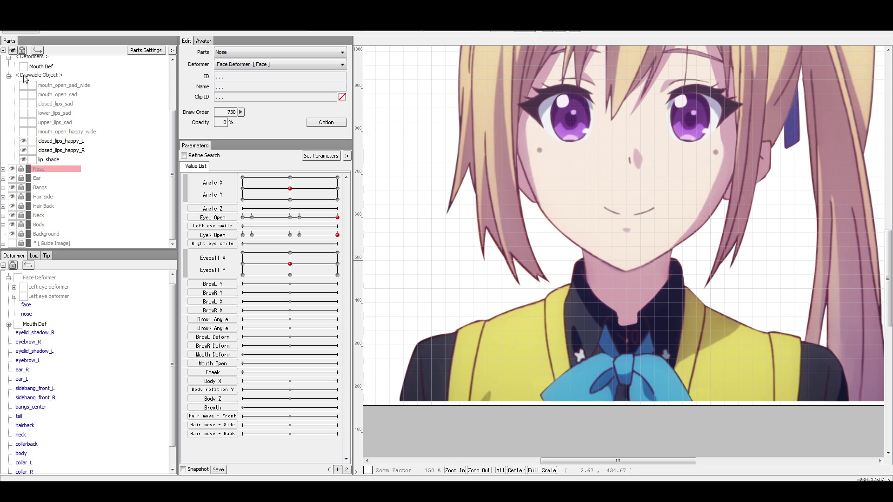
Show the hidden mouth drawables and hide lip_shade.
drag(23, 85, 22, 147)
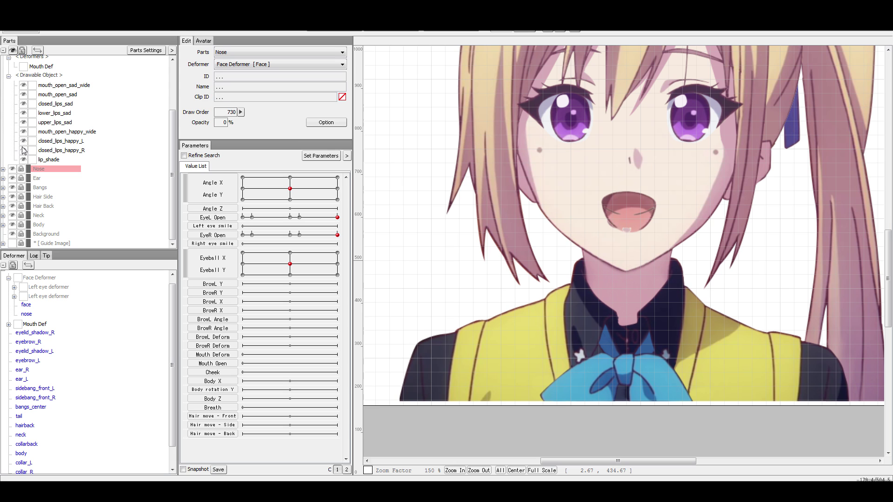
click(70, 141)
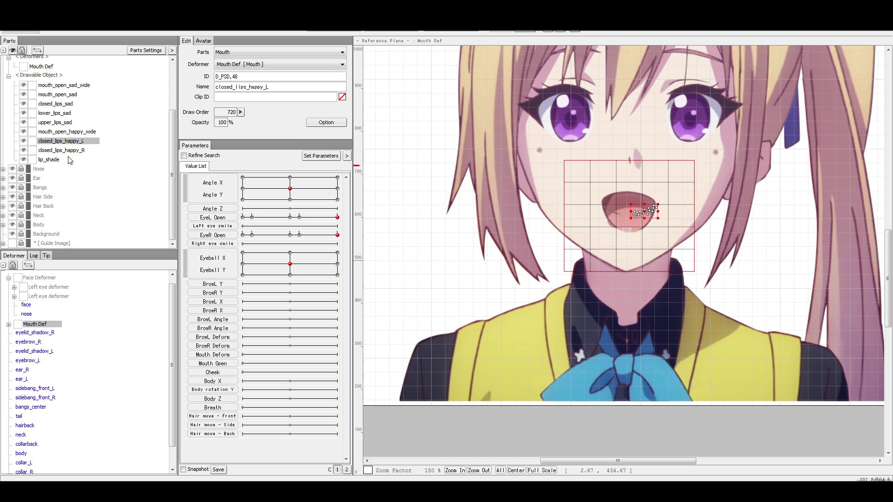
click(53, 160)
click(713, 249)
scroll(714, 249, up, 5)
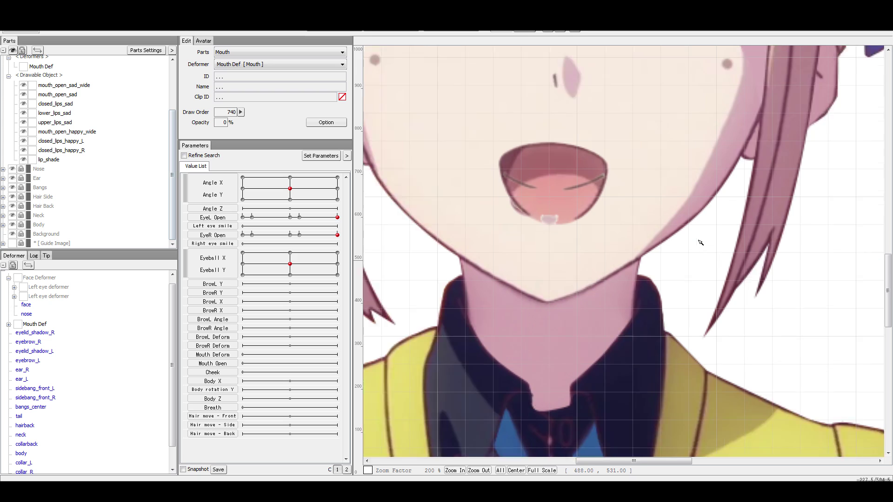
click(23, 160)
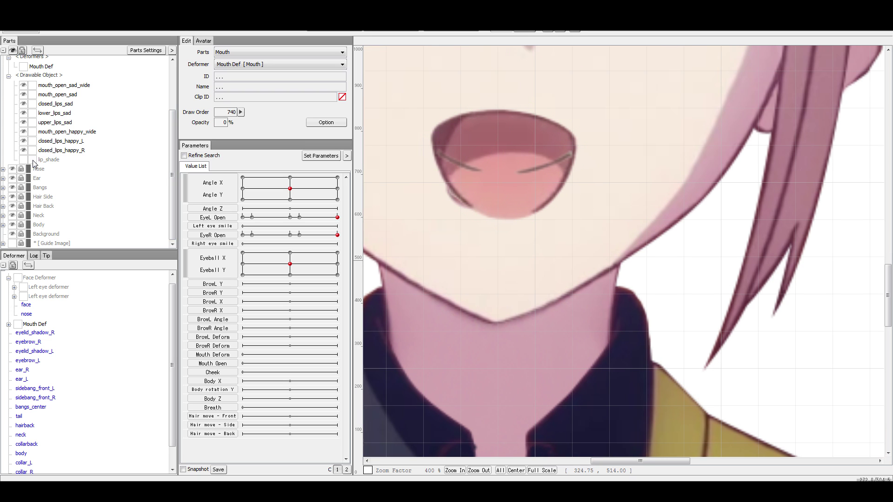
scroll(536, 204, down, 1)
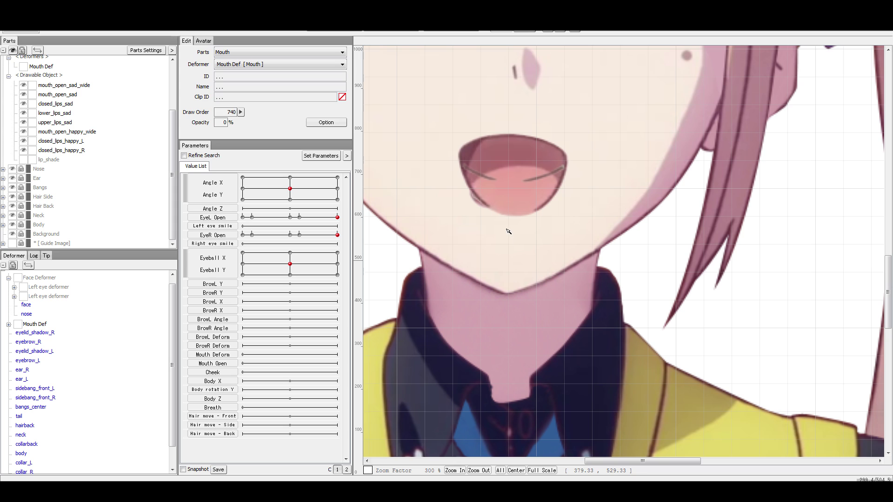
Hide and lock the five sad mouth drawables, from mouth_open_sad_wide to upper_lips_sad.
click(53, 150)
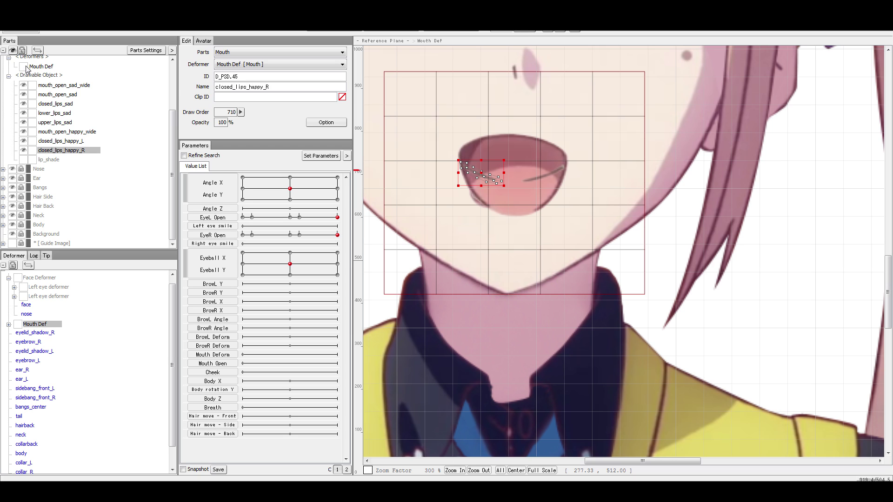
mouse_move(24, 87)
mouse_down()
mouse_move(24, 123)
mouse_move(31, 86)
mouse_up()
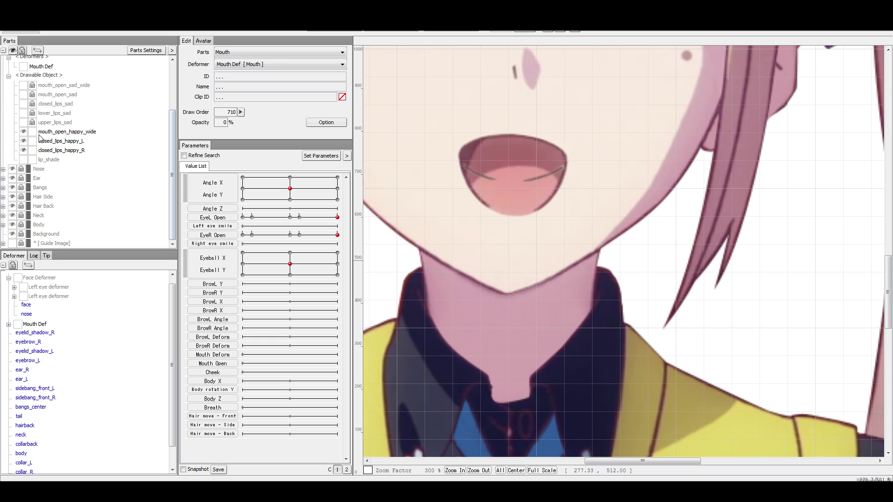
scroll(520, 150, up, 1)
click(24, 141)
click(24, 141)
Hide mouth_open_happy_wide and examine the closed_lips_happy_R and closed_lips_happy_L lines on the face.
click(24, 132)
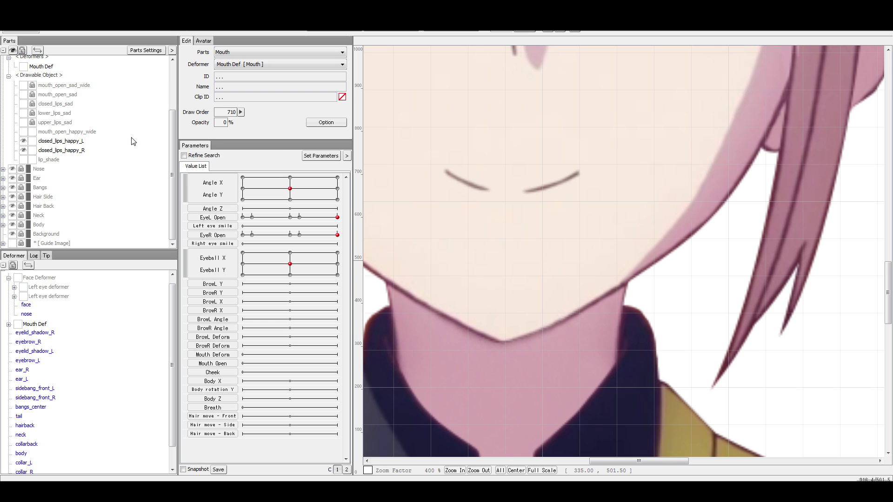
click(464, 185)
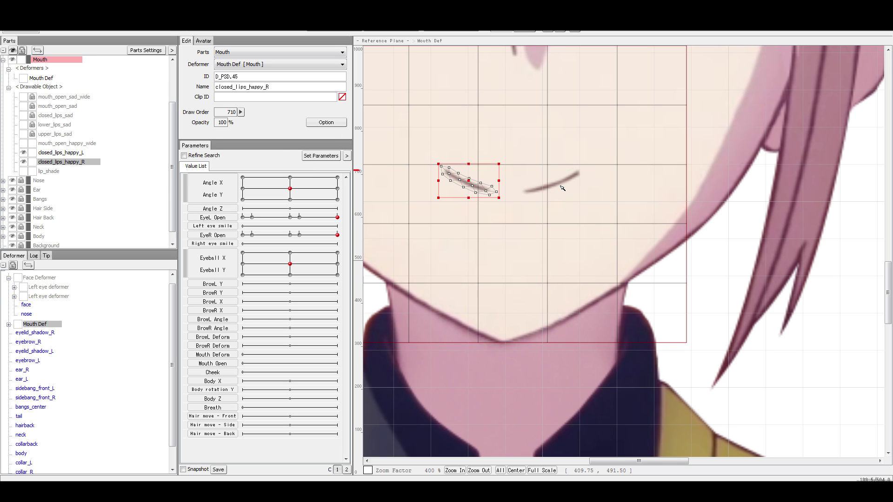
scroll(558, 184, down, 2)
click(543, 173)
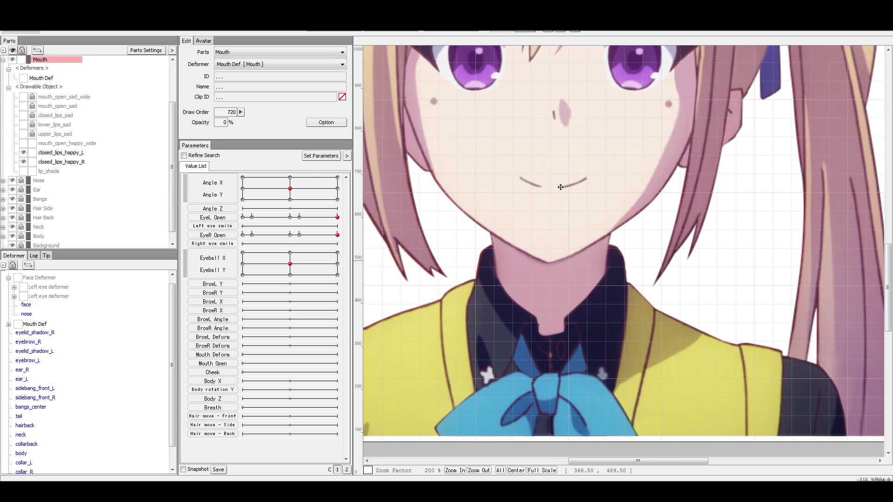
scroll(556, 184, up, 2)
click(514, 189)
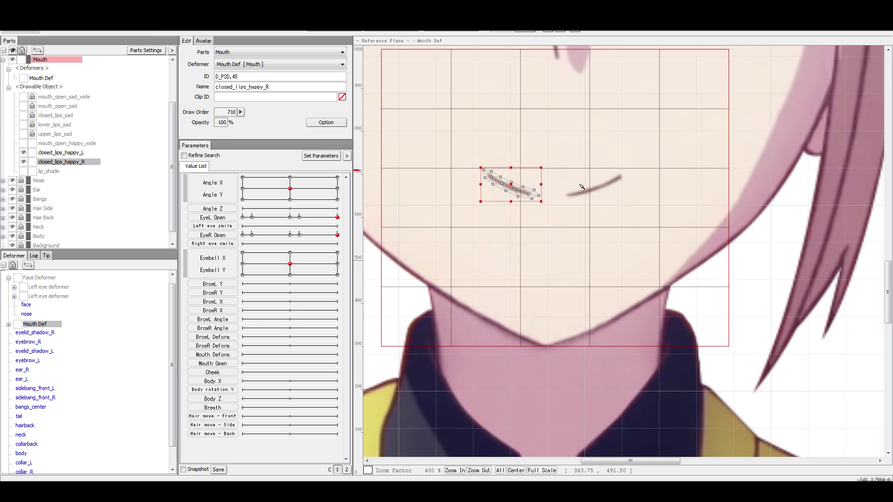
click(575, 194)
Show mouth_open_happy_wide again and compare its outline with the two closed_lips_happy lines.
click(23, 143)
click(548, 154)
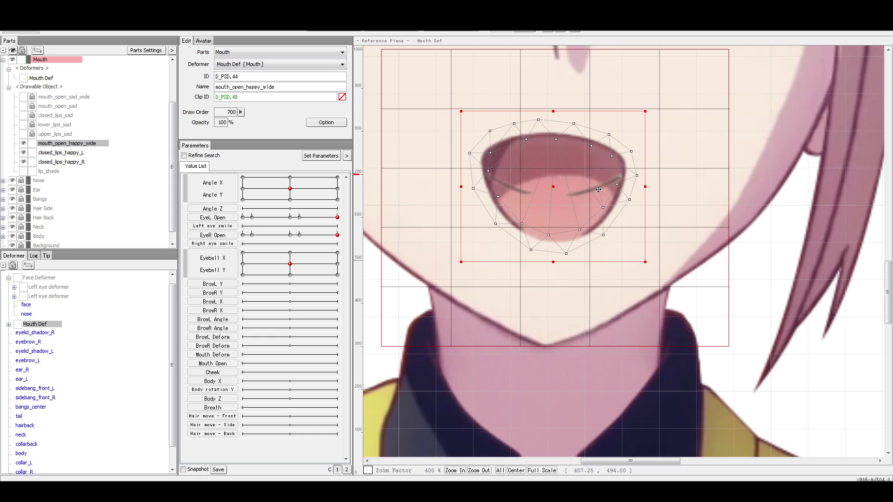
click(65, 154)
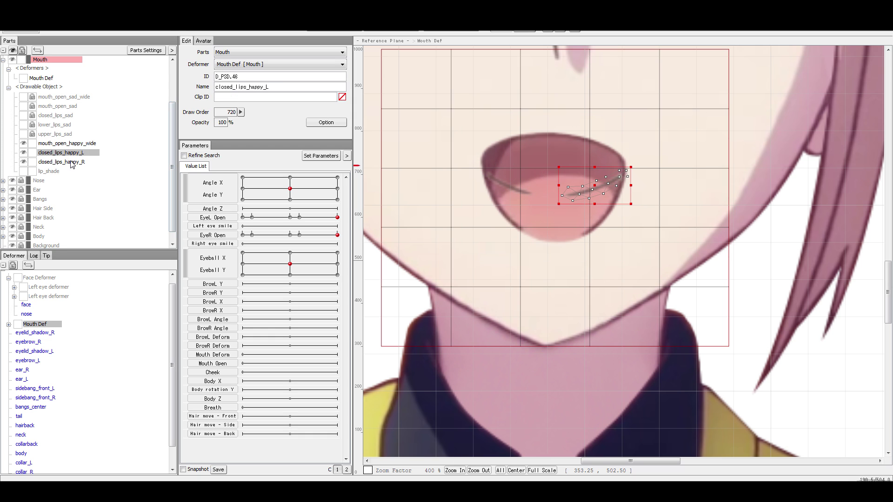
click(72, 163)
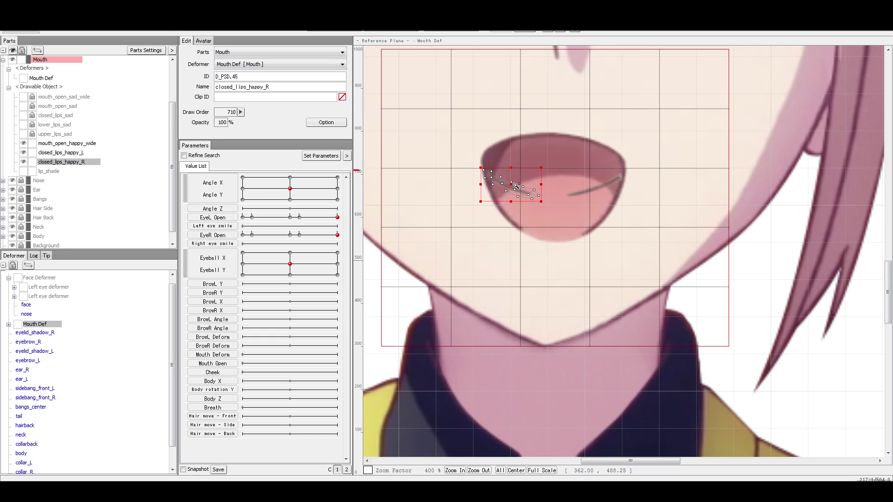
click(588, 192)
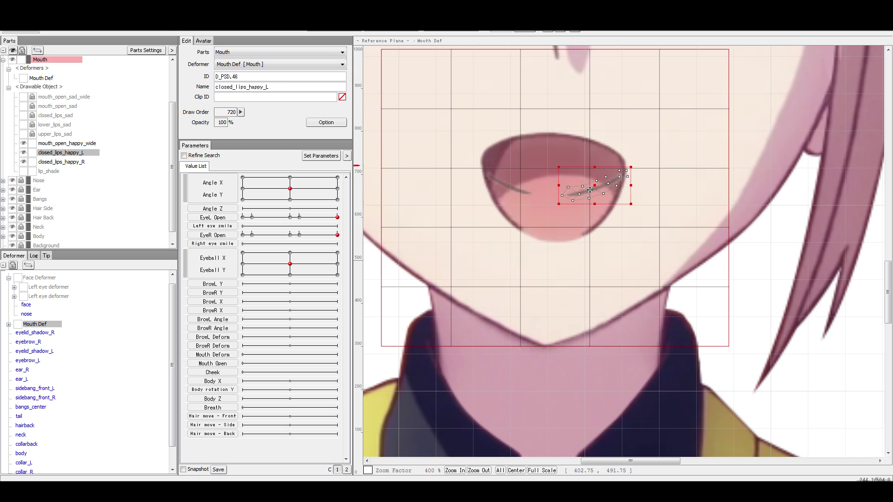
Add keys at 0 and 1 to the Mouth Open parameter for closed_lips_happy_R.
click(518, 190)
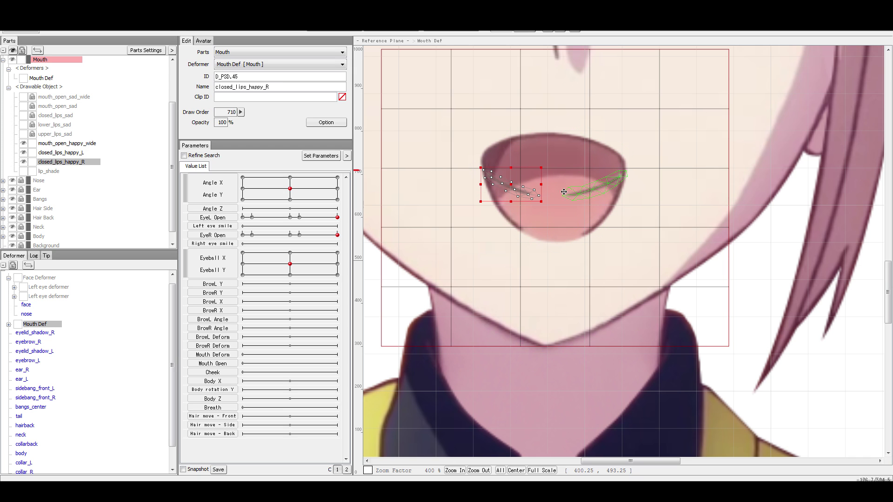
scroll(478, 193, up, 3)
scroll(500, 197, down, 2)
drag(681, 253, 576, 253)
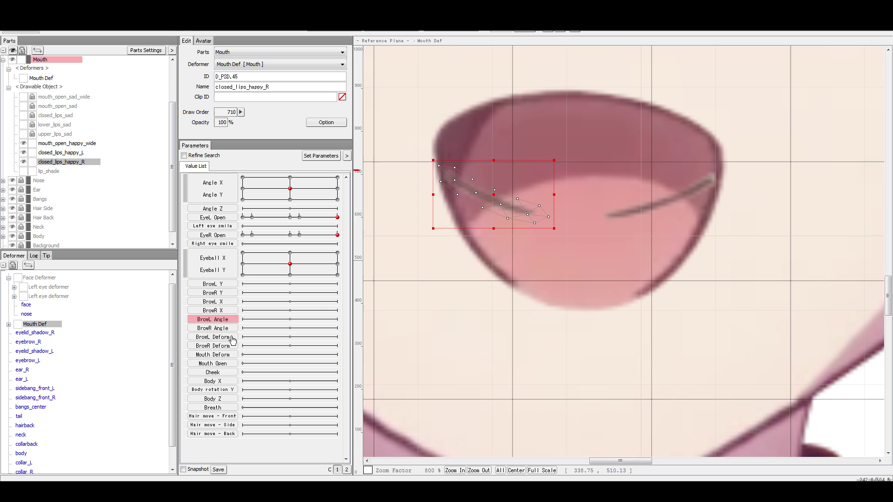
double_click(226, 366)
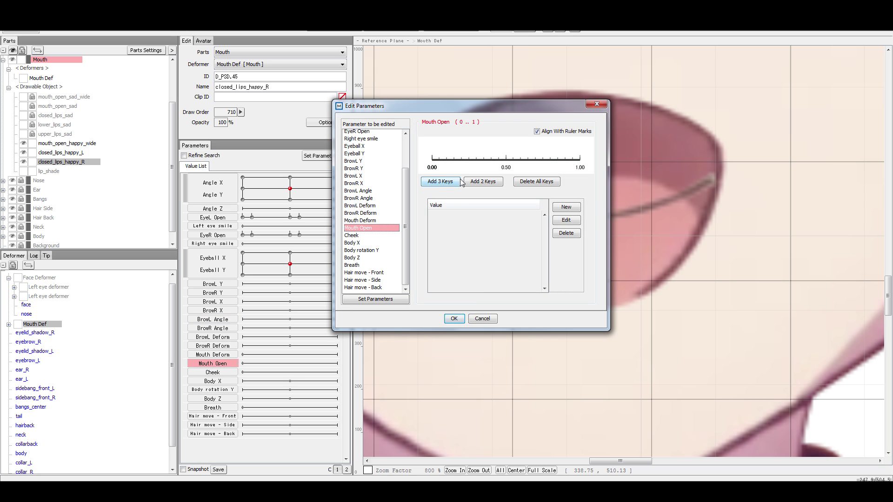
click(433, 161)
click(578, 160)
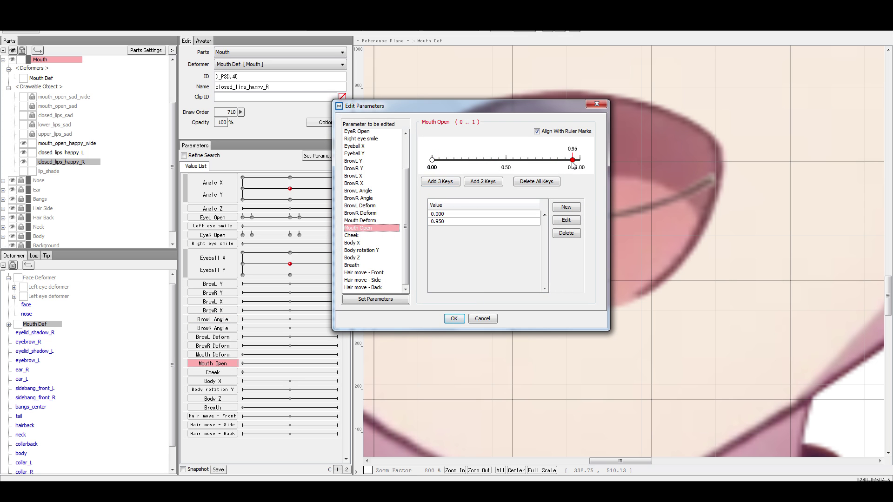
click(453, 318)
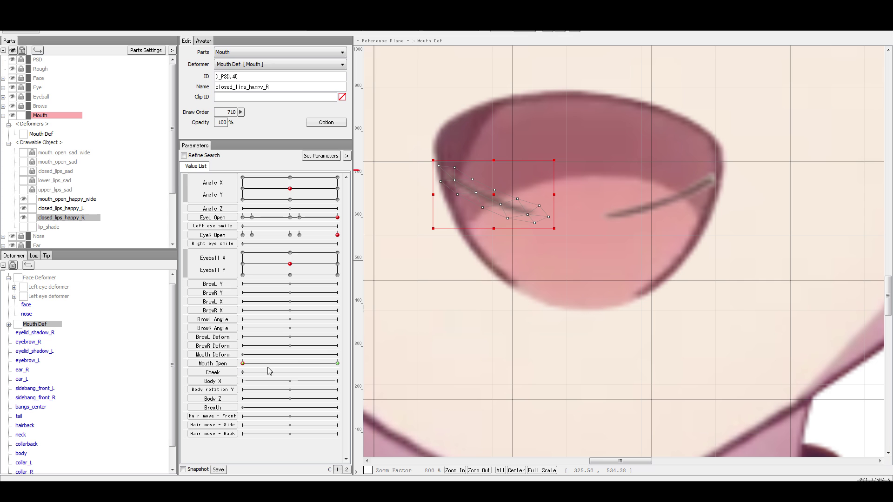
Set Mouth Open to 1.00 and draw a three-point deformation curve along closed_lips_happy_R.
click(223, 363)
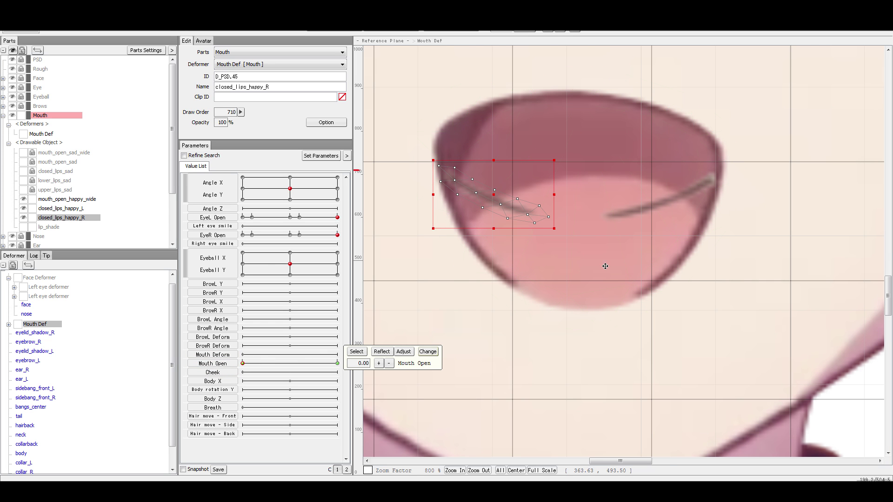
scroll(604, 264, down, 2)
scroll(590, 256, up, 2)
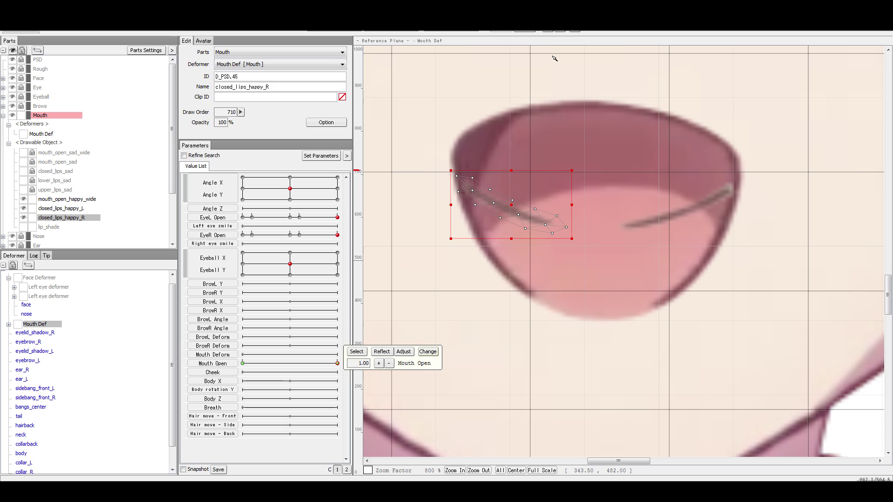
click(577, 68)
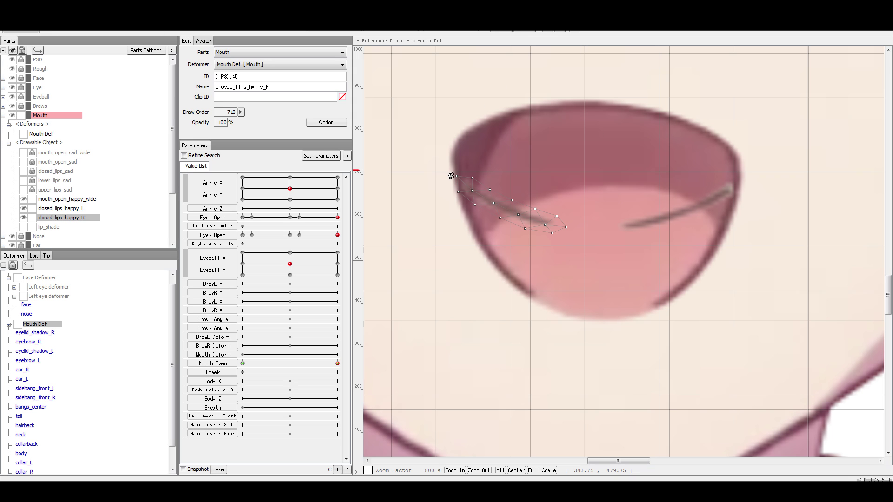
click(449, 172)
click(500, 207)
click(573, 228)
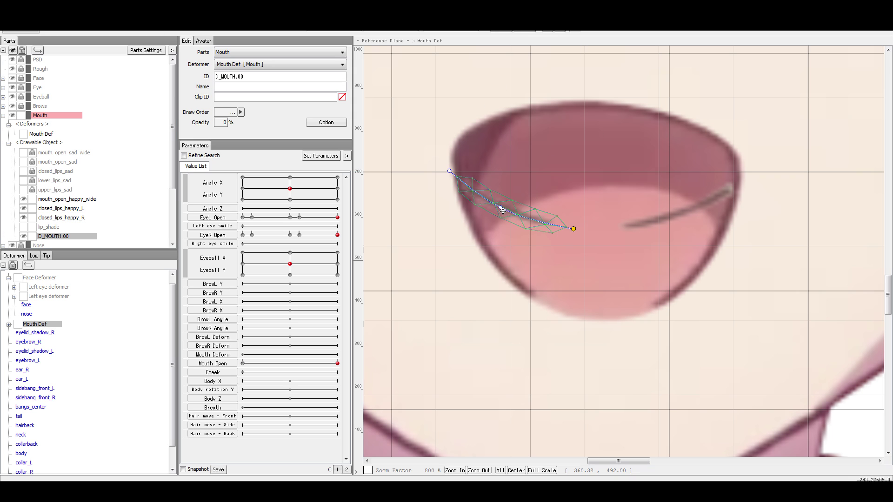
Bend the deformation curve so closed_lips_happy_R follows the mouth's upper-left outline at Mouth Open 1.00, and finish the curve.
drag(501, 208, 495, 133)
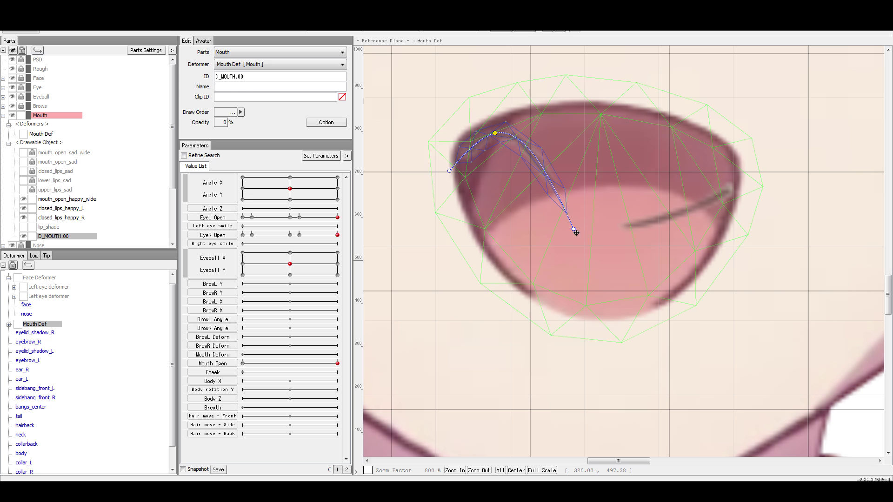
click(574, 231)
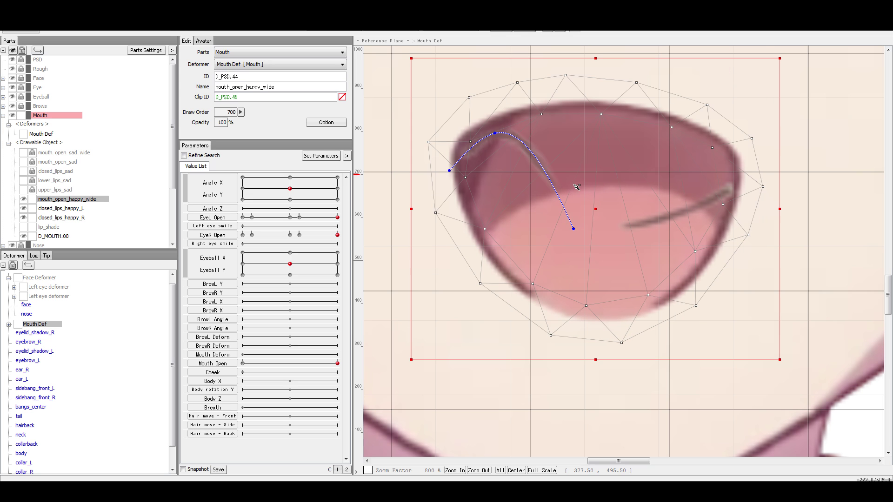
drag(573, 229, 571, 111)
drag(496, 134, 494, 127)
drag(454, 168, 446, 162)
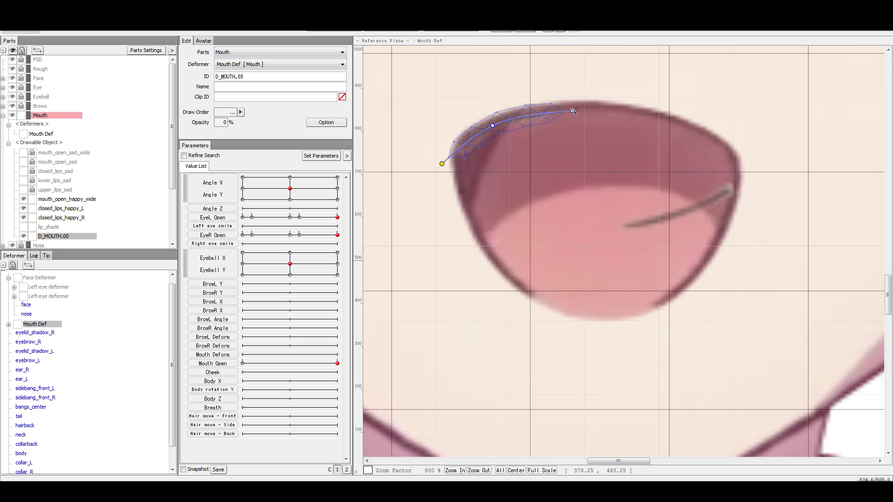
drag(571, 111, 571, 108)
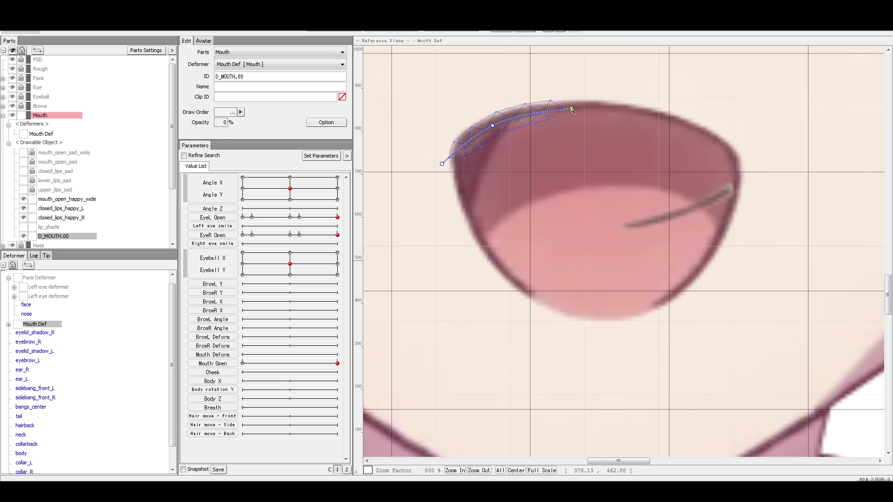
click(700, 176)
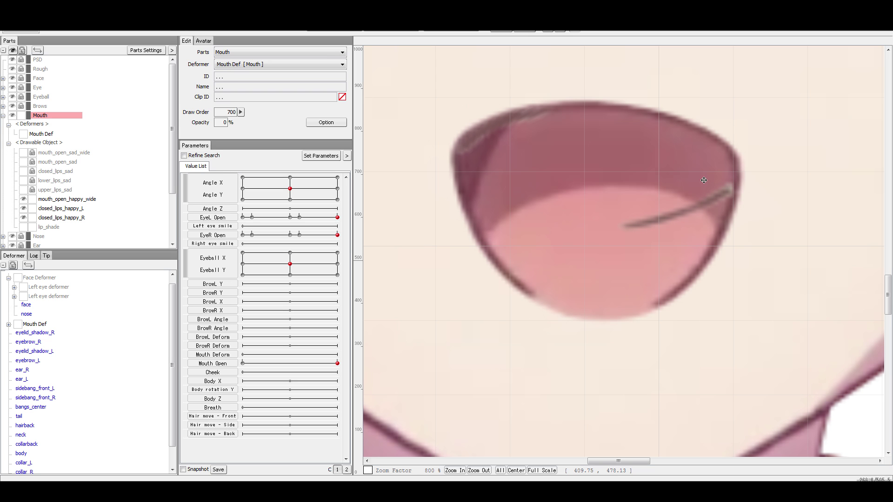
Add keys at 0 and 1 to the Mouth Open parameter for closed_lips_happy_L.
click(669, 216)
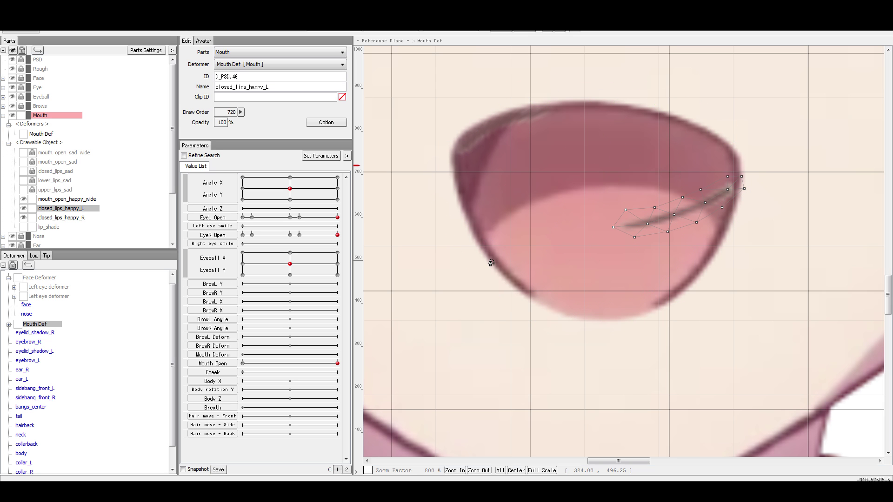
double_click(225, 364)
click(439, 182)
click(454, 319)
Draw a three-point deformation curve along closed_lips_happy_L, bend it onto the mouth's upper-right outline, and remove the curve.
click(600, 229)
click(684, 210)
click(748, 177)
drag(682, 210, 682, 176)
drag(601, 229, 601, 105)
drag(681, 176, 681, 122)
drag(750, 177, 752, 170)
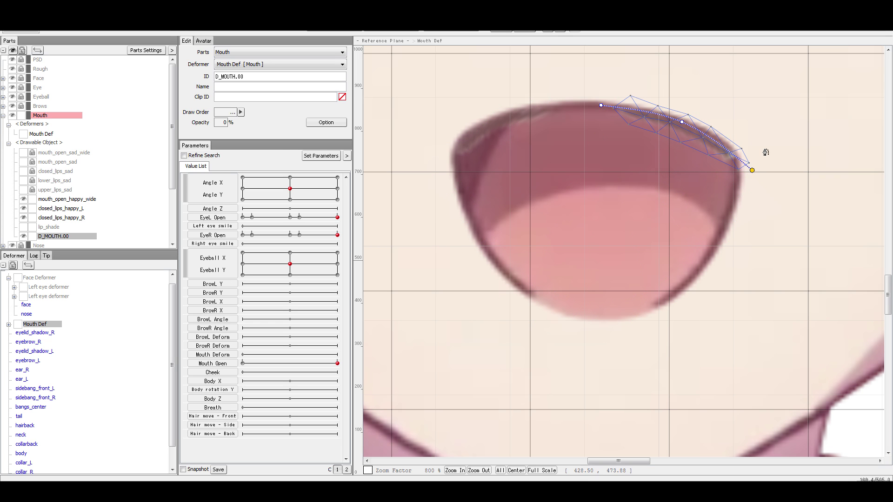
key(Delete)
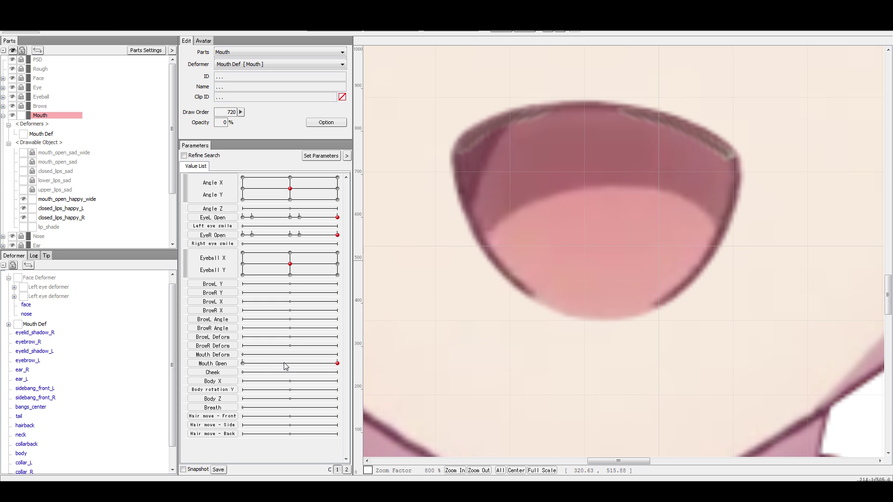
Preview both closed lip lines by moving Mouth Open from 0 back to 1.
click(243, 363)
drag(160, 372, 423, 369)
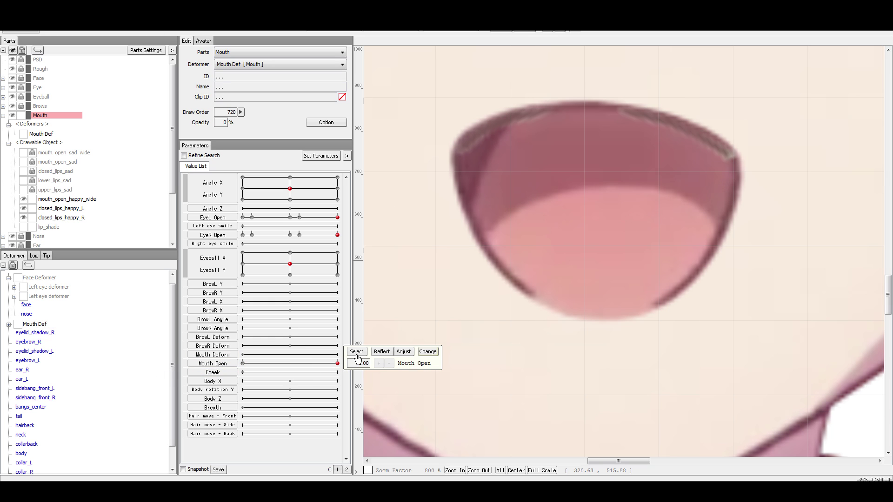
click(214, 365)
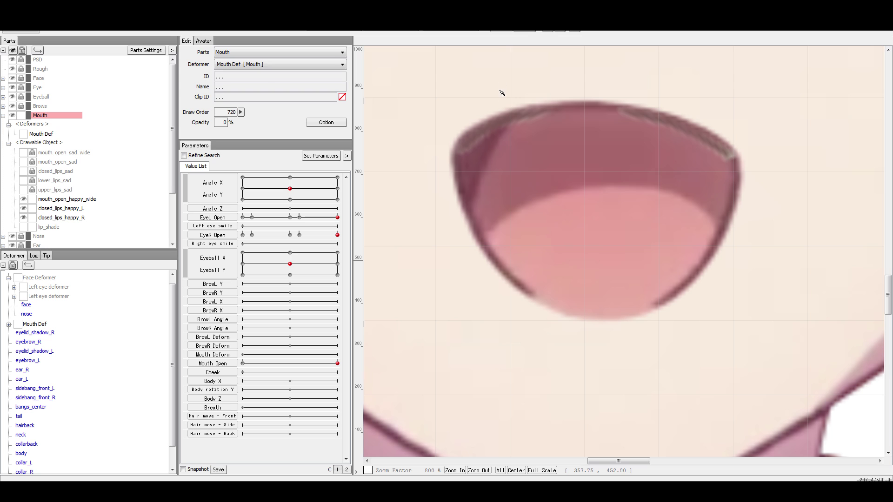
Select closed_lips_happy_L and closed_lips_happy_R together and add a Mouth Open key at 0.25.
click(516, 115)
click(661, 121)
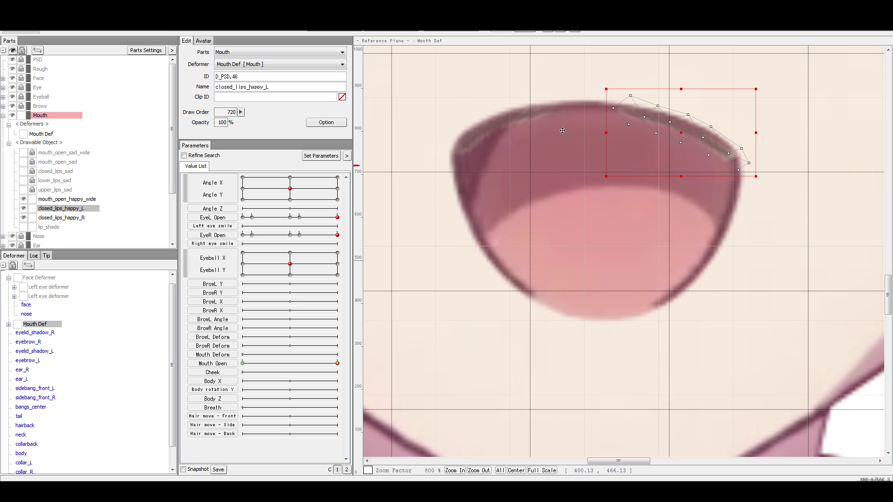
shift+click(520, 116)
double_click(213, 363)
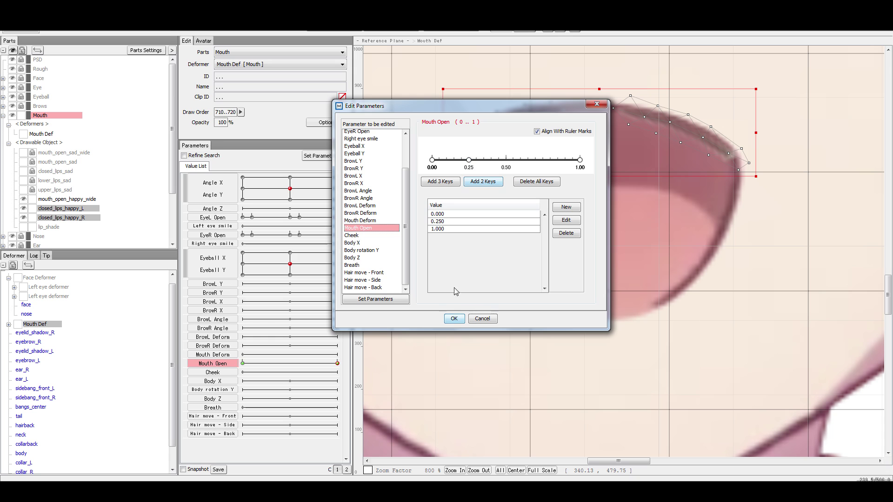
click(455, 319)
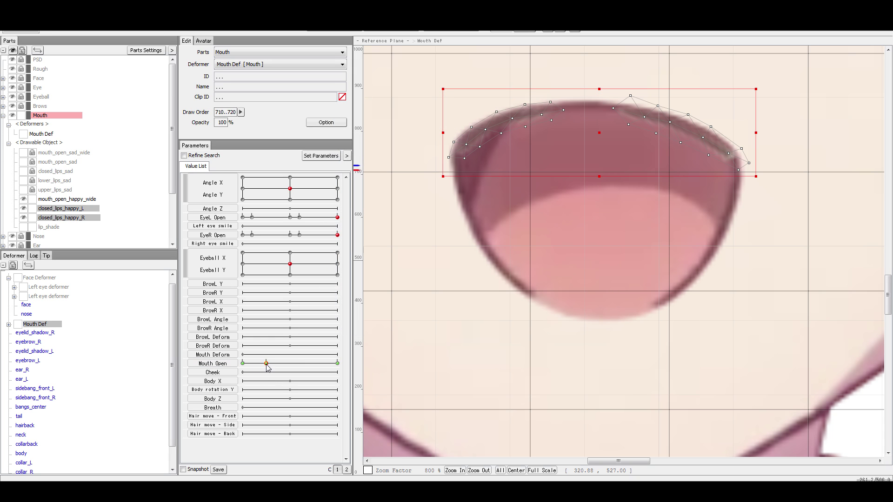
Set the opacity of both closed_lips_happy lines to 0% at Mouth Open 1, deselect them, and return the parameter to 0.00.
click(266, 363)
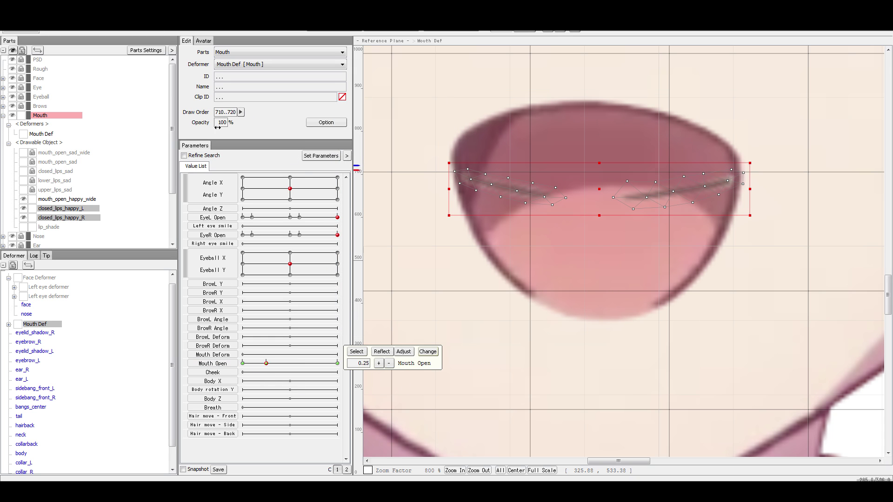
click(337, 363)
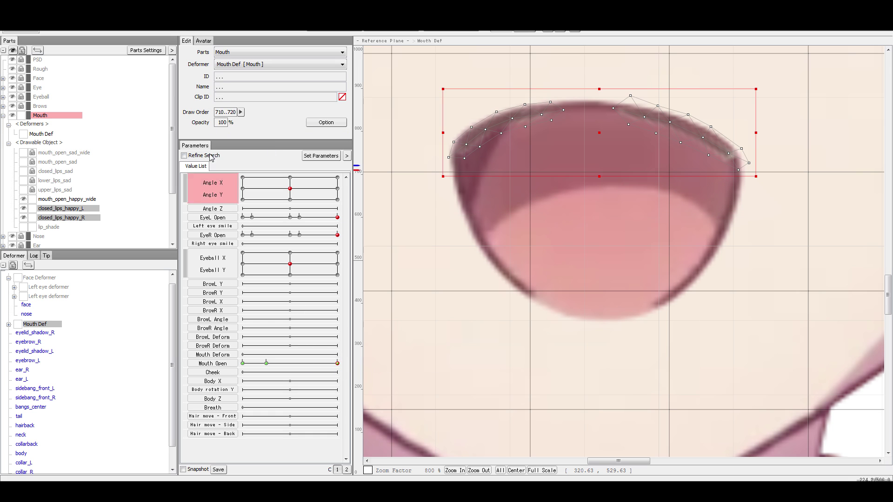
drag(224, 124, 201, 117)
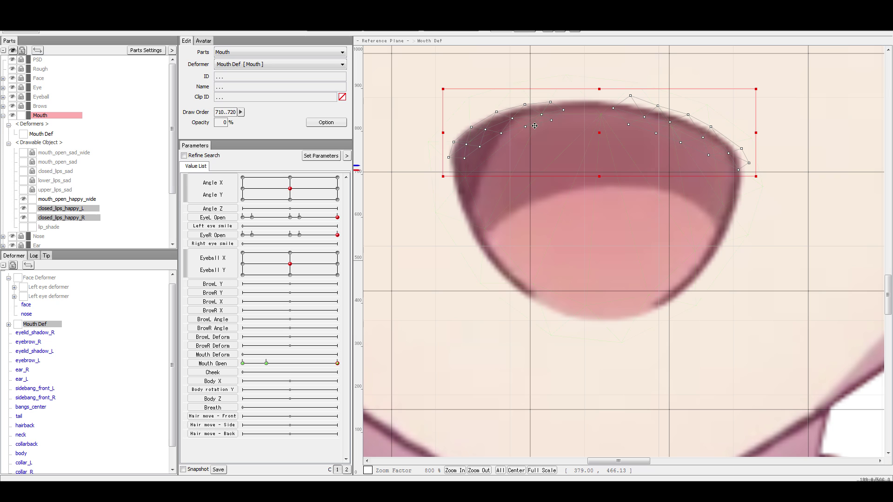
mouse_move(265, 363)
mouse_down()
mouse_move(236, 364)
mouse_move(291, 355)
mouse_move(219, 348)
mouse_move(253, 346)
mouse_move(264, 367)
mouse_move(240, 362)
mouse_up()
click(572, 375)
click(241, 364)
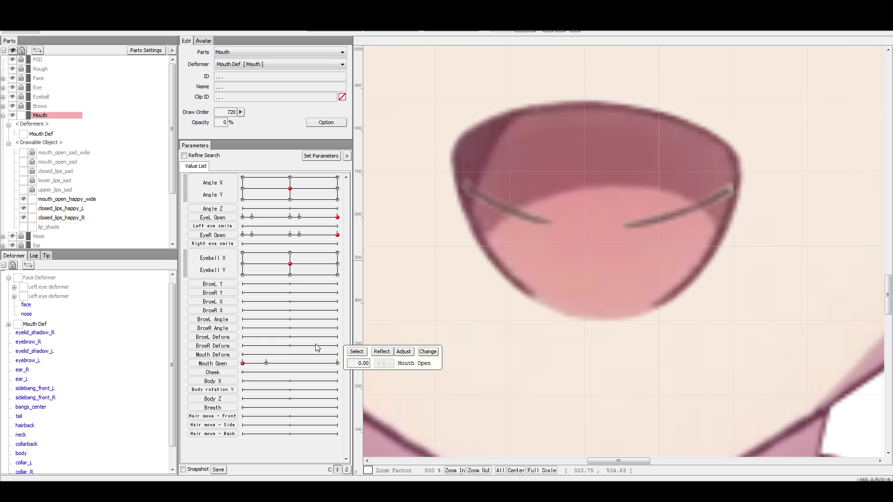
Add Mouth Open keys at 0, 0.05 and 1 to mouth_open_happy_wide.
click(82, 199)
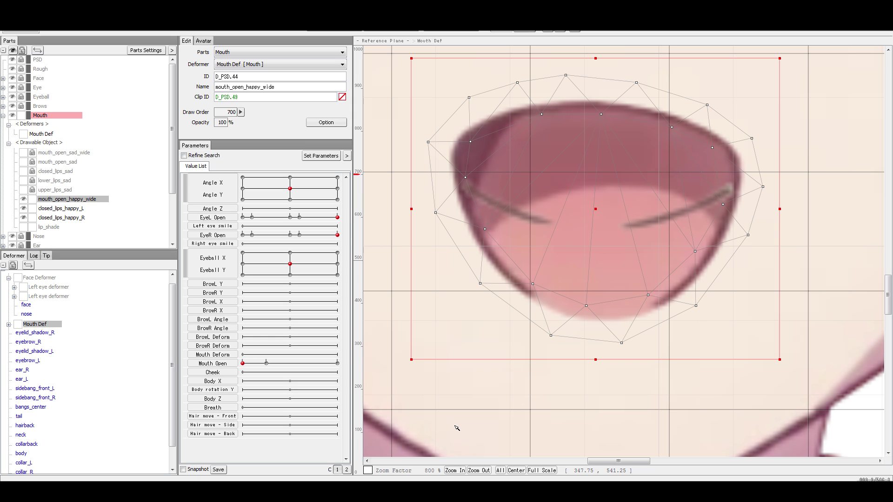
double_click(213, 363)
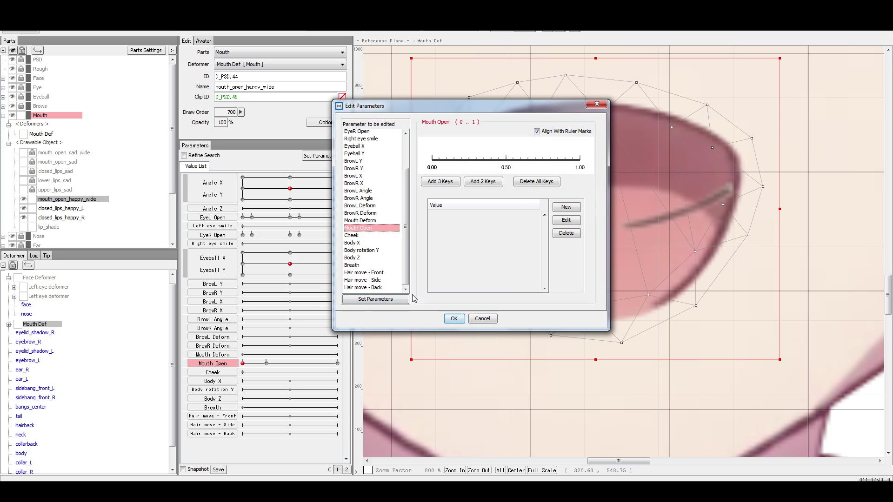
click(493, 188)
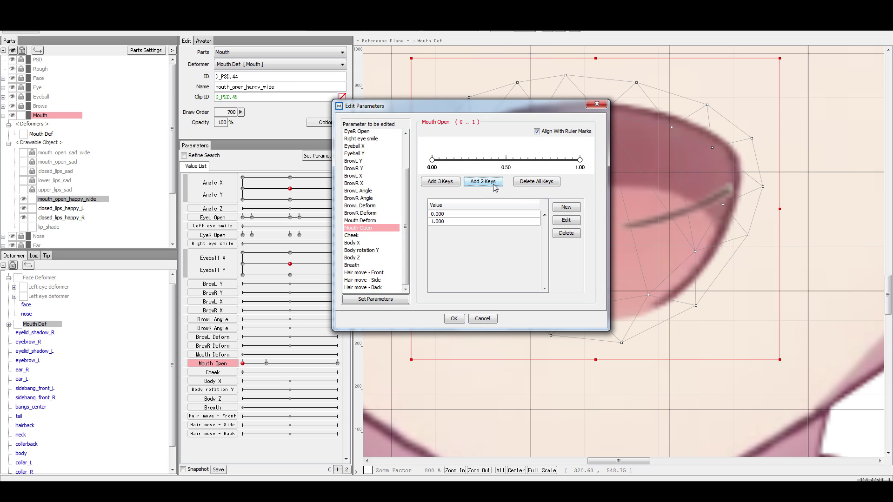
mouse_move(431, 159)
mouse_down()
mouse_move(541, 148)
mouse_move(588, 173)
mouse_move(479, 176)
mouse_move(438, 160)
mouse_up()
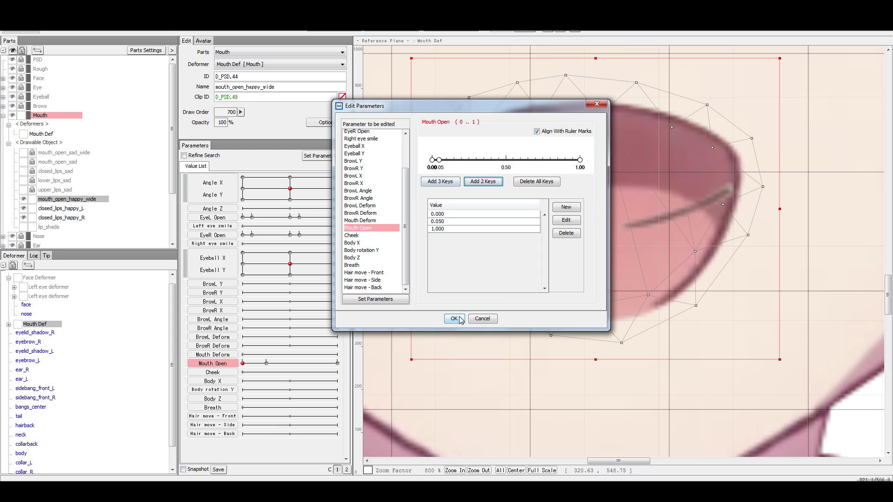
click(454, 319)
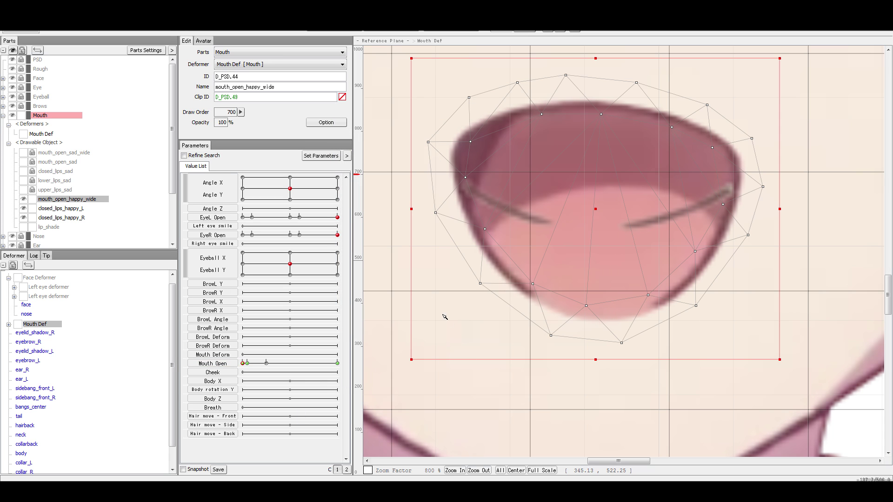
Remove the 0.05 Mouth Open key from mouth_open_happy_wide and keep the parameter at 0.00.
double_click(212, 363)
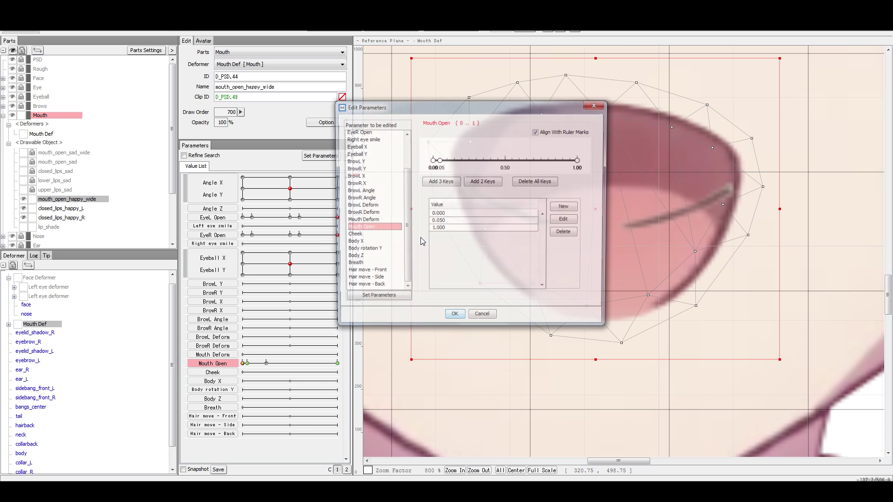
click(453, 319)
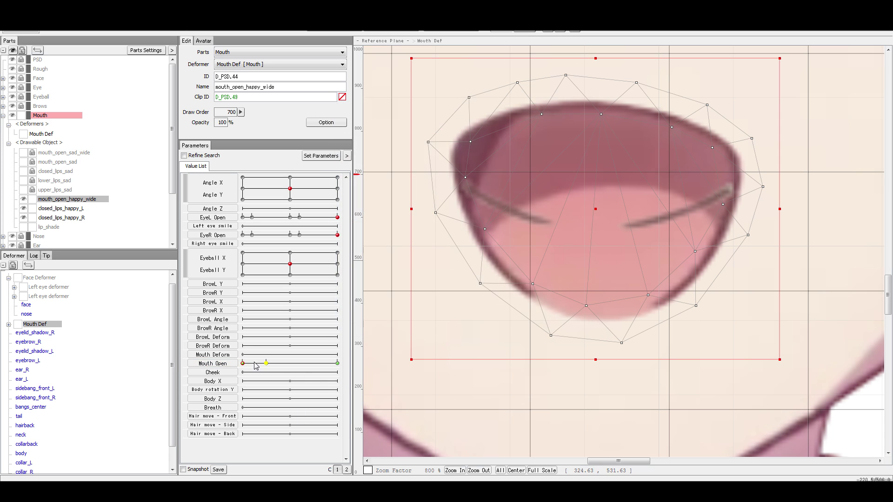
mouse_move(242, 364)
mouse_down()
mouse_move(343, 364)
mouse_move(242, 363)
mouse_up()
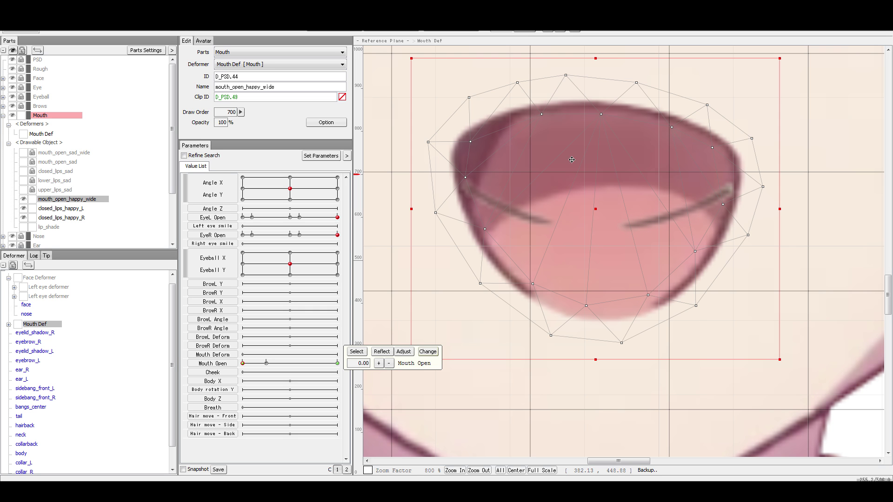
Open the mesh of mouth_open_happy_wide for editing and delete the three inner points along the upper lip.
double_click(598, 210)
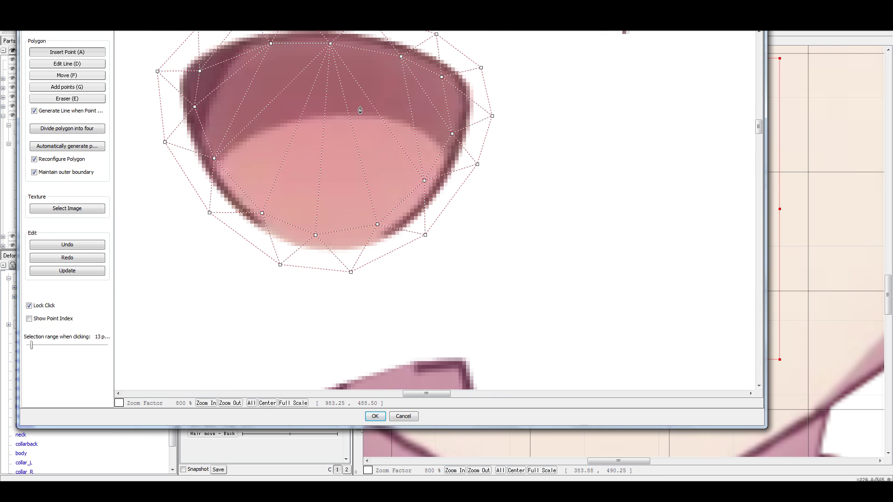
click(429, 139)
click(369, 138)
click(501, 151)
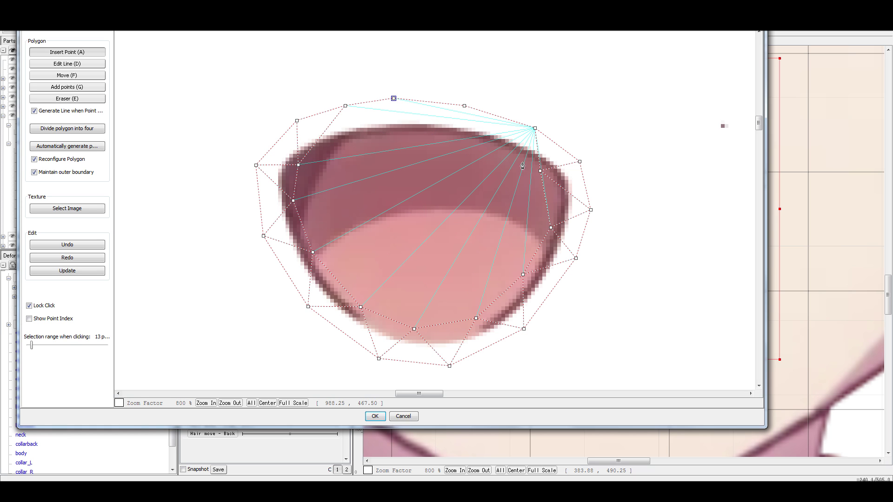
Insert three new mesh points just inside the upper lip outline and connect them to each other and the outer boundary.
drag(539, 172, 506, 159)
click(497, 151)
click(431, 139)
click(370, 144)
click(298, 165)
click(345, 106)
click(393, 98)
click(432, 140)
click(464, 107)
click(496, 150)
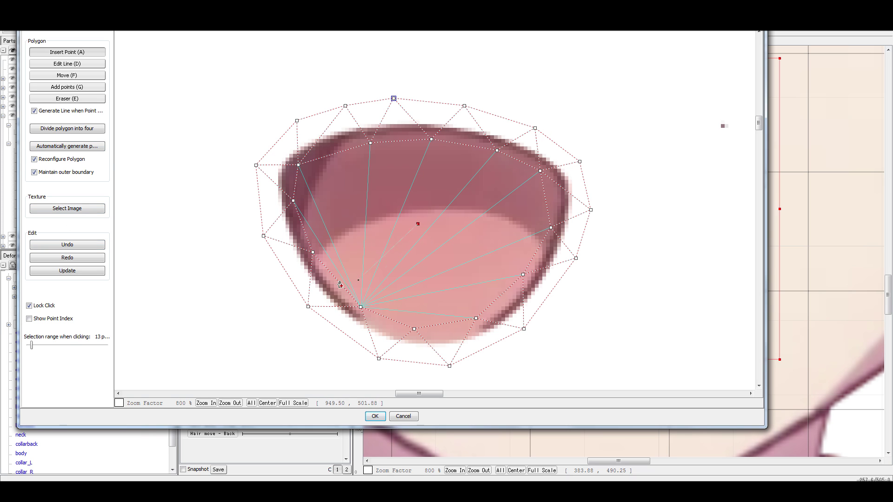
Insert a mesh point at the mouth's centre, connect it to the inner ring, divide the polygons into four, and apply the mesh.
click(360, 307)
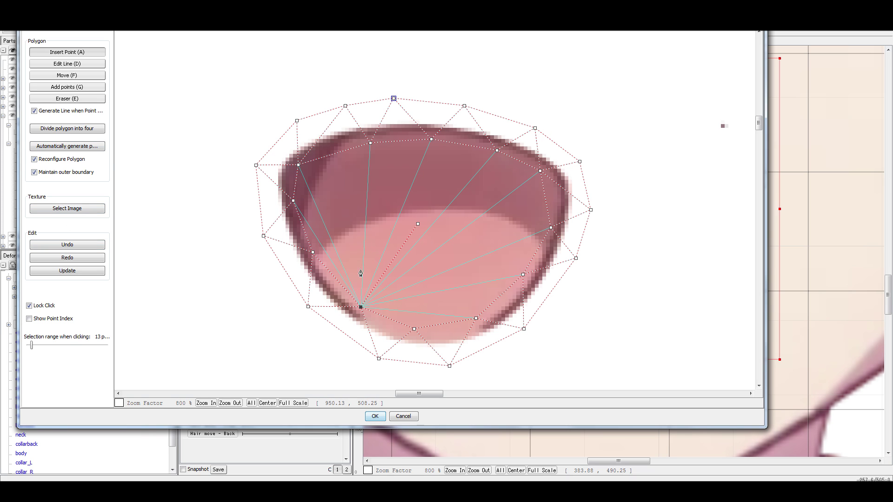
click(417, 224)
click(370, 144)
click(431, 140)
click(497, 151)
click(540, 171)
click(550, 227)
click(524, 275)
click(477, 320)
click(415, 330)
click(298, 165)
click(53, 133)
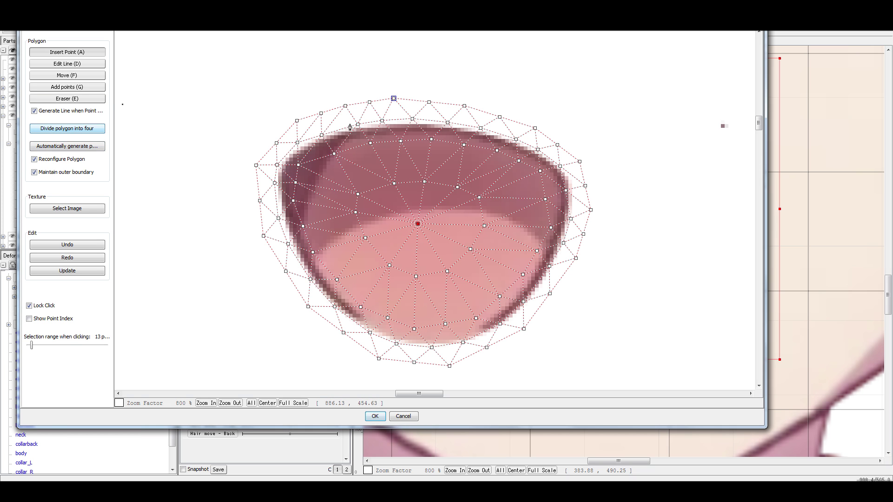
click(375, 417)
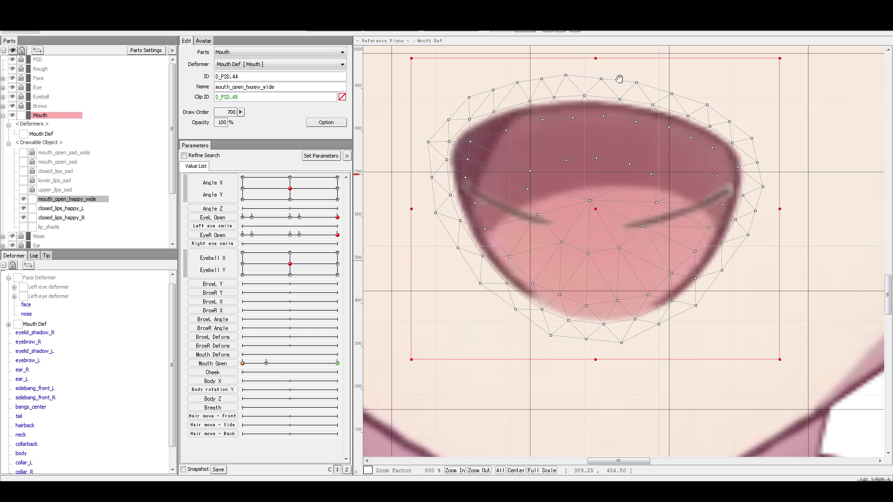
Squash mouth_open_happy_wide vertically into a flat horizontal line level with the closed lip lines at Mouth Open 0.00.
drag(619, 77, 615, 93)
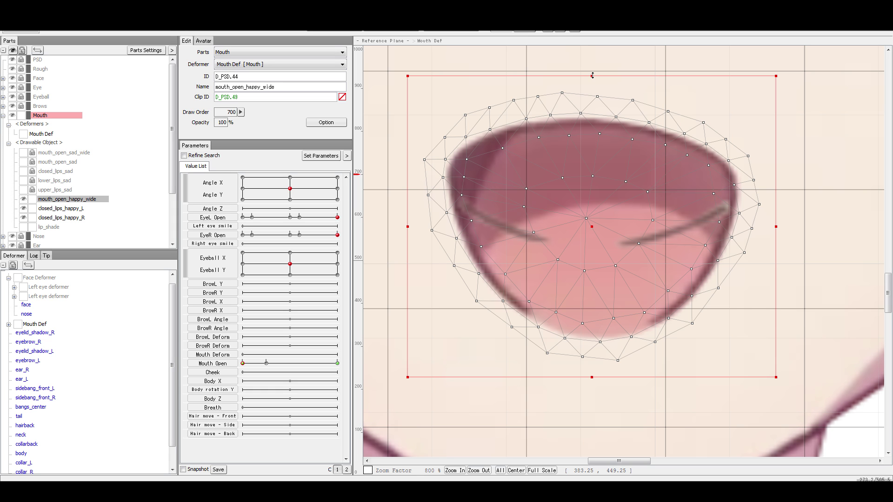
drag(592, 75, 594, 226)
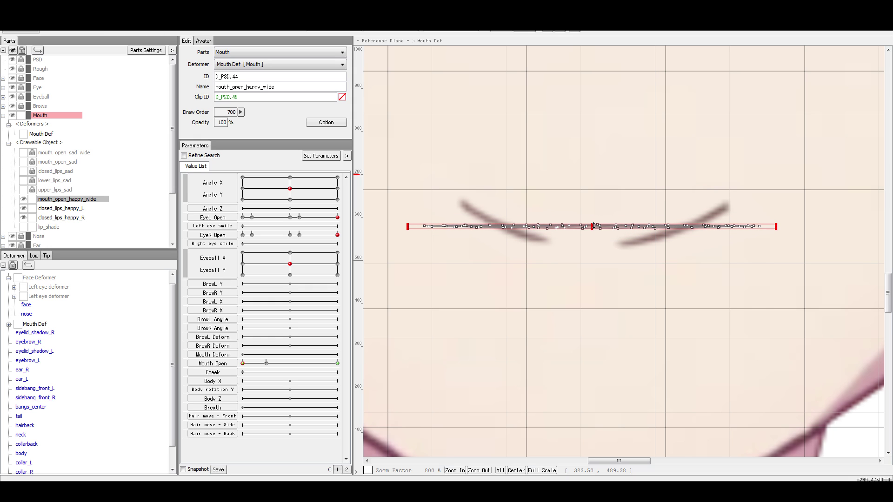
drag(594, 225, 596, 228)
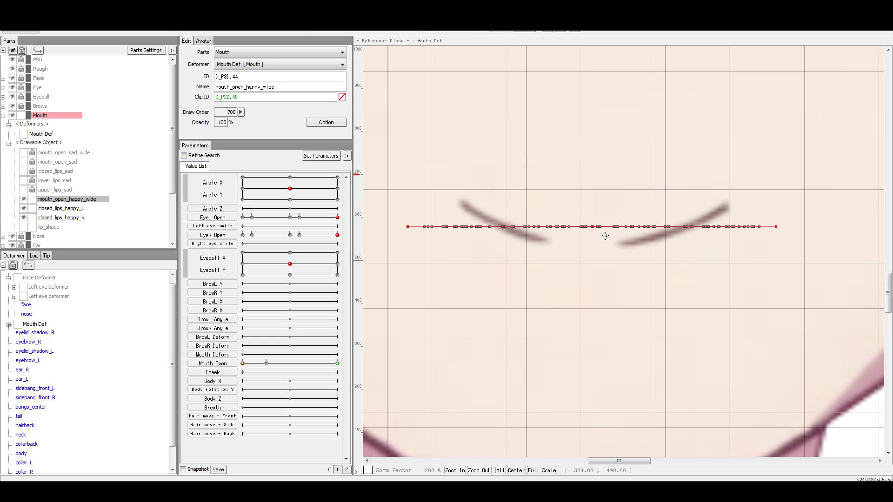
scroll(609, 254, up, 1)
scroll(582, 223, down, 1)
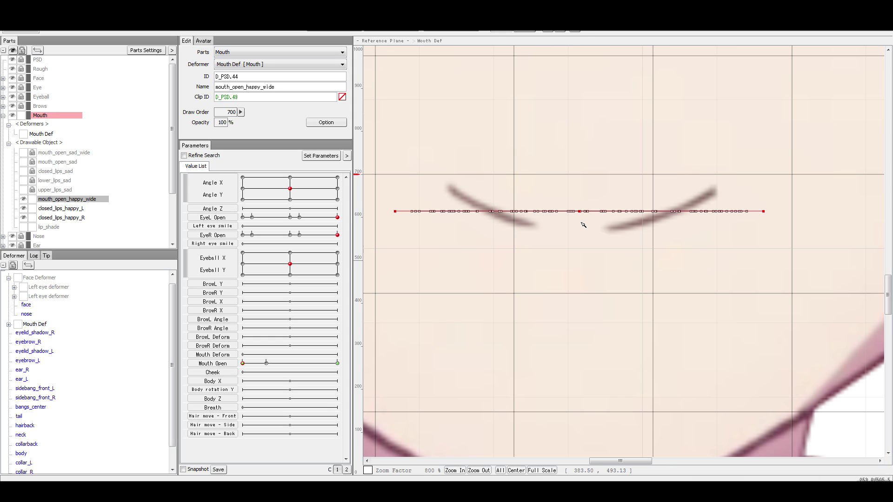
Preview the mouth's transition between Mouth Open 0.00 and 0.12, returning the parameter to 0.00.
click(583, 225)
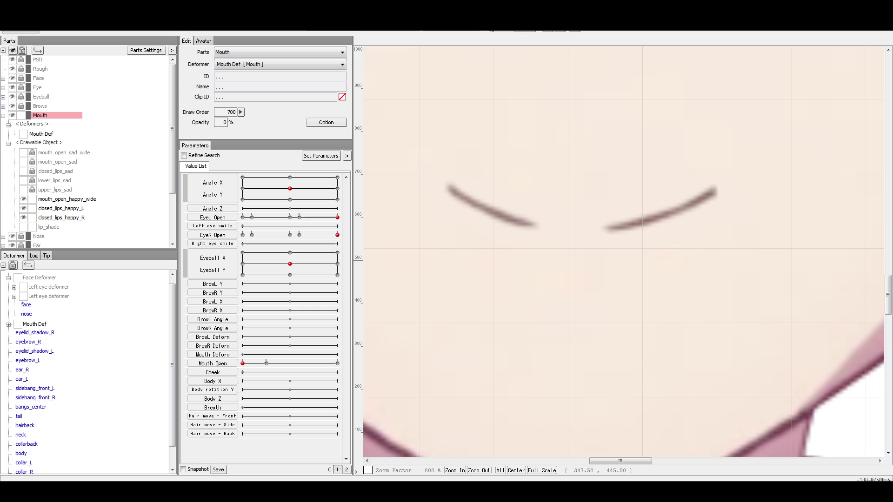
drag(242, 363, 272, 335)
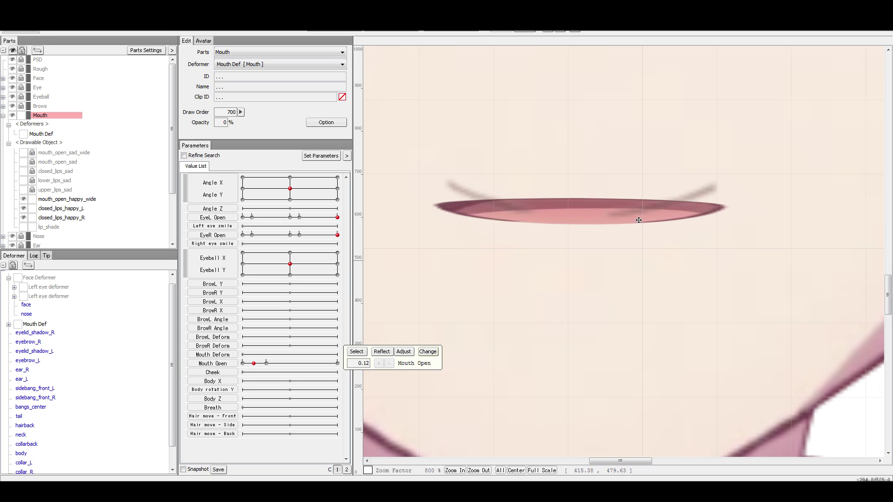
mouse_move(254, 363)
mouse_down()
mouse_move(243, 363)
mouse_move(311, 361)
mouse_move(227, 360)
mouse_up()
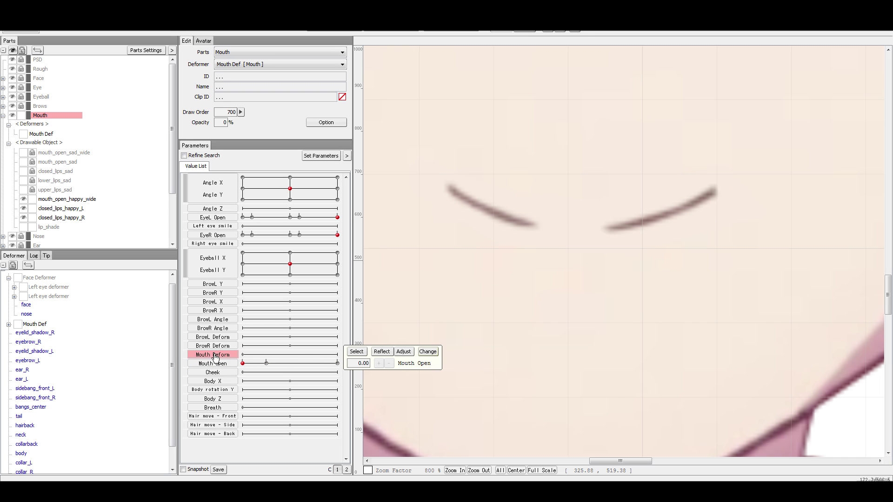
Place a deform path along the flattened mouth_open_happy_wide with one point at each end and one at the centre.
click(86, 203)
click(577, 31)
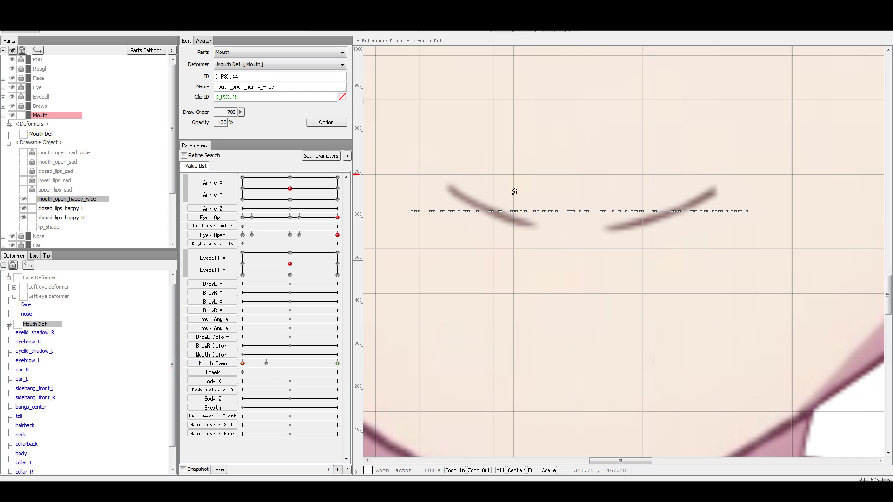
click(394, 211)
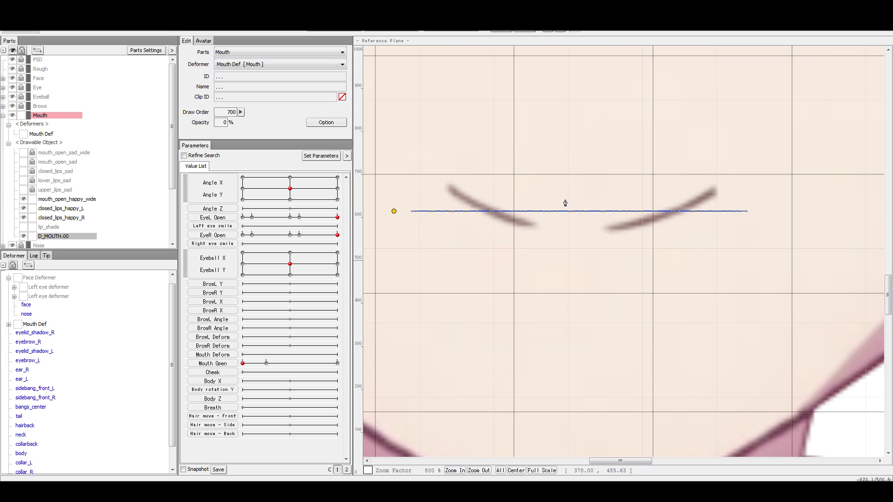
click(581, 212)
click(758, 210)
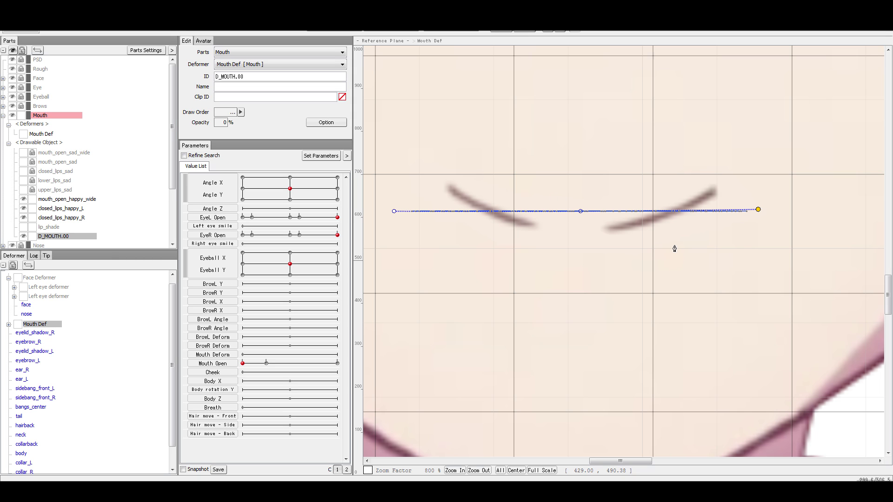
Bend the three-point deform path into a smile curve by lowering its centre and moving both ends up and inward to the closed lip lines.
drag(582, 211, 580, 231)
drag(394, 212, 394, 171)
drag(759, 211, 757, 167)
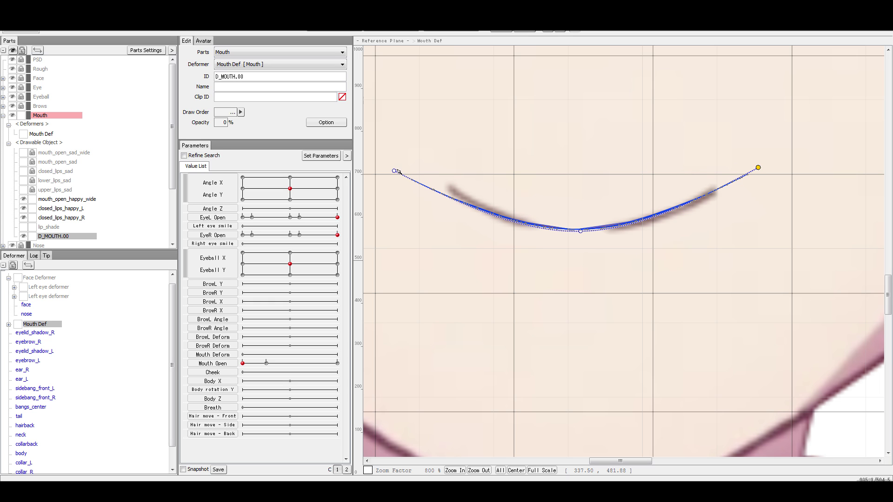
drag(394, 171, 428, 176)
drag(759, 168, 727, 181)
click(579, 231)
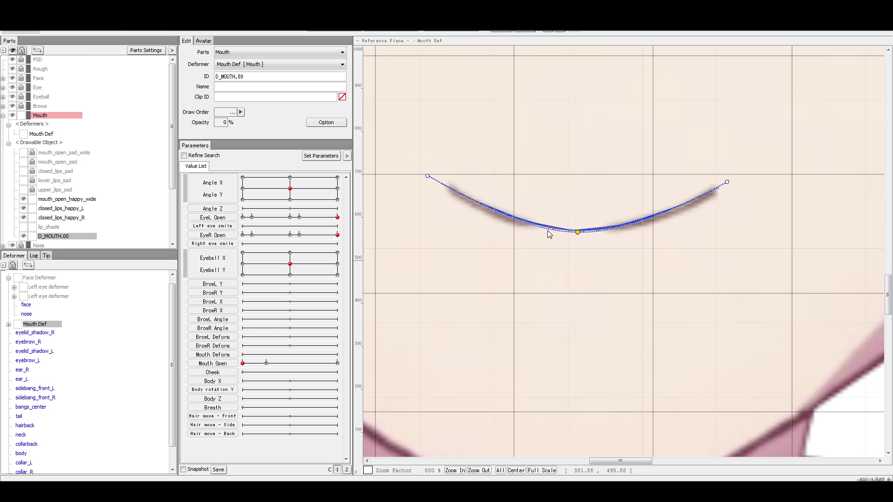
Add an intermediate path point on each half of the smile curve, align the curve with the closed lip lines, and deselect the path.
click(506, 218)
drag(503, 218, 502, 221)
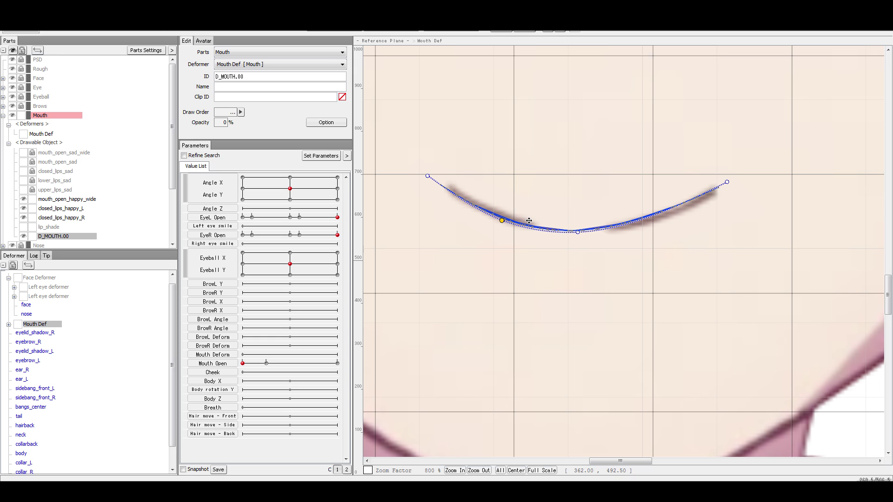
click(653, 217)
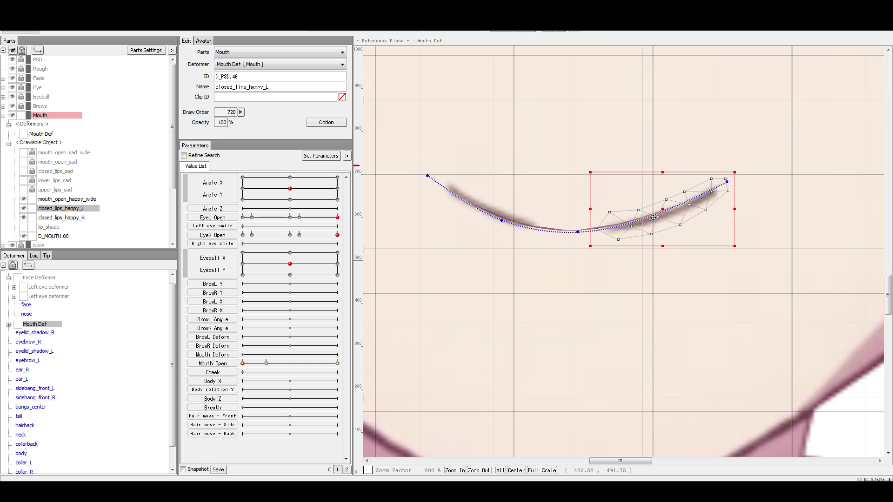
click(578, 232)
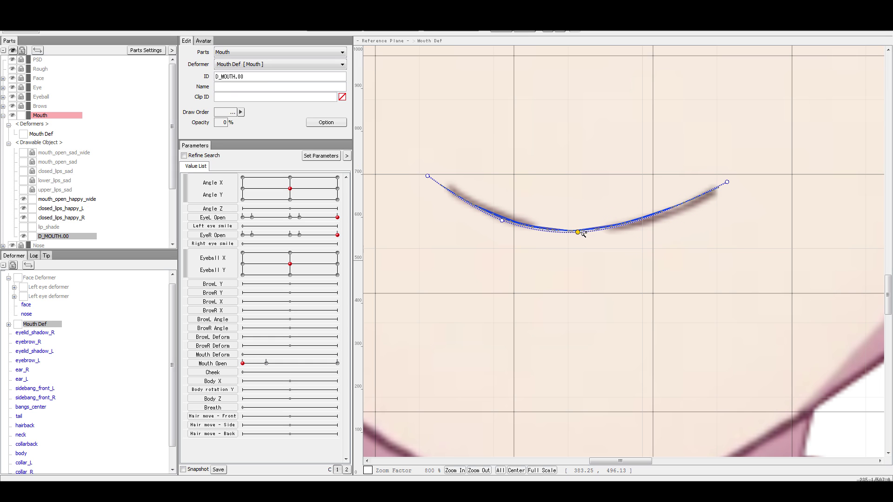
click(654, 218)
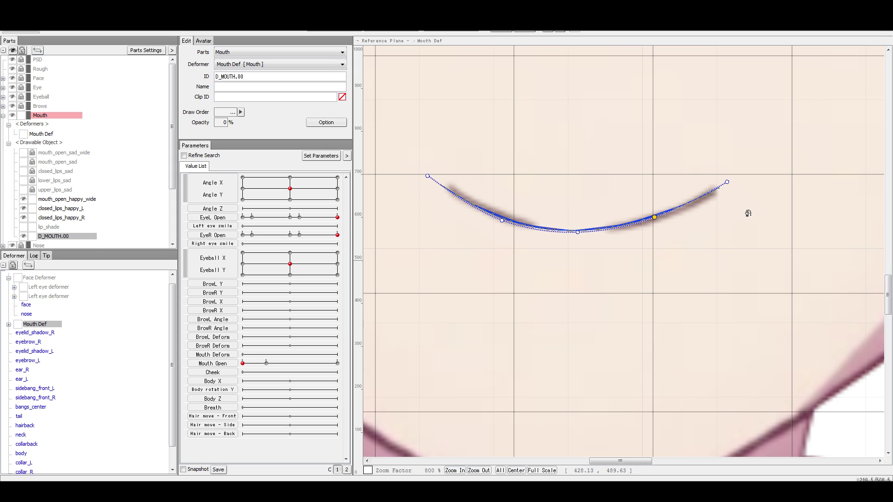
click(749, 198)
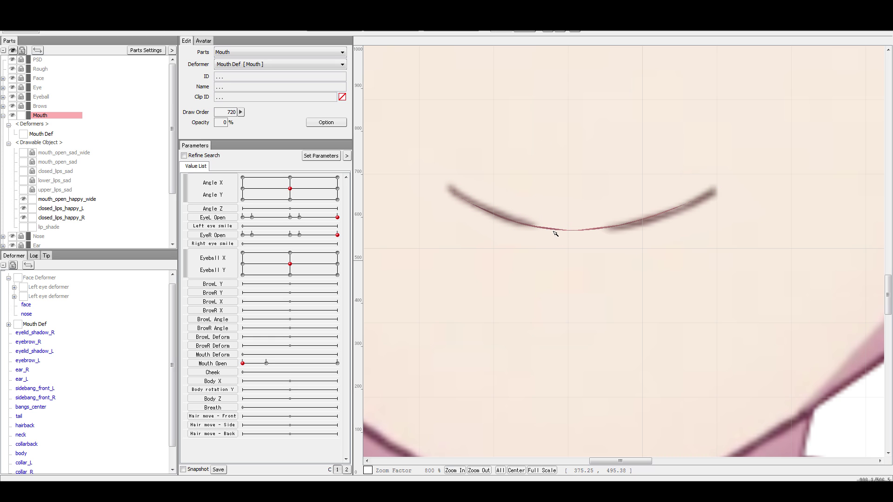
Inspect how the thin curved mouth line meets the closed lip lines, both up close and at full-character view.
scroll(575, 232, up, 3)
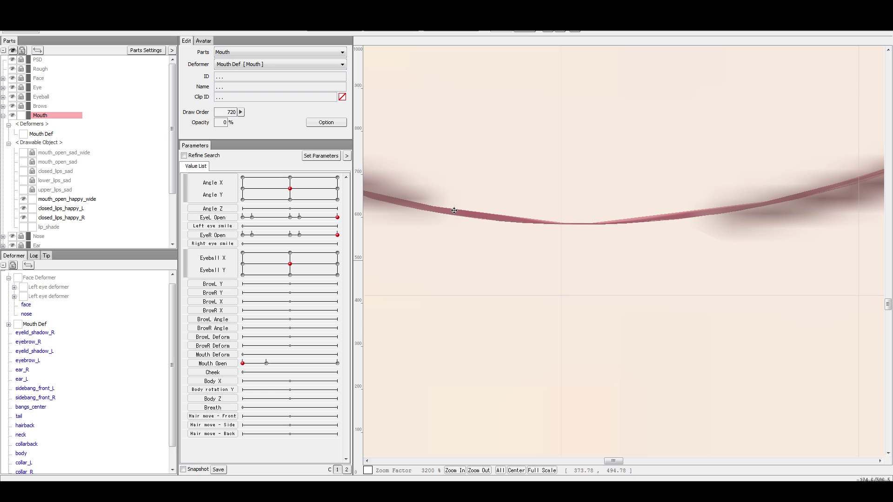
scroll(573, 269, down, 3)
scroll(570, 255, up, 3)
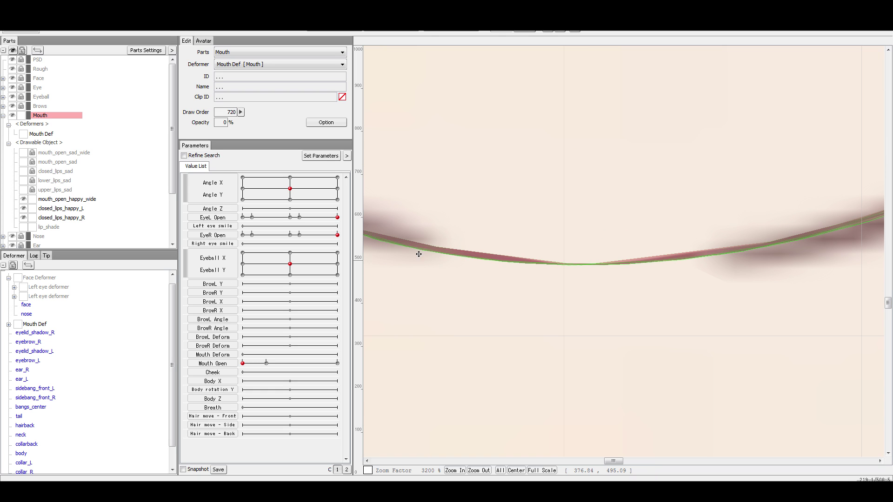
scroll(504, 258, down, 1)
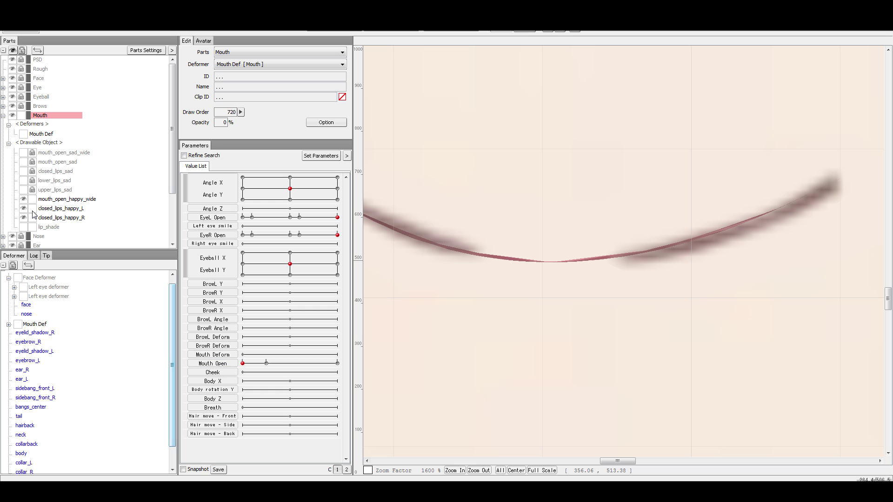
scroll(547, 239, down, 6)
scroll(605, 228, up, 2)
scroll(627, 223, down, 2)
scroll(649, 219, up, 2)
scroll(649, 218, down, 1)
scroll(627, 251, up, 1)
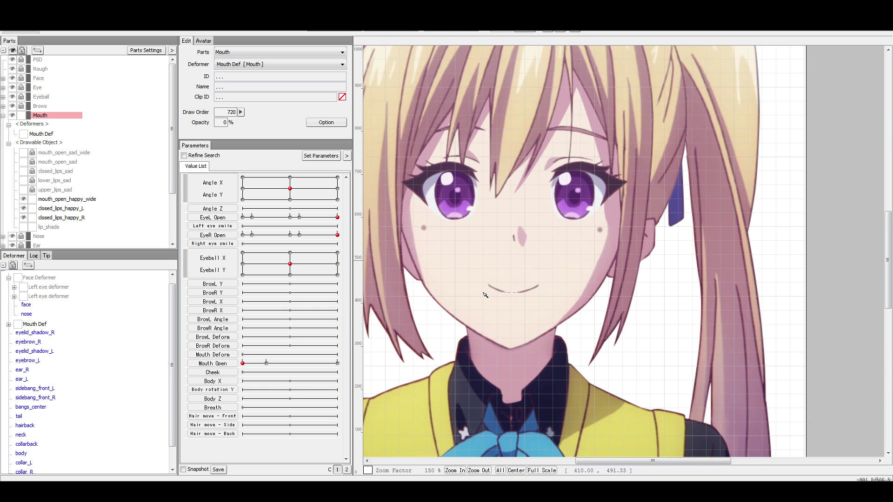
scroll(558, 288, up, 1)
scroll(582, 279, down, 1)
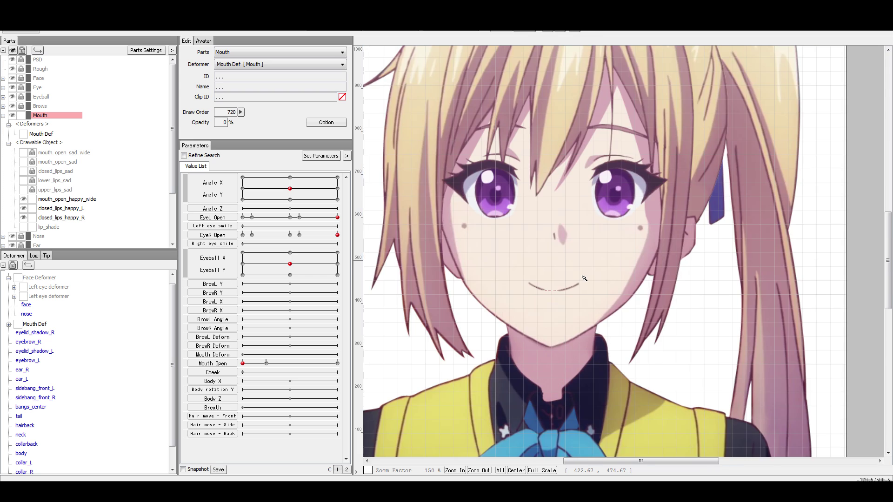
scroll(591, 273, down, 1)
drag(263, 363, 240, 381)
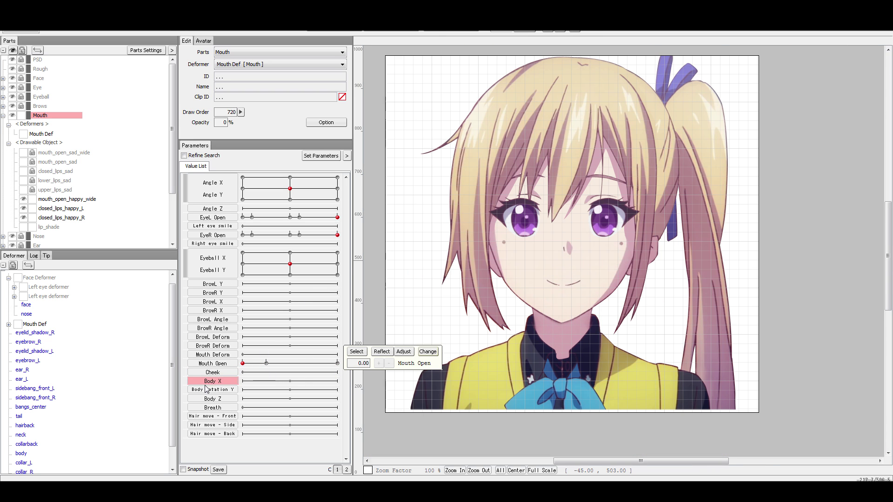
Add a Mouth Open key at 0.05 for mouth_open_happy_wide.
scroll(678, 285, up, 3)
drag(679, 285, 523, 250)
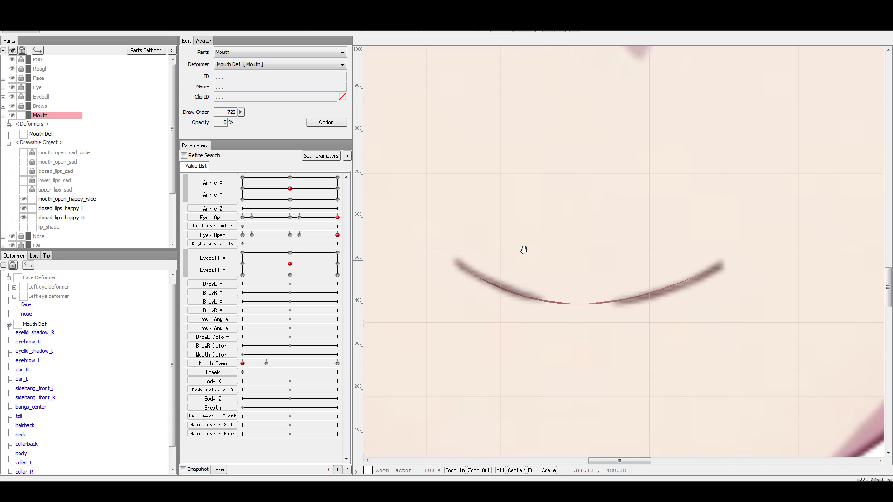
click(72, 199)
double_click(212, 363)
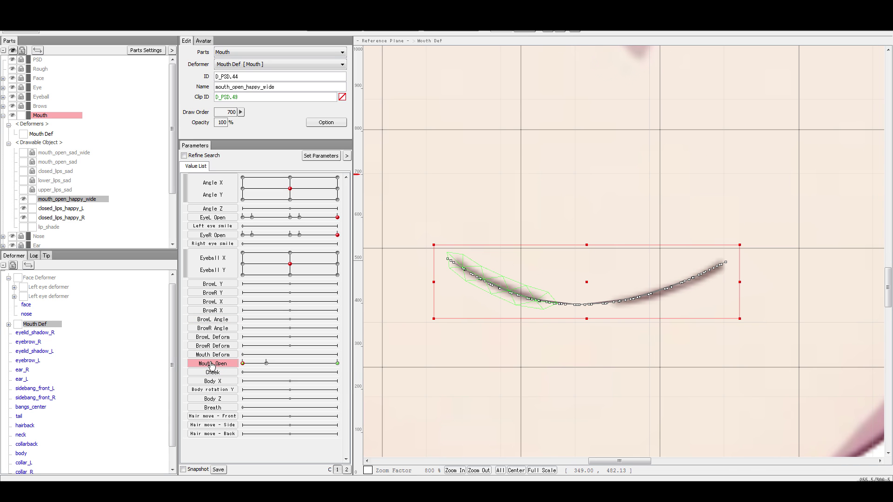
click(446, 170)
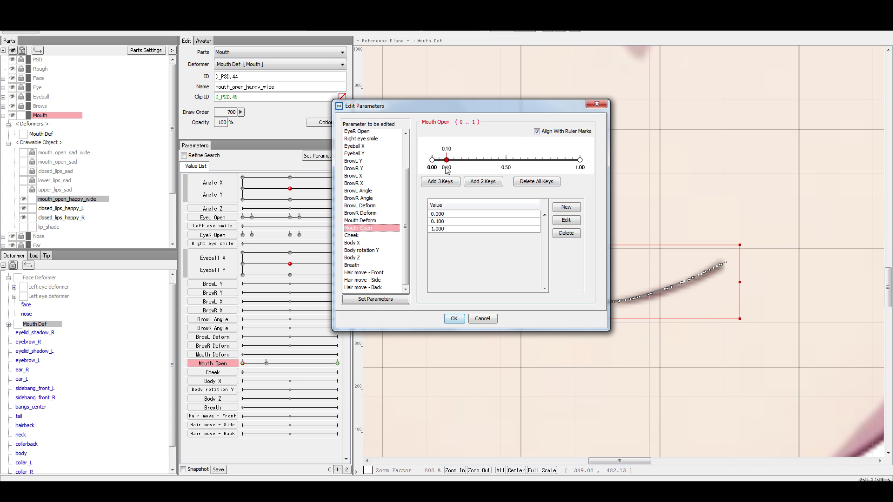
click(446, 160)
click(439, 160)
click(454, 318)
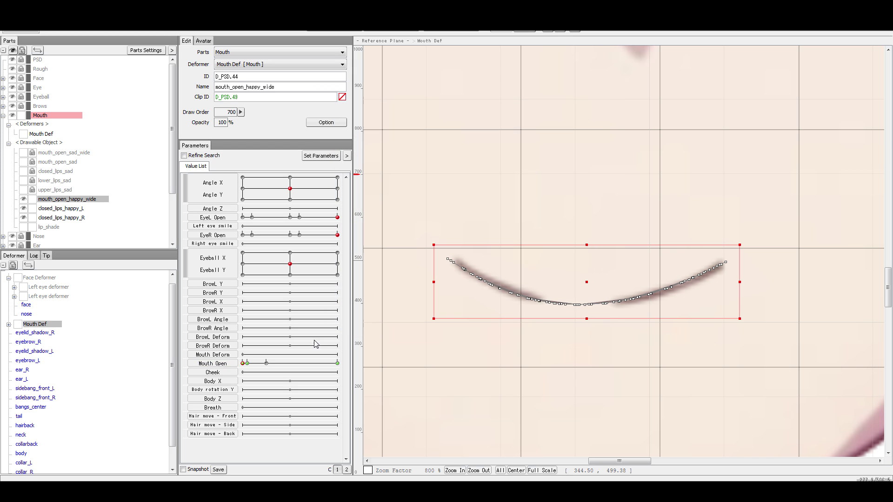
Set the opacity of mouth_open_happy_wide to 0% at Mouth Open 0.00 and deselect it.
click(251, 362)
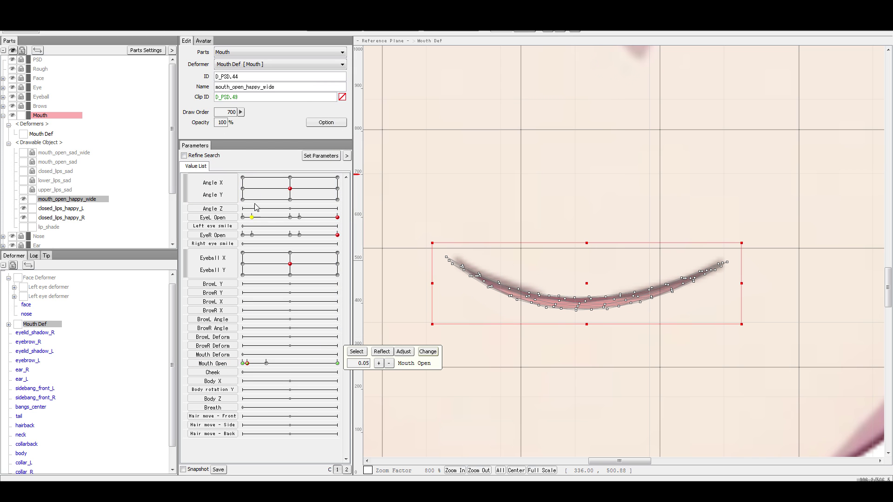
click(243, 364)
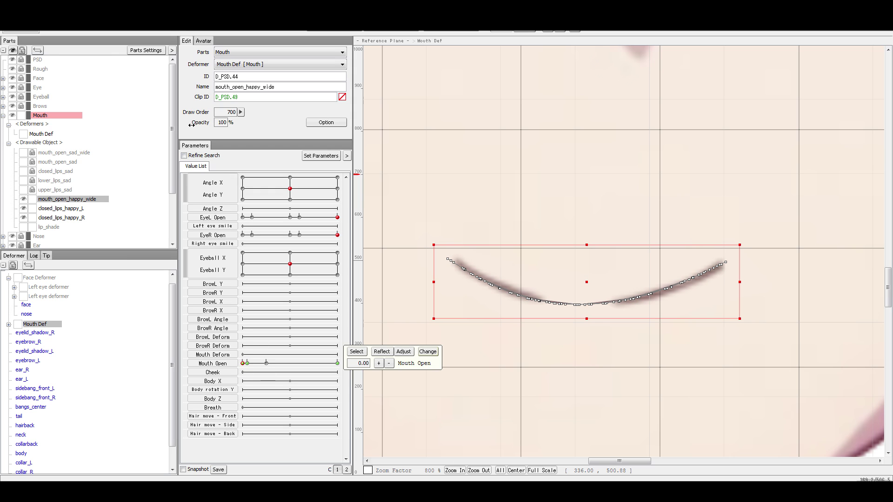
drag(191, 125, 130, 121)
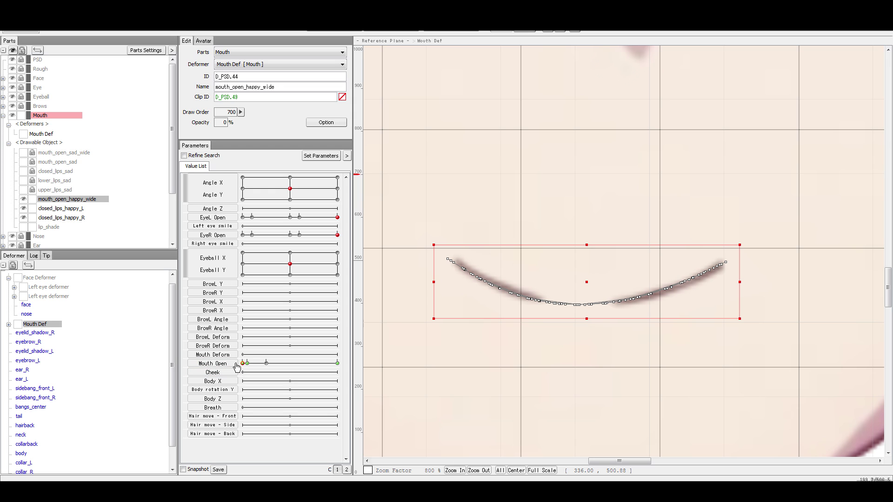
mouse_move(242, 364)
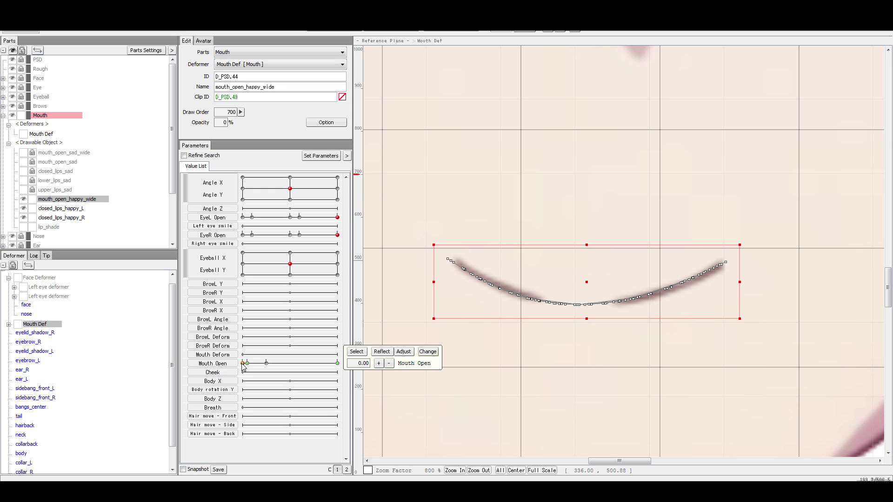
click(592, 334)
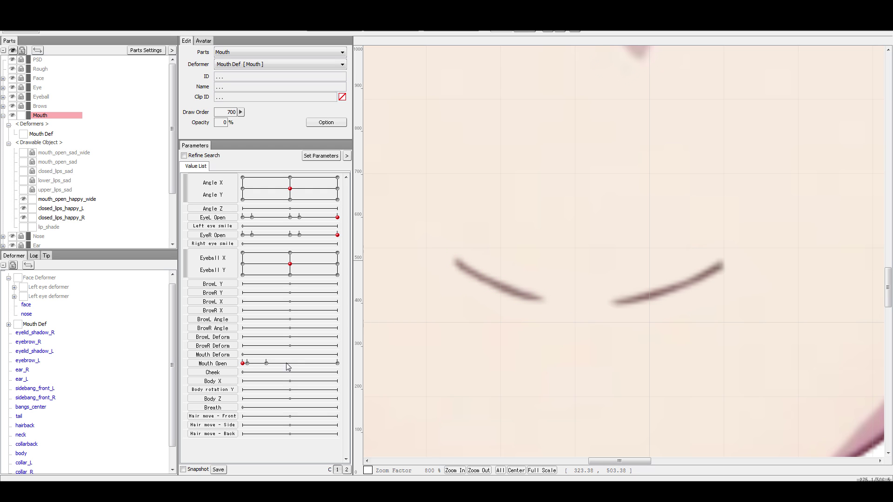
Preview the switch between the closed lips and the open mouth at Mouth Open 0.05 and 0.00.
click(246, 363)
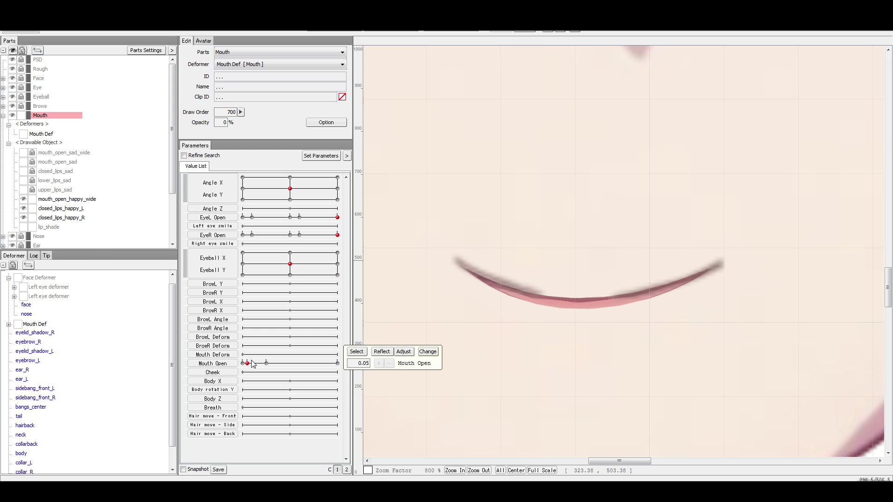
click(237, 366)
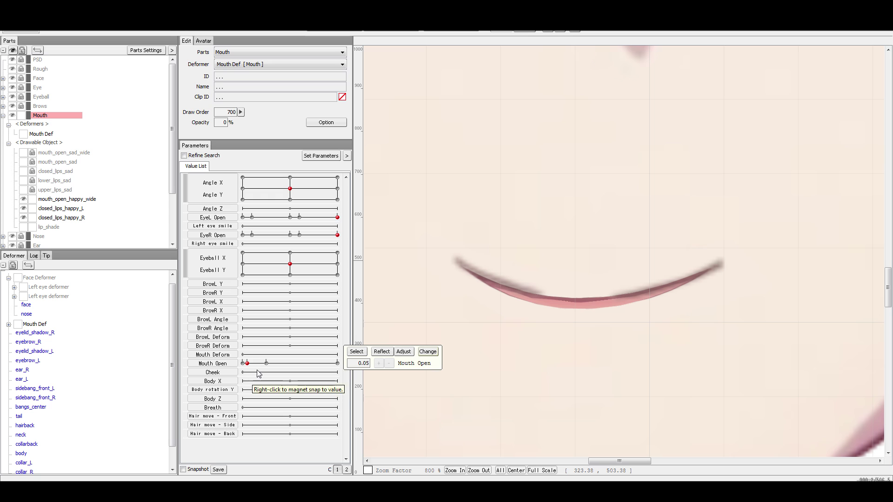
mouse_move(247, 364)
mouse_down()
mouse_move(263, 369)
mouse_move(228, 370)
mouse_move(353, 374)
mouse_move(194, 377)
mouse_move(311, 377)
mouse_move(249, 376)
mouse_move(288, 377)
mouse_move(263, 372)
mouse_move(296, 373)
mouse_move(262, 374)
mouse_move(304, 367)
mouse_move(261, 370)
mouse_move(298, 366)
mouse_move(288, 362)
mouse_move(242, 363)
mouse_up()
Compare the closed lips with the open mouth at Mouth Open 0.25, up close and against the whole face.
scroll(523, 328, up, 6)
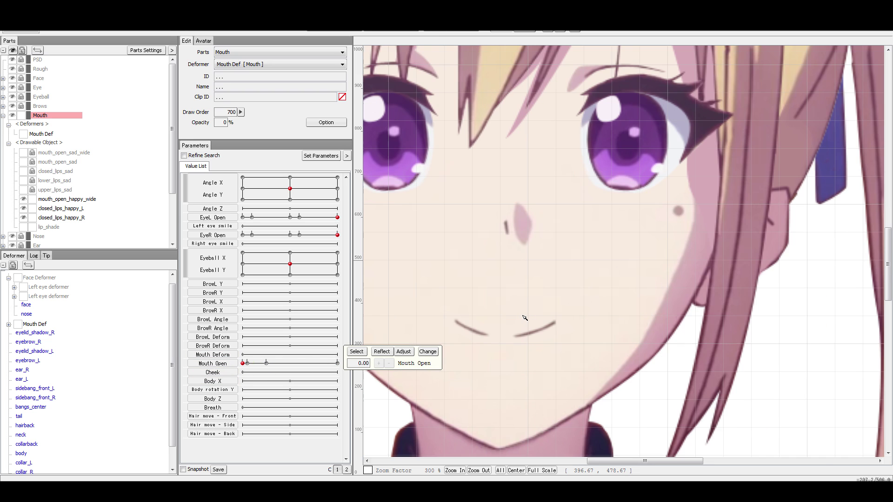
drag(493, 361, 535, 359)
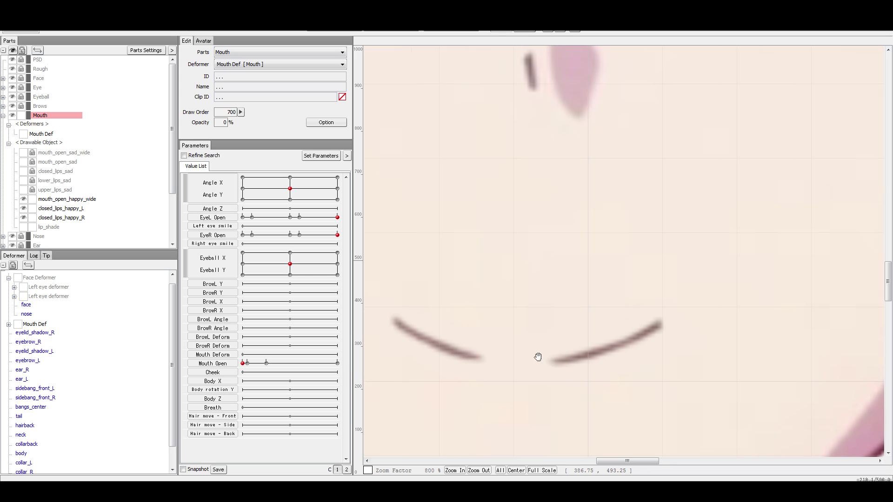
drag(285, 368, 264, 367)
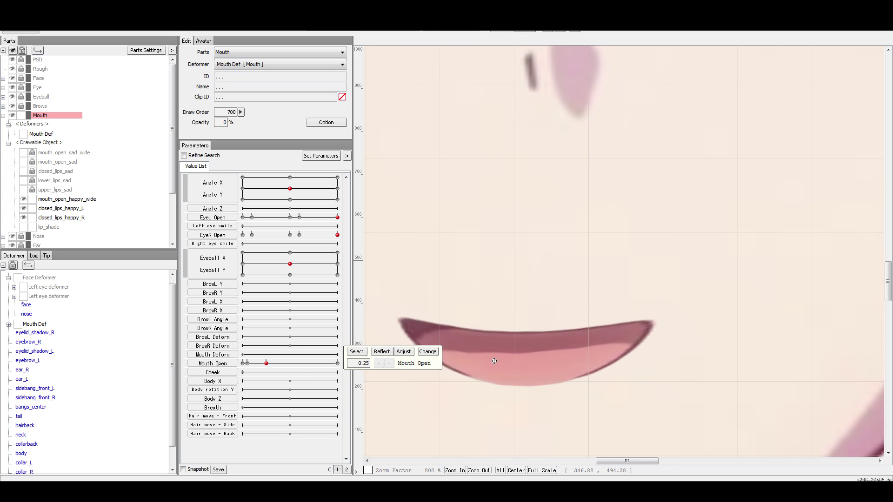
scroll(532, 344, down, 5)
click(718, 382)
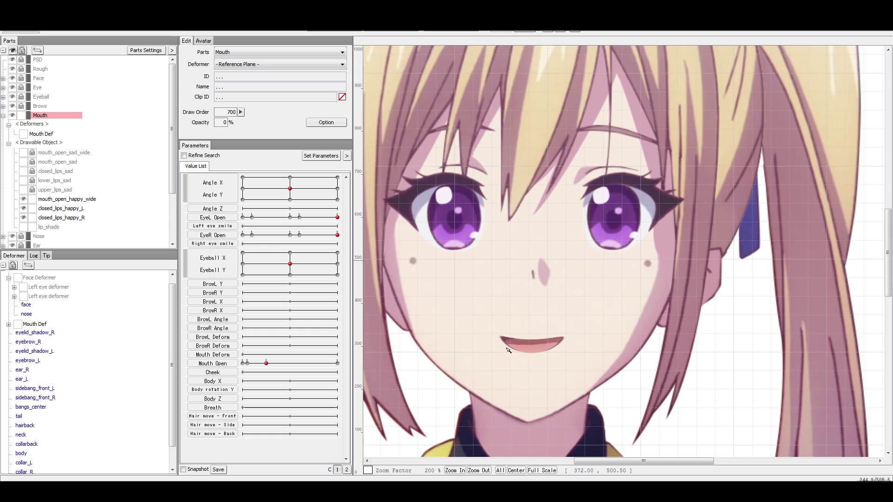
click(267, 364)
drag(267, 367, 269, 367)
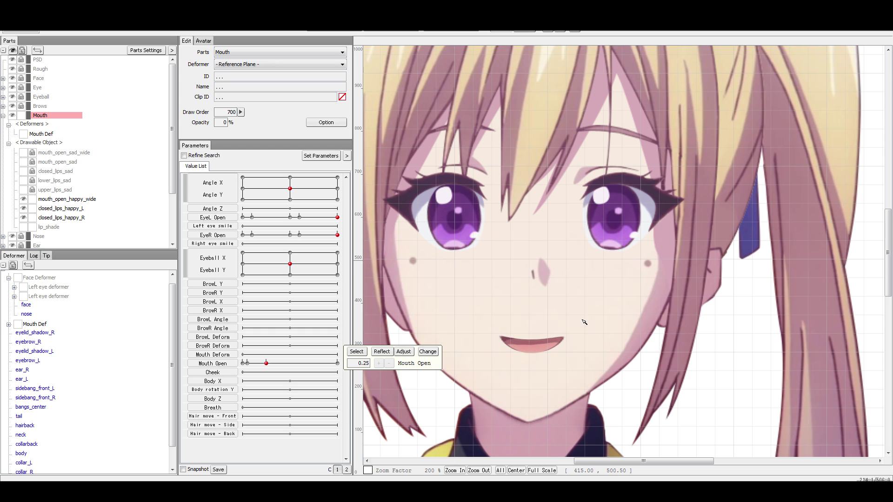
Add a Mouth Open key at 0.25 for mouth_open_happy_wide.
scroll(535, 334, up, 2)
click(212, 363)
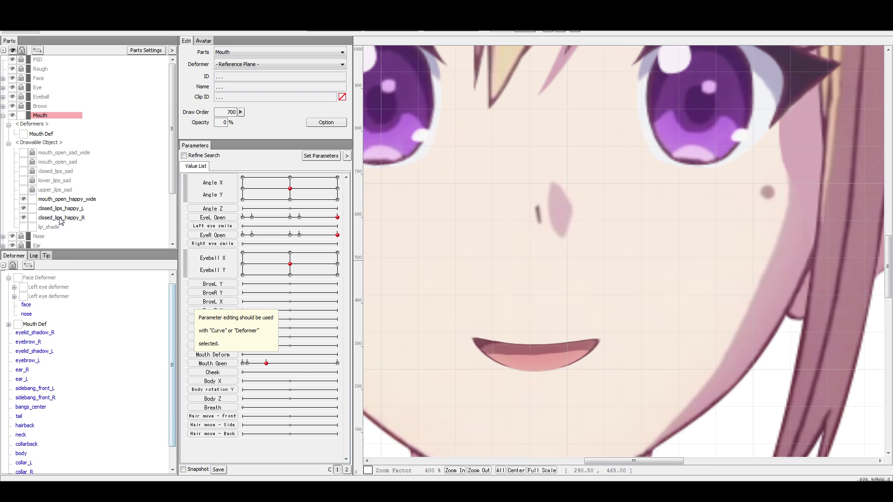
click(72, 203)
double_click(232, 366)
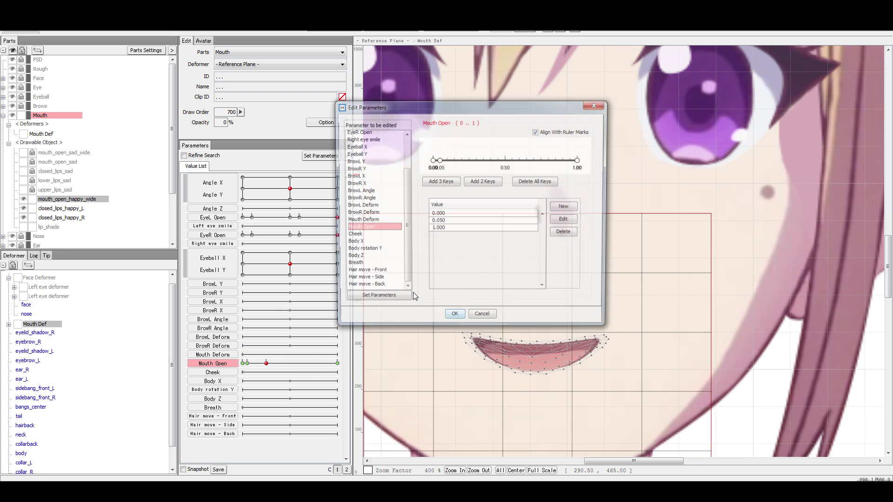
click(468, 160)
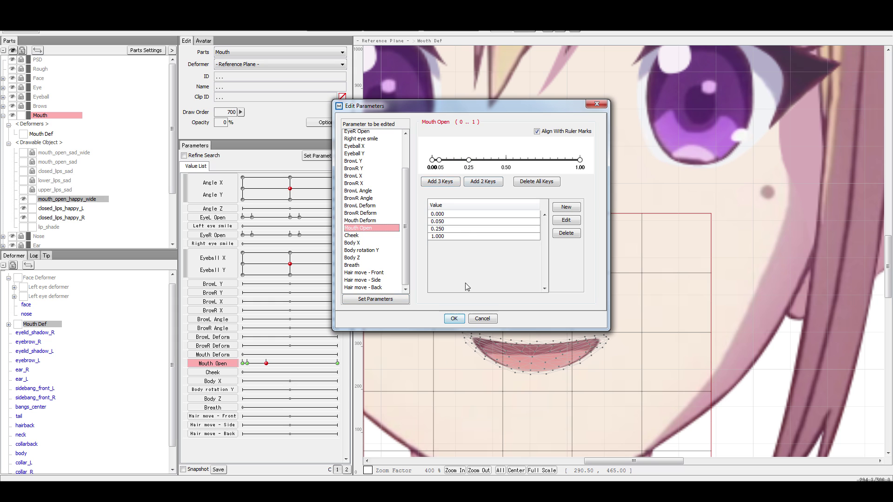
click(454, 318)
Move the whole mouth_open_happy_wide shape slightly down at Mouth Open 0.25.
click(266, 363)
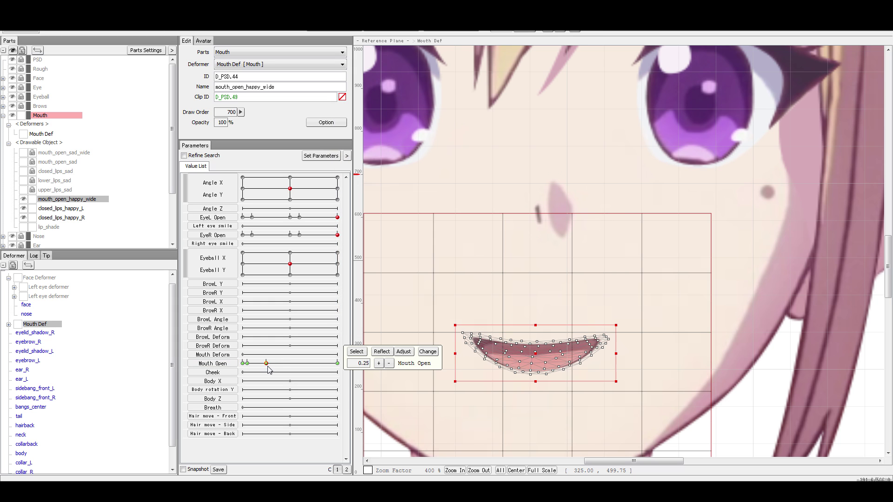
click(536, 355)
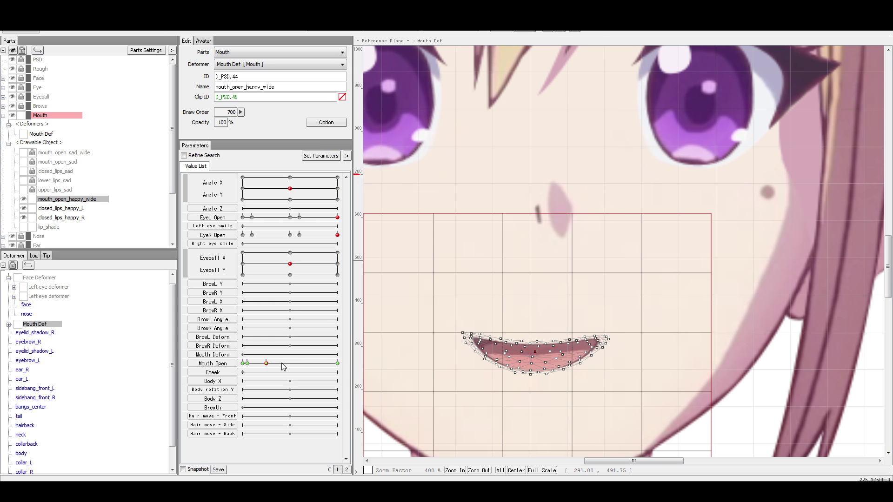
click(266, 363)
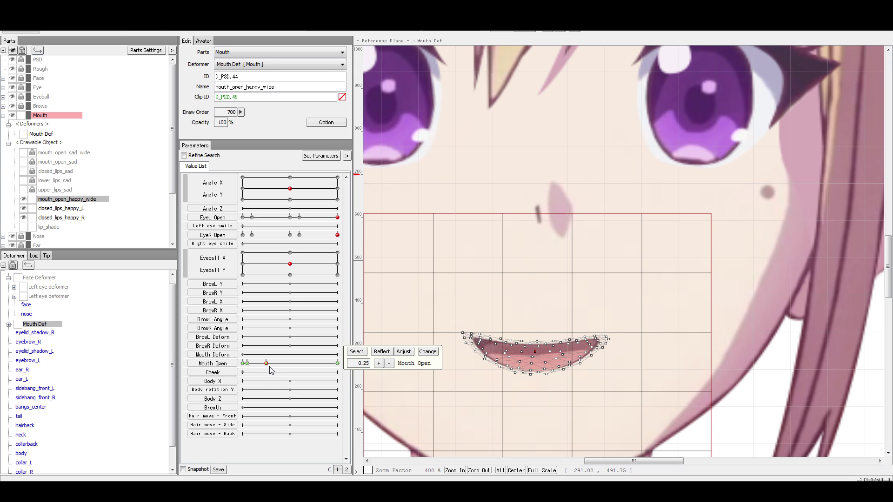
click(638, 355)
click(532, 361)
drag(535, 357, 536, 371)
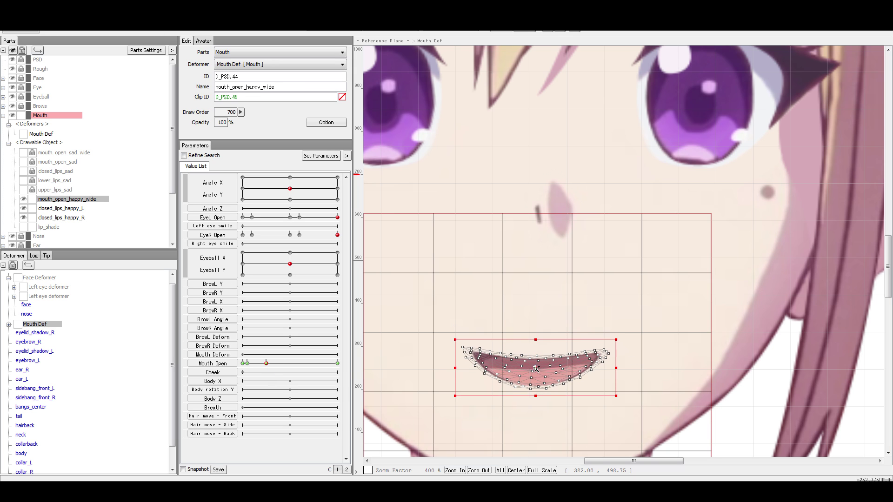
Trace a closed six-point deform path around the outline of mouth_open_happy_wide, through both corners, the upper lip and the lower lip.
scroll(661, 343, down, 2)
scroll(655, 340, up, 1)
scroll(479, 327, up, 5)
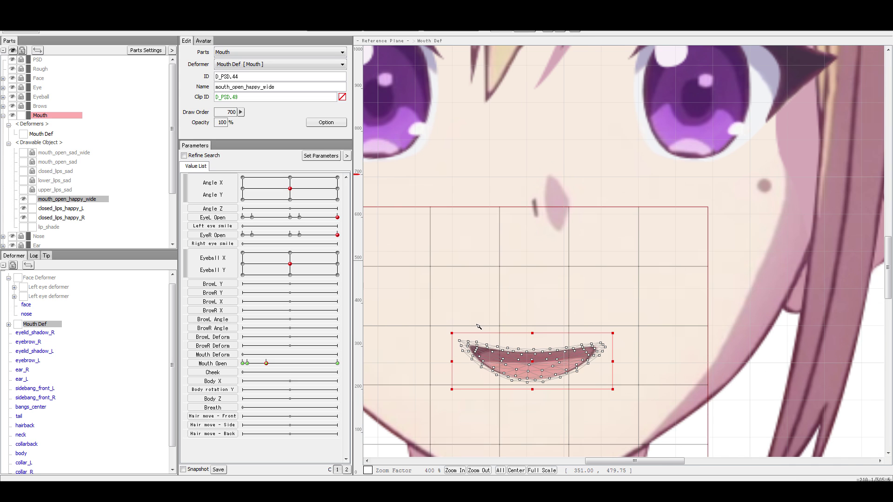
drag(559, 302, 559, 286)
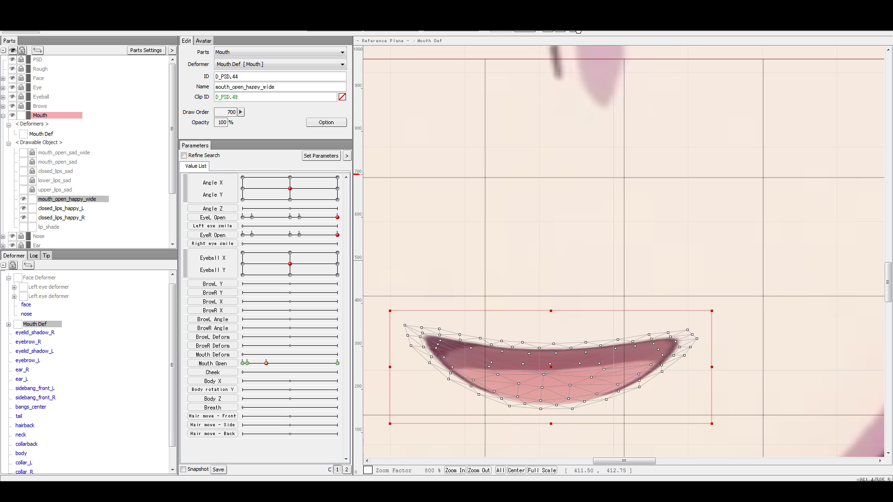
click(578, 31)
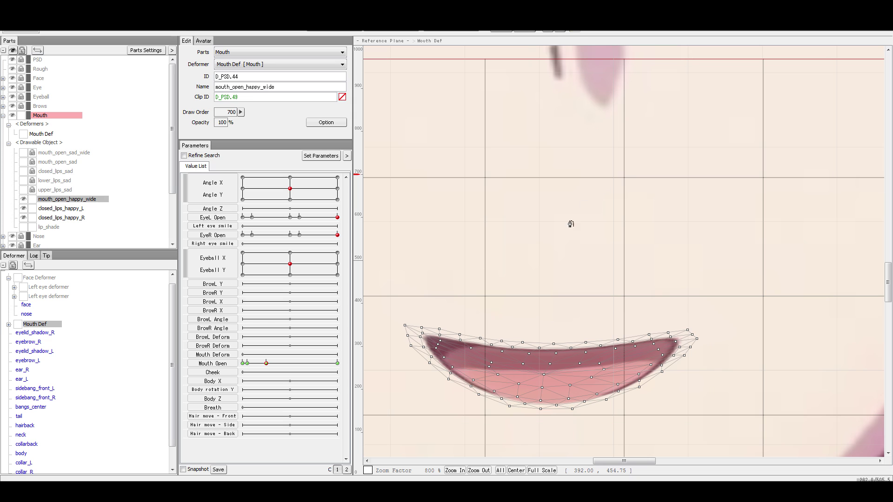
click(397, 319)
key(ctrl+z)
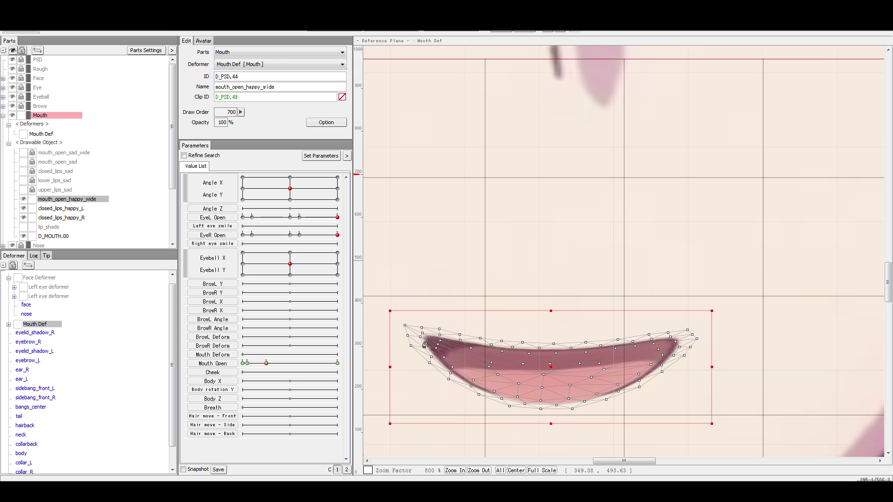
click(422, 336)
click(544, 355)
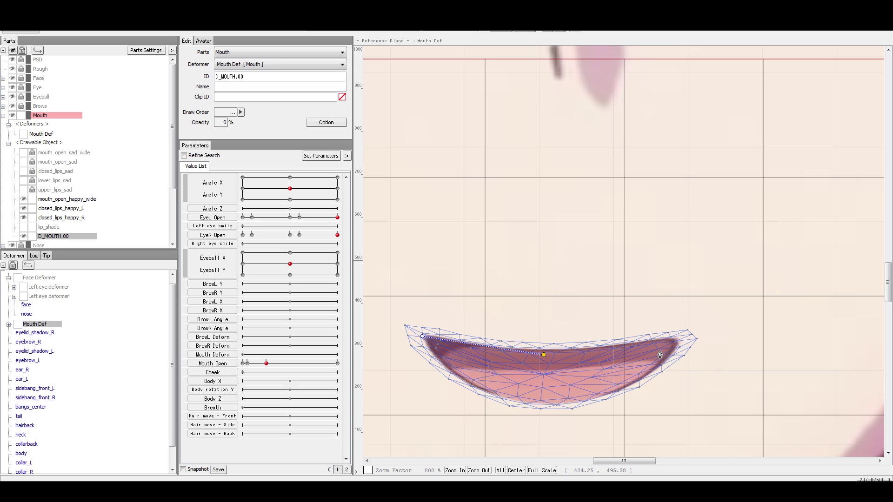
click(679, 341)
click(619, 388)
click(545, 401)
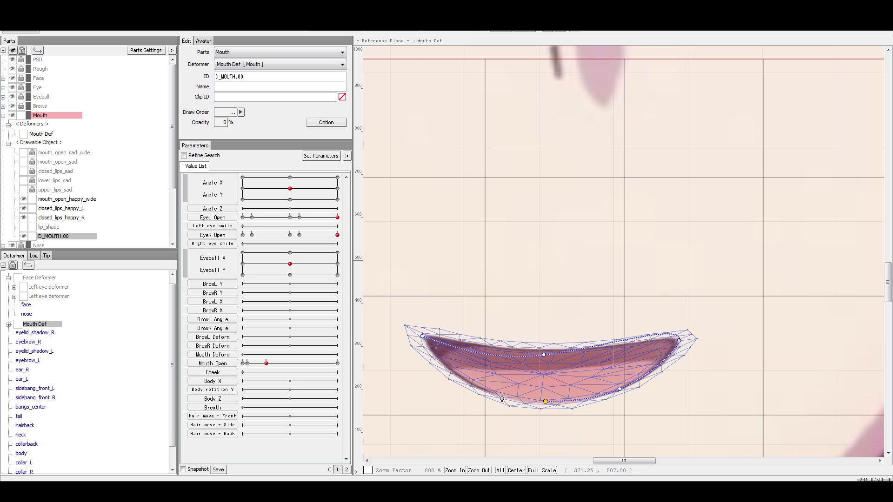
click(474, 384)
Raise the middle of the upper lip into a slight arch to open the mouth, and preview it around Mouth Open 0.18.
drag(544, 355, 542, 320)
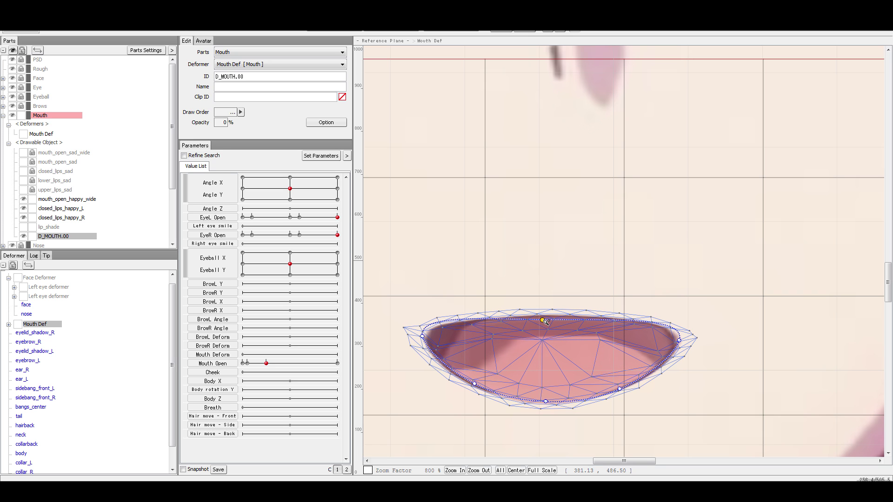
click(732, 366)
scroll(739, 351, down, 2)
scroll(740, 351, down, 1)
drag(281, 368, 263, 376)
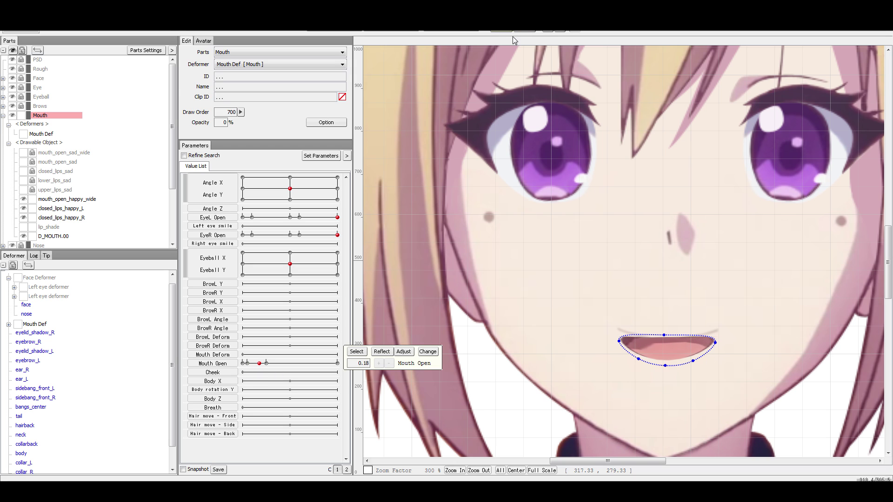
Remove the deform path from the open mouth and select closed_lips_happy_R.
click(668, 337)
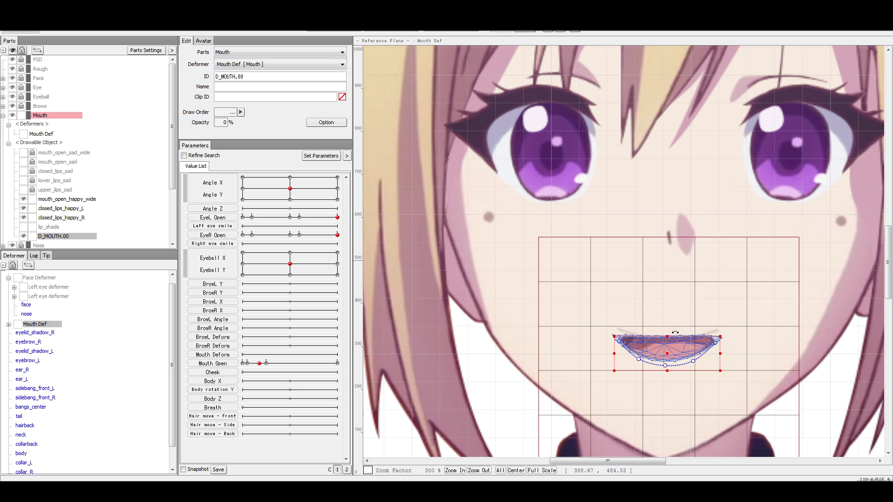
click(647, 336)
click(633, 336)
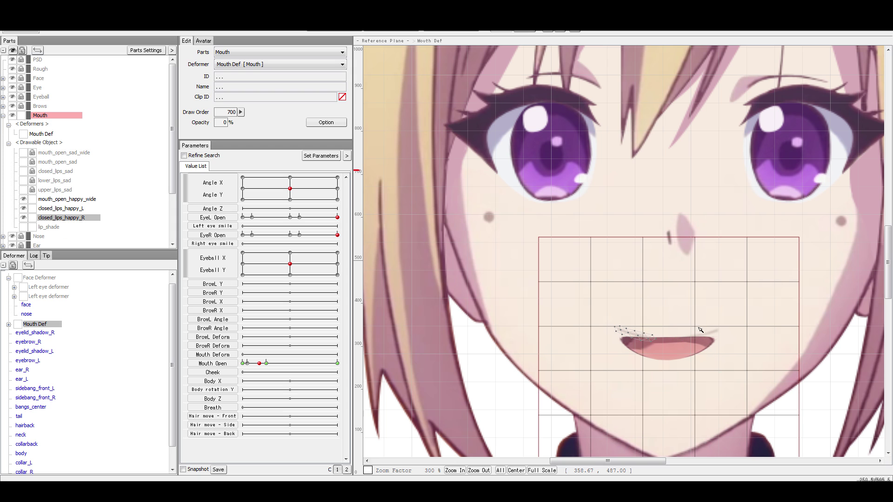
Lay a three-point deform path along the closed_lips_happy_R line at Mouth Open 0.25.
click(266, 364)
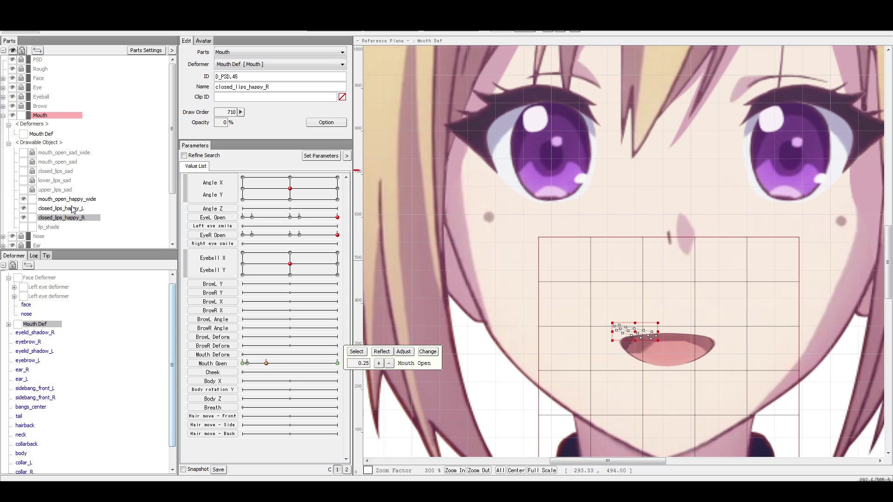
scroll(736, 327, up, 3)
drag(505, 290, 578, 277)
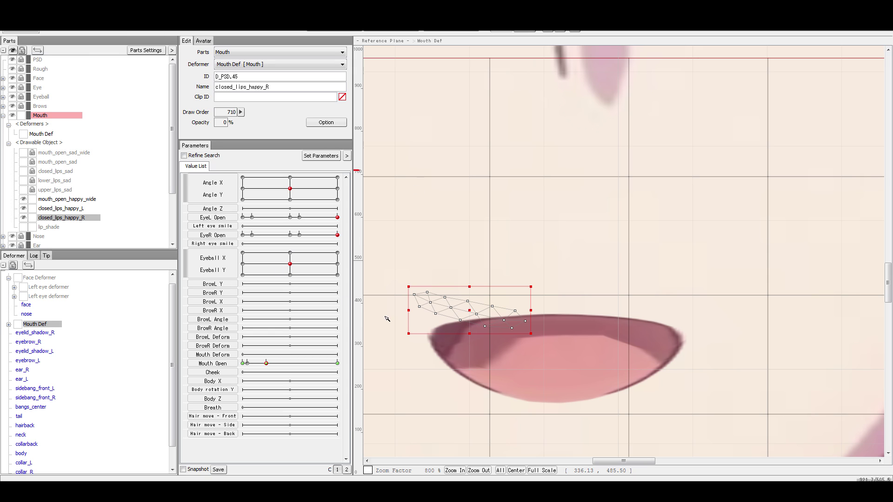
click(423, 275)
click(403, 288)
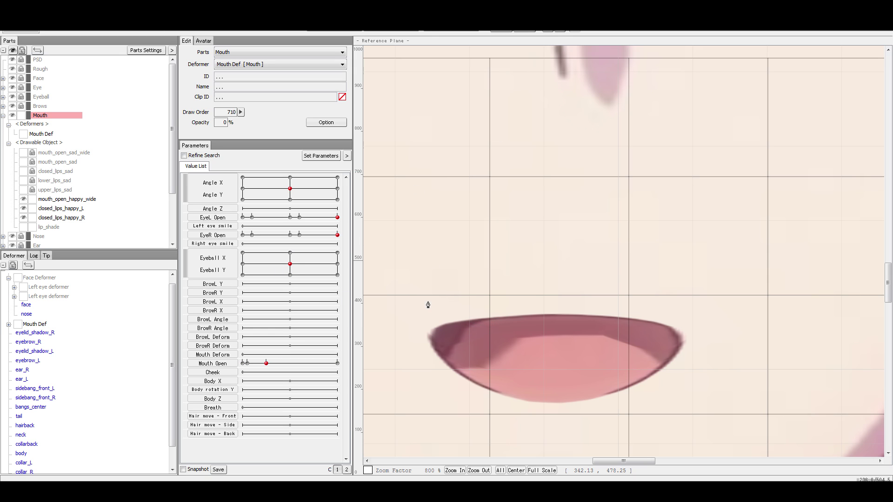
click(469, 312)
click(529, 321)
Bend closed_lips_happy_R along the upper edge of the open mouth, remove its deform path, and preview the mouth closing to Mouth Open 0.00.
drag(403, 290, 416, 348)
drag(472, 315, 474, 330)
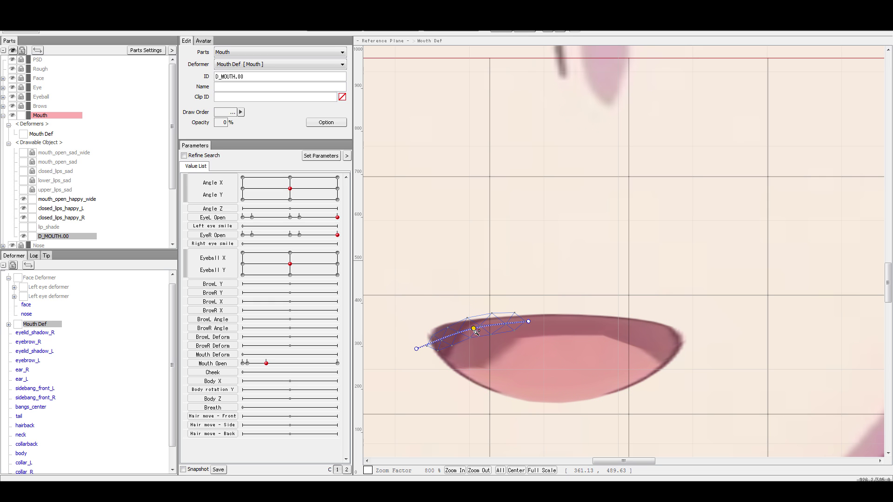
drag(530, 322, 530, 327)
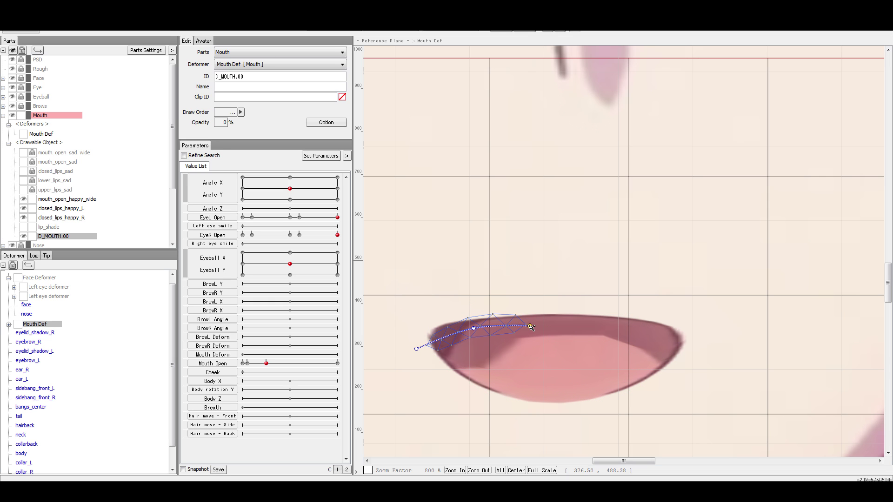
click(476, 330)
drag(475, 332, 476, 333)
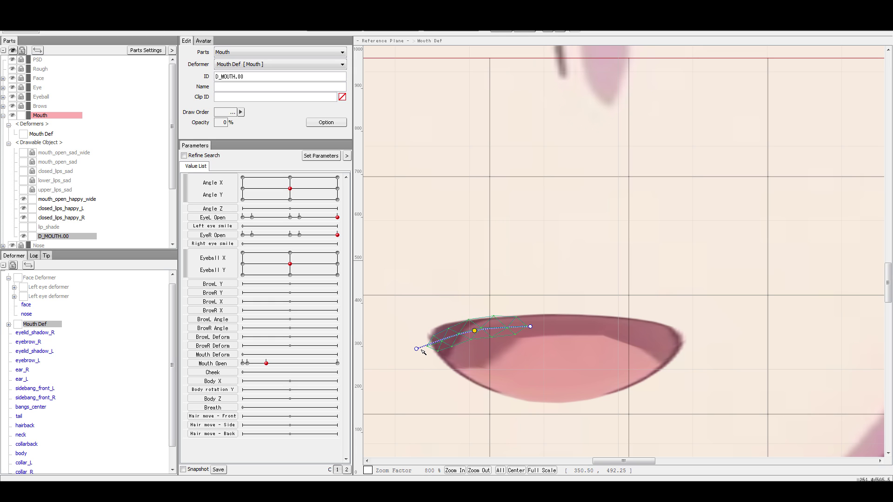
drag(417, 348, 420, 339)
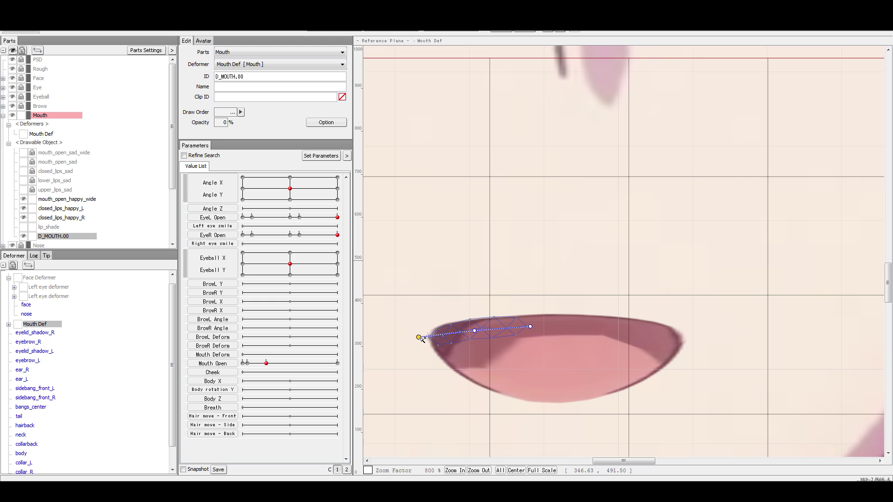
key(Escape)
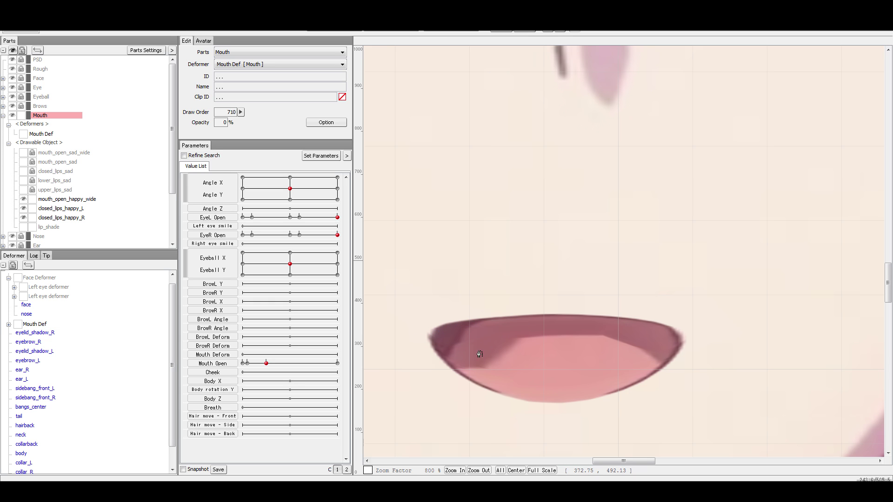
drag(268, 366, 248, 372)
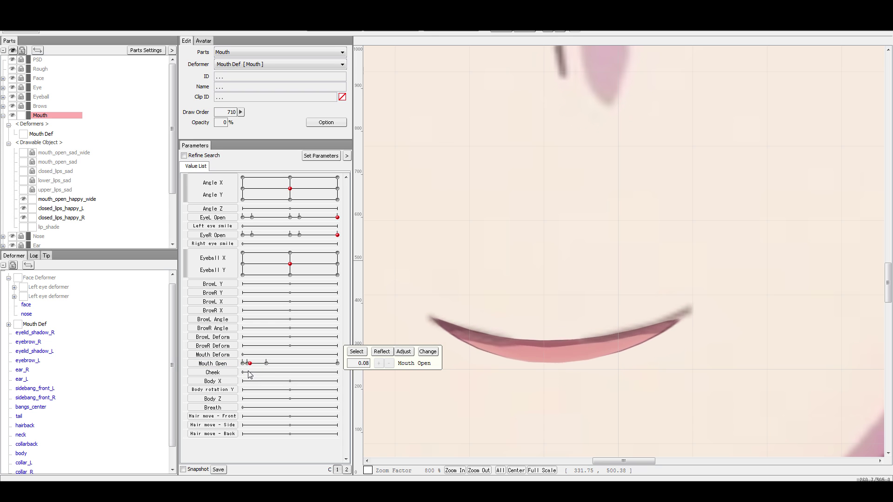
drag(273, 367, 222, 365)
Set the opacity of closed_lips_happy_L and closed_lips_happy_R to 100% at Mouth Open 0.25.
click(65, 208)
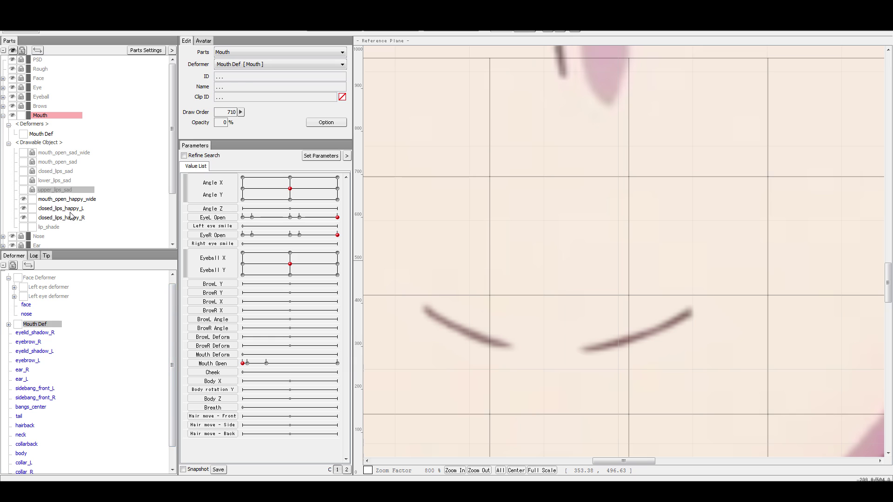
click(266, 363)
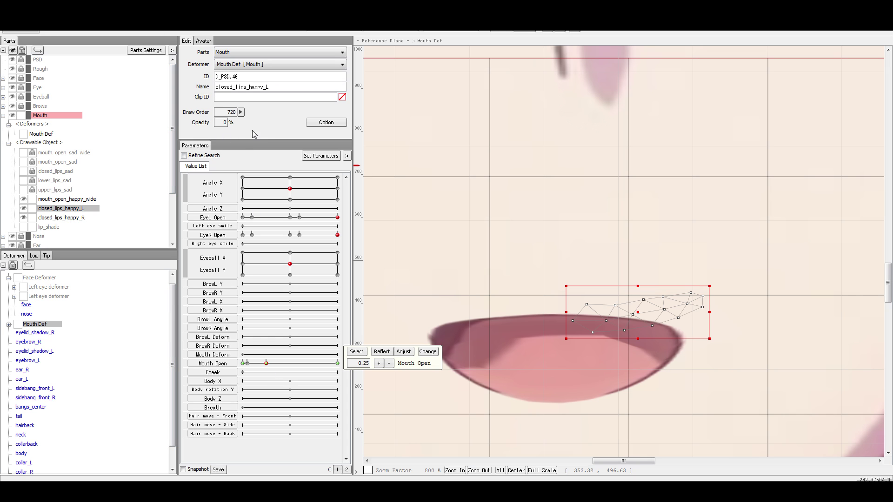
drag(223, 124, 305, 136)
click(66, 218)
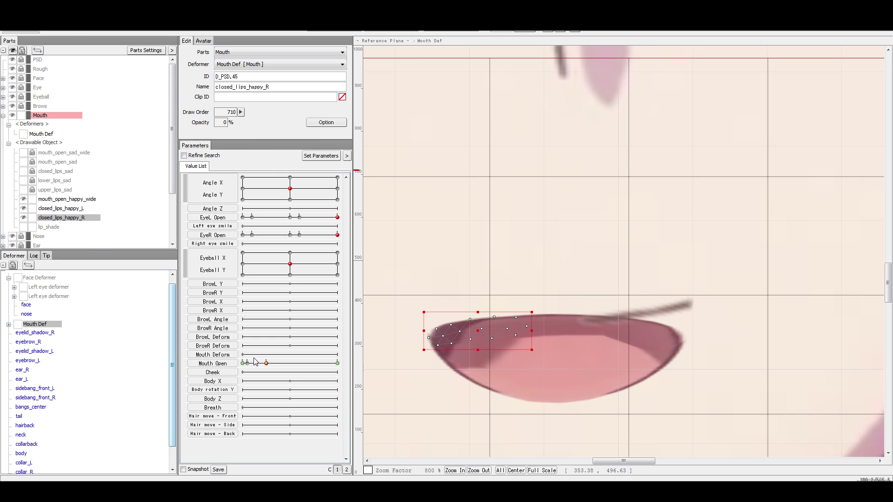
drag(223, 131, 282, 132)
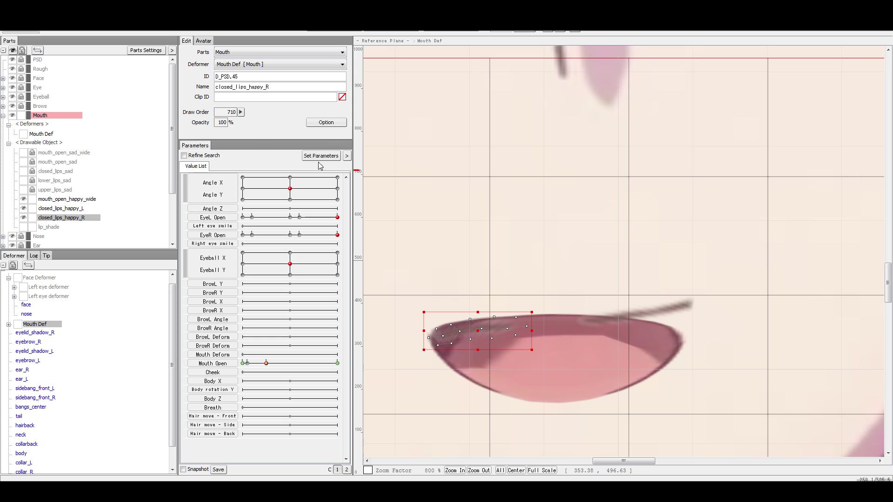
Move closed_lips_happy_R slightly up onto the upper lip edge and preview the mouth above and below Mouth Open 0.25.
drag(477, 328, 475, 320)
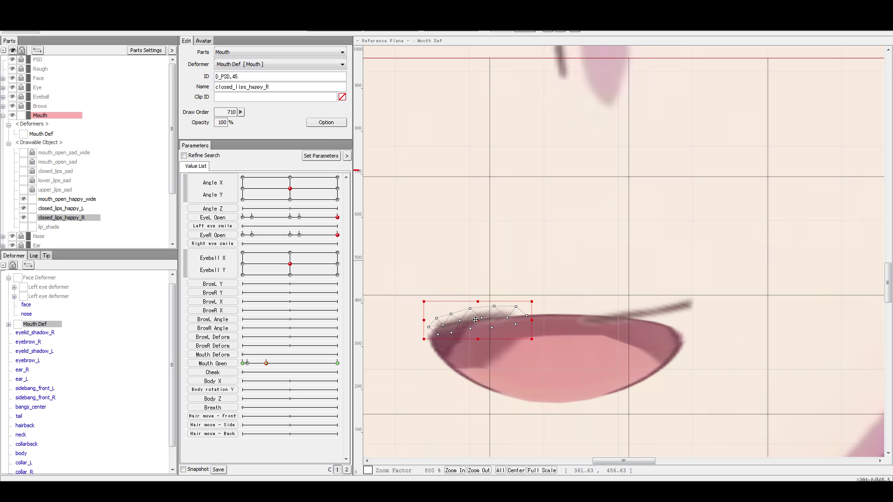
click(759, 389)
mouse_move(265, 363)
mouse_down()
mouse_move(230, 366)
mouse_move(289, 372)
mouse_move(229, 369)
mouse_move(255, 372)
mouse_up()
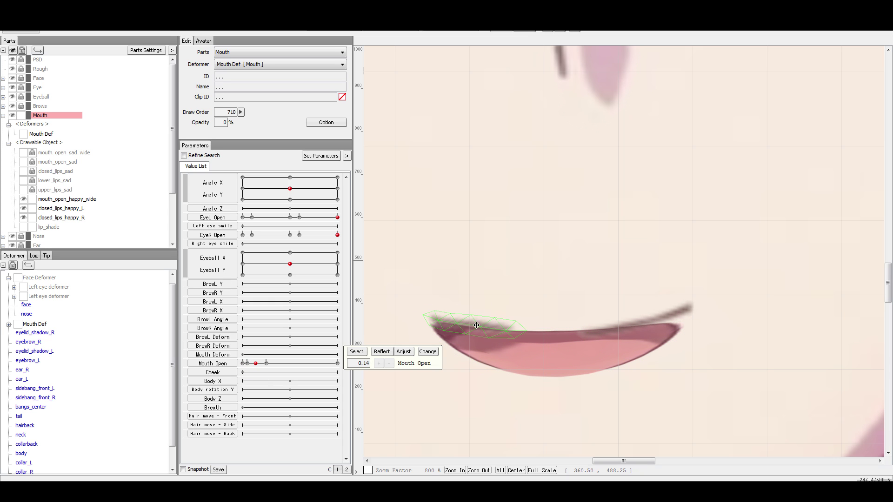
mouse_move(264, 364)
mouse_down()
mouse_move(300, 361)
mouse_move(274, 354)
mouse_up()
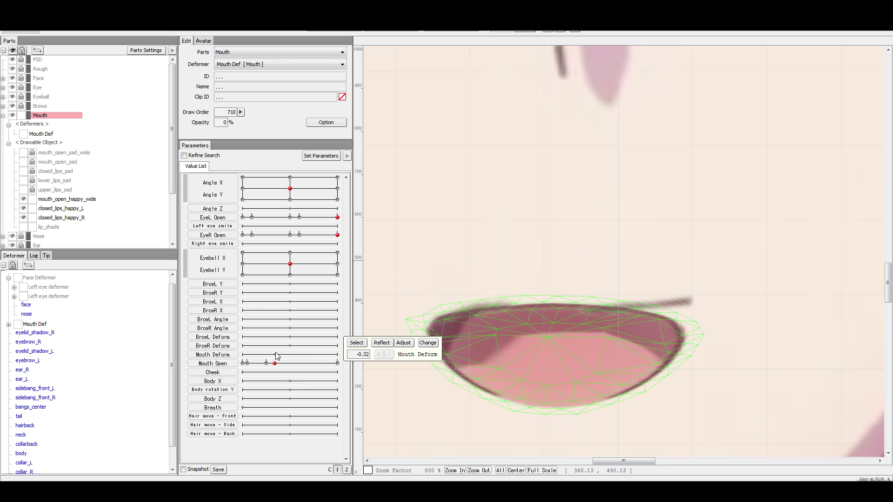
Lay a three-point deform path along the closed_lips_happy_L line at Mouth Open 0.25.
click(266, 364)
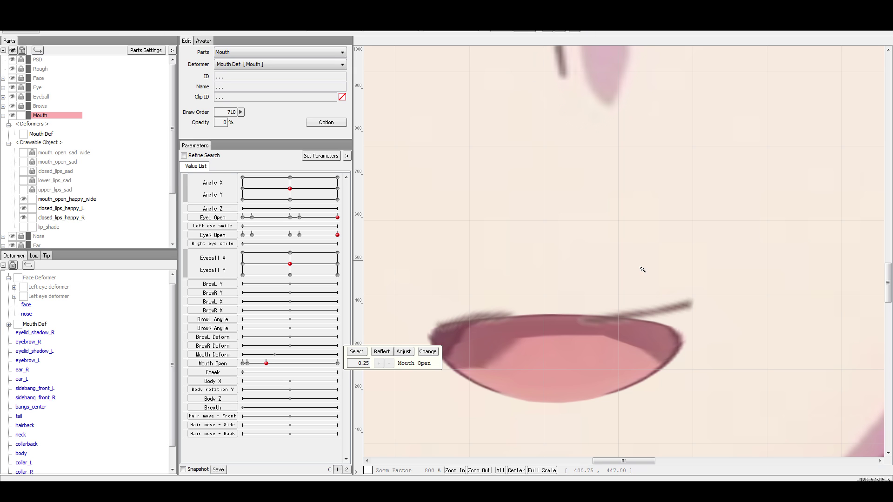
click(629, 331)
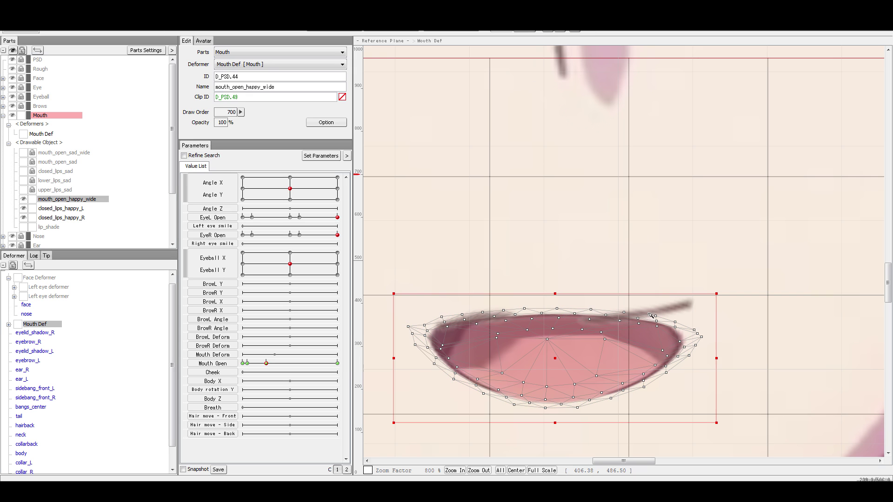
click(676, 307)
click(588, 160)
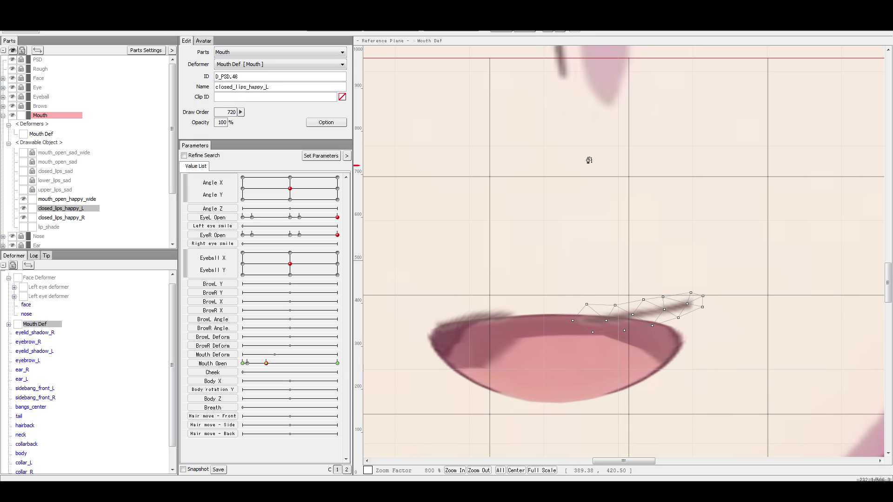
click(561, 321)
click(636, 315)
click(704, 295)
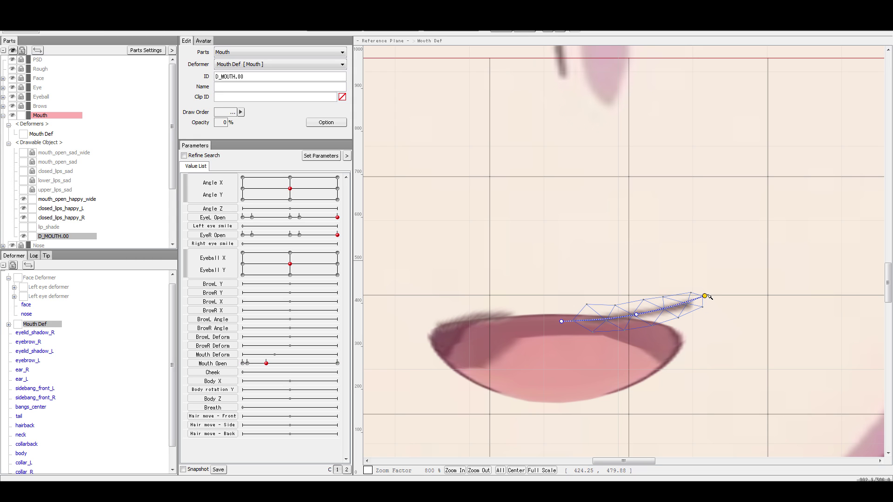
Bend closed_lips_happy_L along the upper edge of the open mouth, adding a path point near the corner, and remove its deform path.
drag(704, 296, 702, 347)
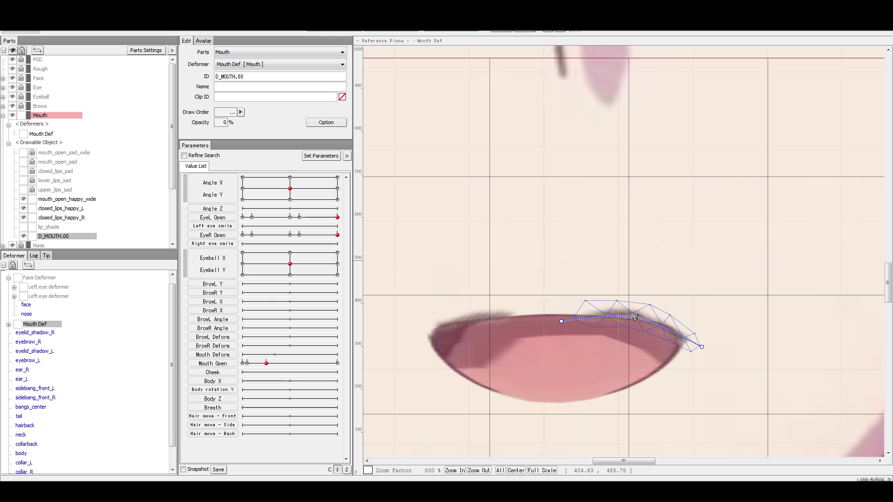
click(562, 319)
drag(561, 312, 559, 315)
click(635, 319)
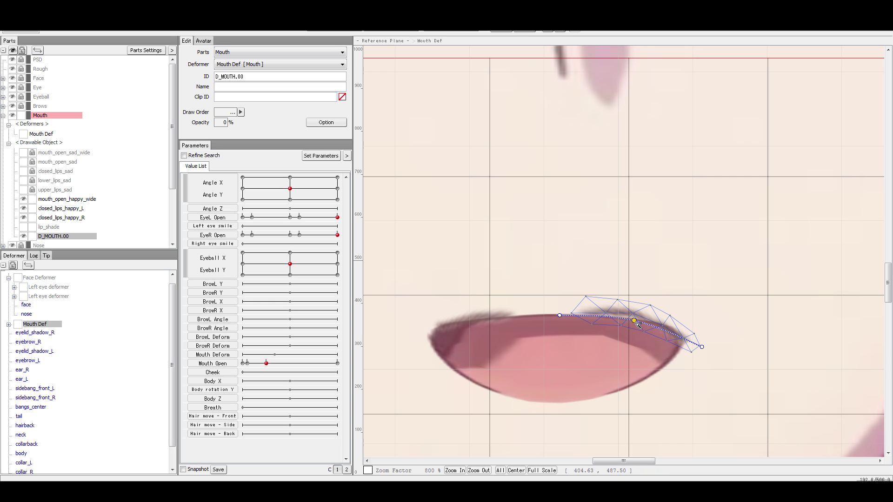
click(671, 329)
drag(674, 330, 675, 329)
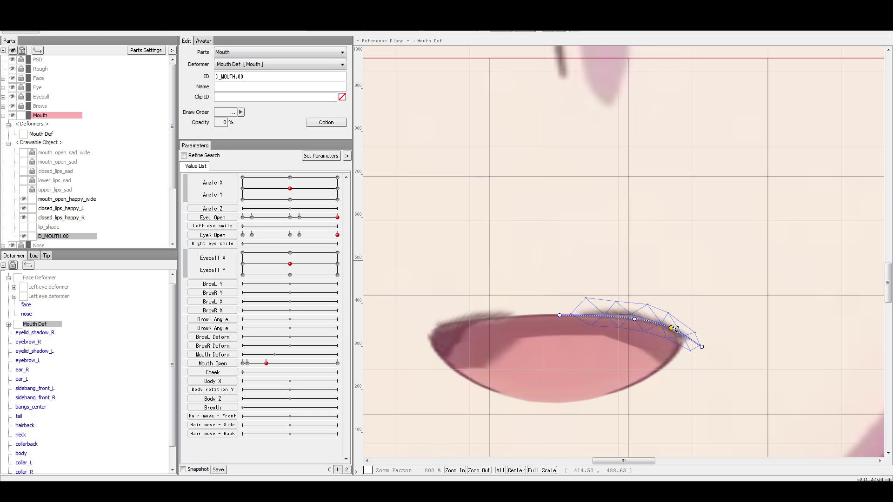
click(770, 307)
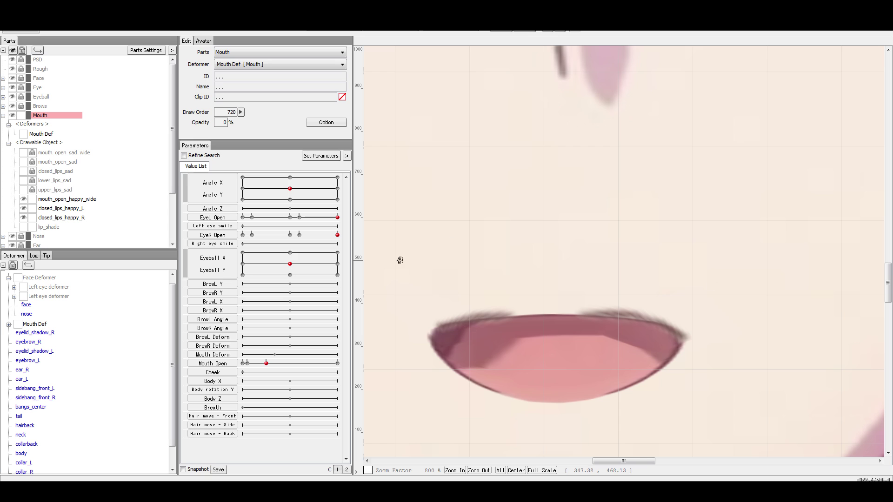
Set the opacity of the closed happy lip lines to 0% and preview the mouth opening to Mouth Open 1.00.
click(81, 209)
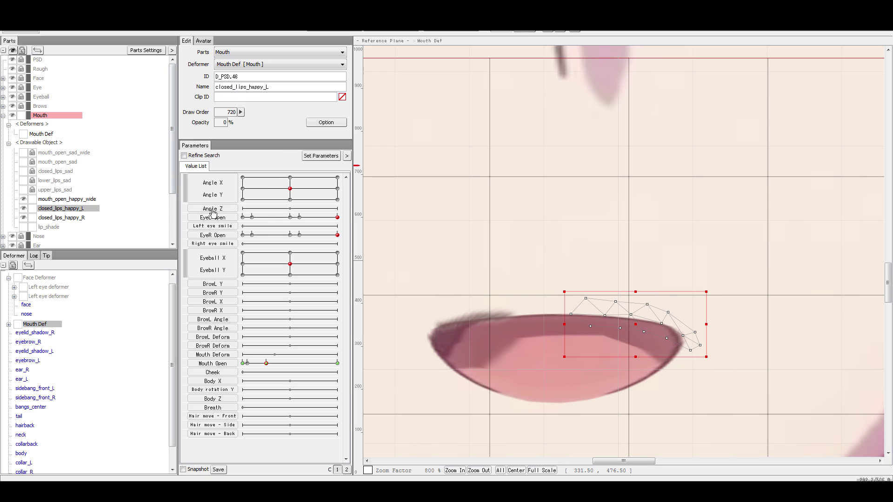
click(82, 220)
drag(227, 122, 185, 124)
text(0)
key(Return)
drag(250, 367, 298, 377)
drag(359, 391, 506, 378)
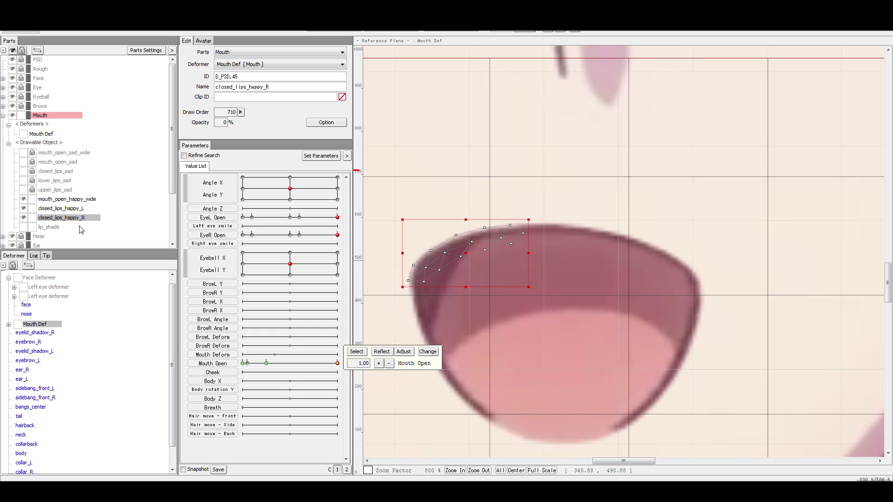
Hide and lock the happy mouth parts, and show and unlock the sad mouth parts.
mouse_move(23, 201)
mouse_down()
mouse_move(27, 220)
mouse_move(29, 152)
mouse_move(26, 190)
mouse_up()
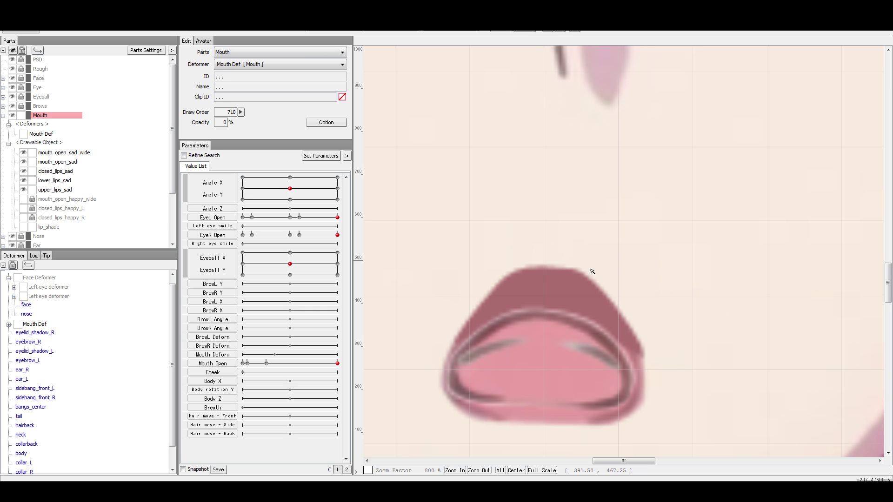
scroll(588, 285, down, 2)
scroll(589, 284, up, 2)
scroll(591, 281, down, 1)
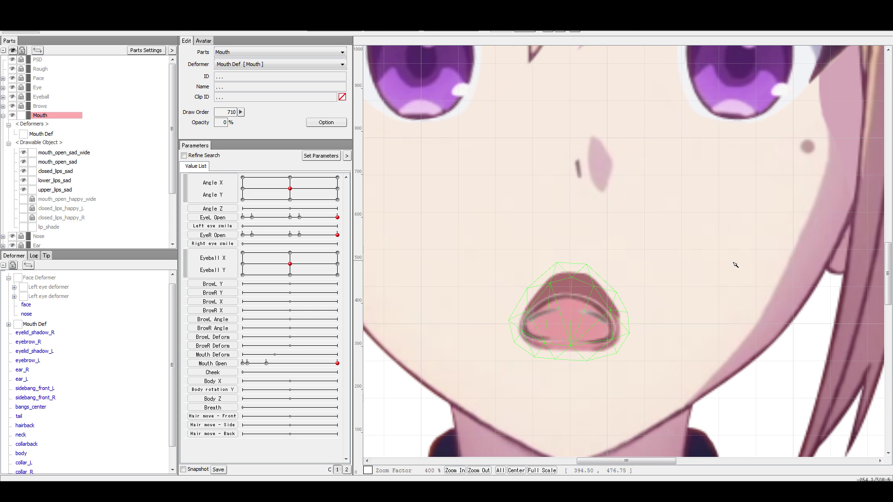
Check each sad mouth part's visibility, hiding the others to examine closed_lips_sad alone on the face.
click(23, 182)
click(23, 183)
click(24, 190)
click(24, 182)
click(24, 183)
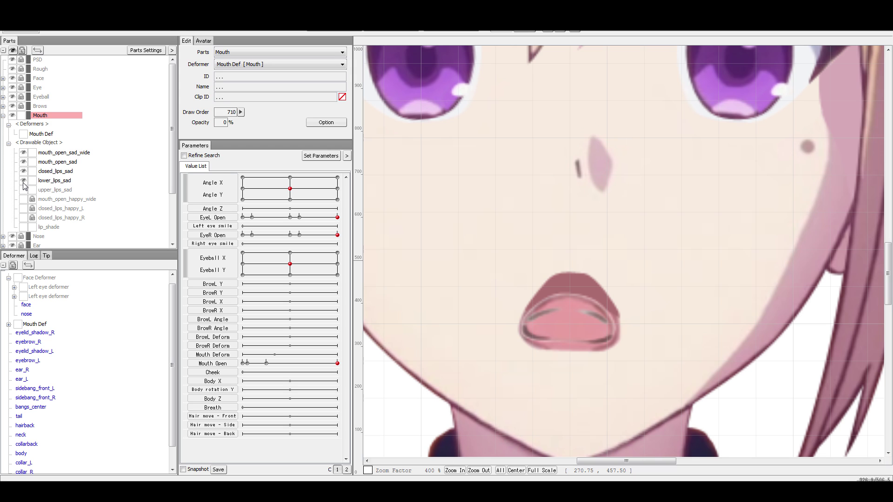
click(23, 180)
click(23, 171)
click(24, 162)
click(23, 154)
click(23, 171)
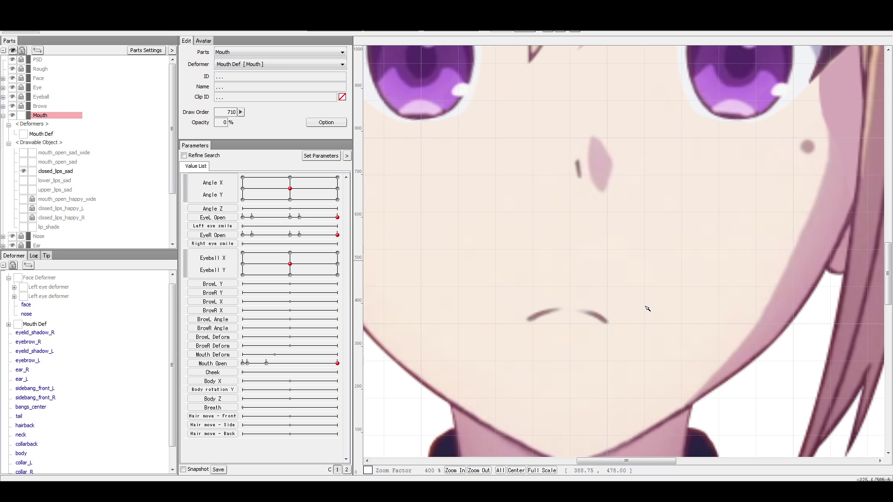
scroll(587, 252, down, 5)
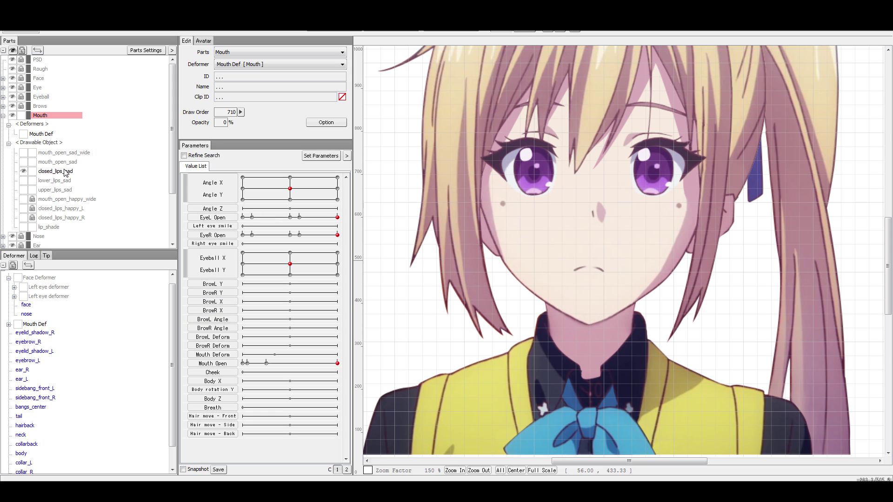
Hide closed_lips_sad, show lower_lips_sad and upper_lips_sad, and compare them with and without mouth_open_sad.
click(23, 171)
click(46, 180)
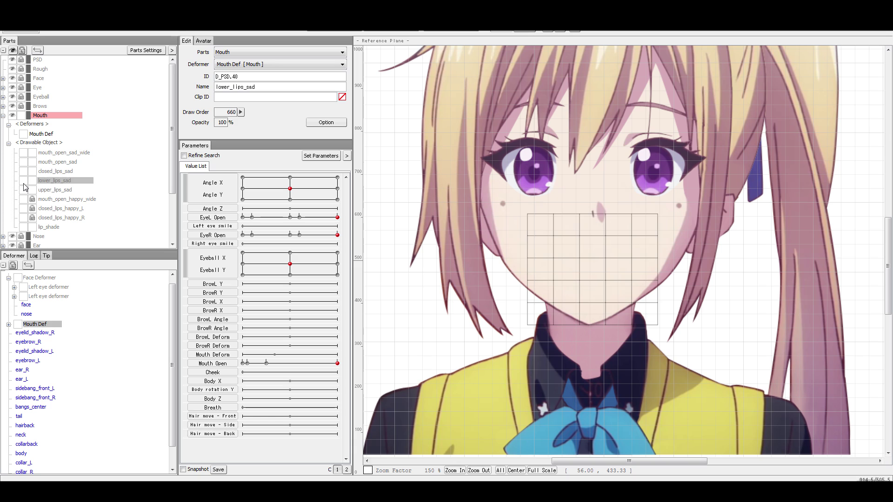
click(23, 182)
click(23, 190)
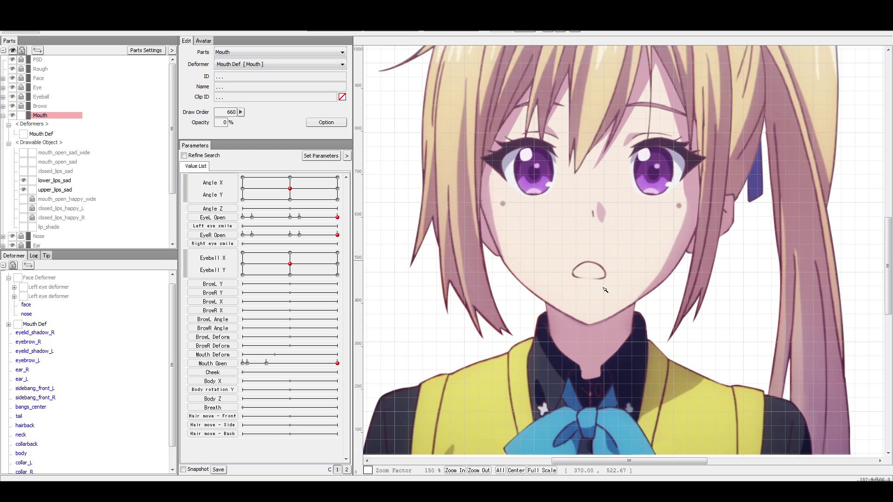
click(23, 161)
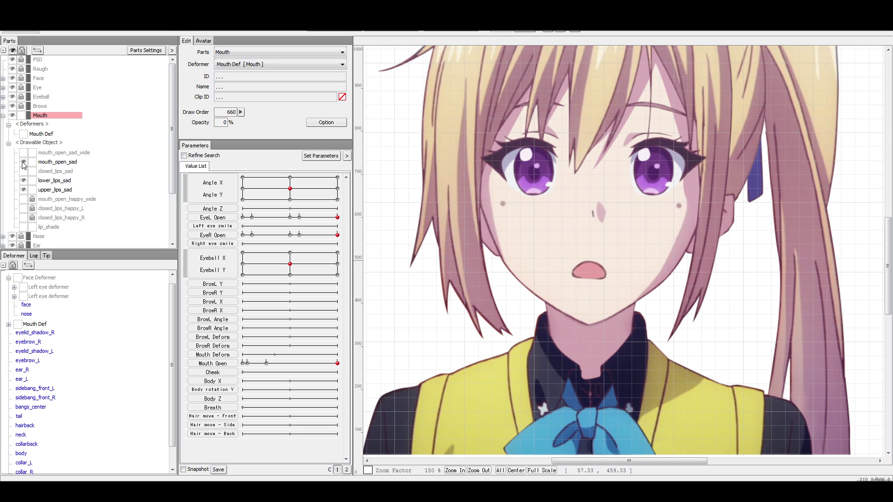
click(22, 162)
click(23, 162)
click(23, 162)
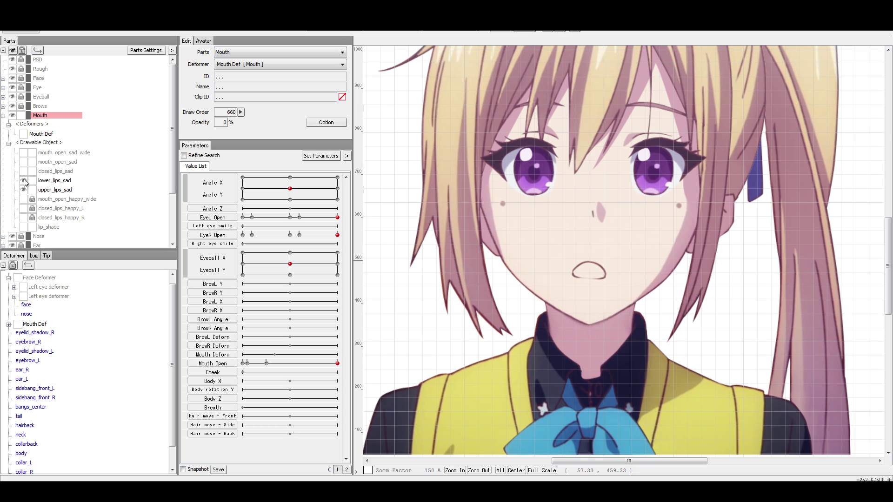
Display mouth_open_sad_wide in place of the lip outlines and compare it with and without lower_lips_sad.
click(23, 189)
click(23, 180)
click(23, 152)
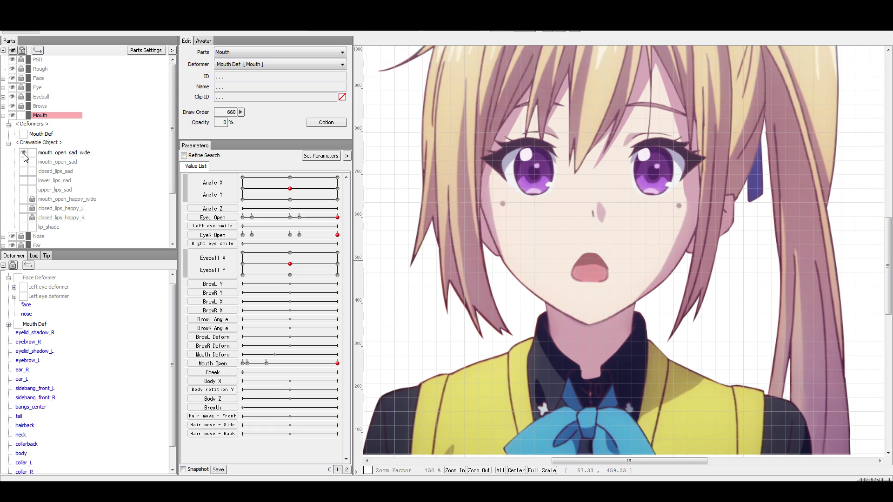
click(24, 181)
click(24, 181)
click(24, 181)
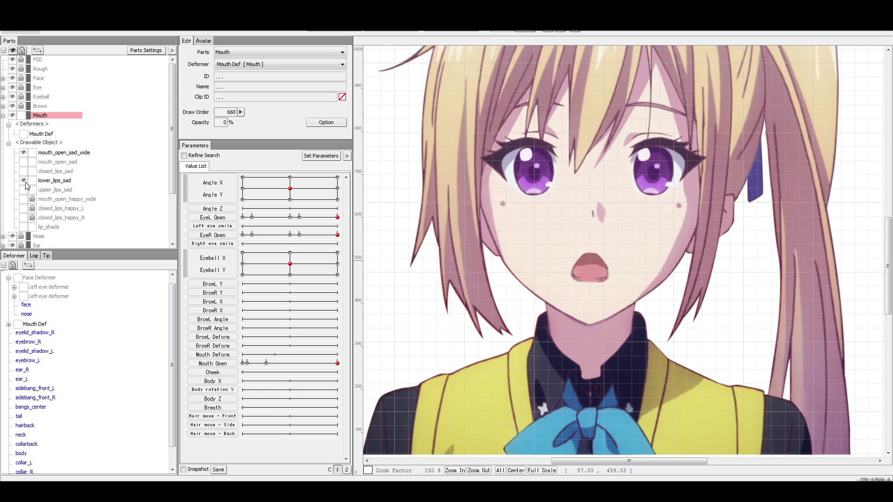
click(25, 181)
click(24, 181)
click(24, 181)
Compare mouth_open_sad_wide with mouth_open_sad, leaving only mouth_open_sad_wide shown.
click(24, 153)
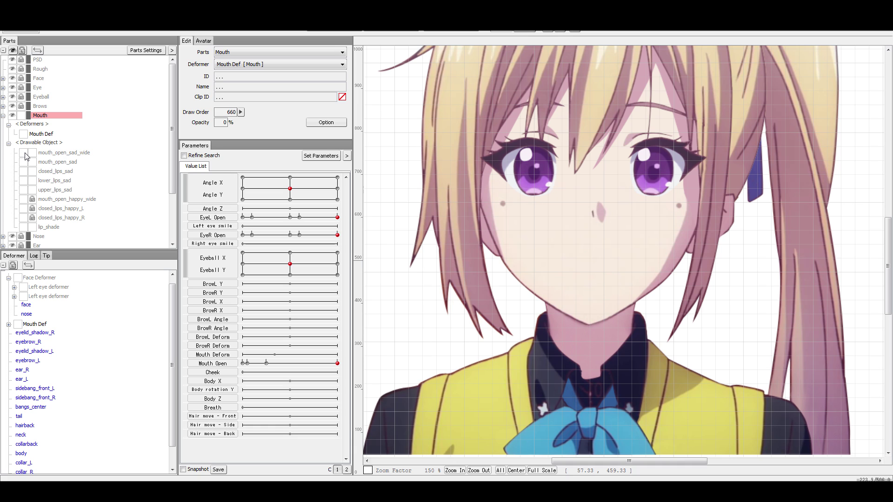
click(25, 153)
click(24, 153)
click(25, 163)
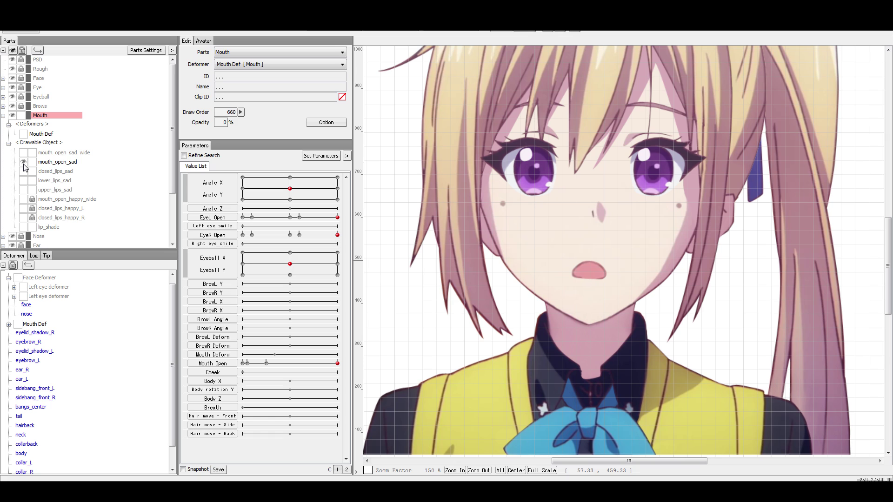
click(24, 162)
click(24, 153)
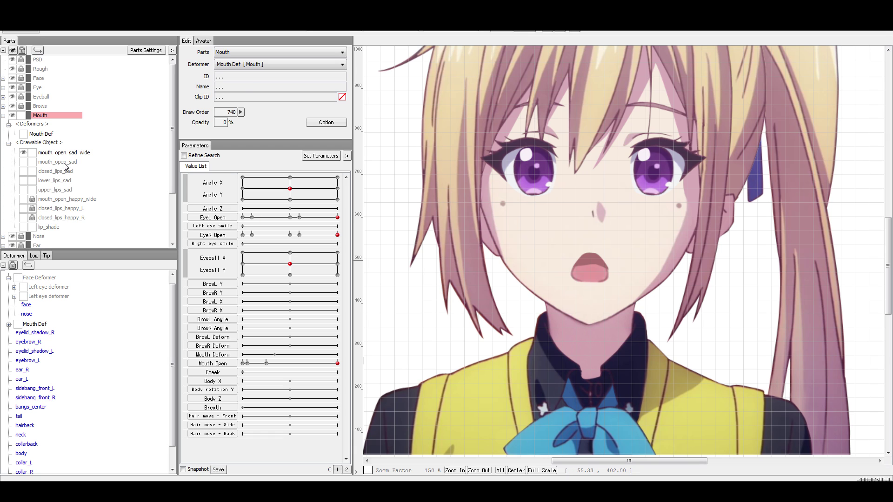
Delete the mouth_open_sad, closed_lips_sad and lower_lips_sad parts.
click(23, 162)
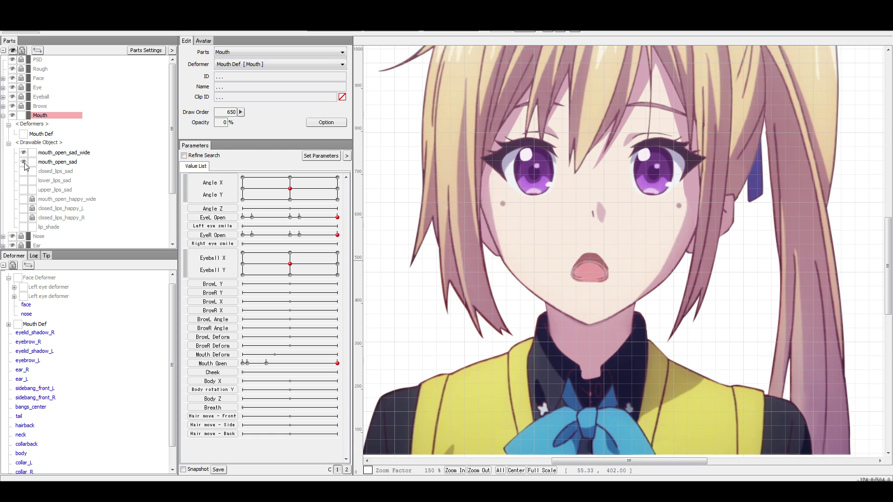
click(69, 163)
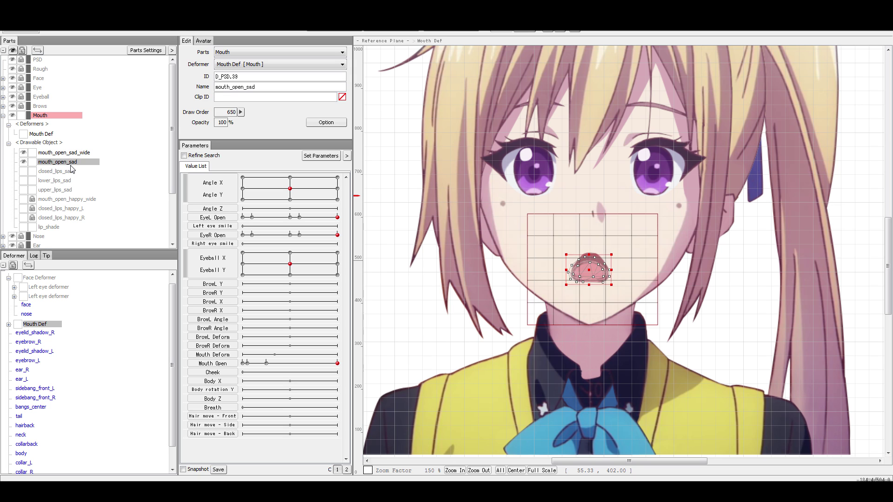
key(Delete)
click(24, 163)
click(24, 172)
click(60, 163)
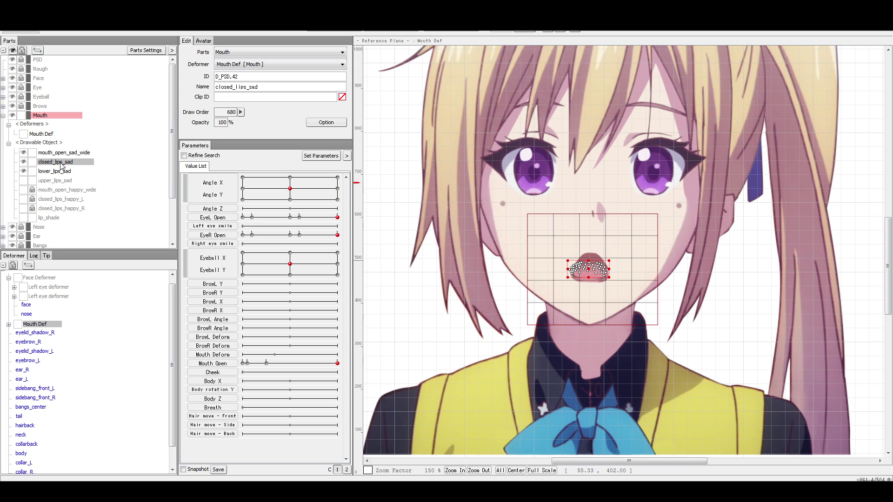
ctrl+click(61, 171)
key(Delete)
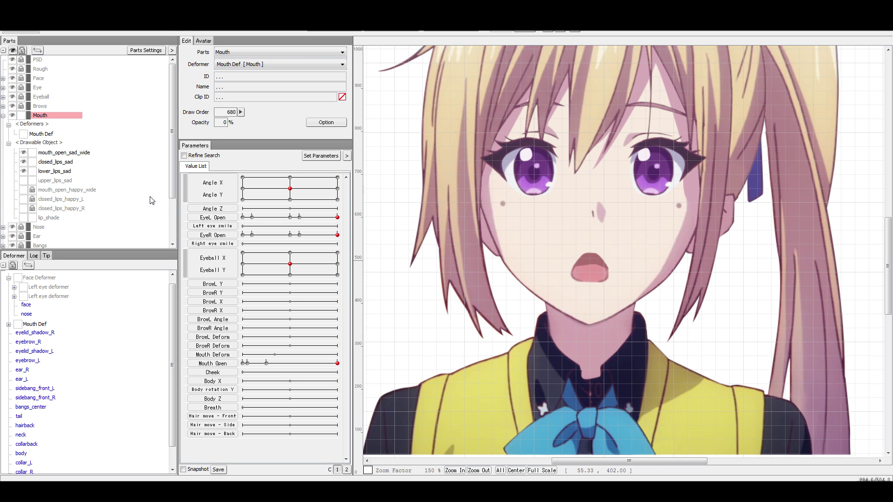
Open the mesh of mouth_open_sad_wide for editing and rebuild its lower row of inner points slightly higher, inside the lower lip.
click(77, 153)
scroll(664, 280, up, 4)
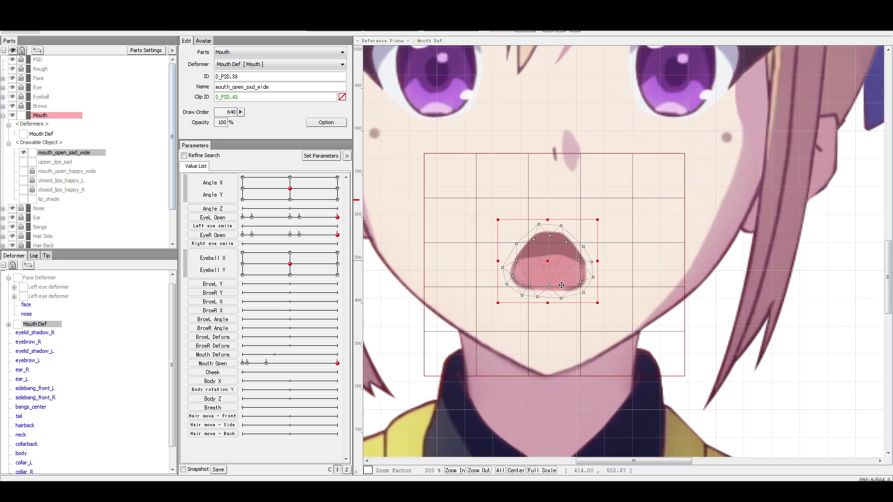
key(ctrl+e)
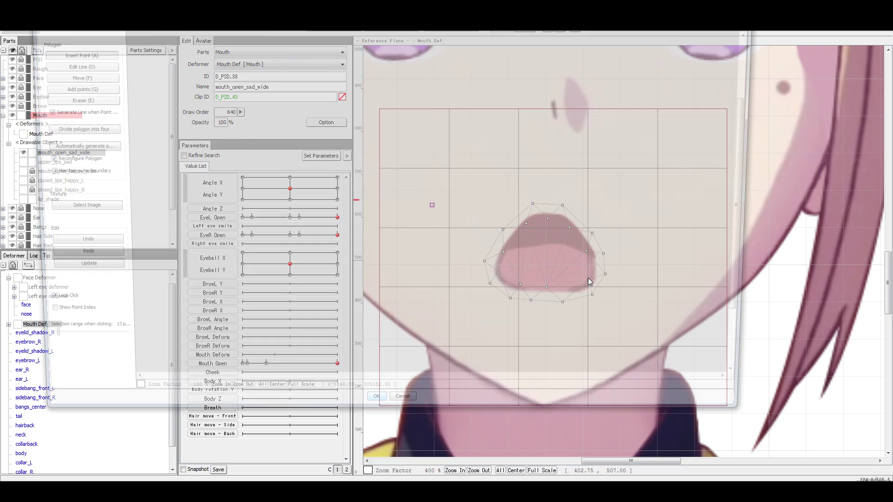
scroll(443, 208, up, 5)
scroll(451, 112, down, 1)
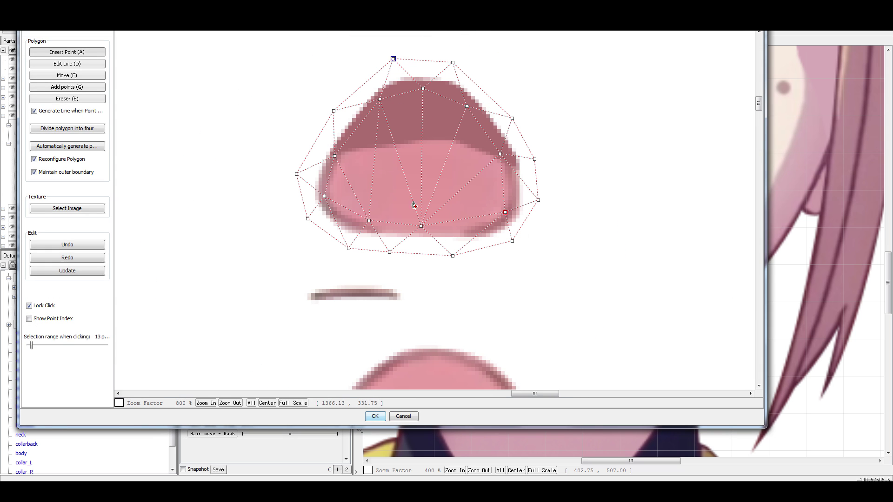
click(421, 226)
click(369, 221)
click(469, 218)
click(363, 215)
click(324, 197)
Connect the lower inner mesh points to the outer boundary points below the mouth.
click(363, 216)
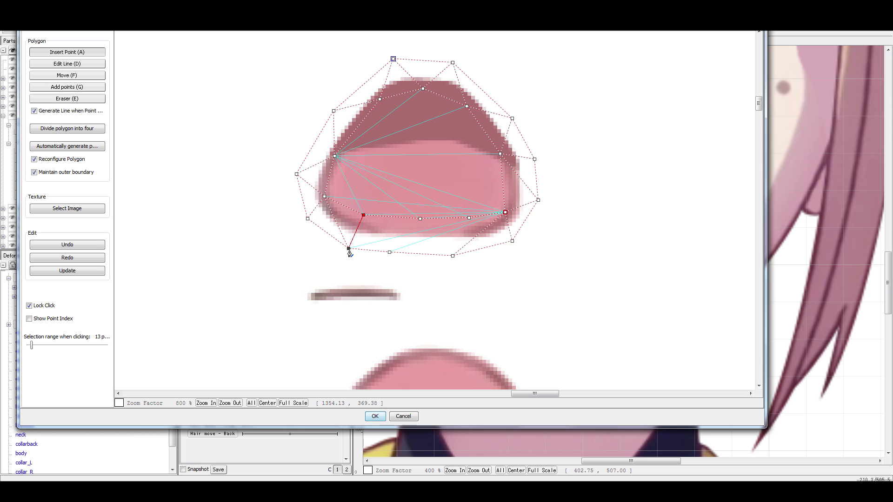
click(392, 255)
click(432, 224)
click(453, 256)
click(468, 218)
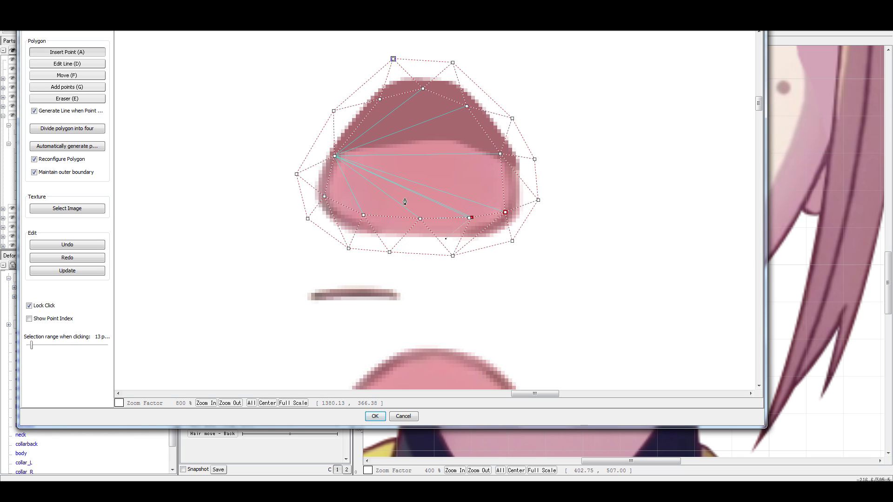
Add a central mesh point near the tongue's upper edge connected to the surrounding inner points, and divide the polygons into four.
click(417, 155)
shift+click(502, 155)
shift+click(506, 215)
shift+click(418, 220)
shift+click(365, 216)
shift+click(336, 158)
click(334, 156)
click(361, 215)
key(ctrl+z)
click(334, 157)
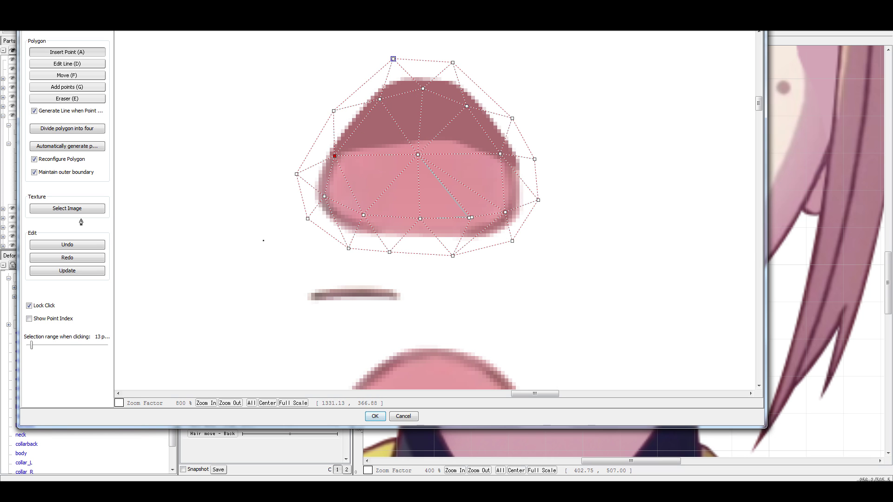
click(57, 133)
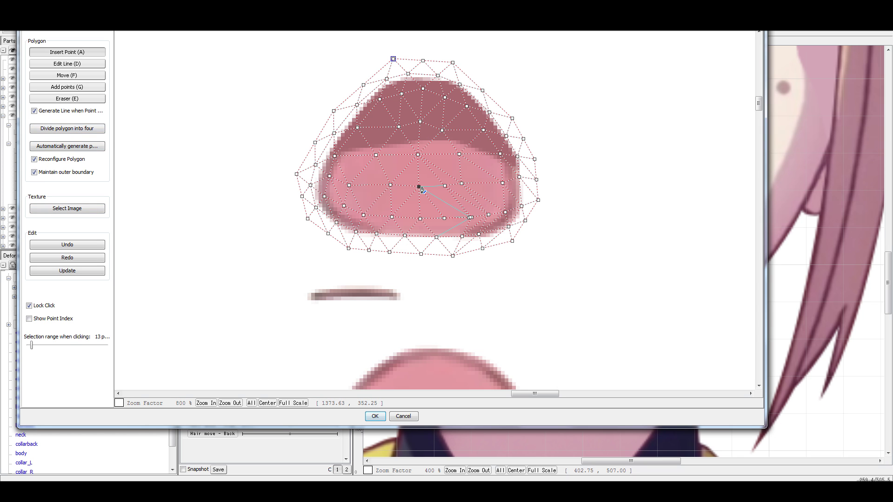
Tidy the extra points and lines in the lower-right part of the mouth_open_sad_wide mesh and apply the mesh.
click(445, 186)
scroll(440, 224, up, 1)
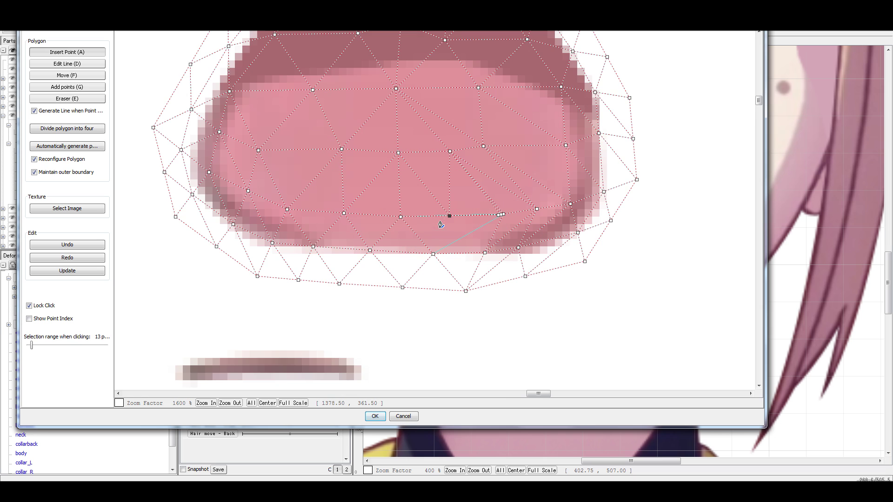
click(448, 217)
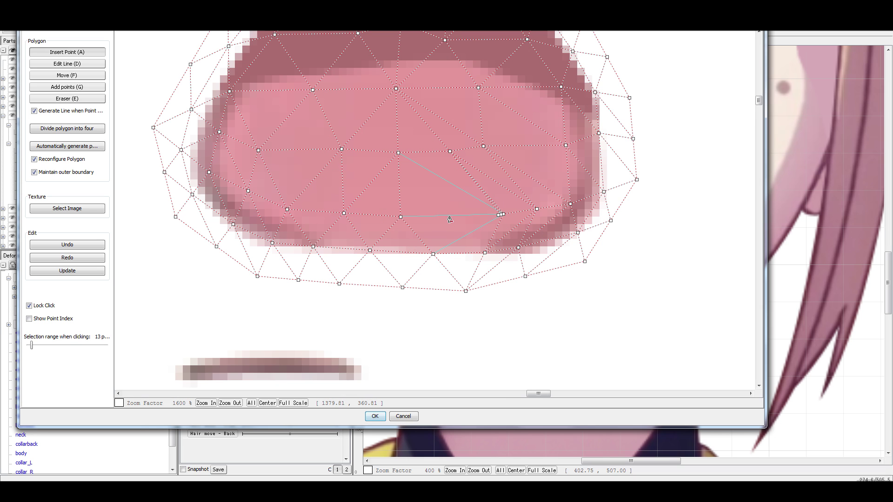
click(501, 215)
click(485, 252)
click(501, 215)
click(445, 216)
click(485, 253)
scroll(479, 269, down, 1)
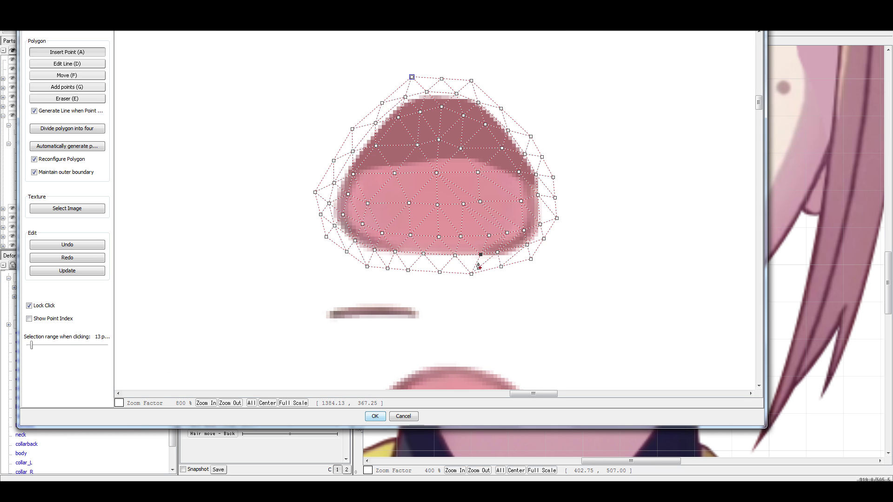
click(375, 416)
scroll(571, 271, up, 2)
scroll(571, 271, down, 1)
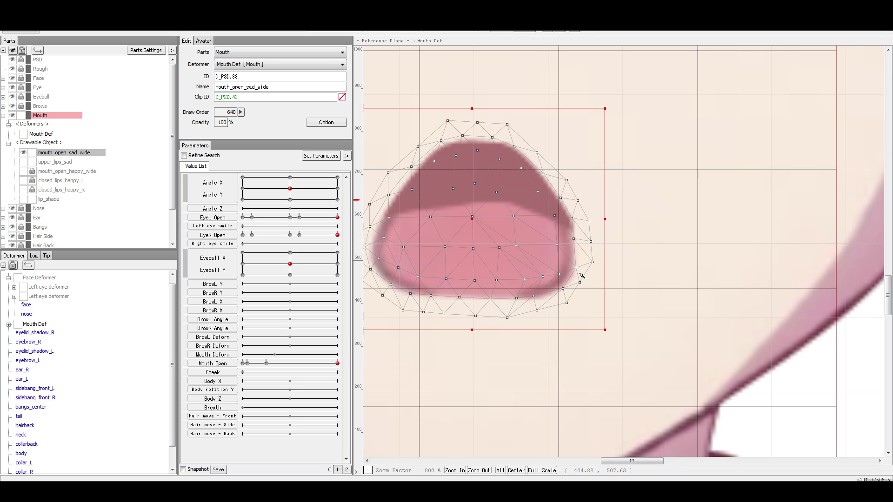
Nudge the mouth_open_sad_wide mesh points along the mouth's right side and upper edge to smooth its outline.
scroll(621, 279, down, 1)
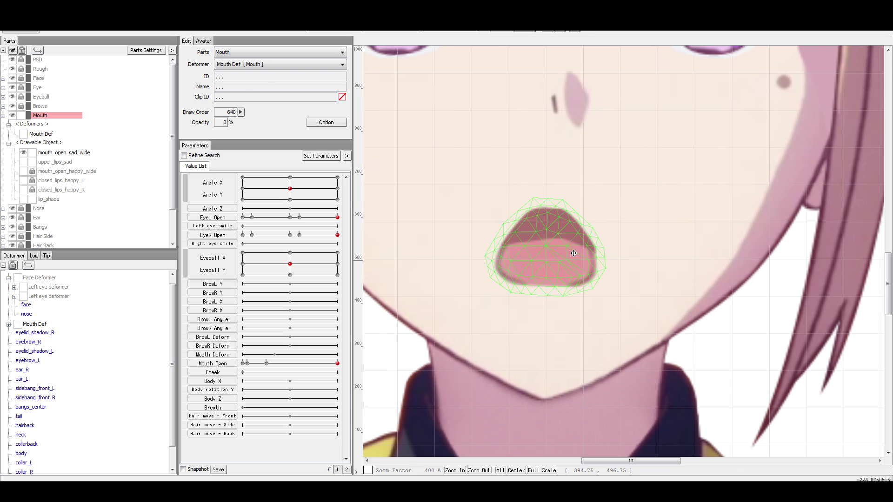
scroll(588, 260, up, 1)
drag(581, 262, 592, 308)
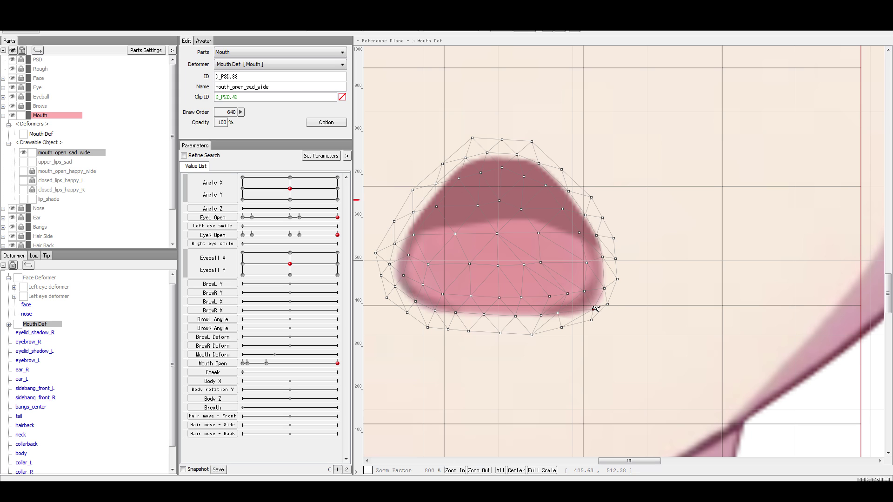
click(604, 288)
click(589, 290)
click(589, 264)
drag(590, 289, 587, 291)
drag(596, 235, 593, 236)
drag(568, 191, 570, 190)
drag(539, 162, 542, 161)
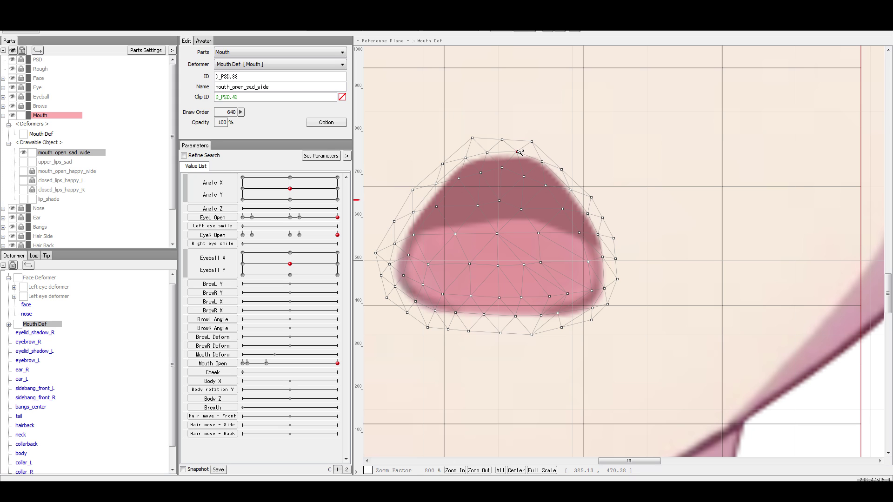
click(646, 214)
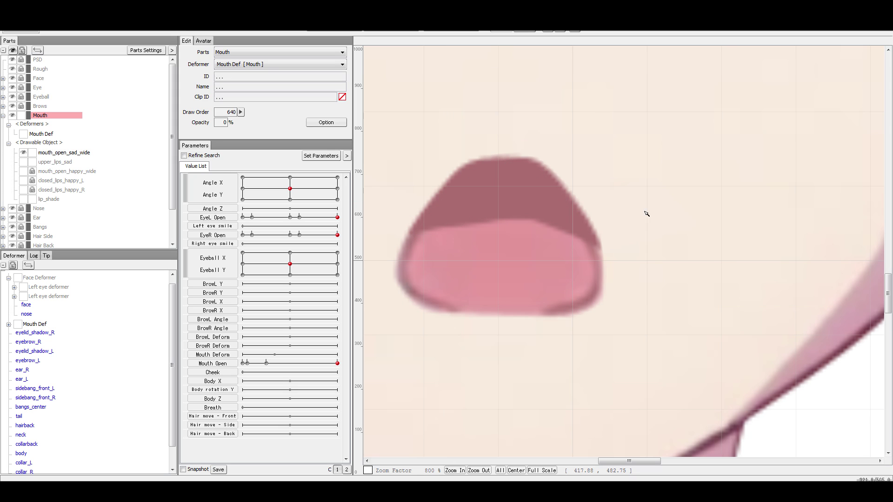
Check the mouth against the whole face and nudge the mesh points along its bottom edge slightly lower.
scroll(669, 265, down, 6)
click(665, 259)
scroll(665, 259, up, 2)
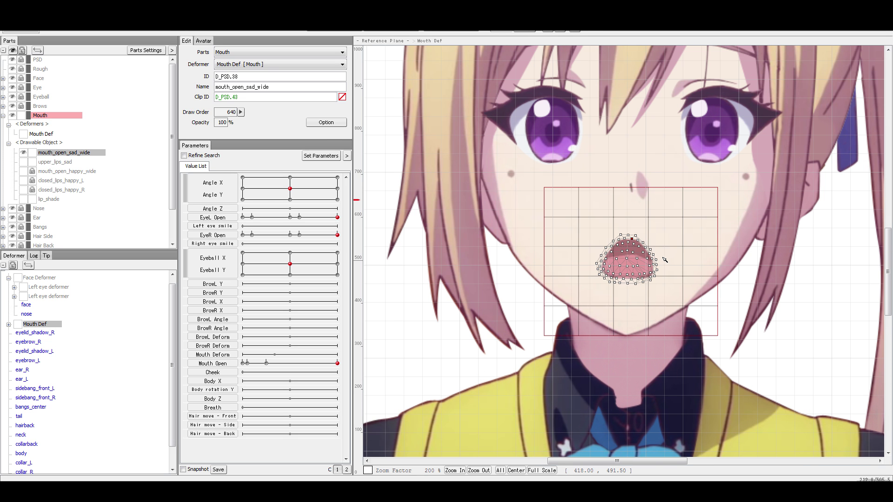
click(672, 257)
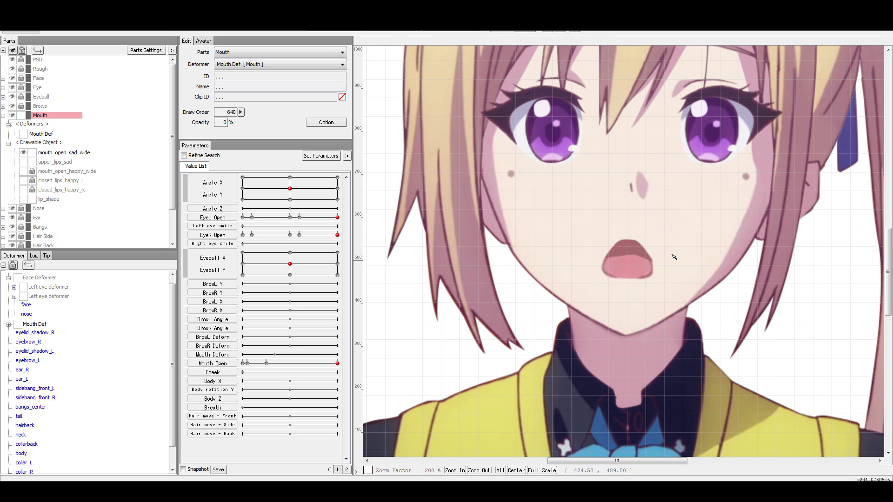
scroll(669, 263, down, 3)
scroll(619, 269, up, 2)
click(617, 271)
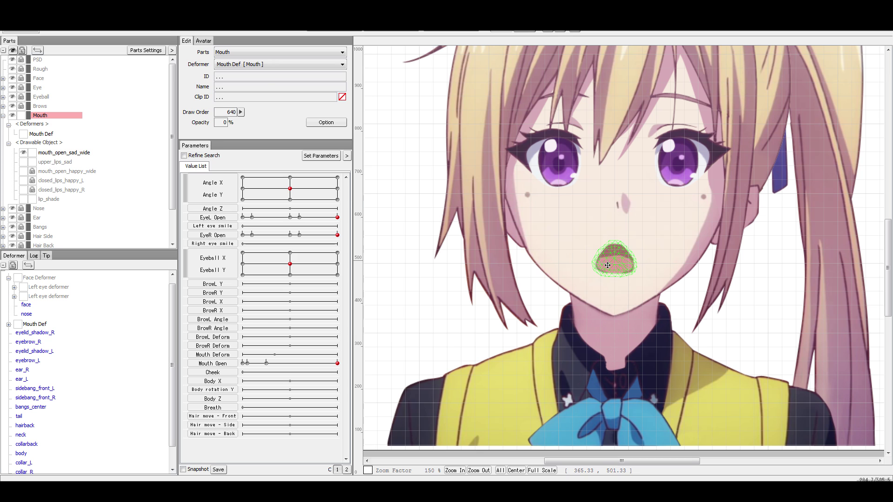
scroll(625, 251, up, 5)
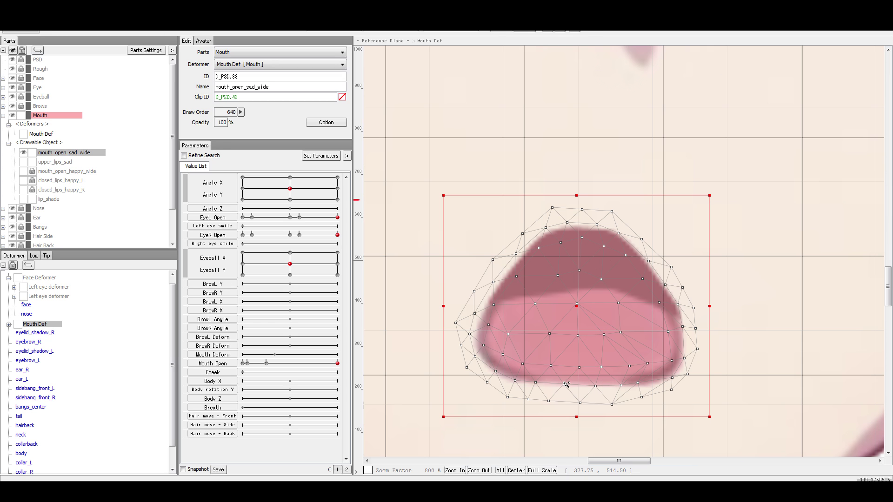
drag(564, 384, 596, 389)
drag(536, 384, 537, 387)
click(621, 386)
click(753, 388)
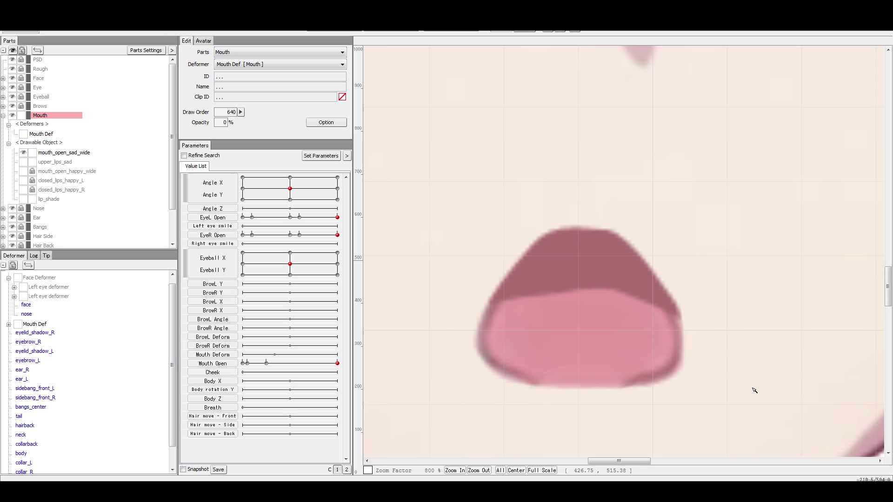
scroll(419, 267, down, 3)
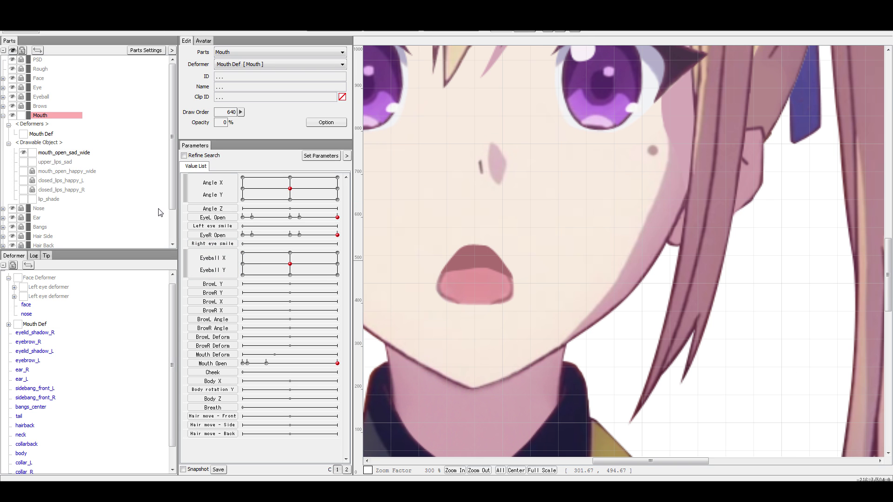
Give mouth_open_sad_wide two Mouth Open keys, at 0 and 1, and set the parameter to 0.
click(23, 152)
click(24, 152)
click(212, 363)
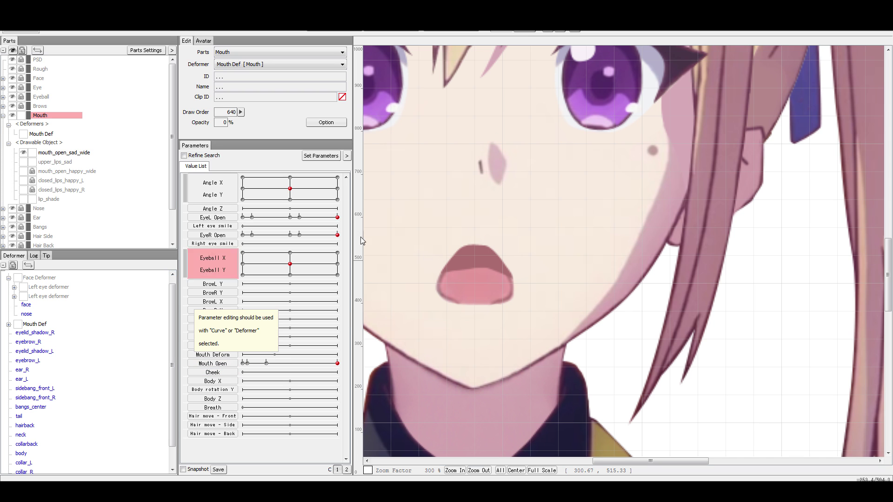
click(65, 152)
double_click(214, 363)
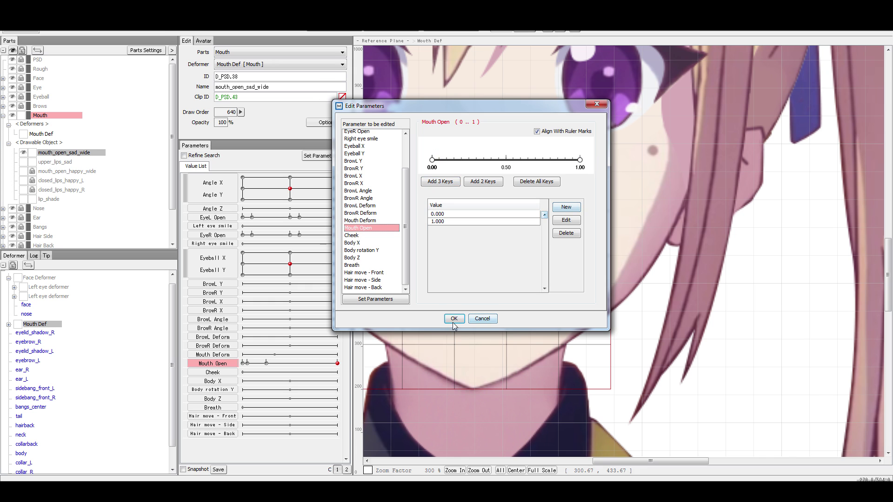
click(454, 318)
drag(291, 363, 364, 346)
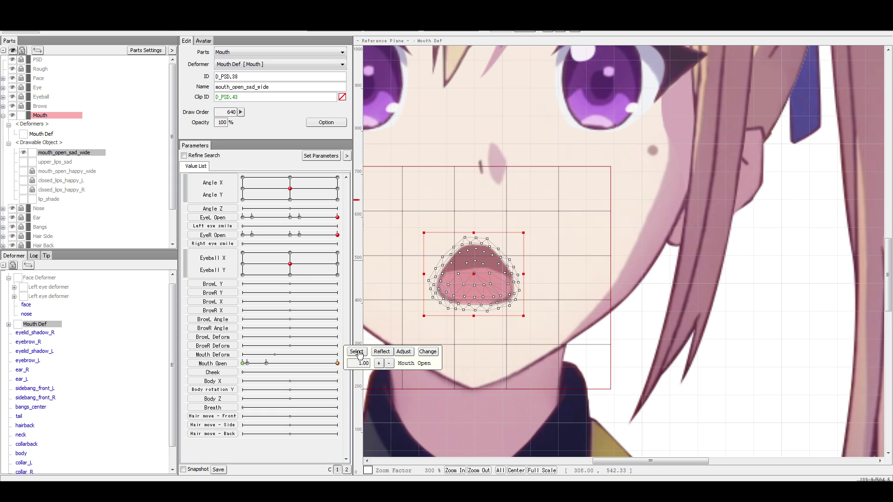
drag(317, 364, 228, 361)
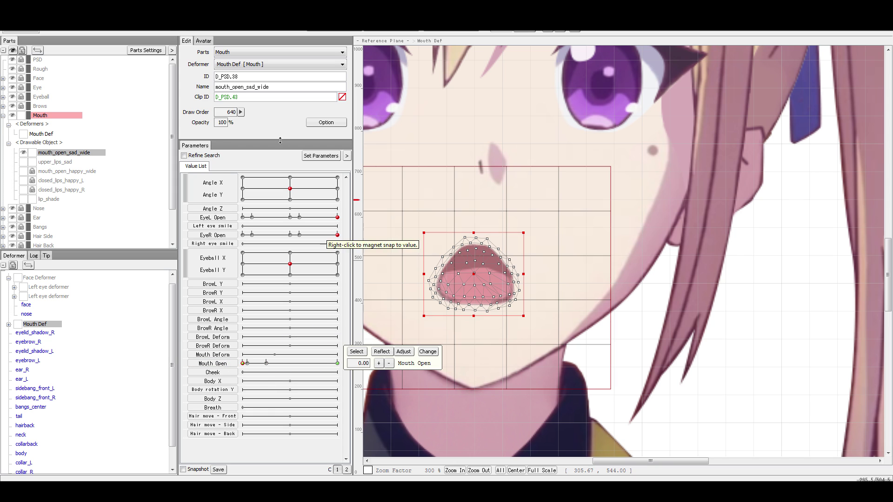
Show upper_lips_sad over the open sad mouth and compare its line and mesh with mouth_open_sad_wide.
click(24, 198)
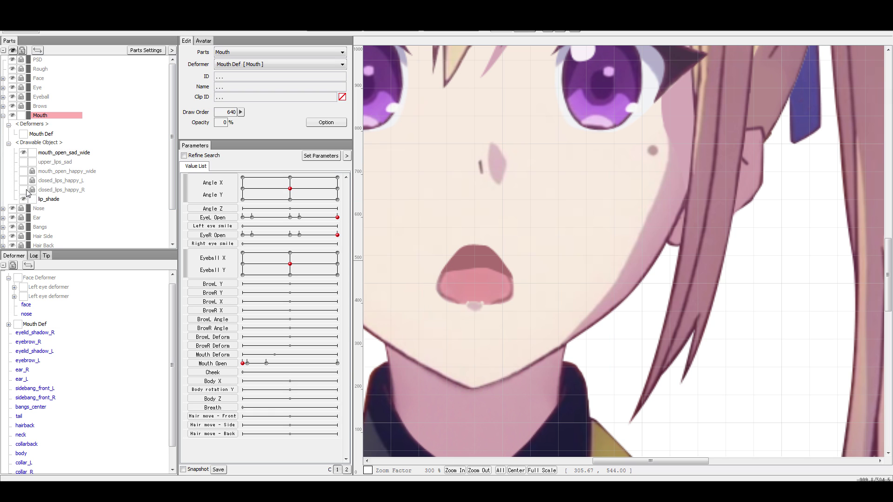
click(23, 199)
click(23, 162)
click(462, 281)
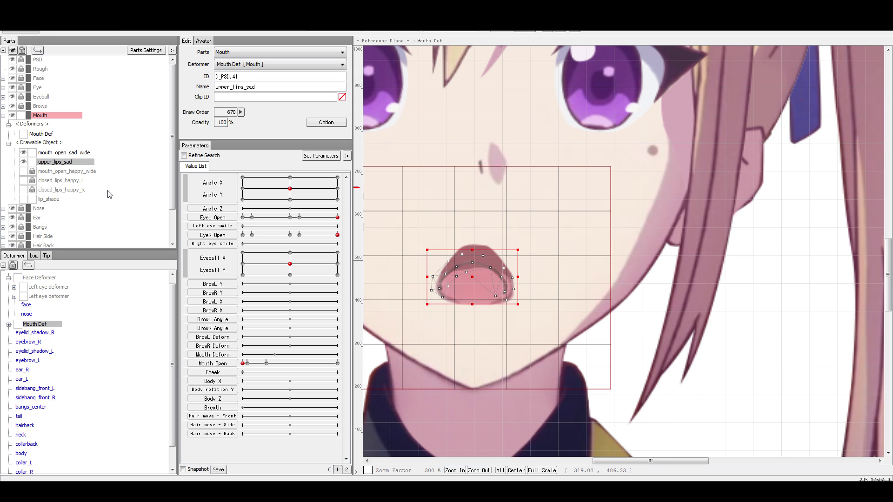
scroll(463, 257, up, 3)
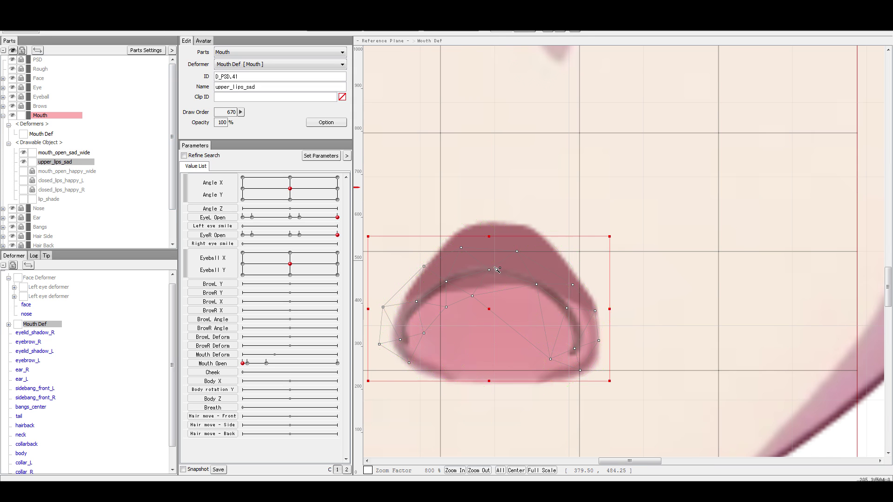
scroll(501, 266, down, 2)
key(Up)
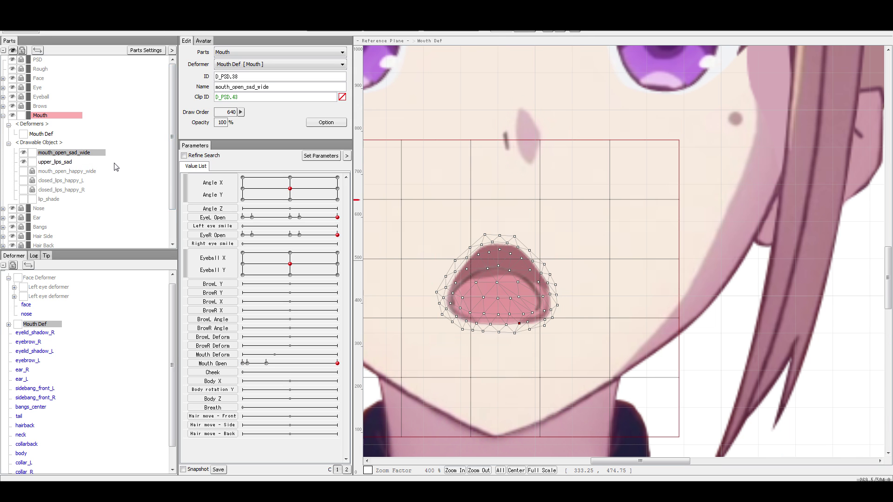
Undo the recent sad mouth edits to restore closed_lips_sad and lower_lips_sad, leaving mouth_open_sad deleted.
key(ctrl+z)
key(ctrl+z)
key(ctrl+z)
key(ctrl+z)
key(ctrl+z)
key(ctrl+z)
key(ctrl+z)
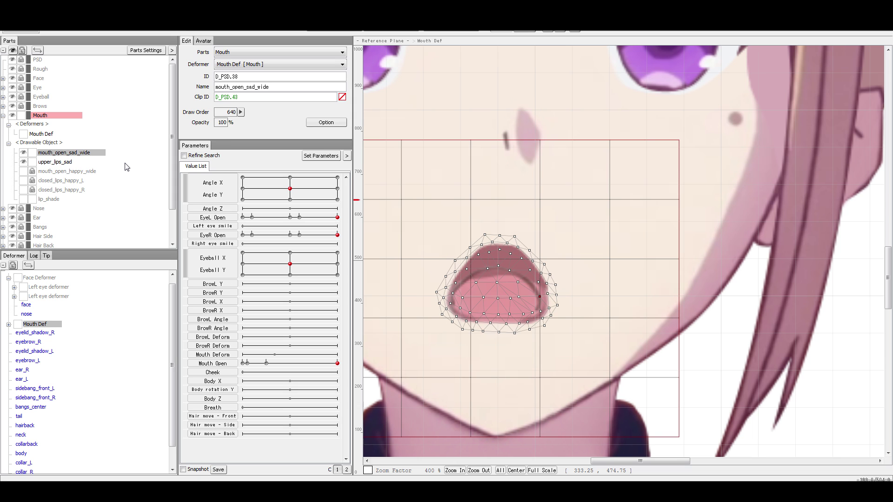
key(ctrl+z)
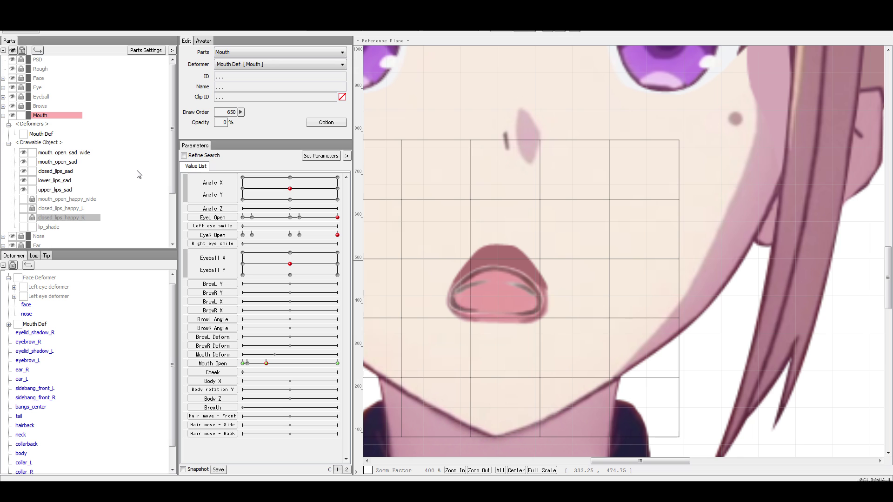
key(ctrl+z)
key(ctrl+z)
key(ctrl+z)
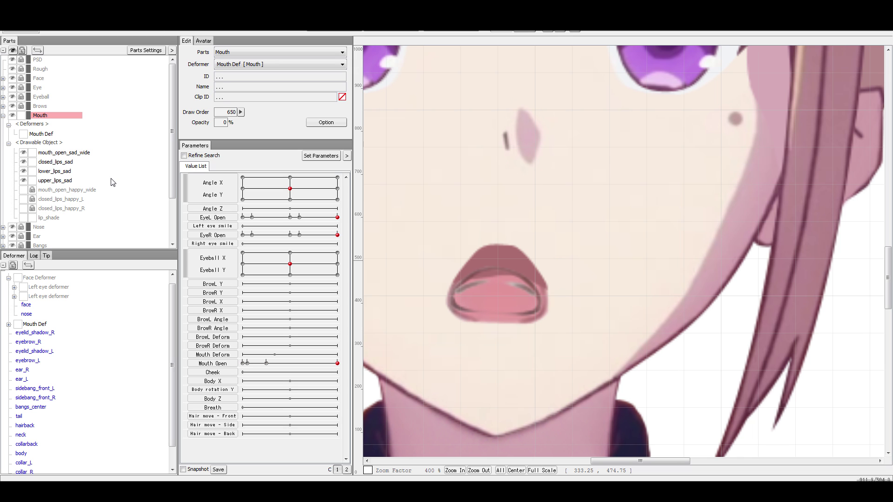
Delete the lower_lips_sad and upper_lips_sad parts, keeping closed_lips_sad.
click(56, 178)
click(55, 169)
click(55, 156)
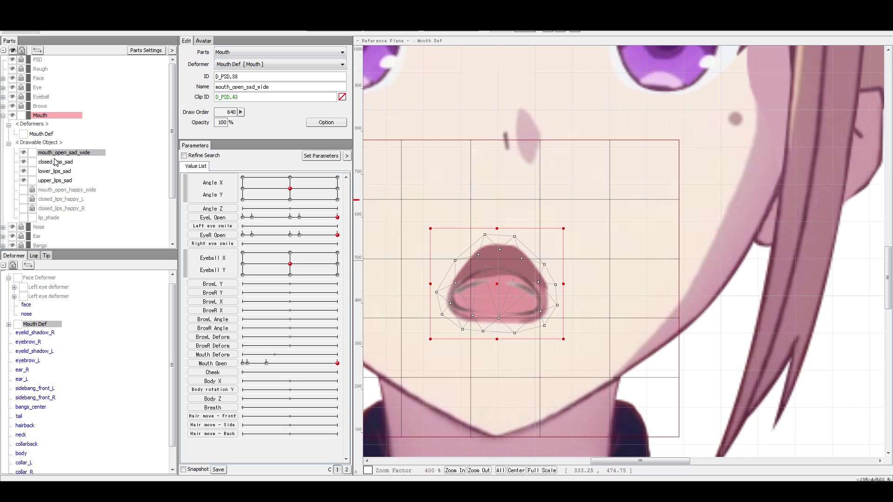
click(58, 172)
key(Delete)
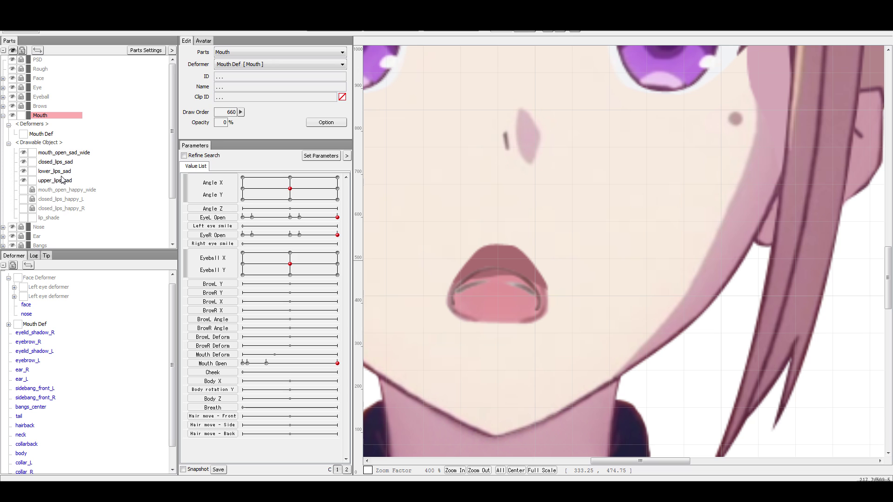
click(60, 172)
key(Delete)
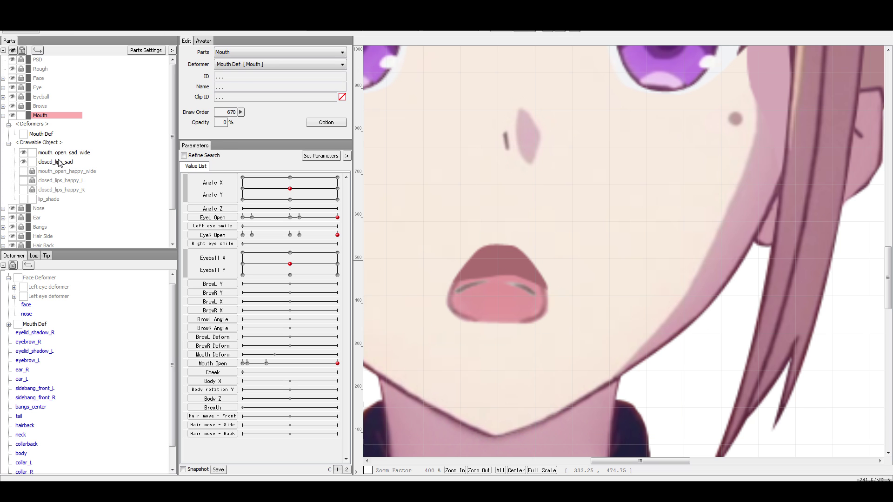
Open the mesh of mouth_open_sad_wide for editing and remove the two inner points near the lower lip.
click(60, 162)
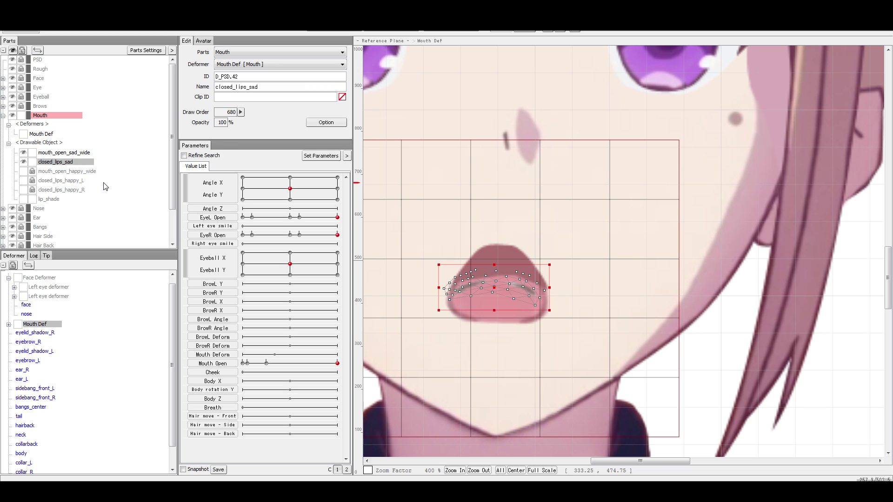
click(84, 154)
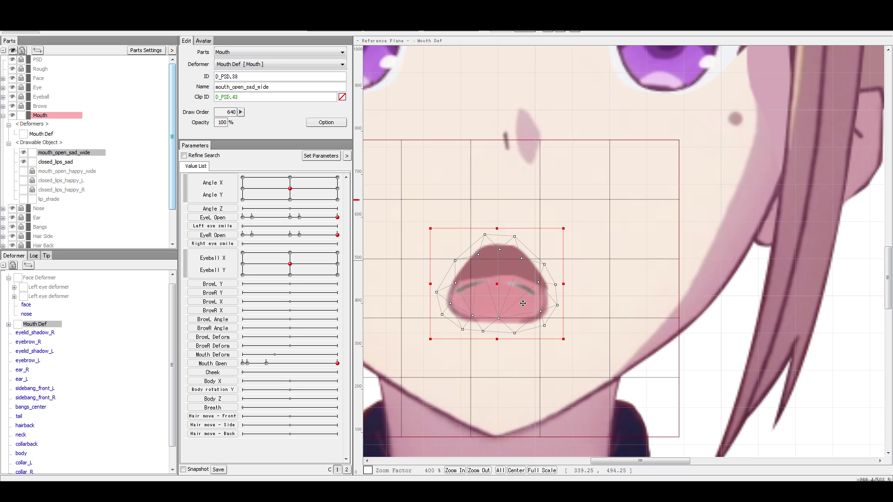
double_click(496, 281)
scroll(392, 251, up, 4)
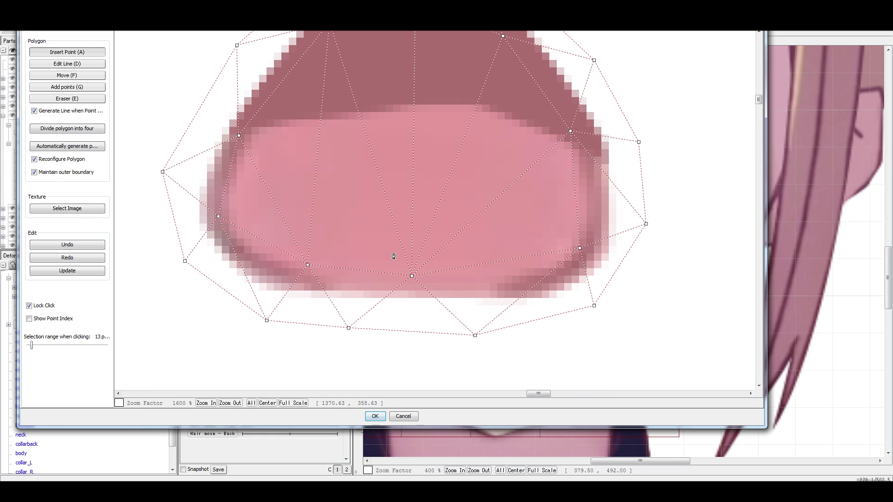
scroll(430, 199, down, 1)
click(420, 241)
click(370, 231)
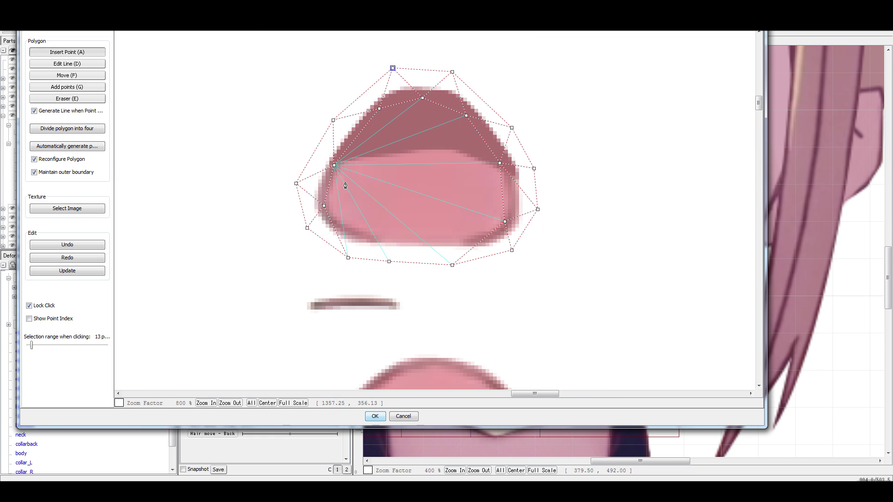
Insert higher lower-lip points and a central point near the tongue's upper edge, divide the polygons into four, and apply the mesh.
click(417, 223)
click(504, 222)
click(415, 166)
click(86, 145)
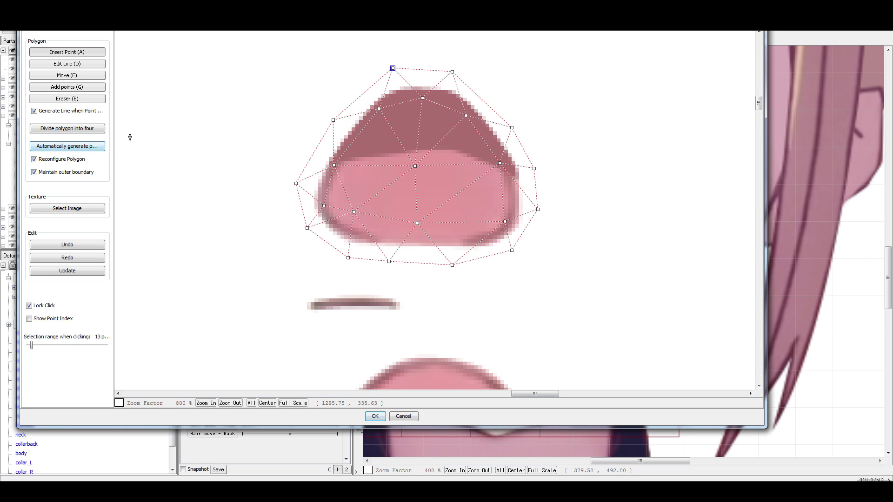
click(90, 132)
click(374, 416)
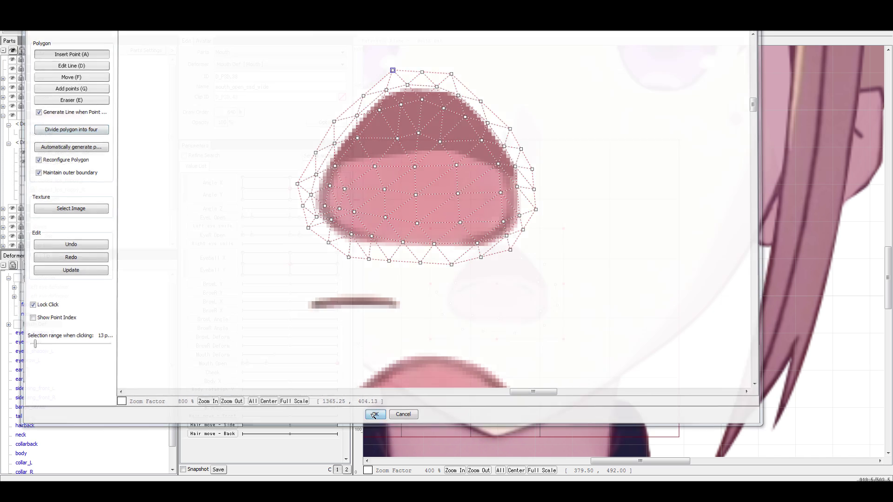
scroll(534, 272, up, 2)
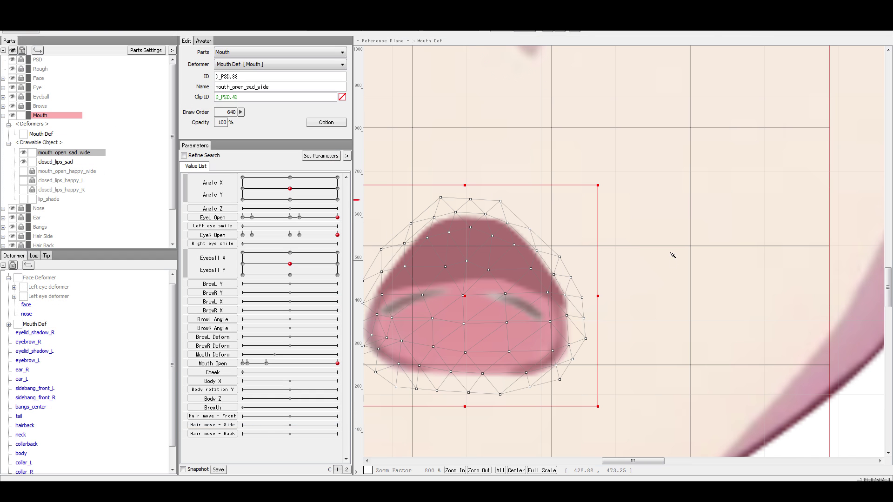
Select closed_lips_sad and give it Mouth Open keys at 0.00 and 1.00.
click(516, 297)
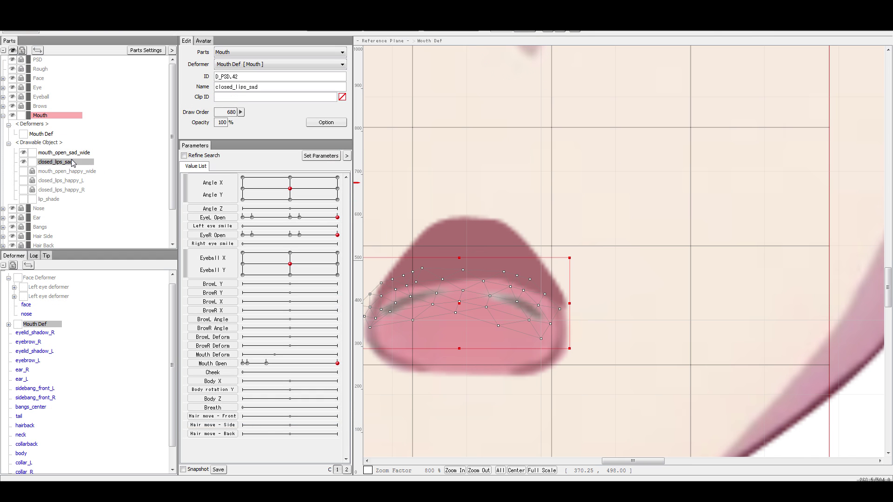
scroll(524, 288, down, 2)
scroll(483, 289, up, 2)
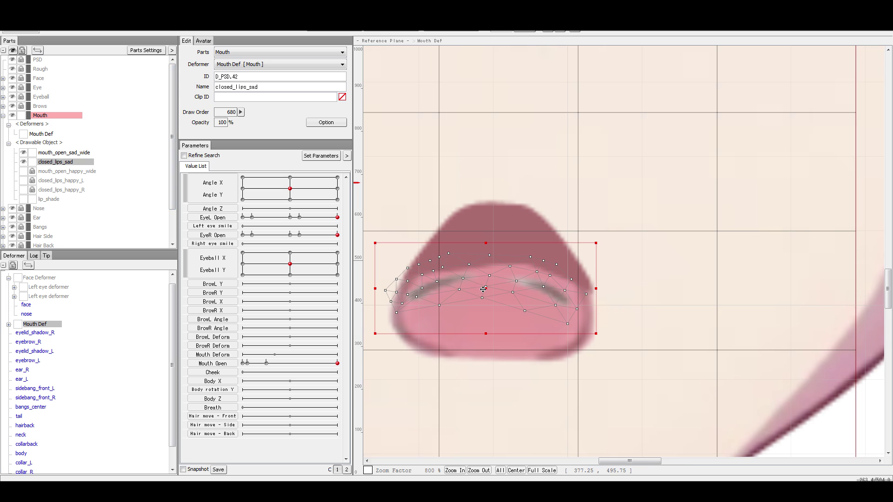
double_click(218, 363)
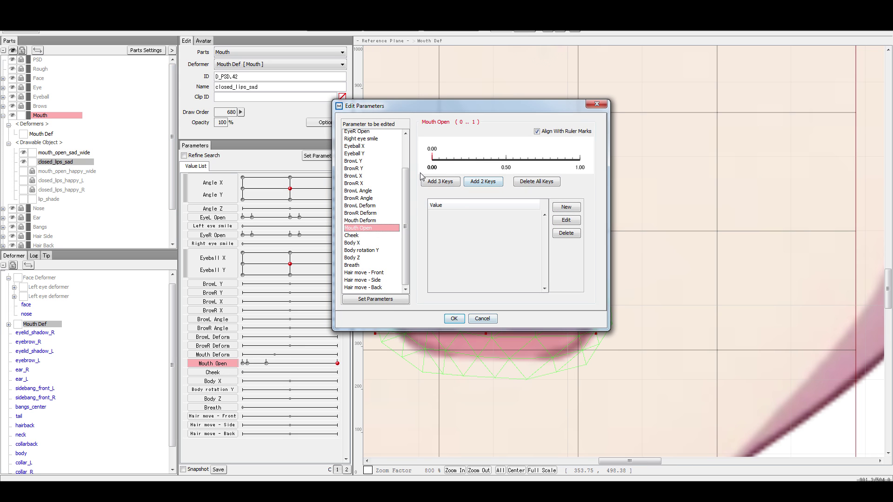
click(579, 159)
click(456, 318)
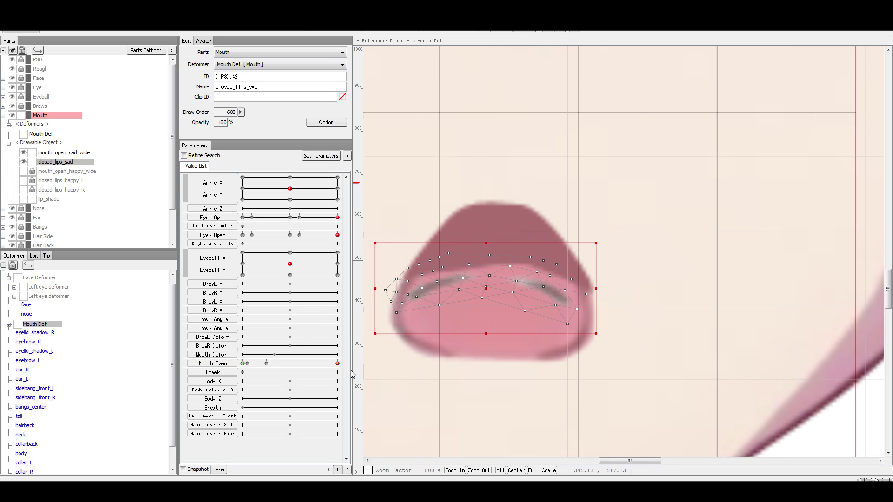
Create a three-point deformation curve spanning closed_lips_sad from one mouth corner to the other at the Mouth Open 1.00 key.
drag(485, 288, 485, 265)
click(574, 29)
click(383, 316)
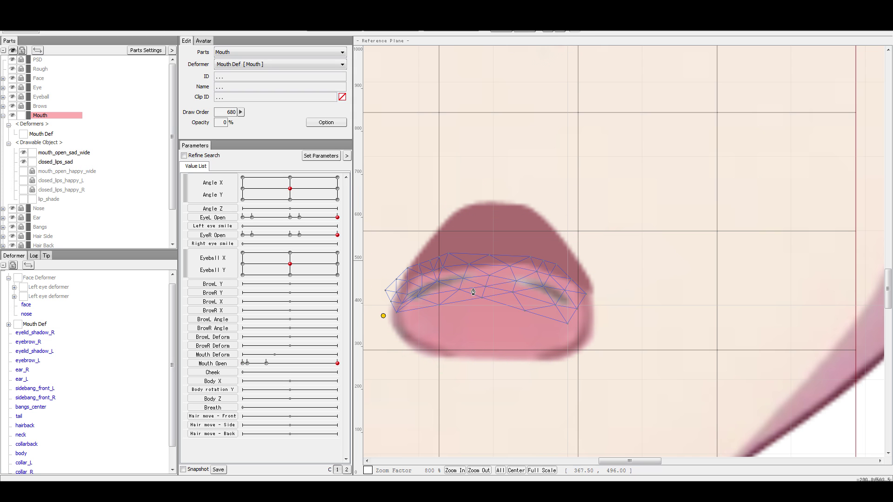
click(491, 278)
click(592, 313)
Bend closed_lips_sad along the open mouth's upper edge with the curve points, check it across Mouth Open, and delete the curve.
drag(490, 278, 495, 204)
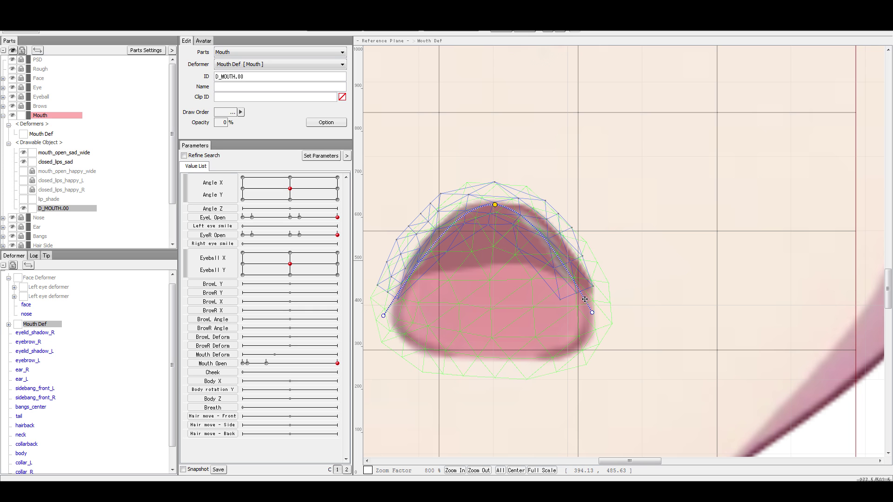
drag(592, 312, 600, 291)
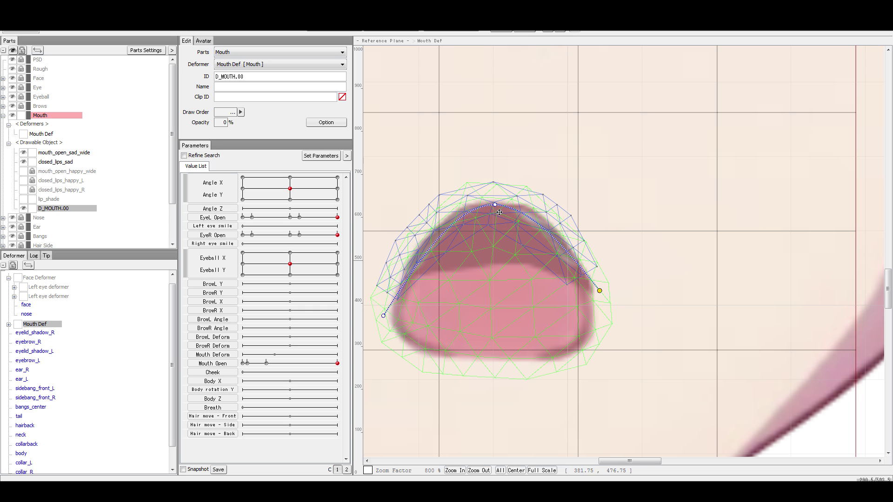
drag(502, 205, 509, 205)
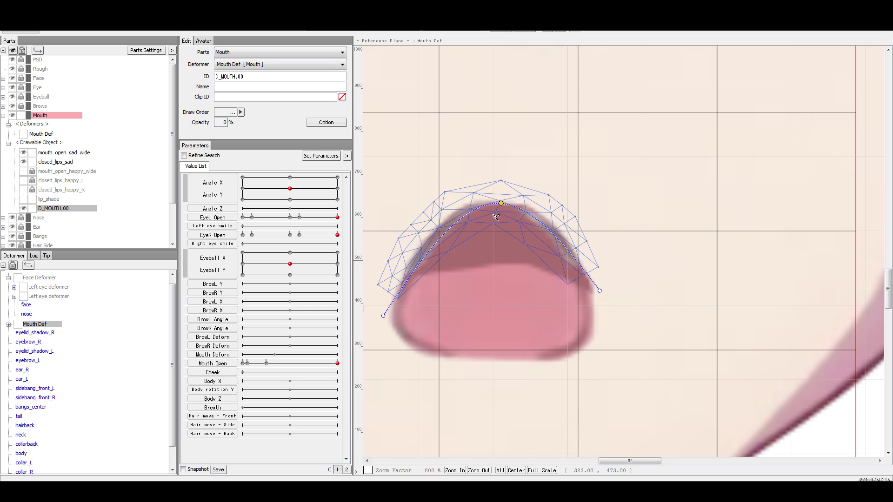
drag(379, 307, 381, 305)
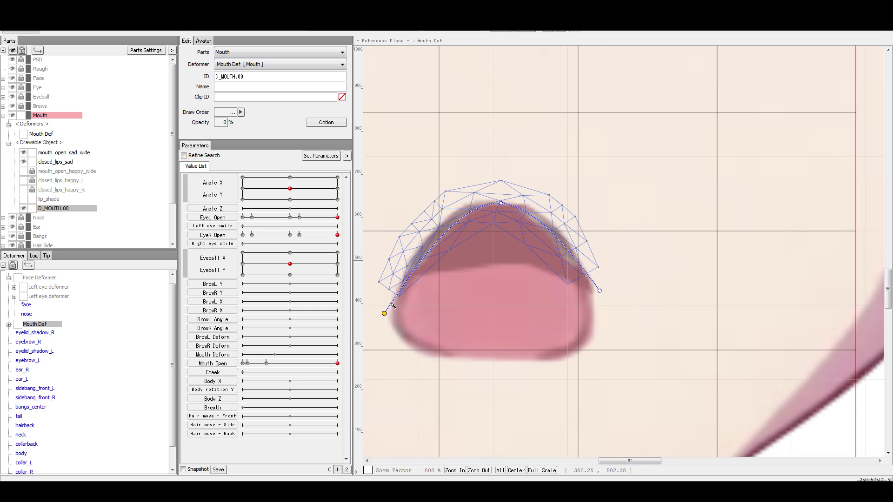
drag(599, 291, 611, 317)
drag(503, 205, 501, 203)
drag(296, 362, 377, 383)
drag(517, 378, 187, 374)
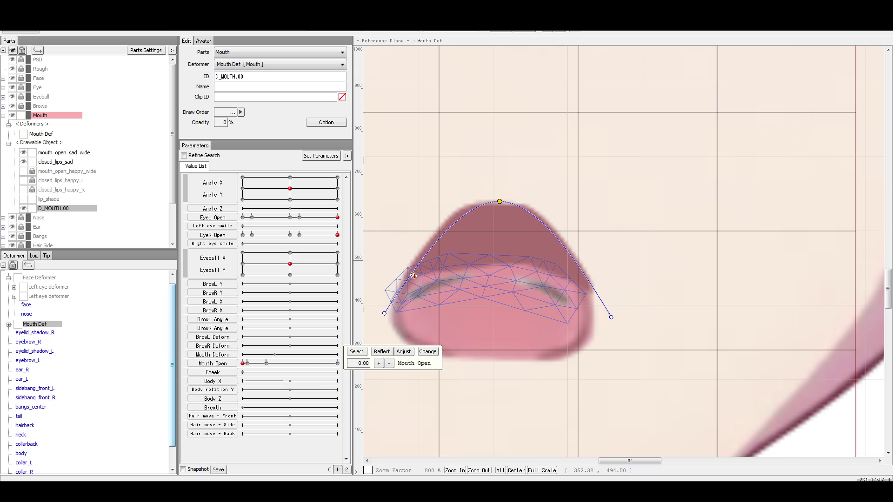
click(548, 198)
Select mouth_open_sad_wide and give it Mouth Open keys at 0.00 and 1.00.
click(55, 154)
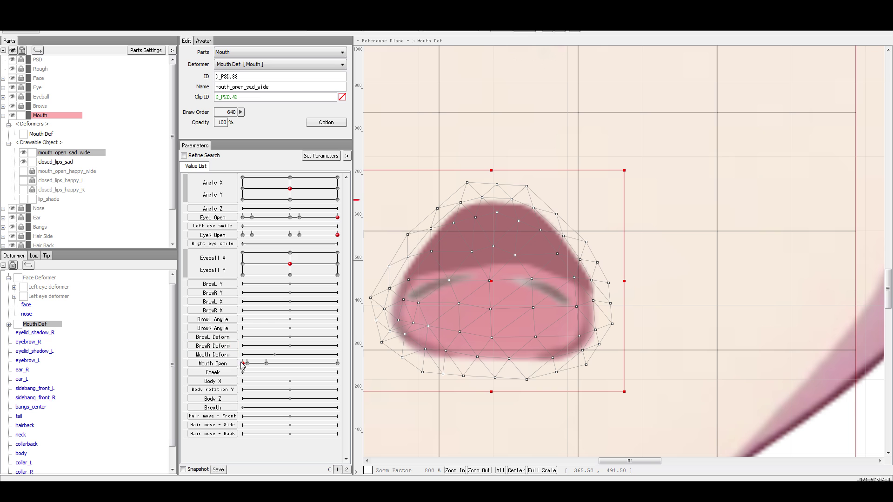
click(218, 364)
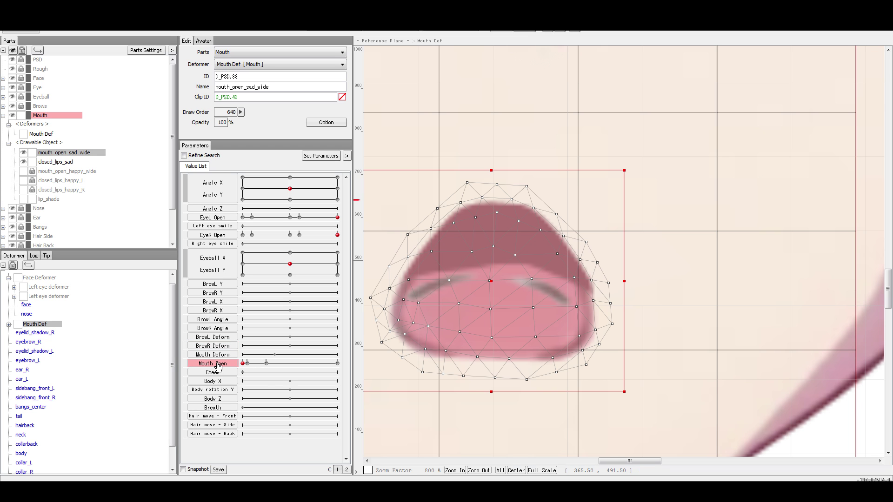
double_click(218, 365)
click(433, 169)
click(577, 170)
click(454, 319)
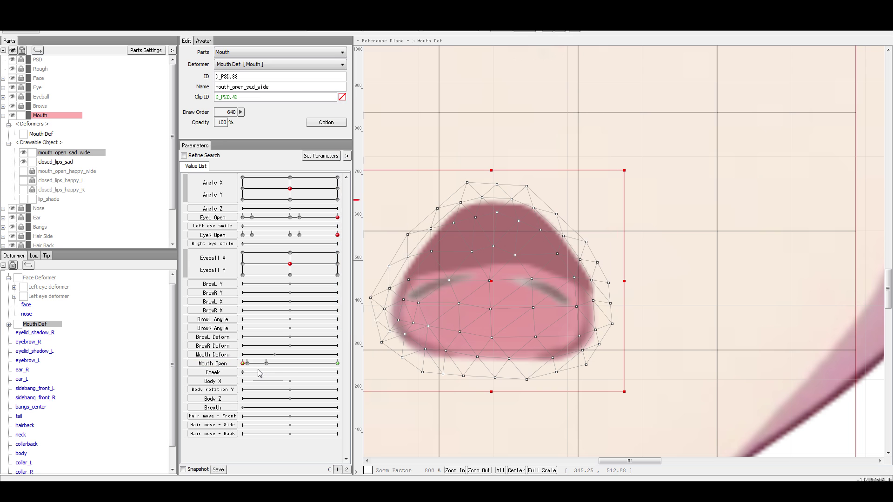
Flatten mouth_open_sad_wide vertically into a thin line at the height of the closed lips for Mouth Open 0.00.
drag(492, 392, 484, 282)
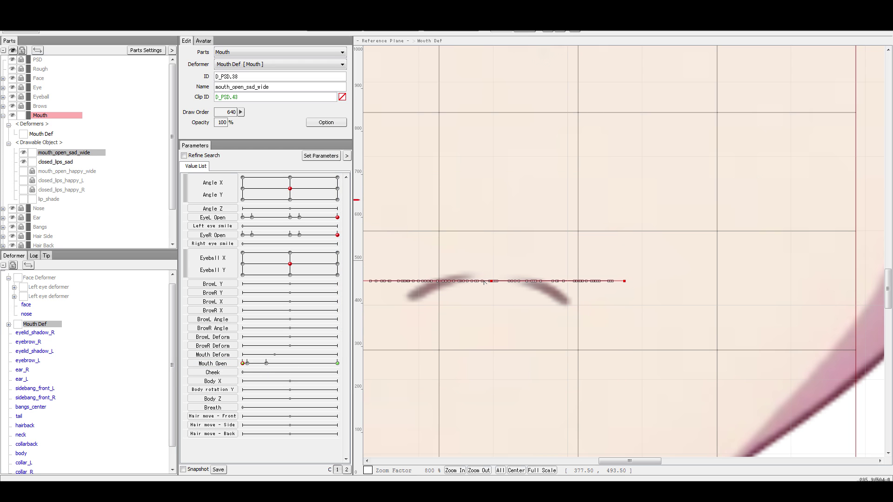
scroll(505, 298, down, 1)
scroll(509, 296, up, 2)
click(503, 279)
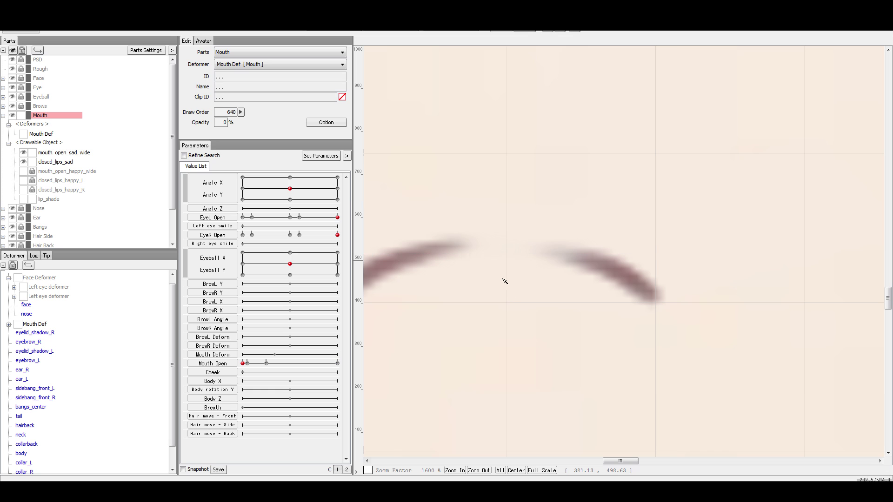
click(56, 153)
click(58, 164)
click(61, 153)
scroll(432, 225, down, 2)
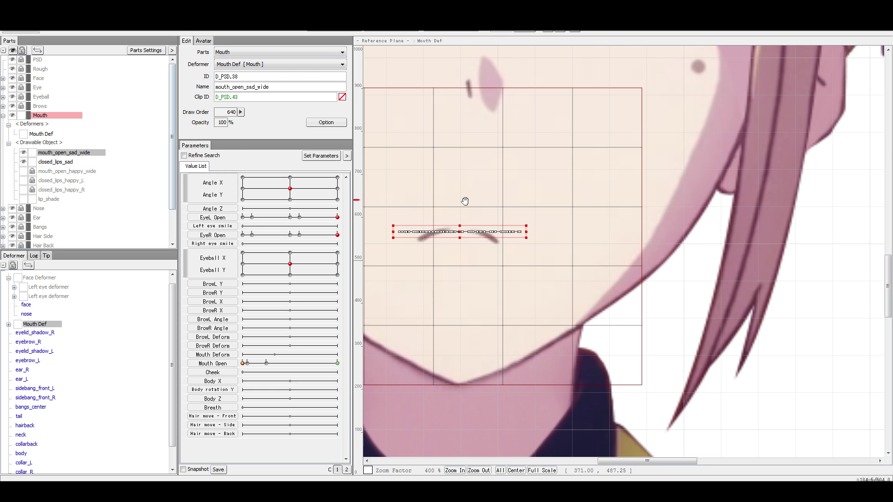
scroll(461, 227, up, 2)
scroll(484, 214, down, 1)
Create a three-point deformation curve along the flattened mouth_open_sad_wide line, with end points just beyond both ends.
drag(507, 211, 530, 210)
click(574, 27)
click(384, 233)
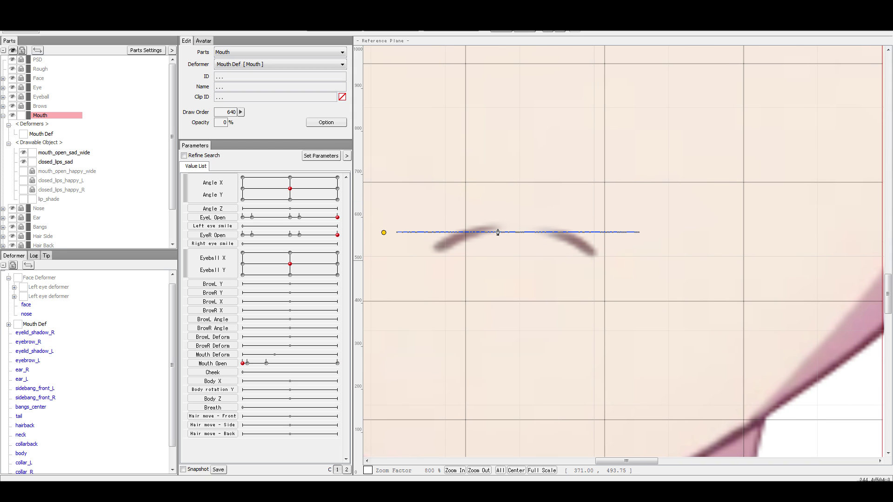
click(513, 231)
click(646, 234)
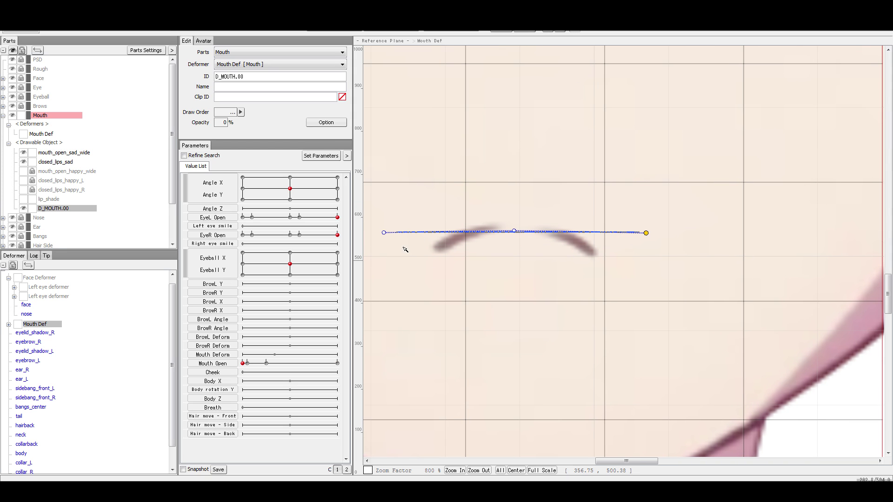
Bend the flattened mouth along the sad lip line, refine it with two extra curve points, and remove the curve.
drag(385, 233, 421, 259)
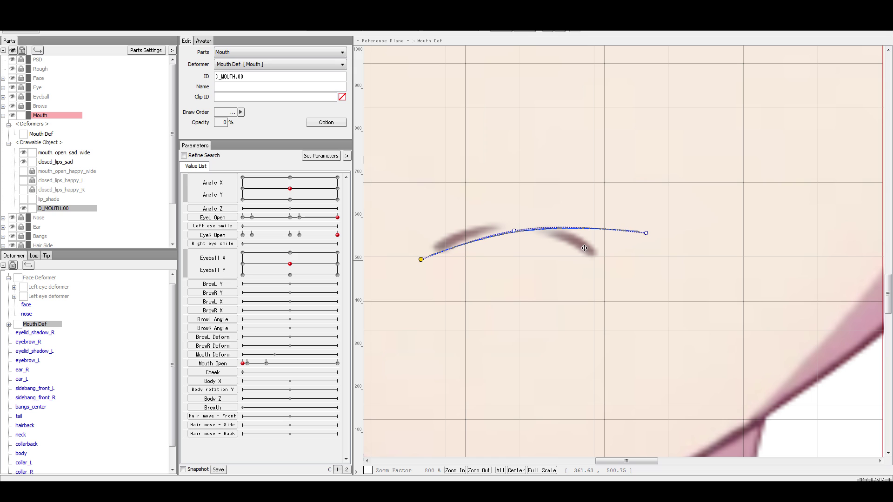
drag(646, 233, 602, 262)
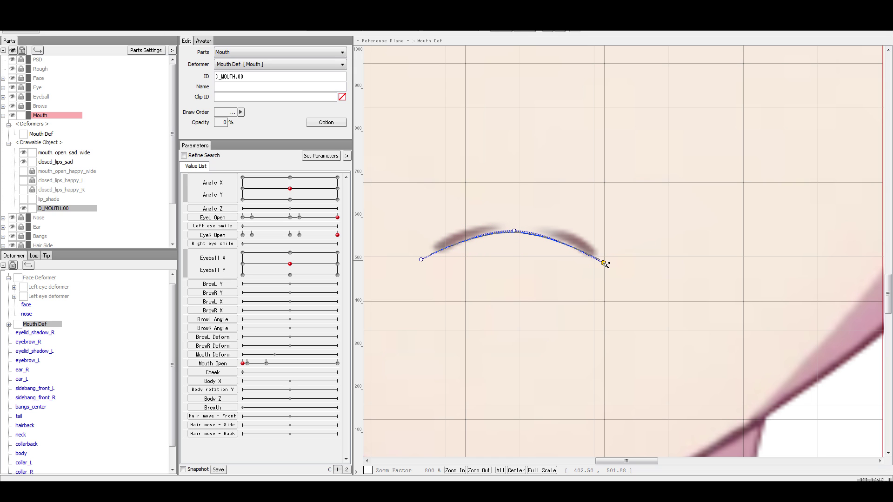
drag(518, 229, 518, 225)
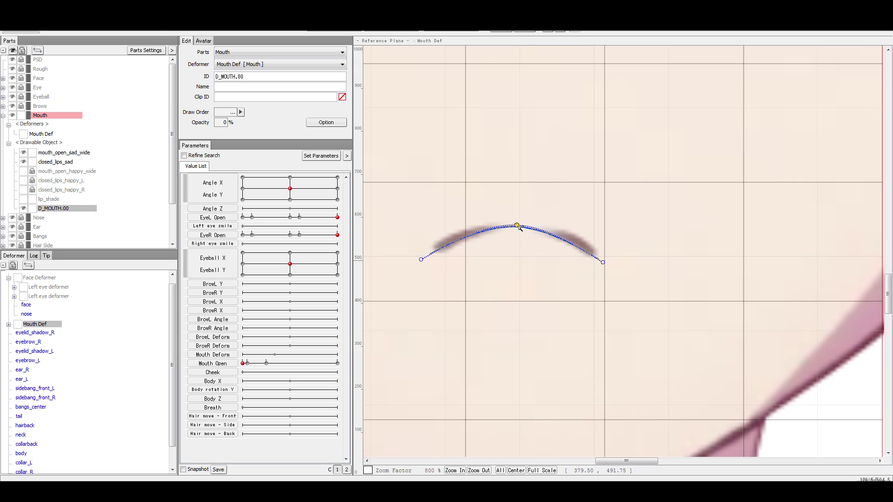
click(479, 233)
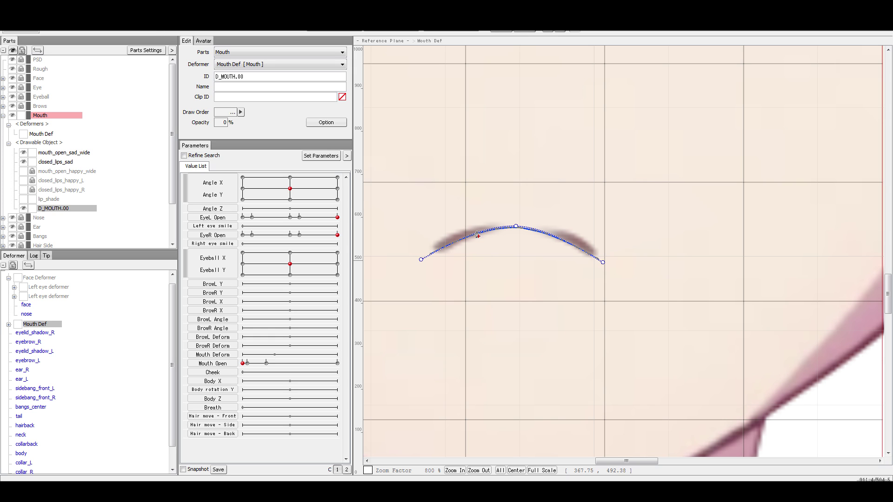
drag(479, 233, 476, 231)
drag(562, 239, 561, 237)
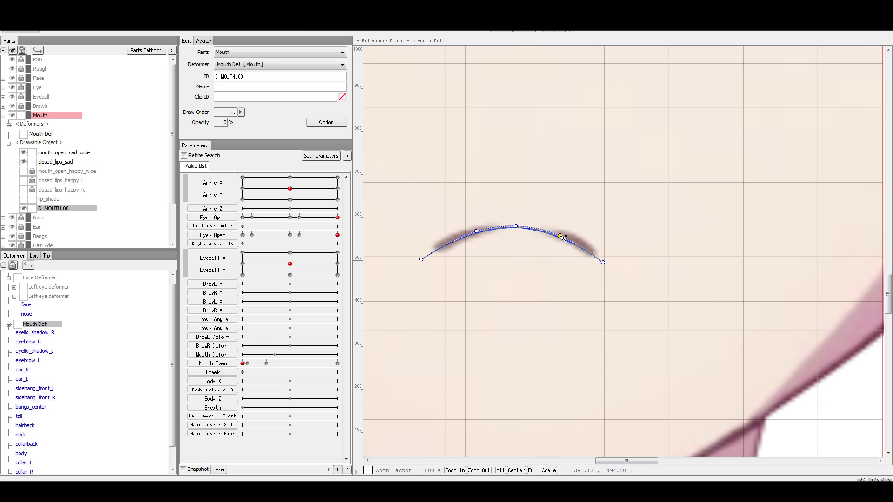
click(570, 264)
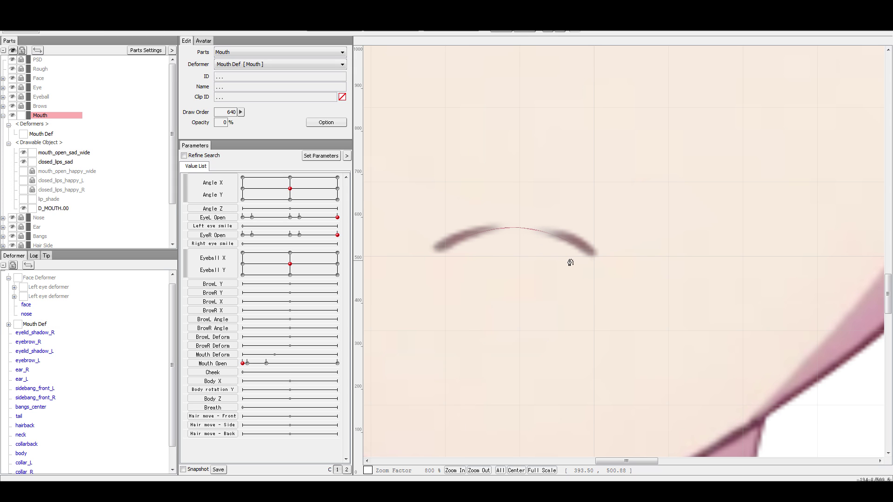
Examine the sad mouth's transition by sweeping Mouth Open between 0.00 and 1.00, including around 0.24.
click(226, 364)
drag(247, 364, 381, 406)
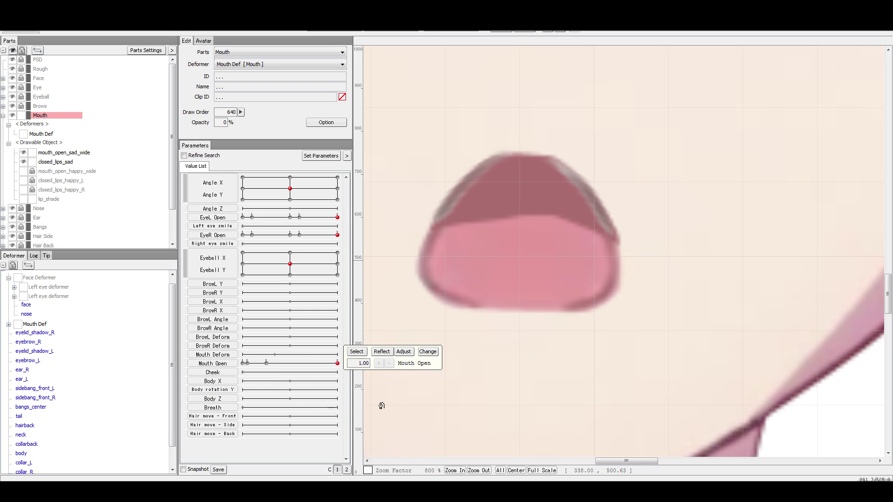
drag(325, 403, 378, 403)
drag(305, 401, 134, 402)
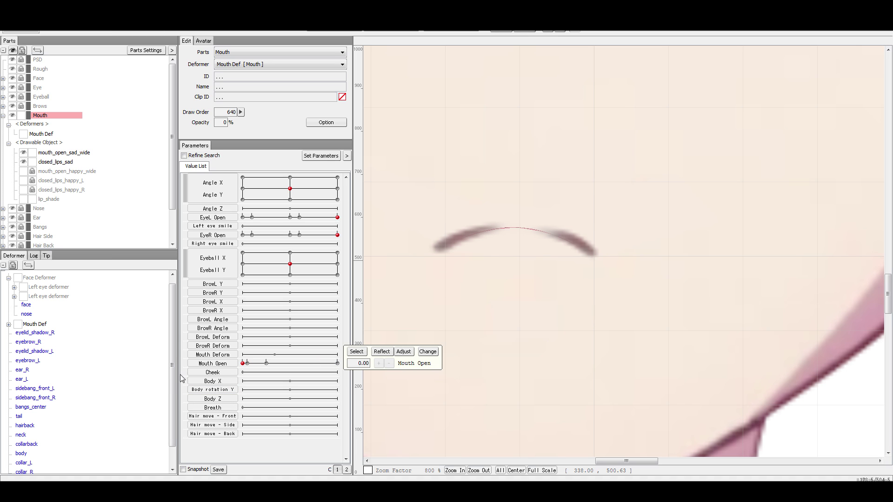
scroll(524, 327, down, 1)
scroll(474, 339, up, 1)
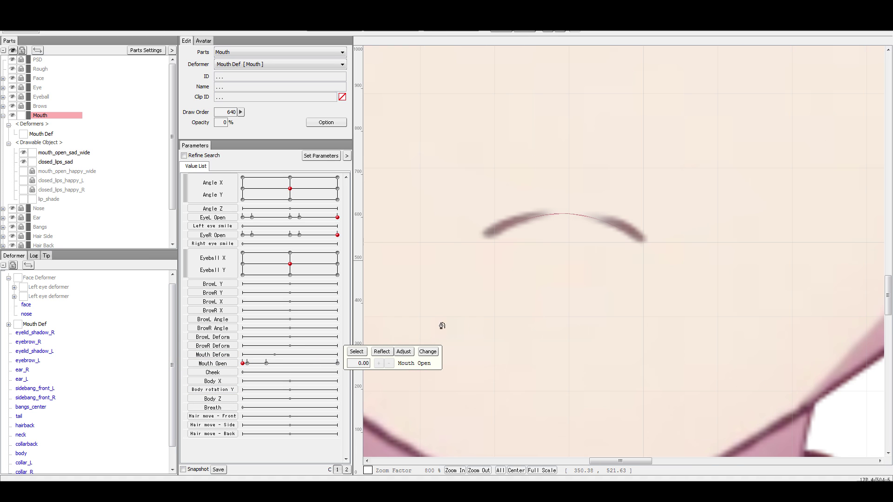
click(265, 363)
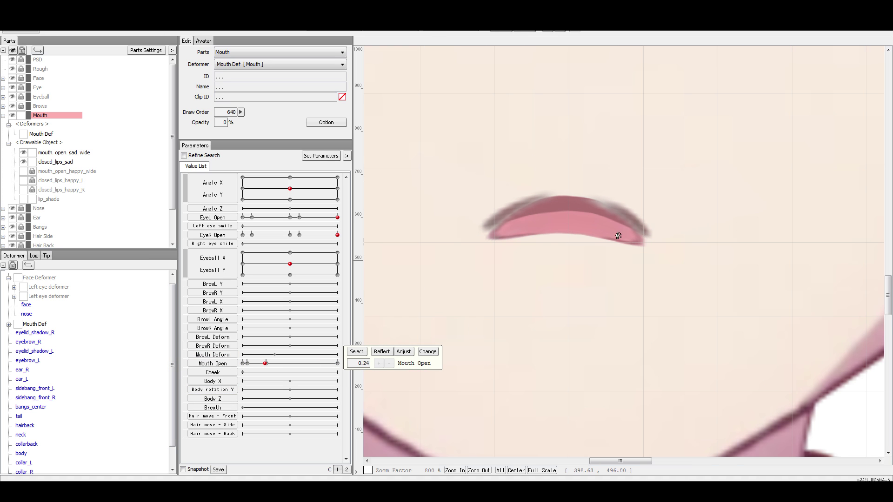
drag(212, 365, 384, 357)
drag(264, 360, 218, 358)
Add a Mouth Open key at about 0.25 to closed_lips_sad and set its opacity to 0% there.
click(55, 162)
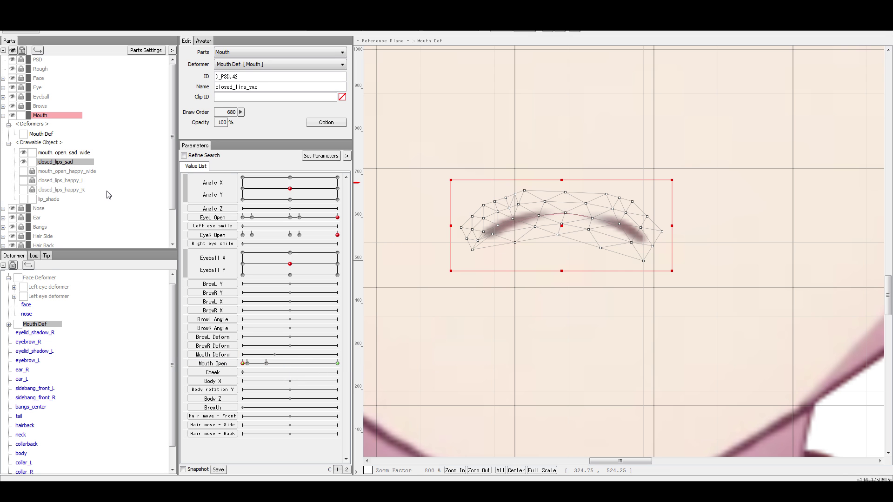
double_click(227, 364)
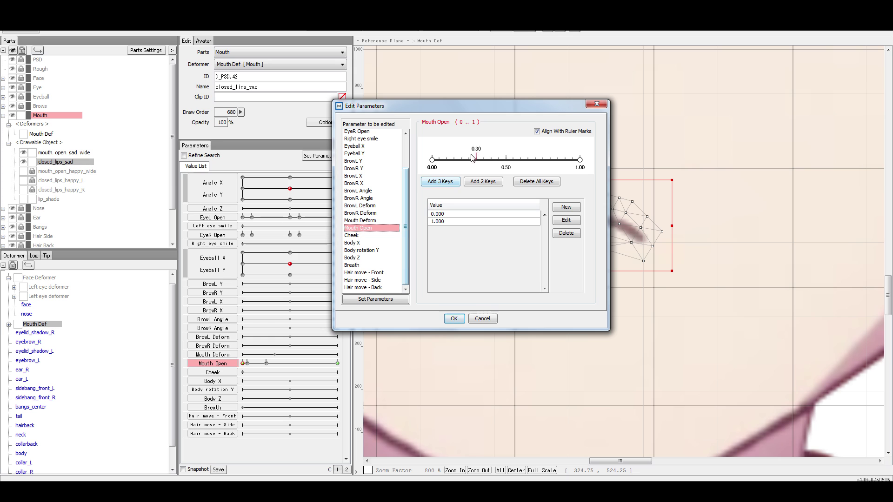
click(482, 181)
click(453, 318)
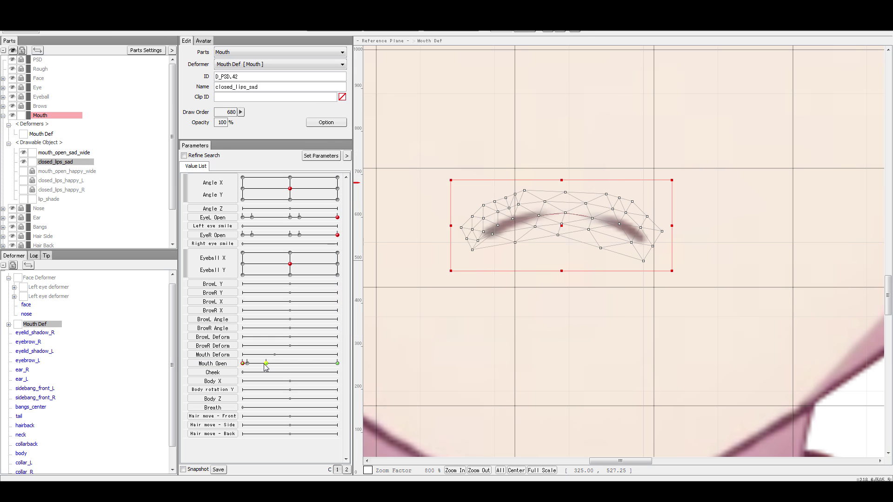
click(265, 363)
drag(221, 123, 55, 201)
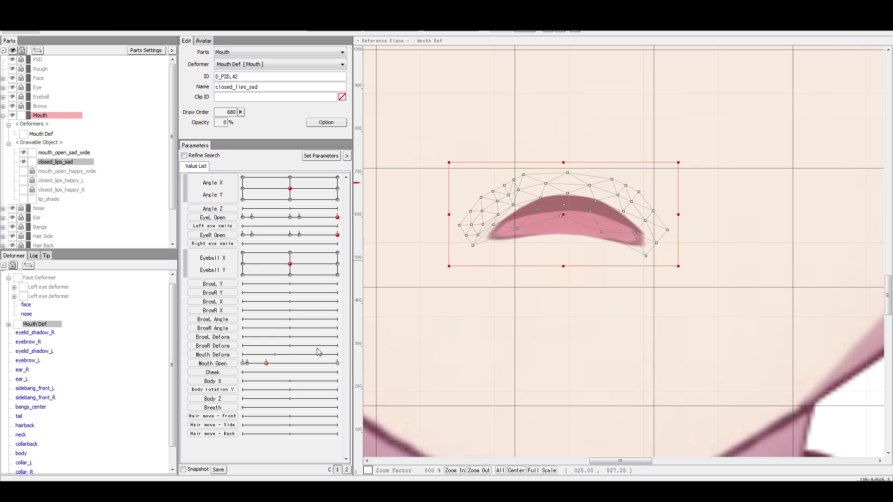
Add a Mouth Open key at about 0.05 to mouth_open_sad_wide and set its opacity to 0% at Mouth Open 0.00.
ctrl+click(64, 152)
double_click(221, 364)
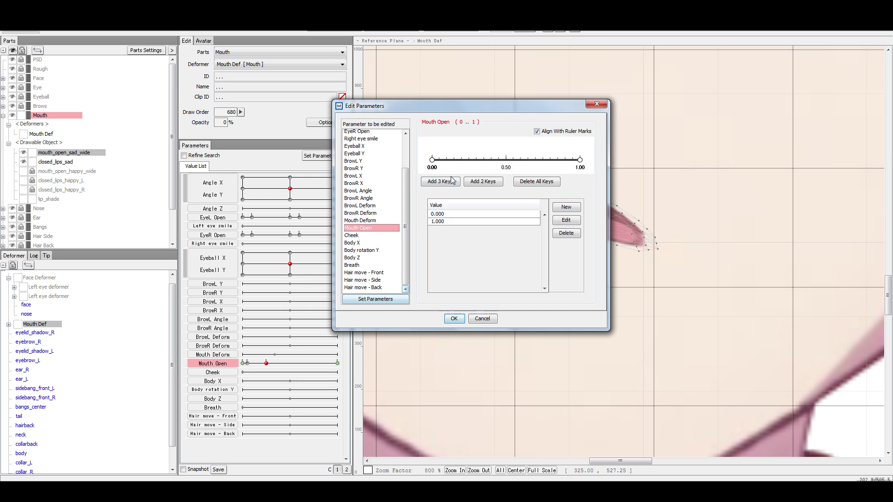
click(453, 319)
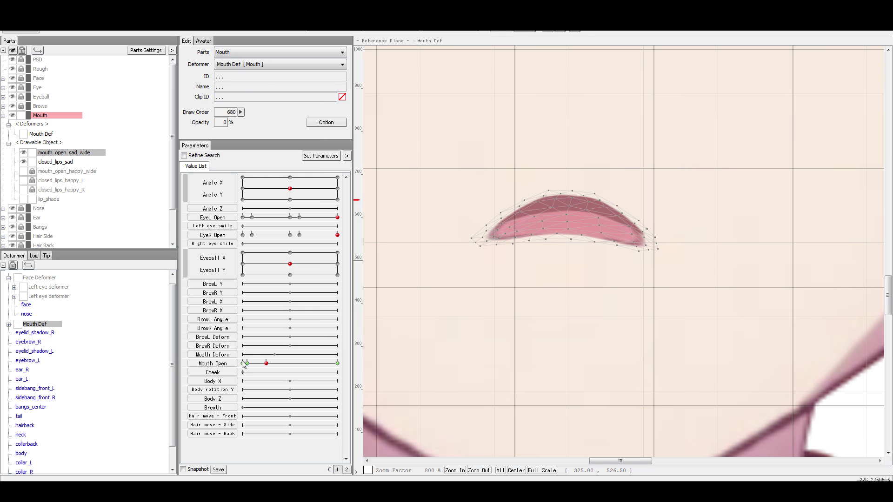
click(242, 363)
drag(222, 123, 133, 135)
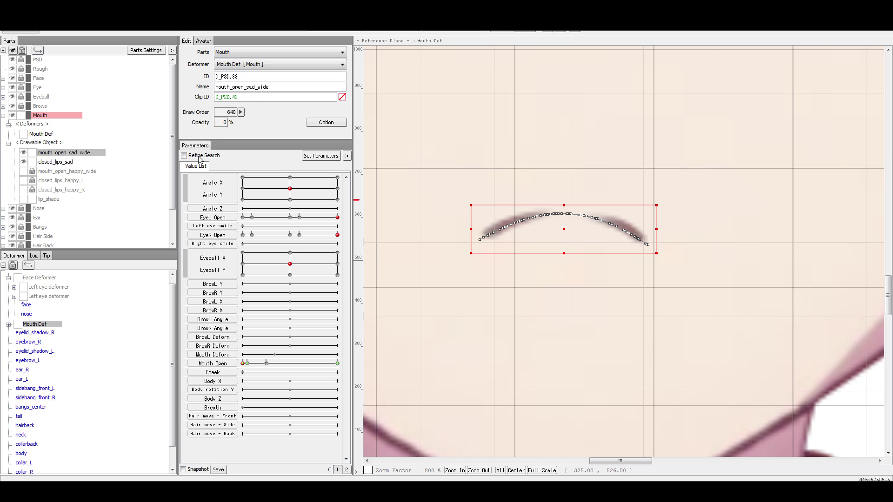
Set the opacity of closed_lips_sad to 0% at Mouth Open 1.00.
drag(242, 365, 377, 379)
click(70, 162)
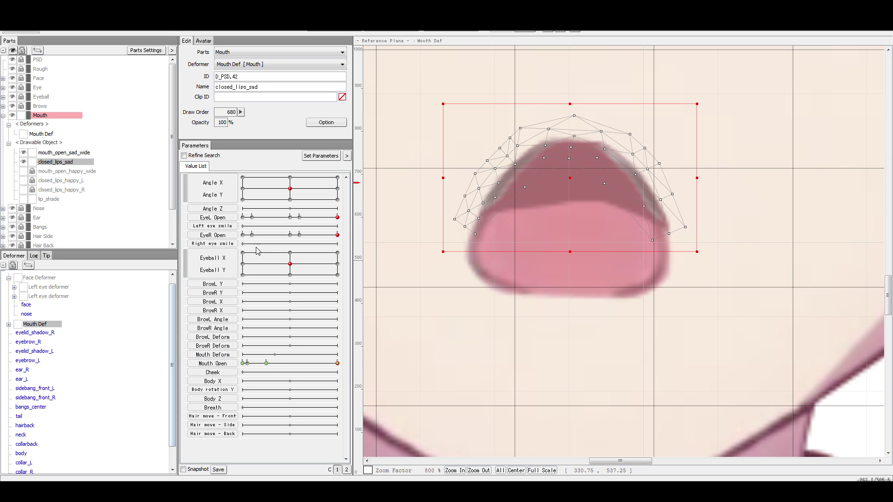
drag(217, 123, 145, 168)
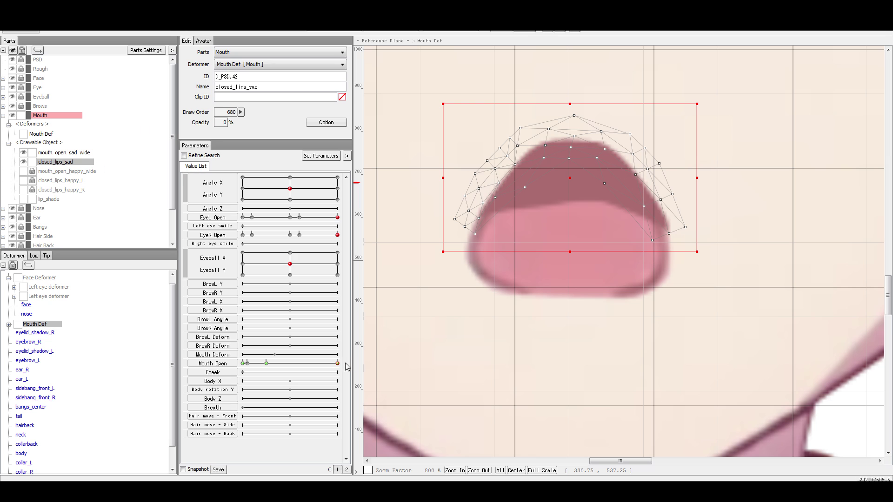
Examine the sad mouth's transition by sweeping Mouth Open between 1.00 and 0.00, also trying Eyeball Y at 1.00.
scroll(552, 335, down, 3)
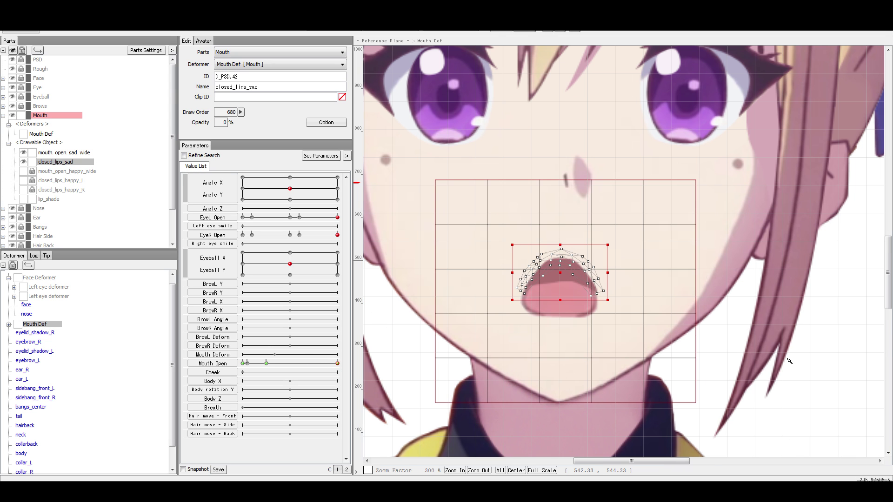
click(771, 367)
drag(286, 364, 600, 367)
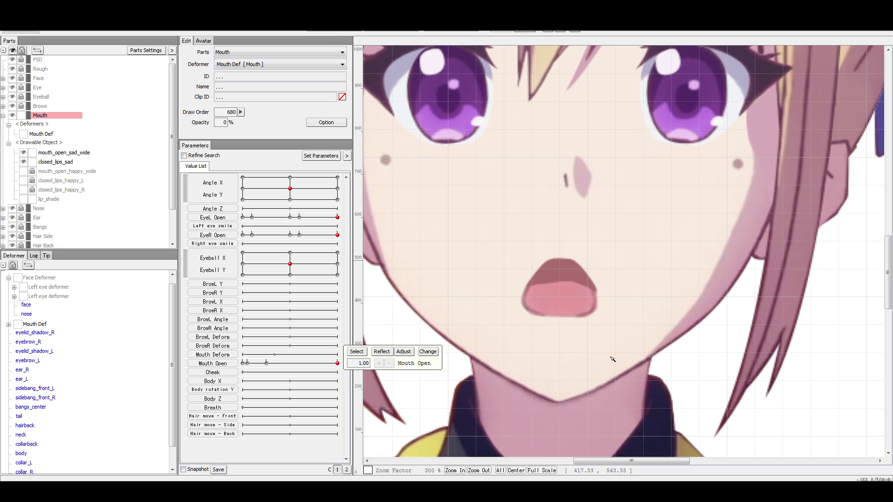
drag(261, 272, 290, 252)
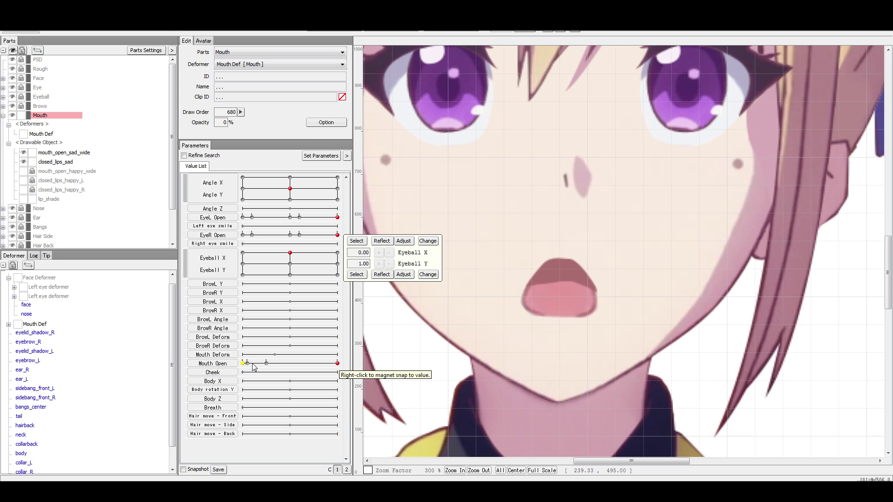
click(236, 365)
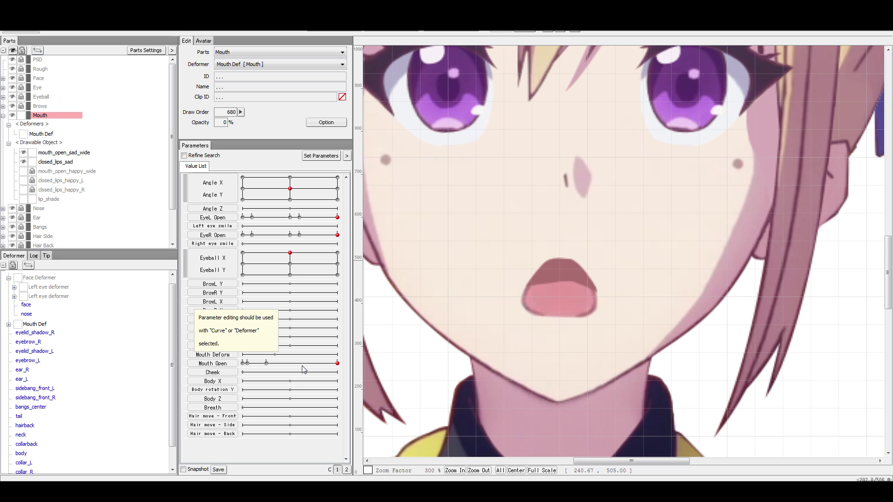
drag(275, 360, 232, 394)
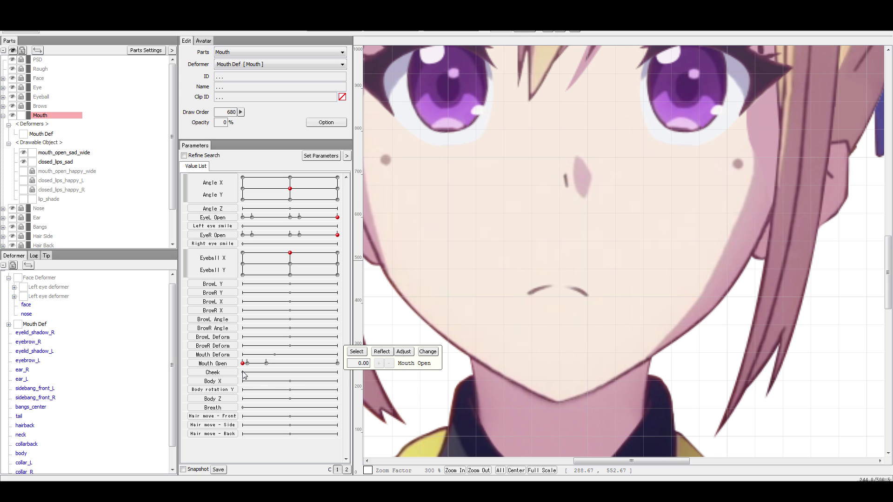
drag(244, 366, 188, 378)
Show and unlock mouth_open_happy_wide, closed_lips_happy_L and closed_lips_happy_R, keeping Mouth Open at 0.00.
click(26, 173)
click(25, 181)
click(25, 189)
click(32, 172)
click(32, 181)
click(32, 189)
mouse_move(243, 364)
mouse_down()
mouse_move(340, 355)
mouse_move(260, 370)
mouse_move(352, 356)
mouse_move(241, 372)
mouse_up()
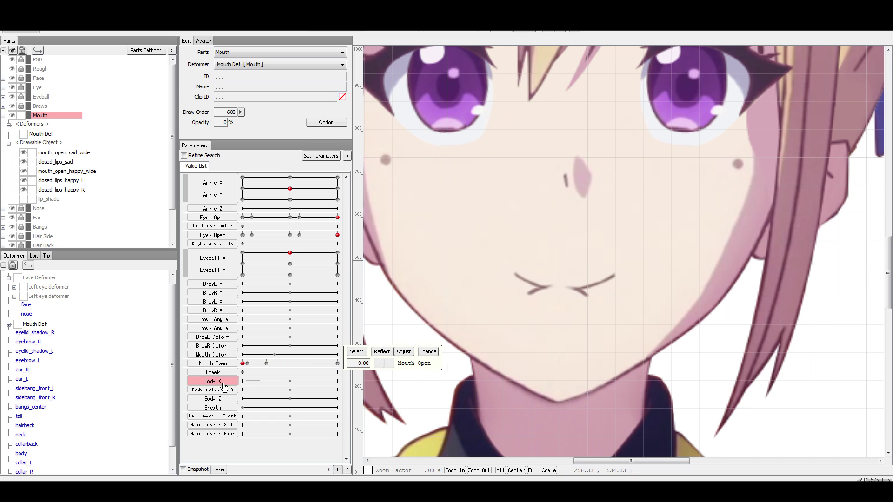
Add Mouth Deform keys at -1.0 and 1.0 to mouth_open_happy_wide, closed_lips_happy_L and closed_lips_happy_R together.
click(203, 364)
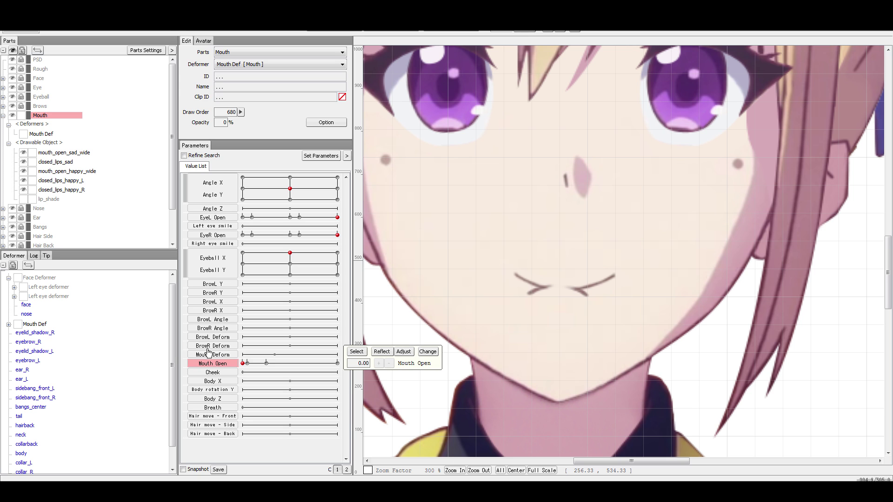
click(87, 173)
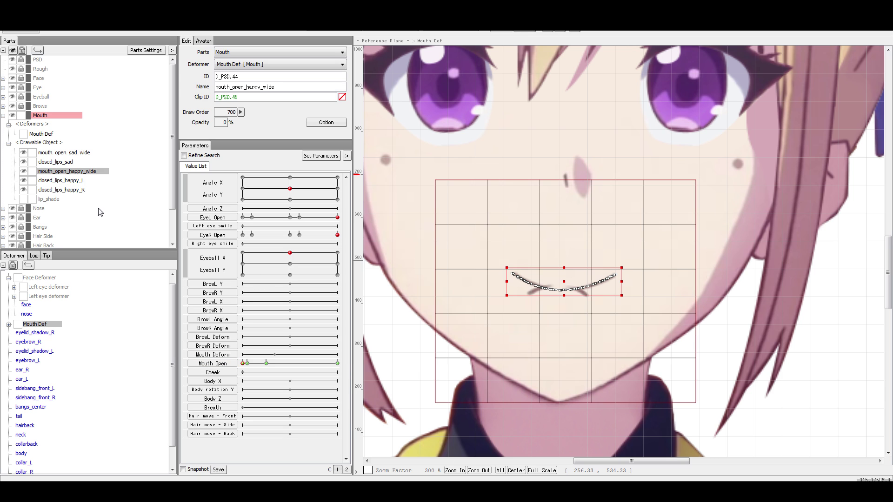
shift+click(78, 191)
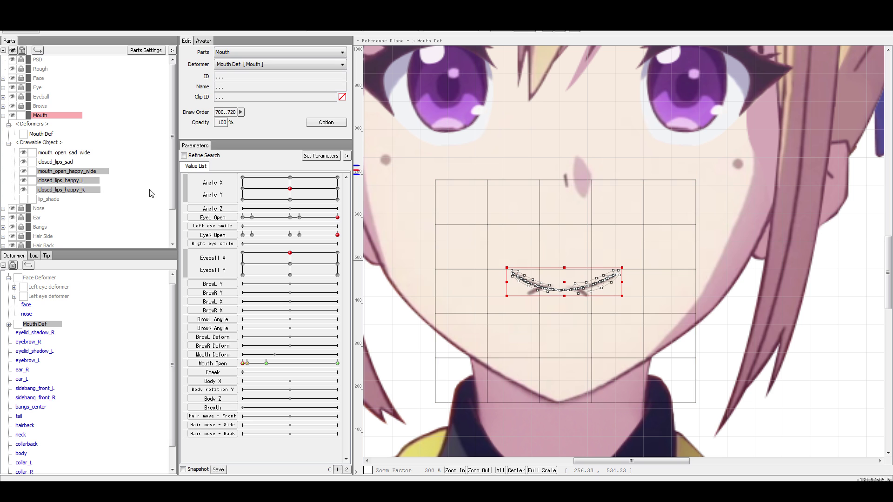
double_click(212, 354)
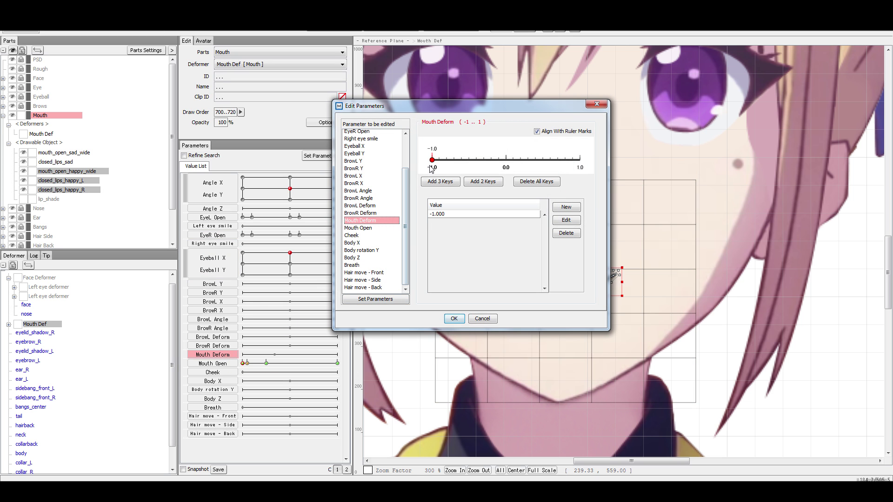
click(581, 158)
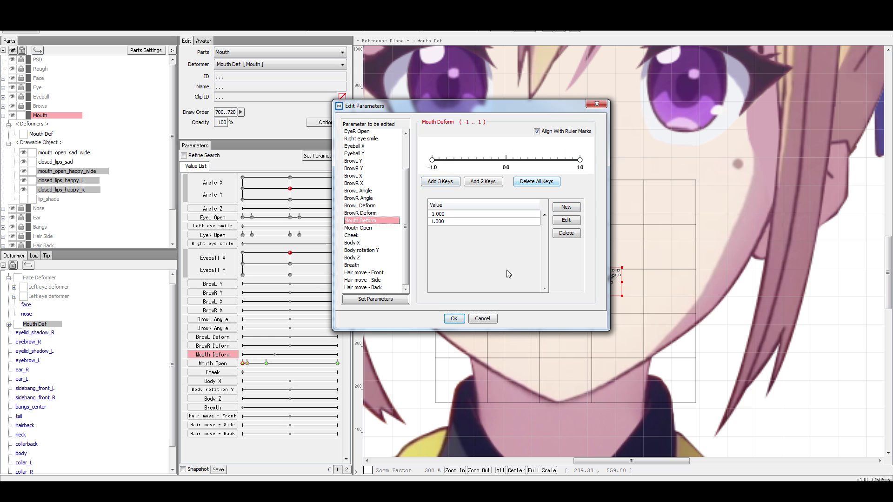
click(454, 319)
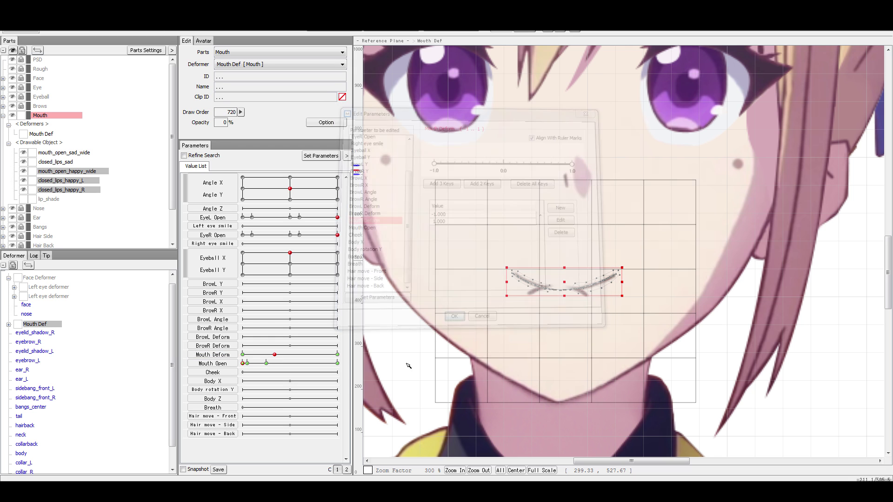
Examine the Mouth Deform keys of mouth_open_happy_wide, closed_lips_happy_L and closed_lips_happy_R one object at a time.
click(79, 172)
click(74, 181)
click(75, 189)
click(79, 172)
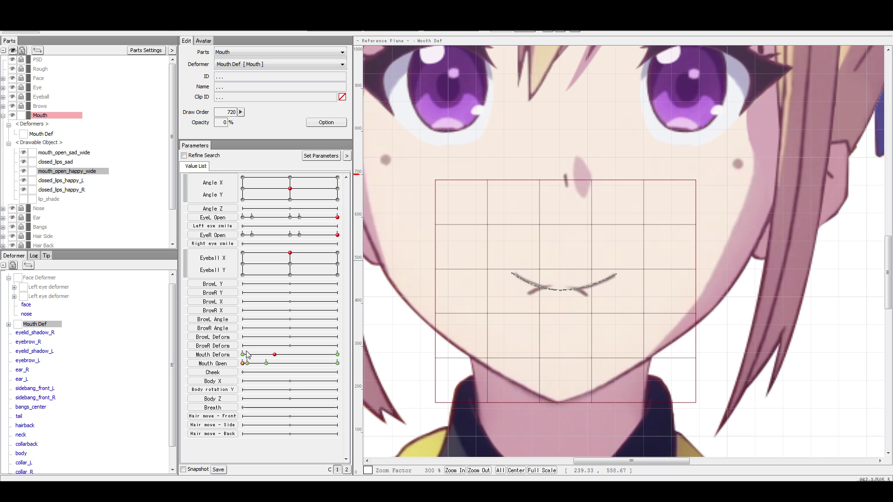
click(75, 182)
click(76, 189)
click(82, 172)
click(81, 180)
With Mouth Deform at -1.00, set closed_lips_happy_R's opacity to 0% at Mouth Open 0.00 and 0.05, and go to the 0.25 key.
click(81, 190)
drag(275, 354, 233, 363)
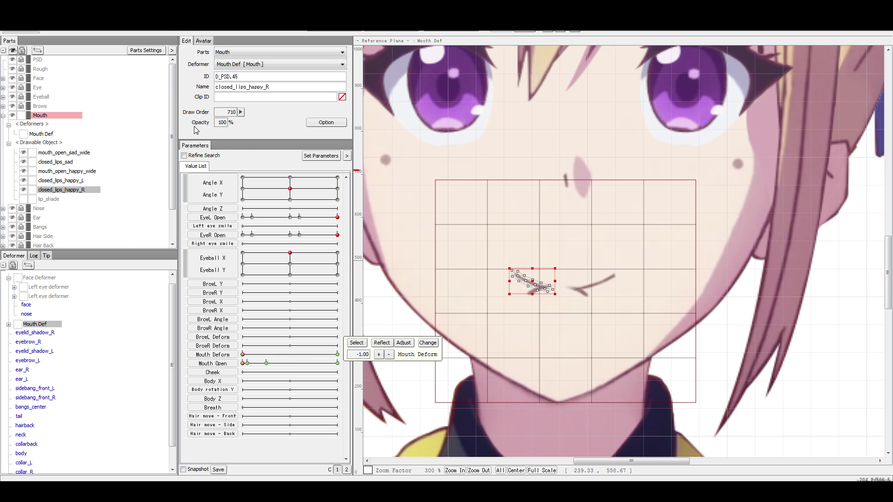
drag(195, 124, 131, 162)
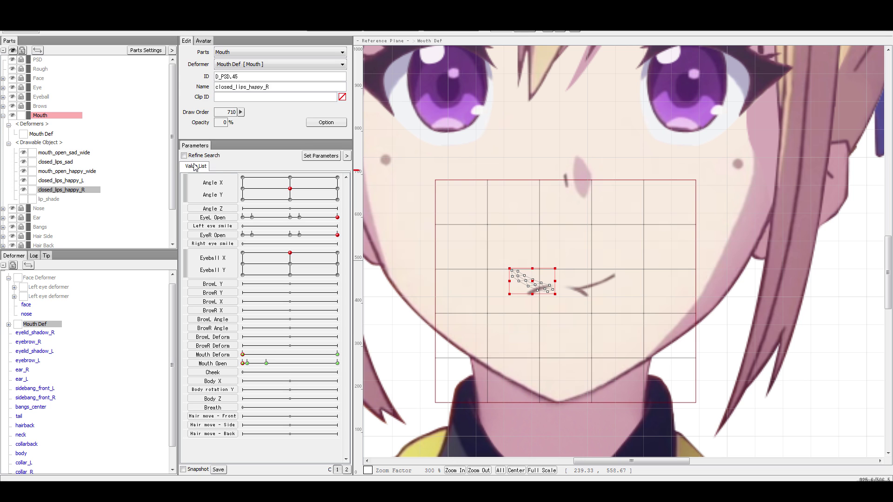
click(248, 363)
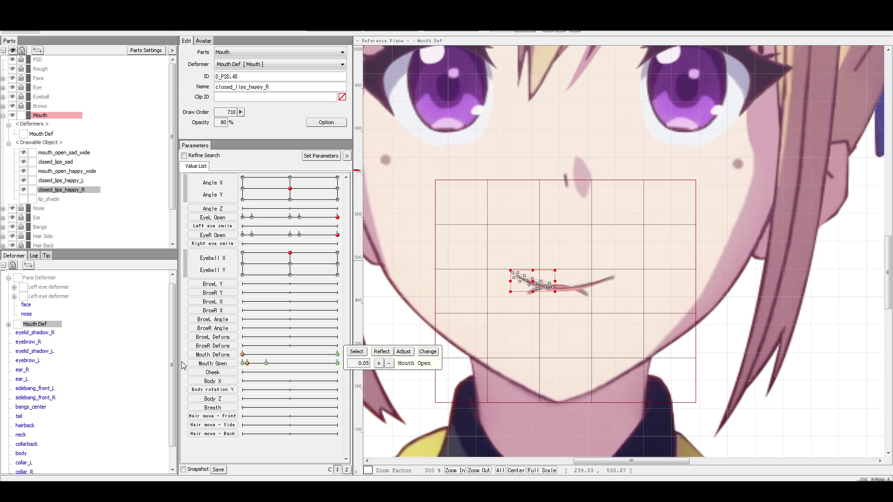
drag(216, 123, 73, 164)
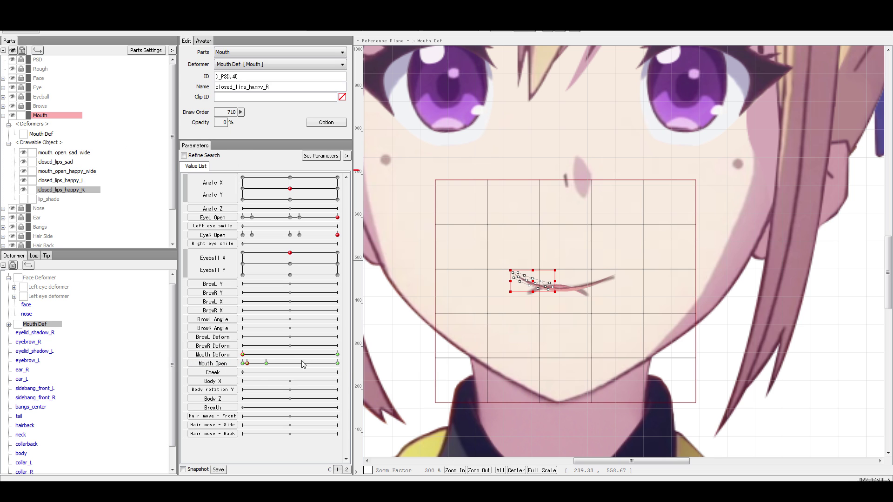
click(267, 364)
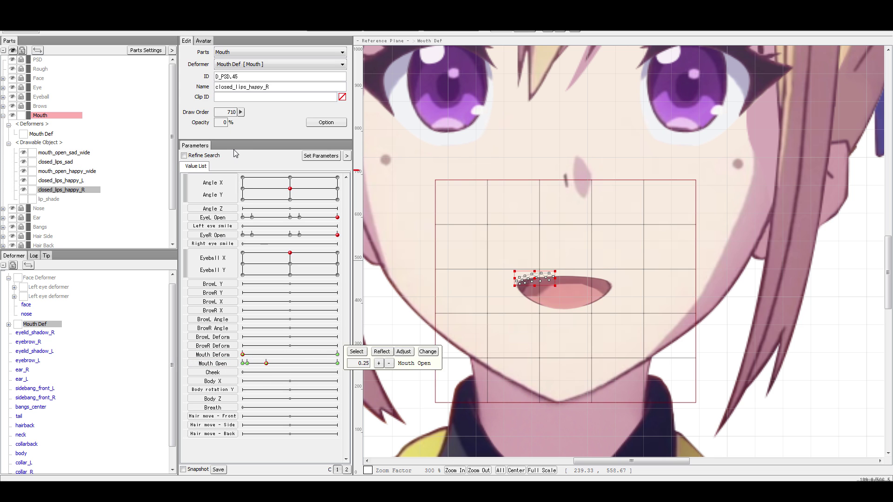
Set the opacity of closed_lips_happy_L to 0% at Mouth Open 0 with Mouth Deform at -1.
click(338, 364)
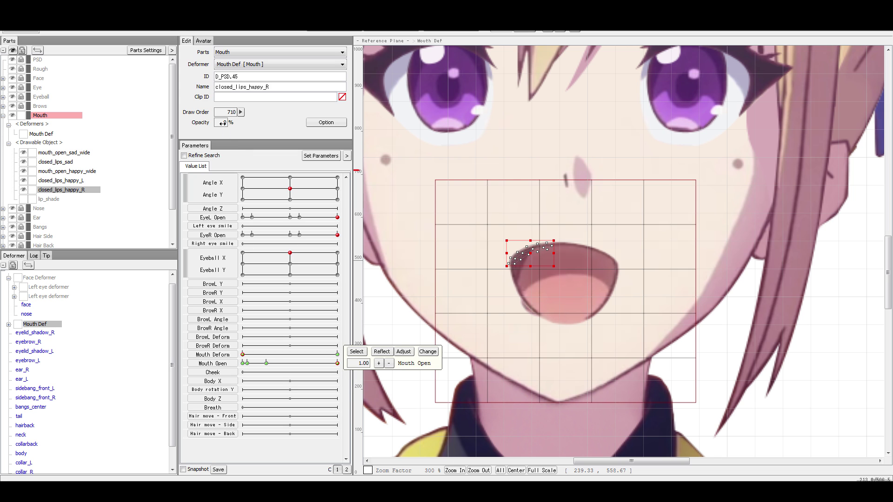
click(243, 364)
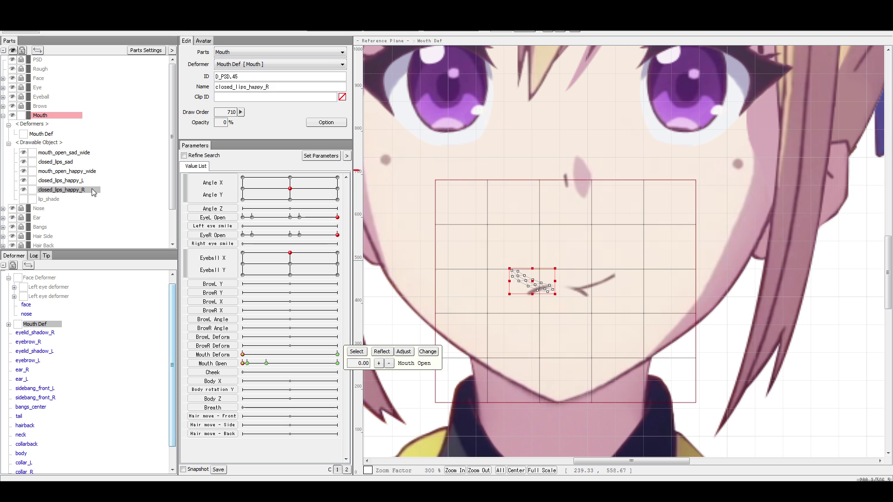
click(70, 180)
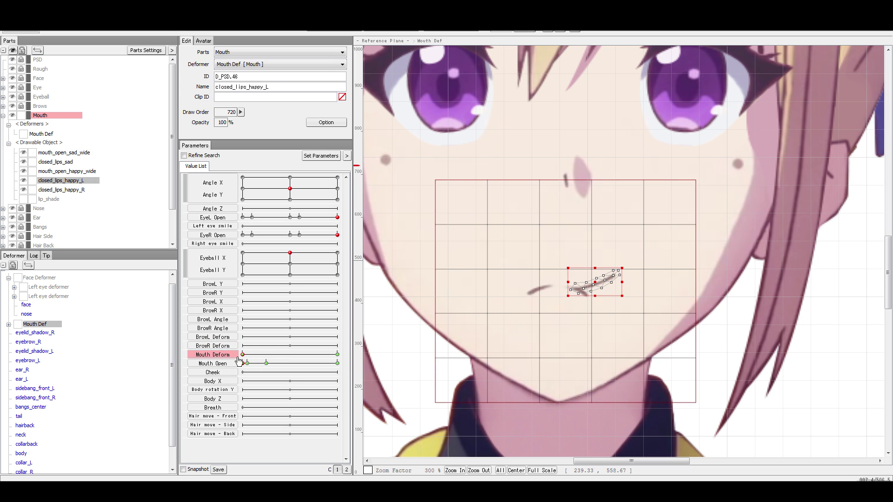
drag(227, 122, 151, 122)
text(0)
key(Return)
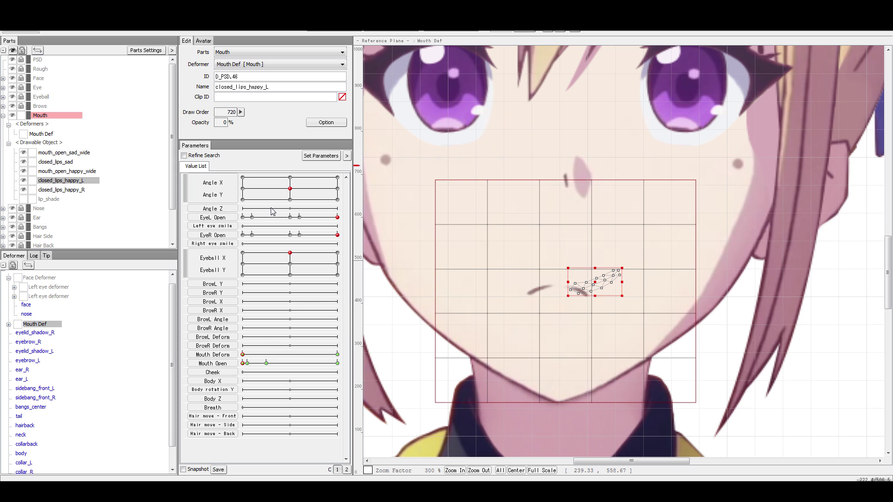
Set the opacity of closed_lips_happy_L to 0% at the second Mouth Open key, just above 0.
click(247, 363)
drag(227, 122, 181, 119)
text(0)
key(Return)
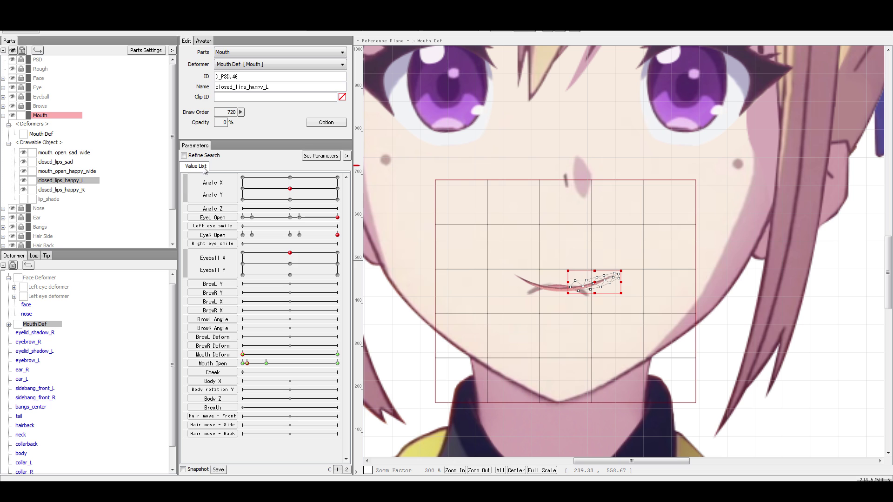
Set the opacity of mouth_open_happy_wide to 0% at the second Mouth Open key with Mouth Deform at -1.
click(79, 171)
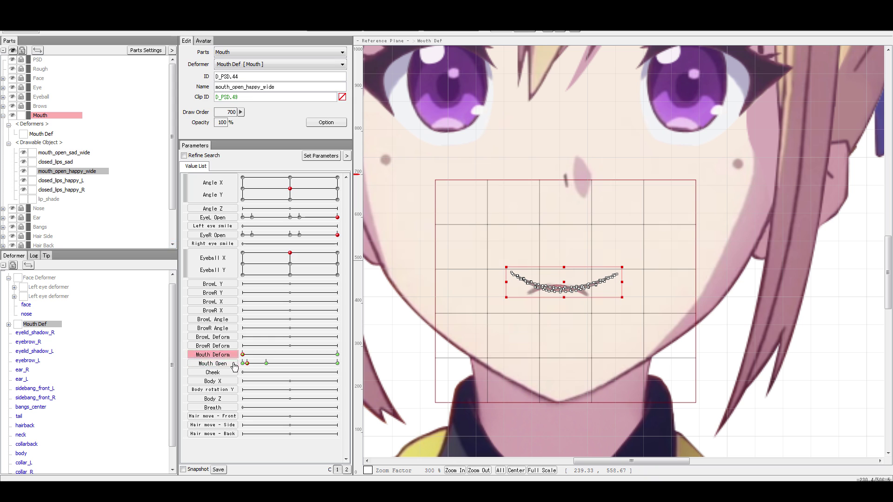
drag(227, 122, 32, 131)
text(0)
key(Return)
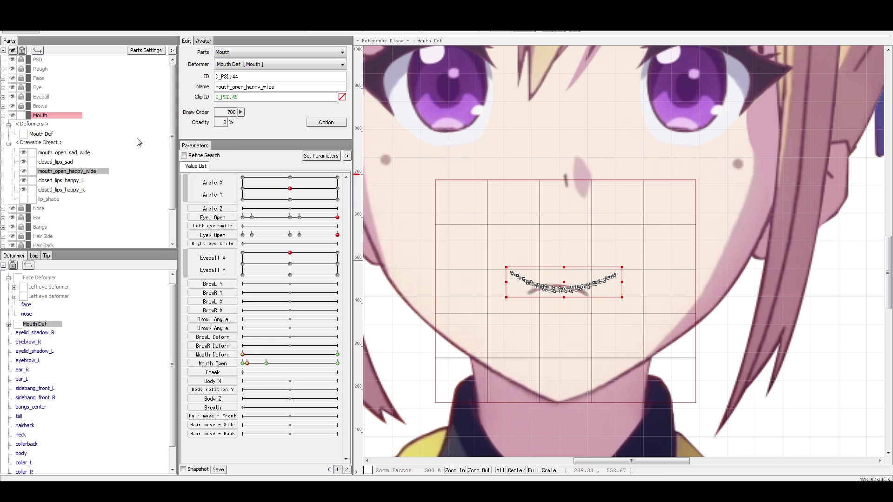
click(243, 363)
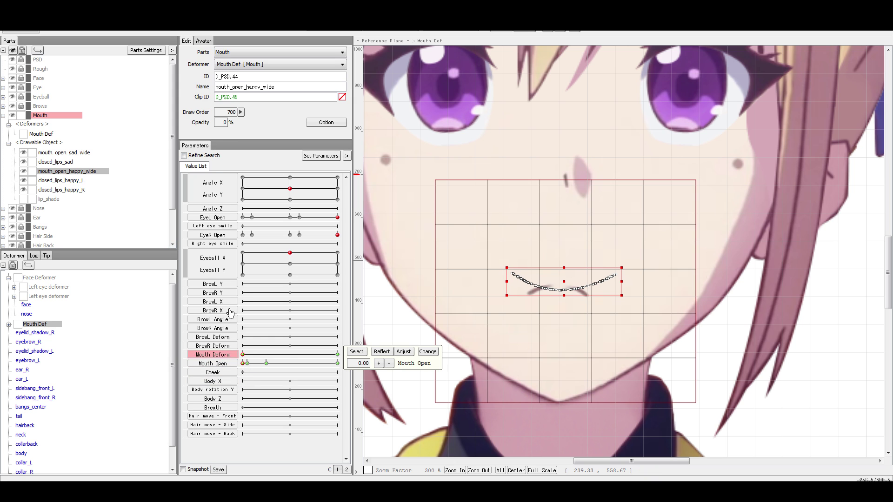
Set the opacity of mouth_open_happy_wide to 0% at the 0.25 and 1.00 Mouth Open keys.
click(267, 363)
drag(218, 127, 175, 105)
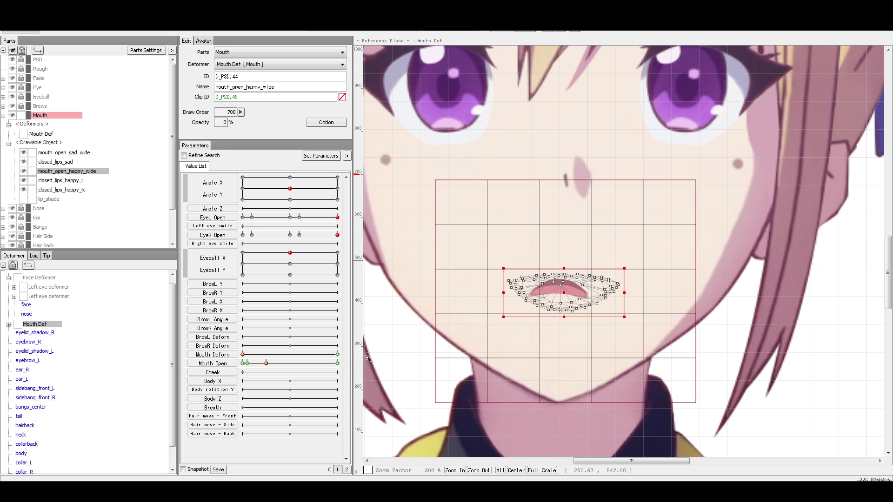
click(337, 363)
drag(219, 121, 163, 93)
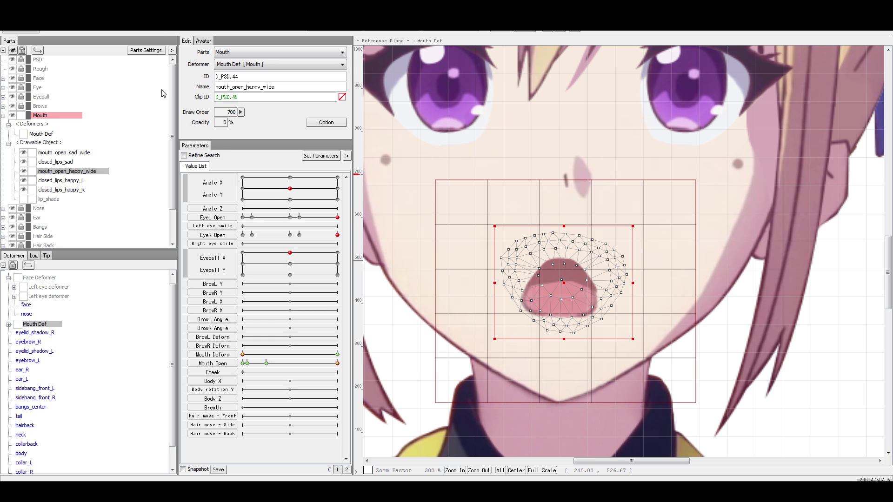
click(69, 181)
click(266, 364)
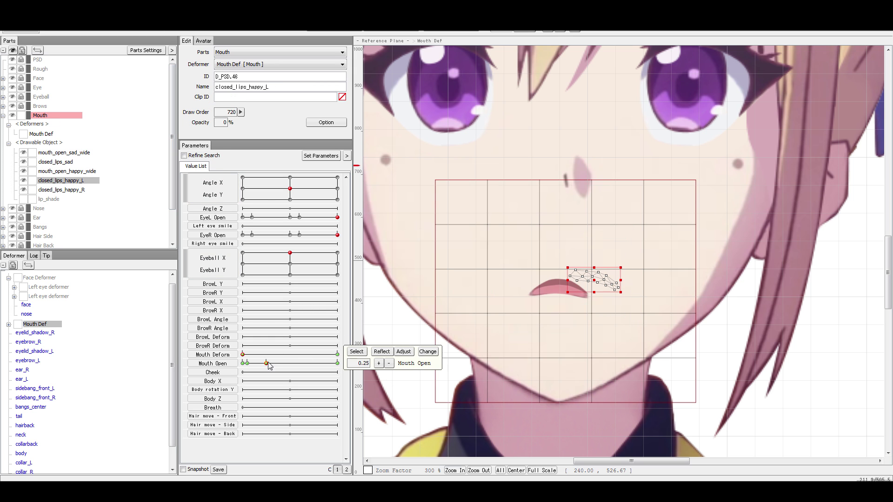
double_click(228, 364)
click(488, 321)
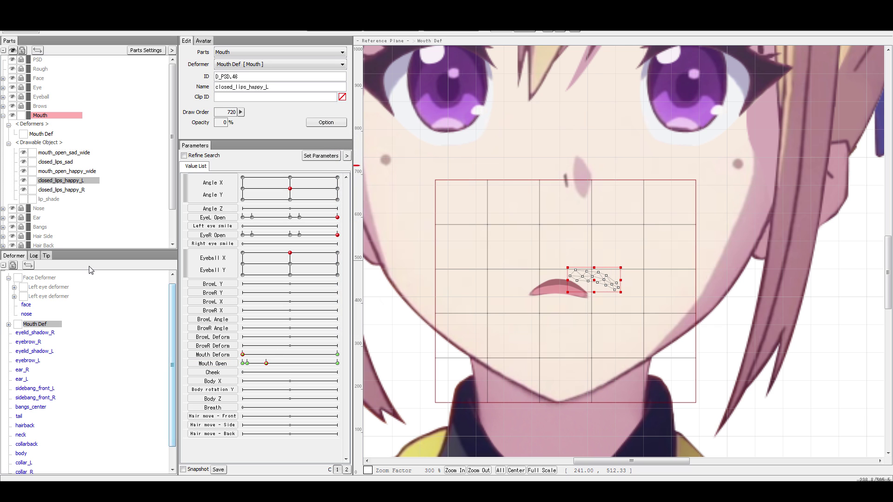
Add Mouth Deform keys at -1 and 1 to both closed_lips_sad and mouth_open_sad_wide.
click(59, 163)
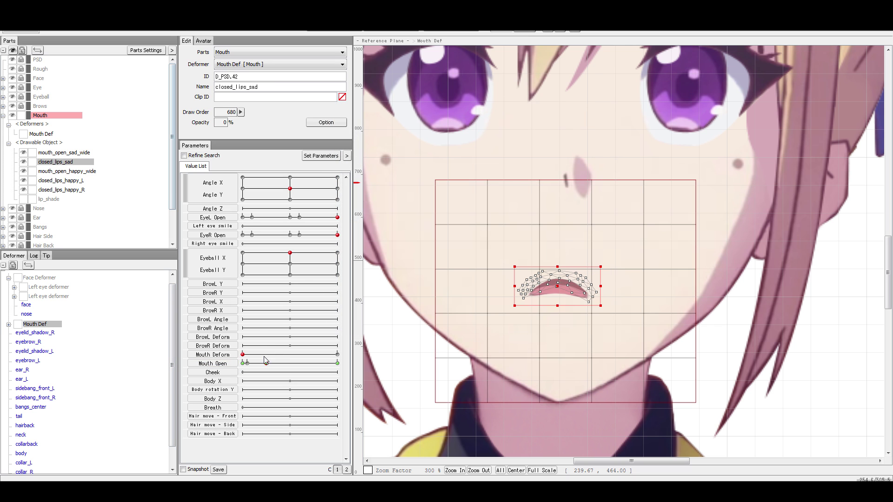
click(338, 354)
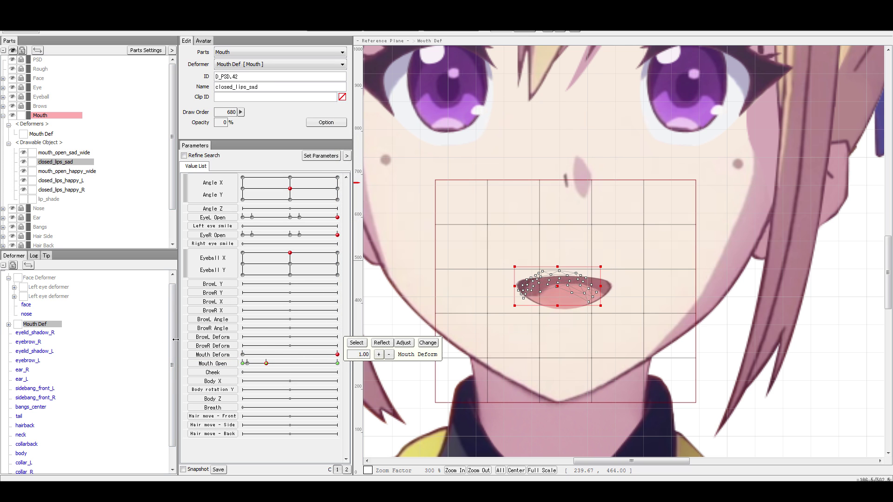
click(64, 153)
click(77, 163)
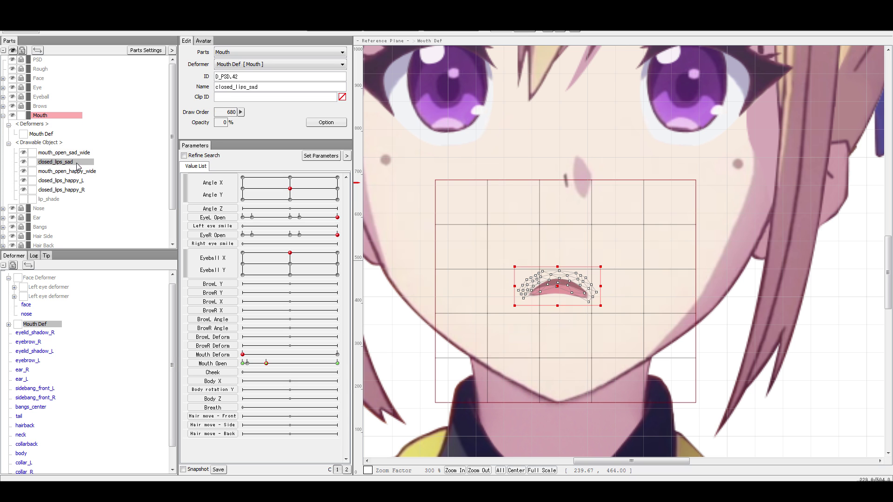
ctrl+click(65, 152)
double_click(212, 354)
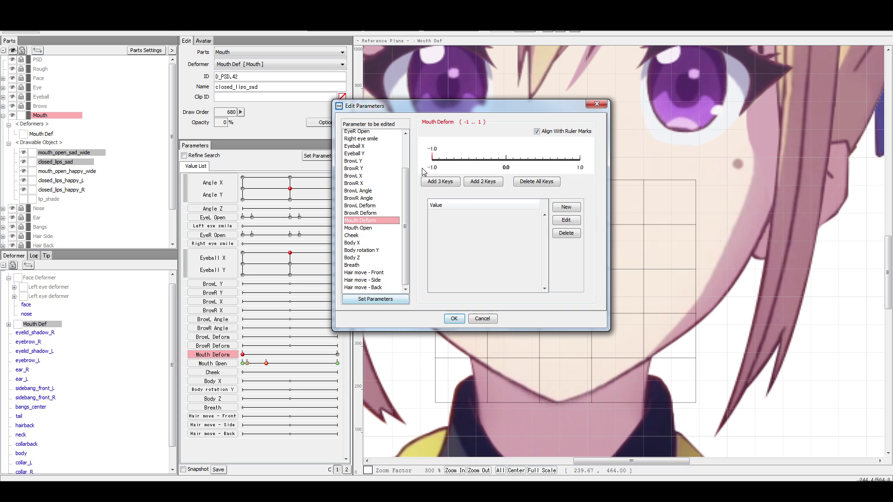
click(580, 168)
click(454, 319)
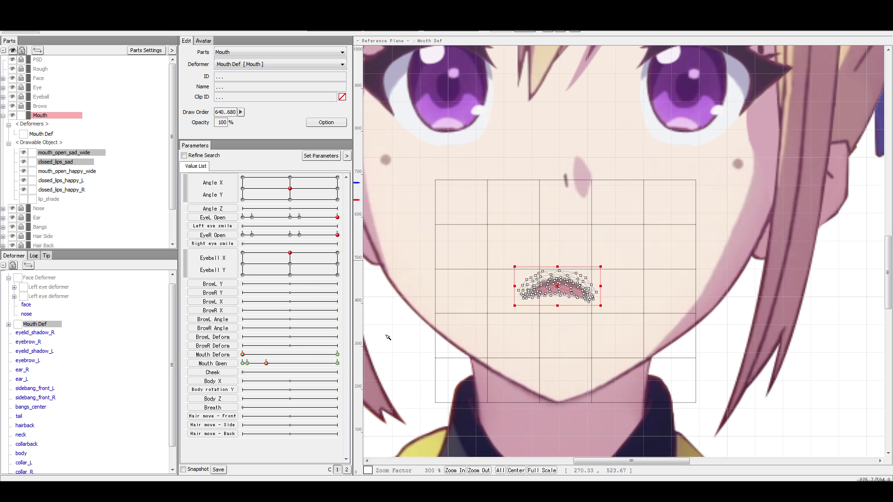
Set the opacity of both sad mouth parts to 0% at Mouth Deform 1 for Mouth Open 0.25 and 1.00.
click(338, 354)
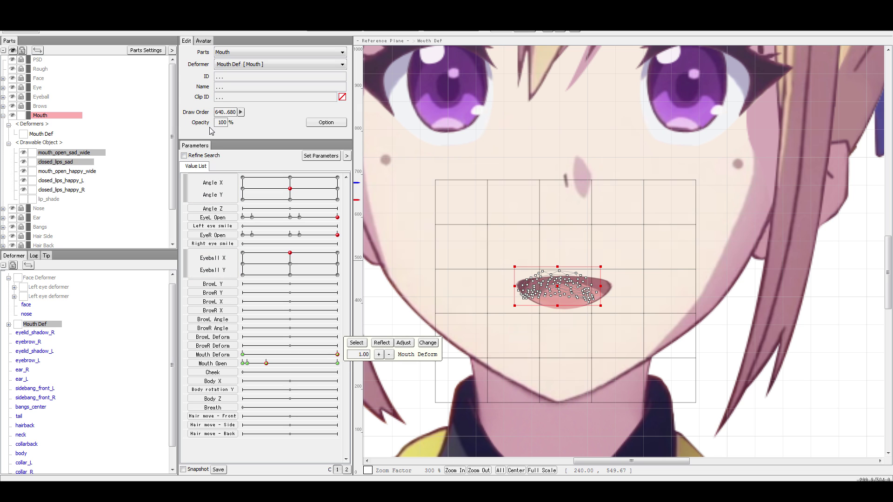
drag(217, 123, 112, 85)
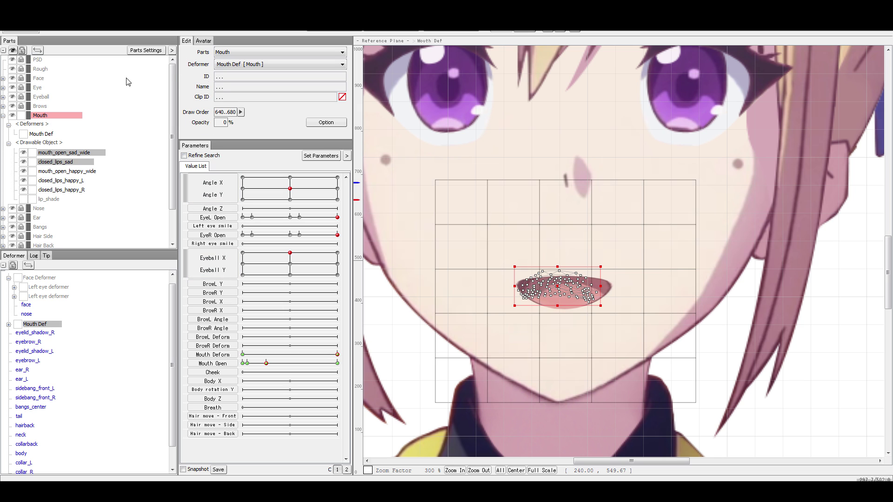
click(338, 364)
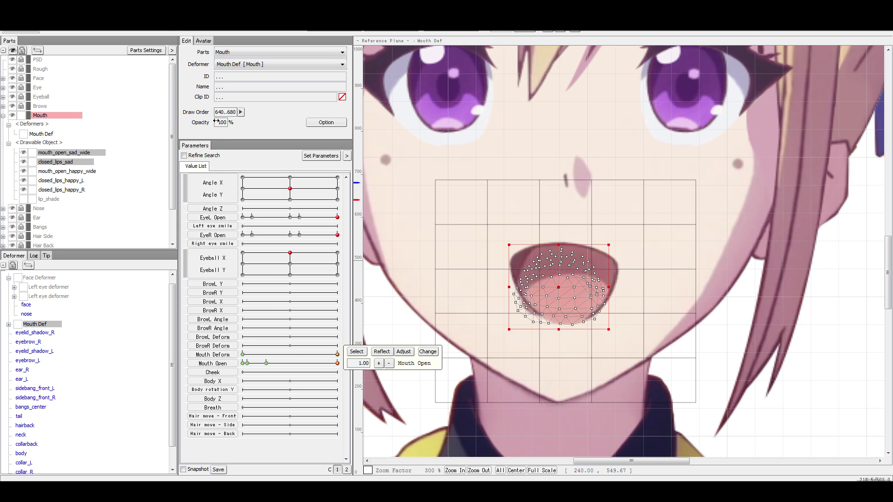
Set the opacity of both sad mouth parts to 0% at Mouth Deform 1 for Mouth Open 0 and the second key.
click(243, 364)
text(0)
key(Return)
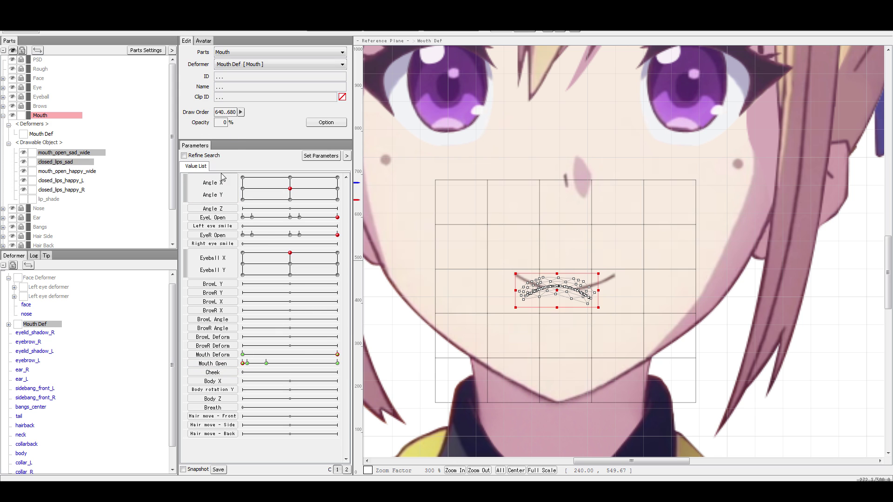
click(248, 363)
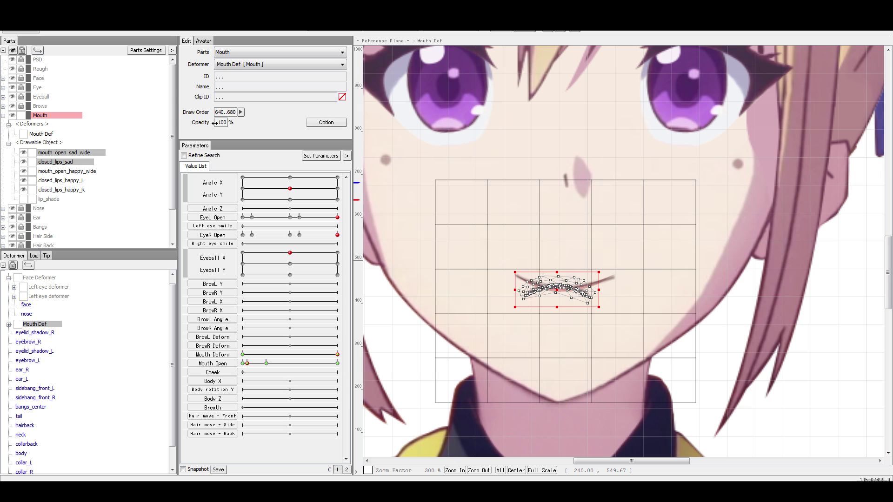
Deselect the mouth parts and preview the mouth shape while sweeping Mouth Deform down to -1.
click(408, 188)
drag(327, 355, 170, 349)
drag(243, 355, 120, 343)
Examine mouth_open_sad_wide up close between Mouth Open 0 and the second key with Mouth Deform at -1.
click(564, 287)
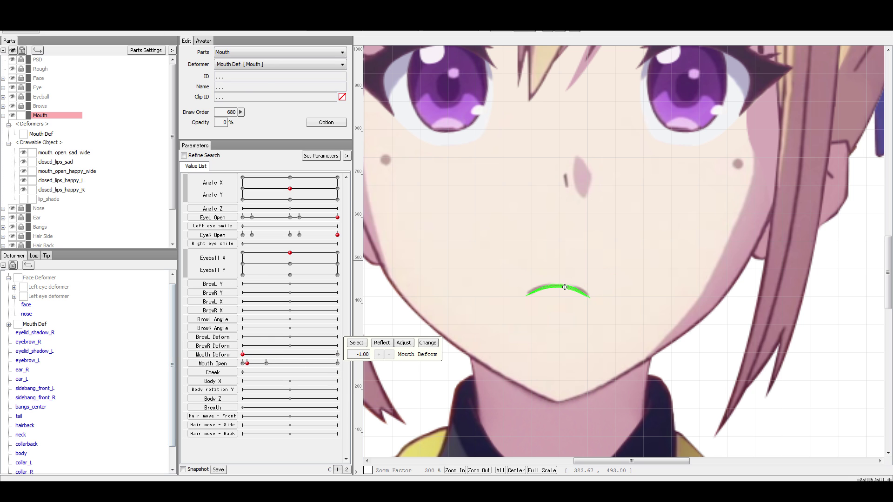
scroll(564, 290, up, 5)
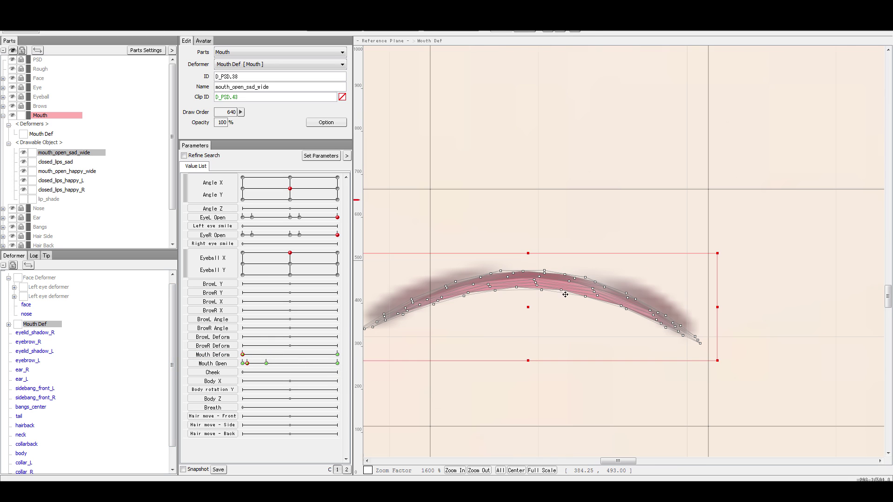
click(73, 162)
click(79, 155)
mouse_move(249, 365)
mouse_move(247, 364)
mouse_down()
mouse_move(237, 366)
mouse_move(248, 366)
mouse_up()
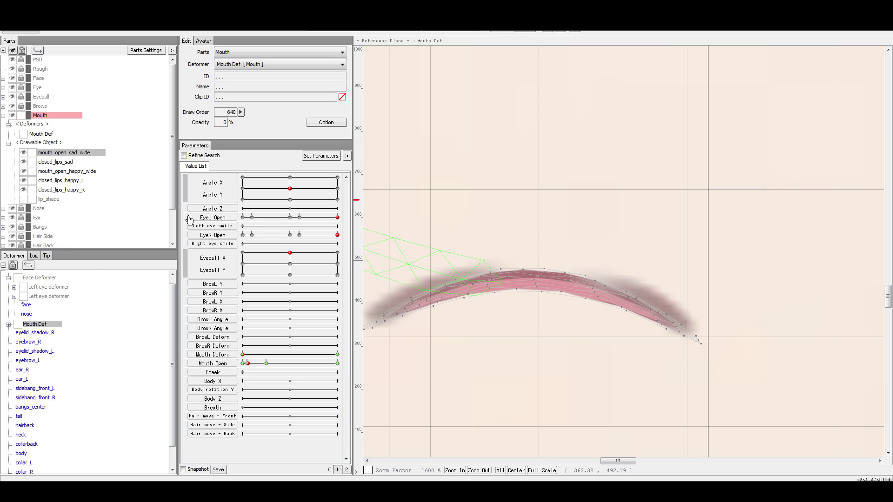
scroll(468, 339, down, 2)
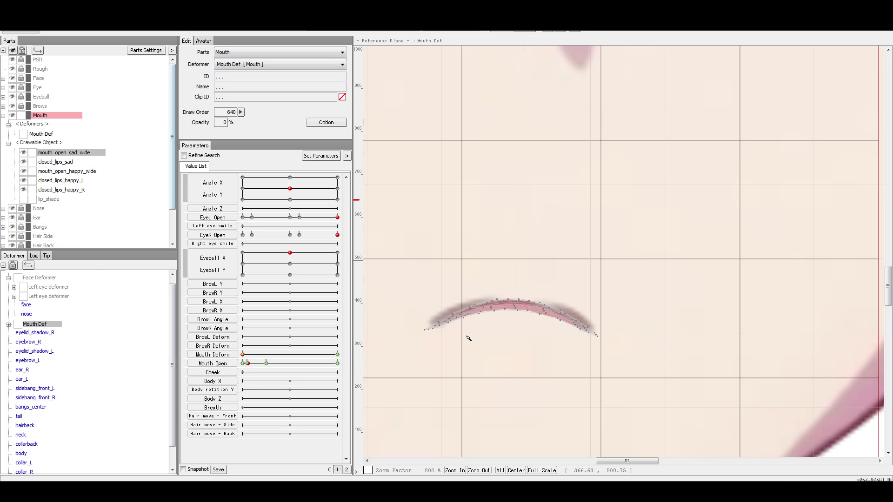
click(249, 364)
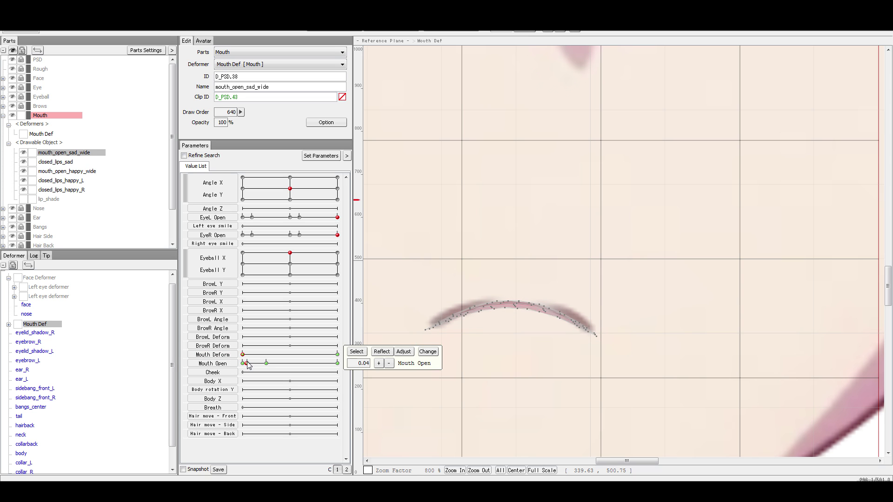
click(249, 363)
drag(248, 367, 235, 363)
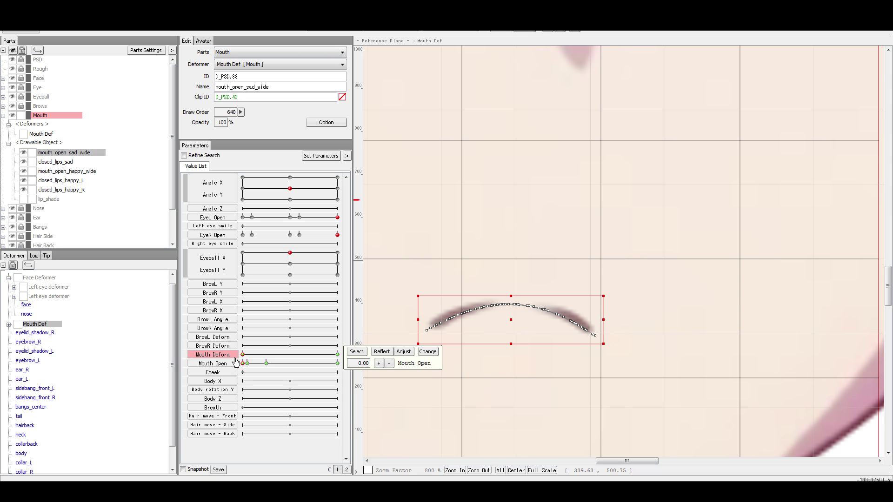
click(712, 267)
scroll(711, 267, down, 3)
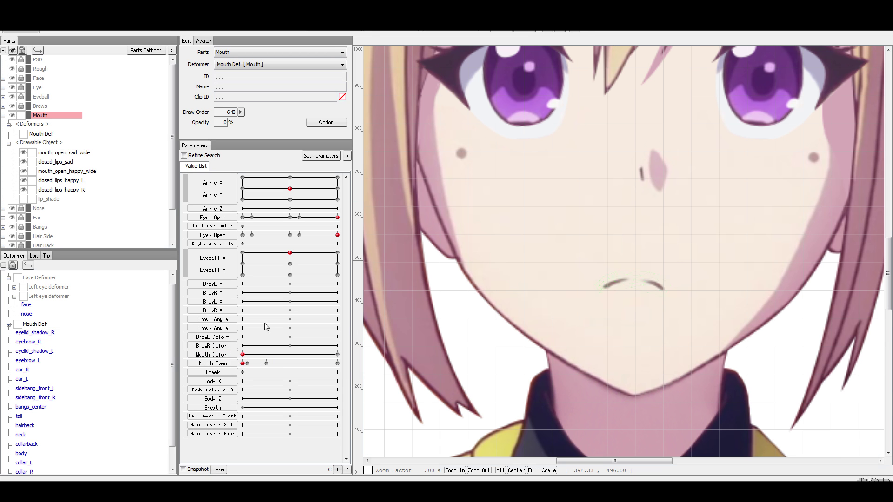
Preview the closed mouth's switch between sad and happy by sweeping Mouth Deform with Mouth Open at 0.
drag(258, 356, 407, 379)
drag(338, 355, 195, 344)
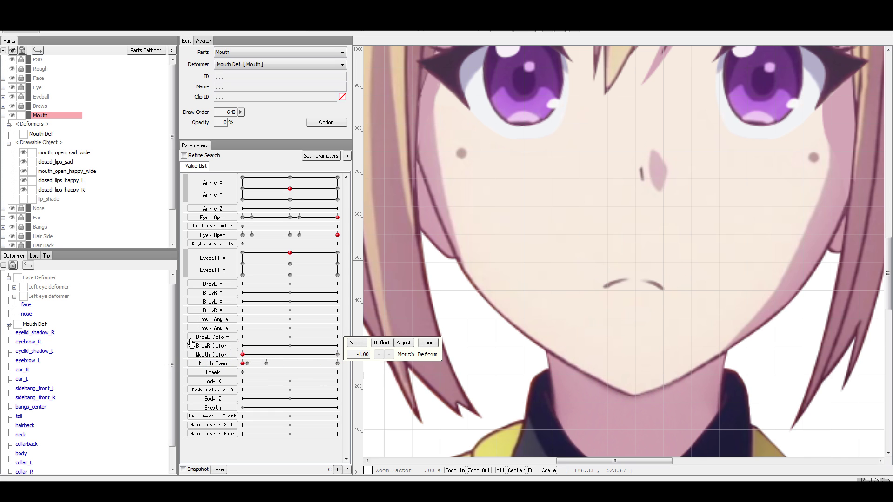
scroll(694, 275, up, 1)
drag(243, 363, 242, 363)
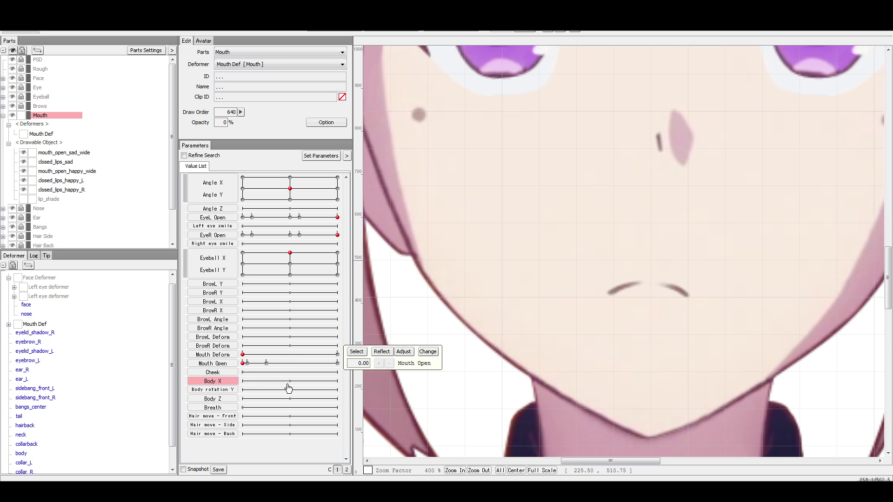
drag(243, 363, 176, 317)
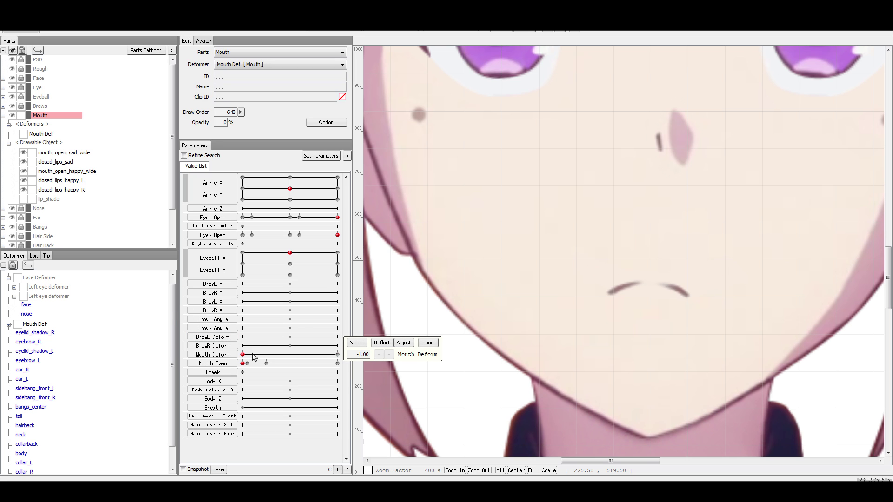
drag(242, 354, 480, 313)
scroll(649, 281, down, 5)
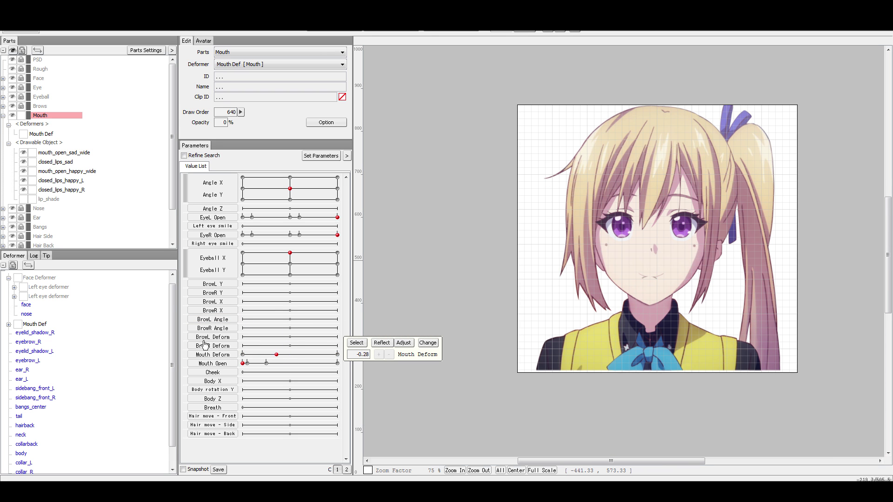
scroll(636, 233, up, 3)
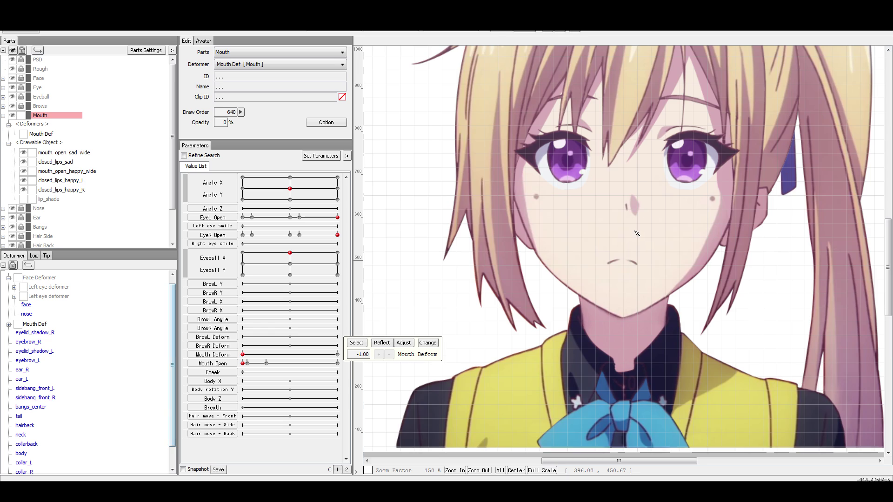
Examine how closed_lips_happy_R and closed_lips_happy_L line up with the sad lips while sweeping Mouth Deform between -1 and 1.
scroll(637, 233, up, 2)
click(608, 293)
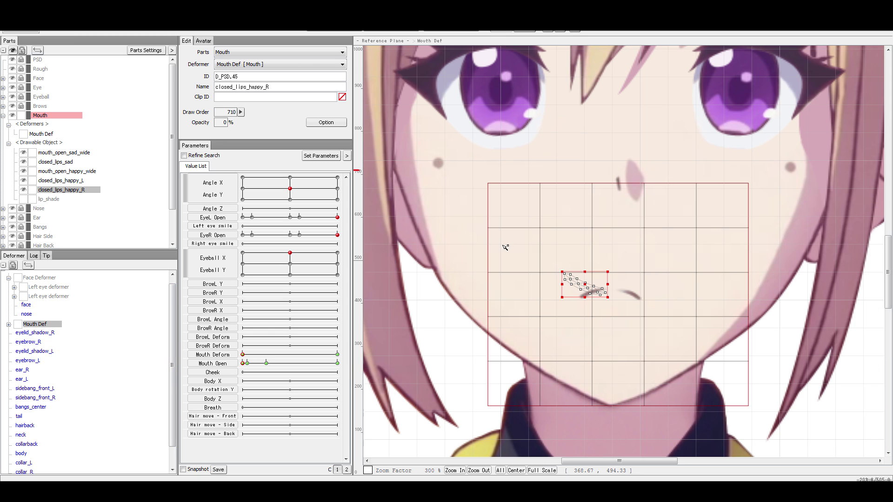
click(64, 181)
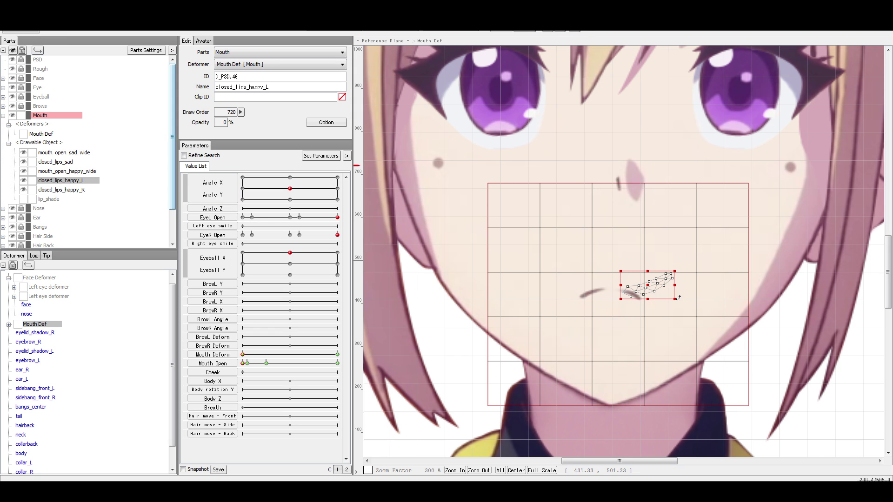
scroll(441, 283, up, 1)
click(245, 355)
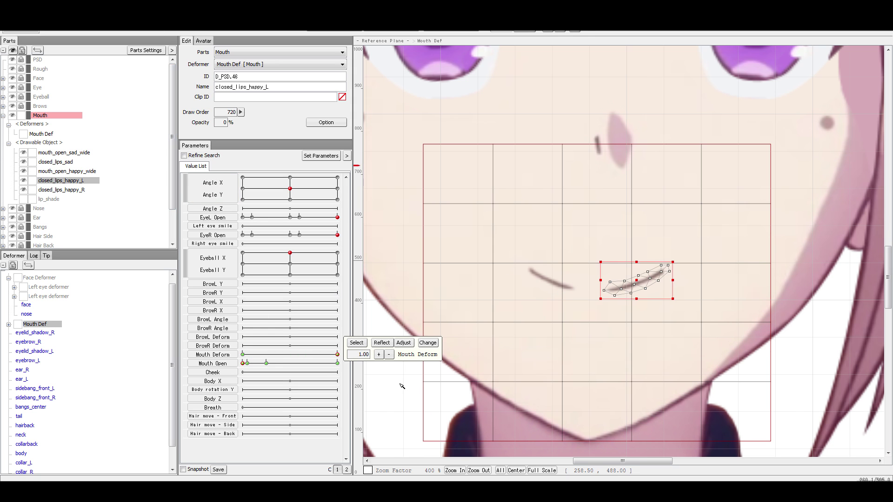
drag(244, 355, 356, 365)
drag(302, 354, 208, 350)
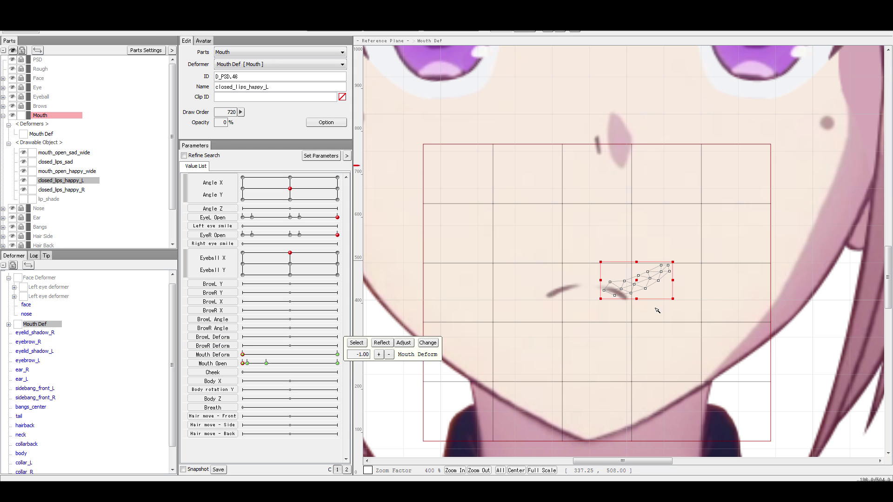
Set the opacity of closed_lips_happy_L to 100% at Mouth Deform -1 and check the Mouth Open key values.
scroll(620, 293, up, 2)
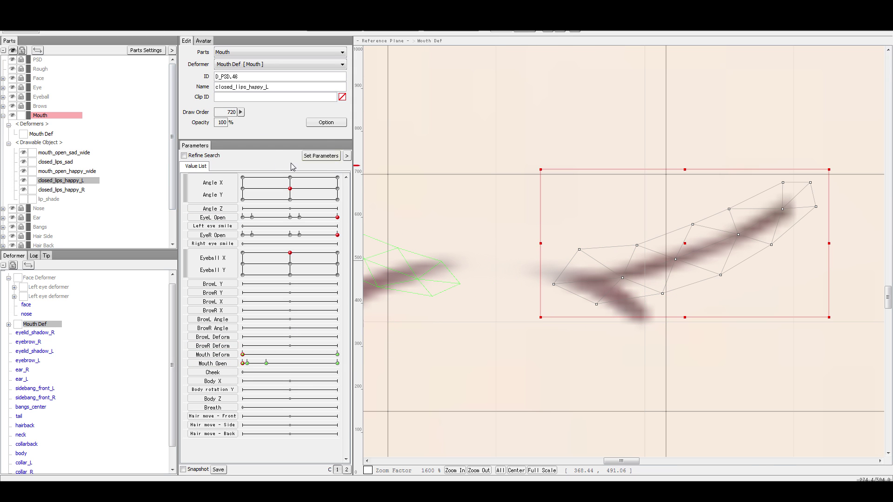
scroll(717, 257, down, 1)
scroll(716, 255, up, 1)
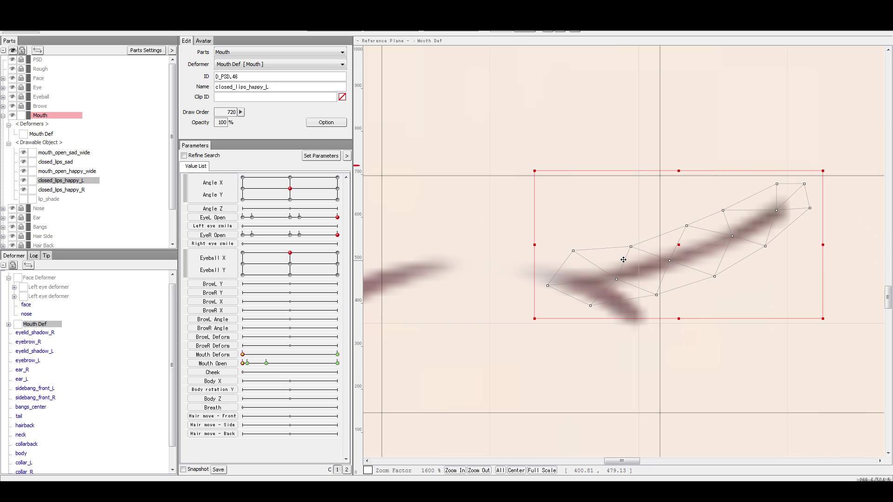
double_click(212, 364)
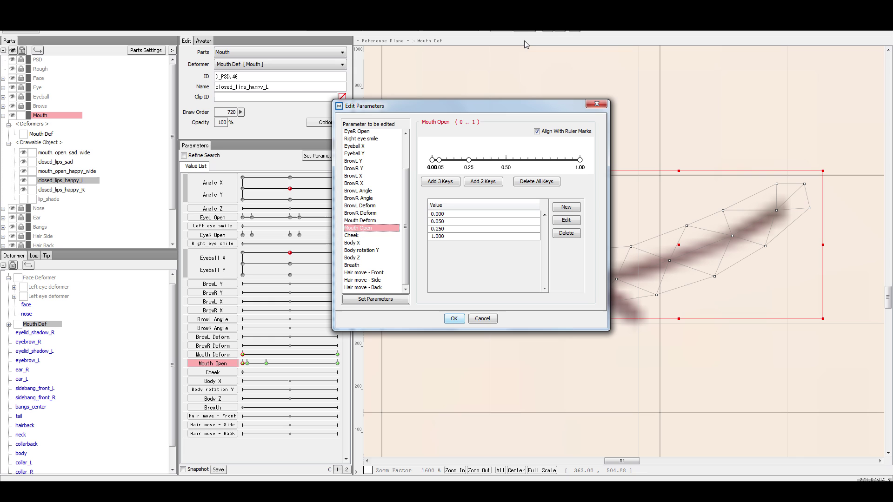
click(482, 319)
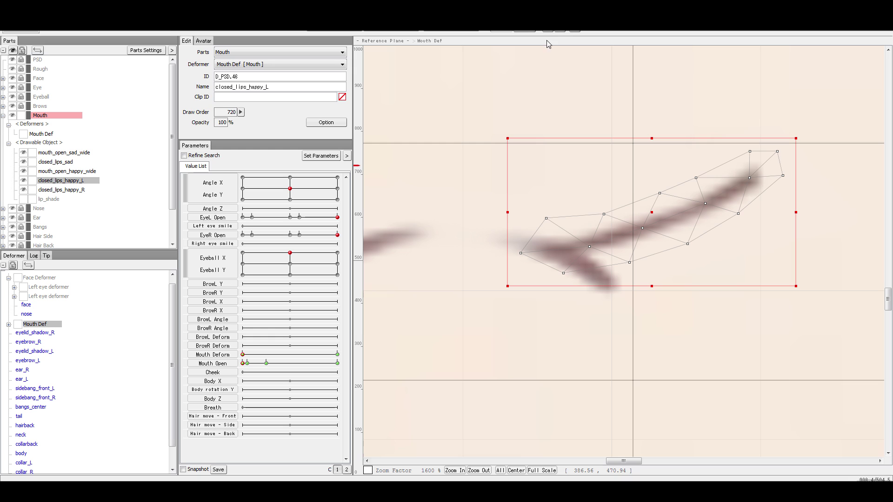
Bend closed_lips_happy_L onto the matching sad lip stroke at Mouth Deform -1 with a three-point deform curve, and delete the curve.
click(867, 297)
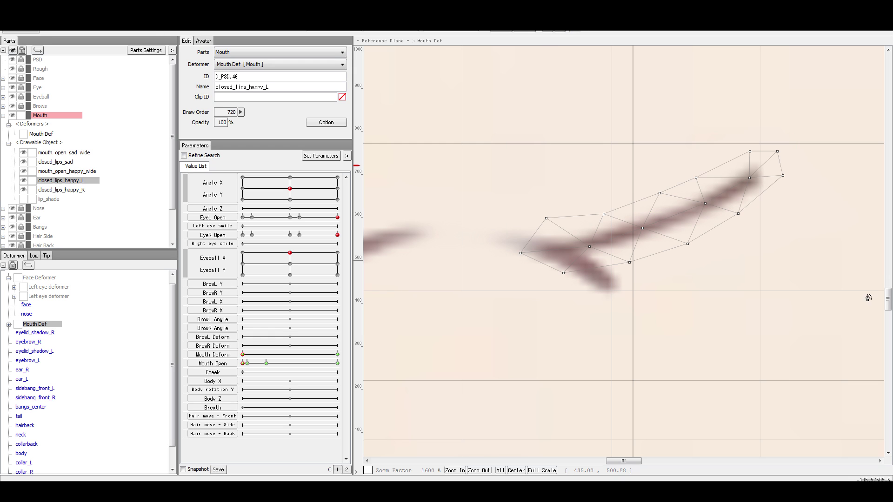
click(499, 256)
click(784, 152)
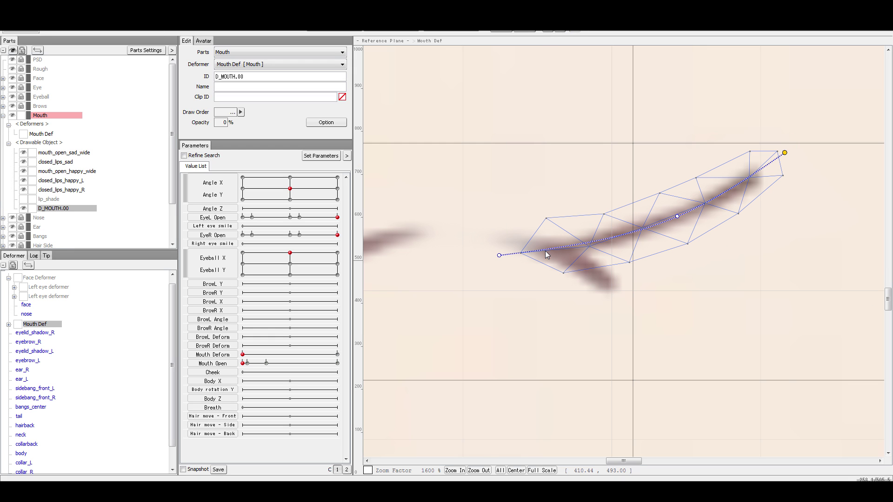
drag(499, 255, 465, 234)
click(677, 217)
drag(635, 237, 576, 247)
drag(784, 153, 629, 301)
drag(577, 247, 569, 253)
drag(494, 275, 624, 273)
key(Delete)
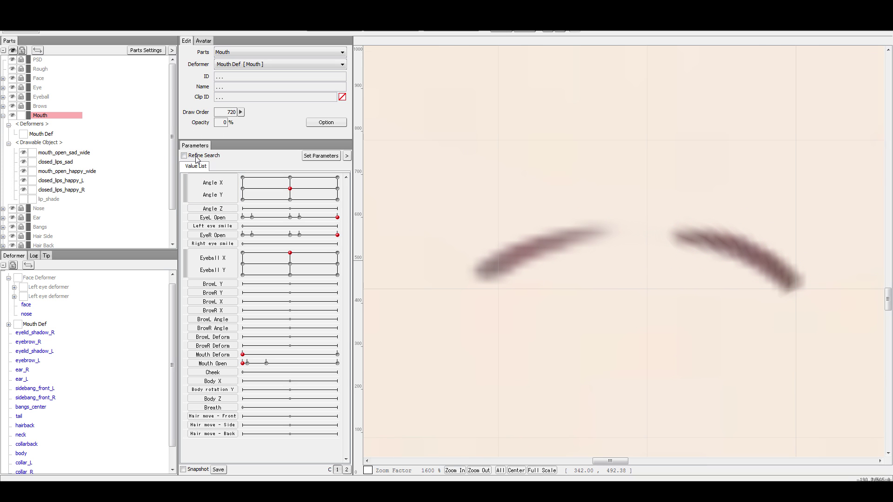
Set the opacity of closed_lips_happy_R to 100% at Mouth Deform -1.
click(79, 190)
click(79, 180)
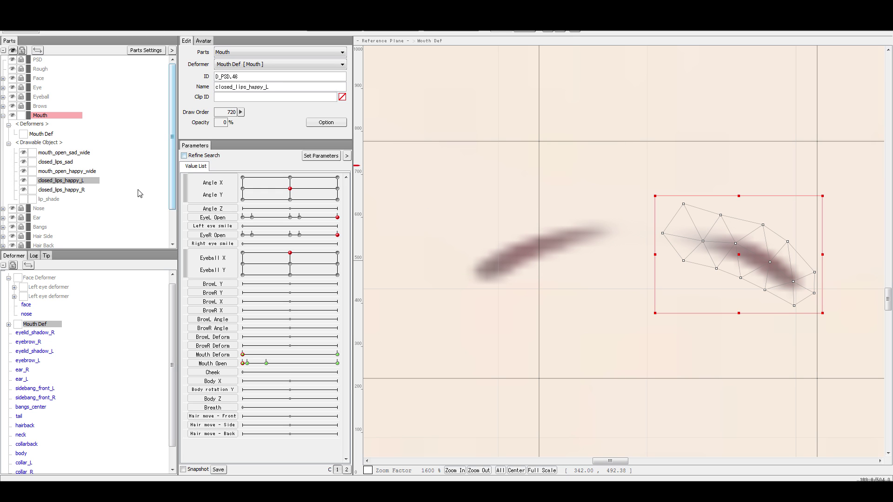
click(64, 191)
click(76, 182)
click(88, 189)
drag(224, 122, 336, 134)
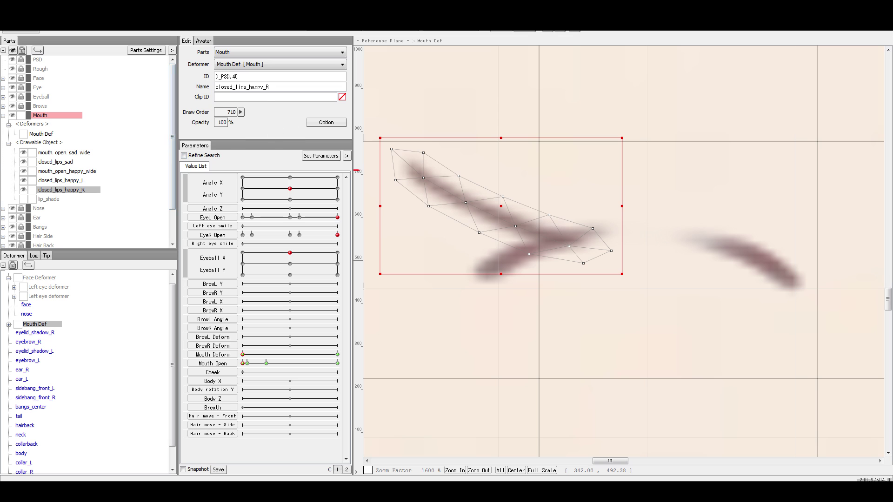
Preview the closed lips with nothing selected while sweeping Mouth Deform from -1 to 1 and back to -1.
click(76, 181)
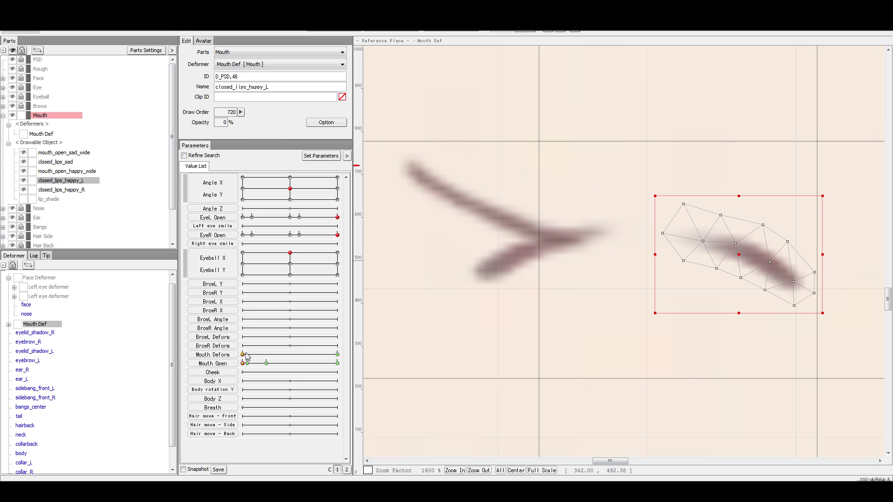
drag(243, 354, 337, 354)
mouse_move(394, 361)
mouse_down()
mouse_move(215, 366)
mouse_move(713, 302)
mouse_up()
scroll(636, 316, down, 2)
click(732, 295)
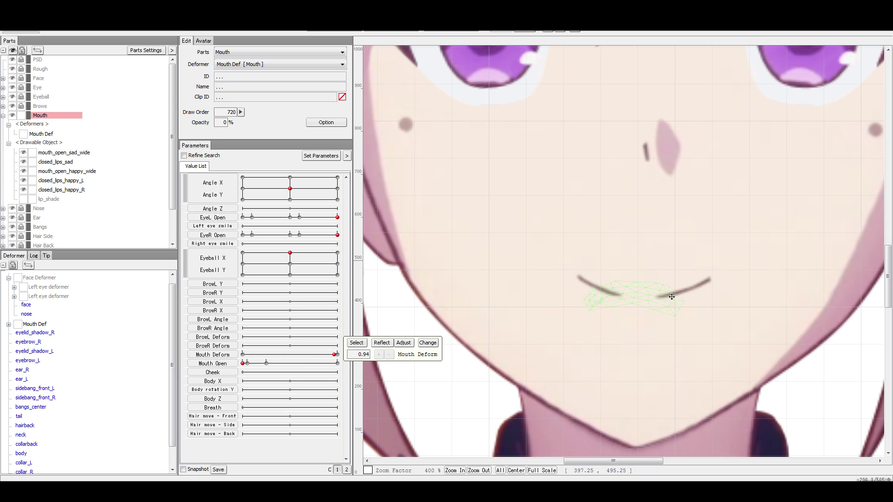
mouse_move(295, 357)
mouse_down()
mouse_move(279, 361)
mouse_move(299, 368)
mouse_move(261, 363)
mouse_move(291, 376)
mouse_move(272, 374)
mouse_move(333, 375)
mouse_move(260, 379)
mouse_move(310, 382)
mouse_move(190, 375)
mouse_up()
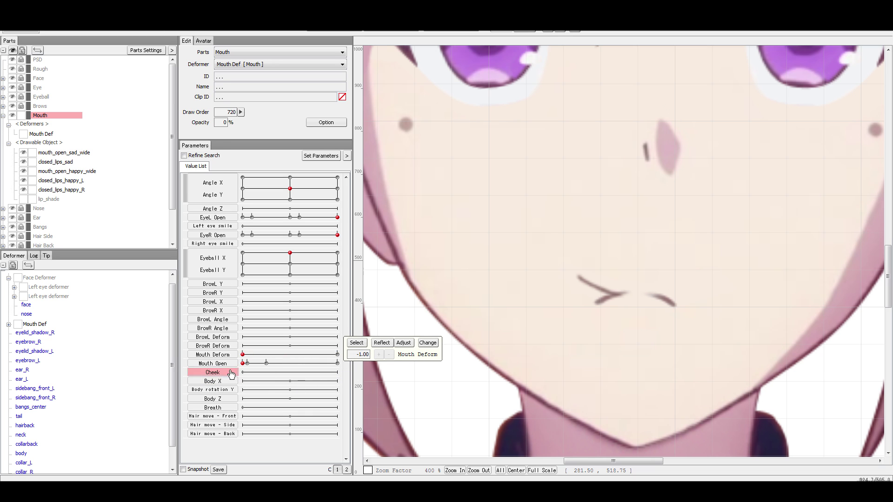
Lay a three-point deform curve along closed_lips_happy_R at Mouth Deform -1.
click(595, 287)
scroll(594, 287, up, 4)
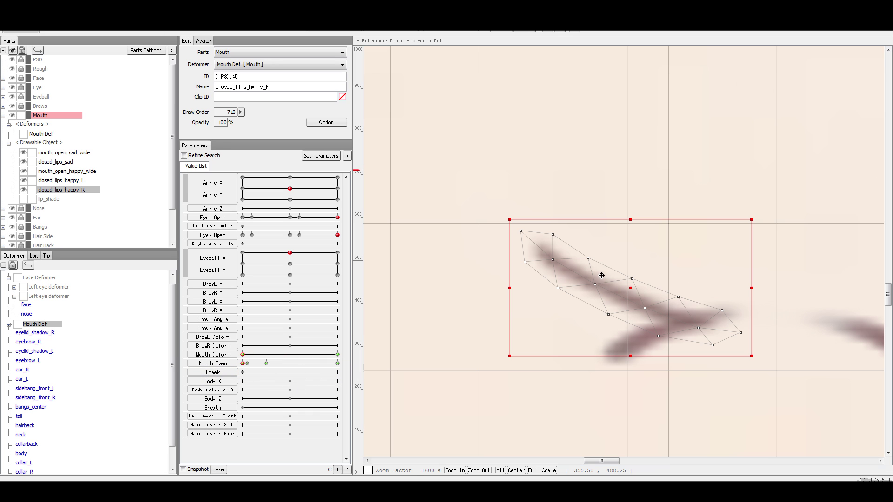
click(576, 31)
click(508, 217)
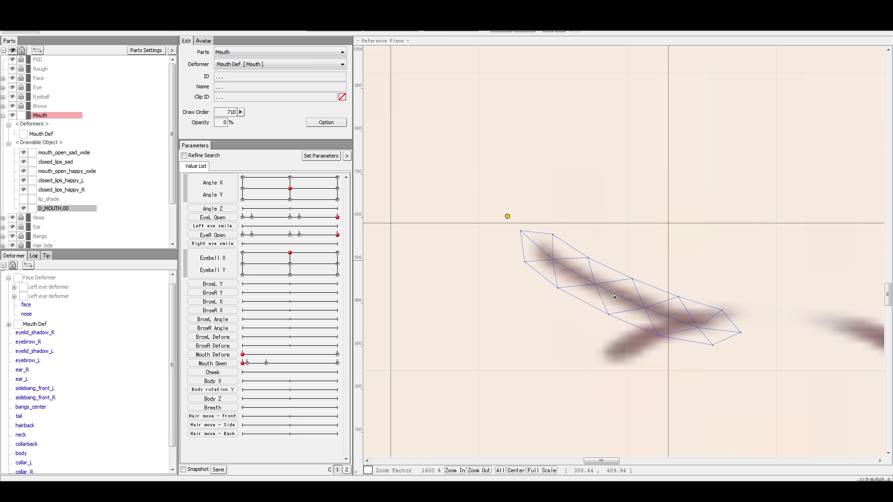
click(612, 287)
click(739, 334)
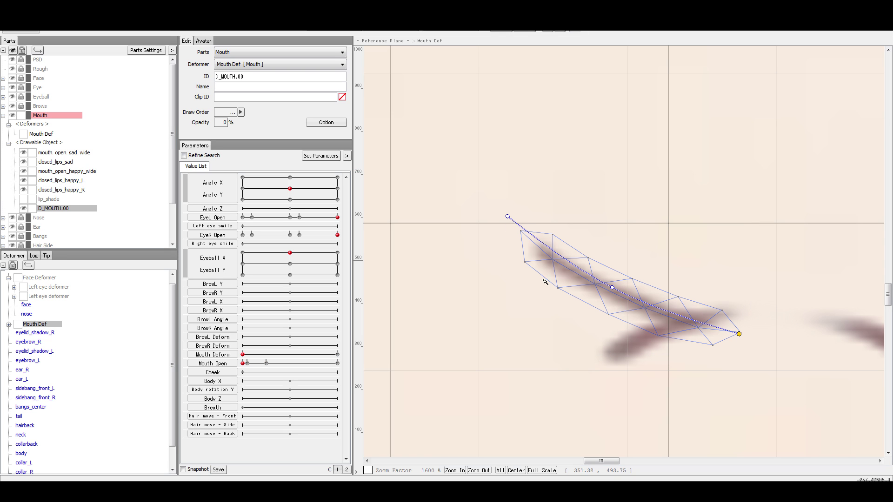
Bend closed_lips_happy_R down onto the matching sad lip stroke by reshaping its deform curve, and delete the curve.
drag(507, 216, 599, 396)
drag(612, 287, 643, 331)
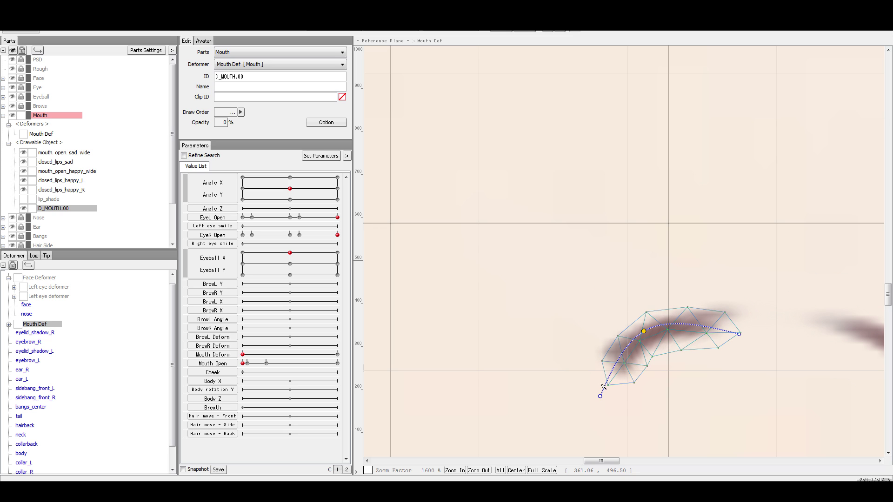
drag(600, 396, 582, 368)
drag(740, 333, 760, 308)
key(Delete)
key(Delete)
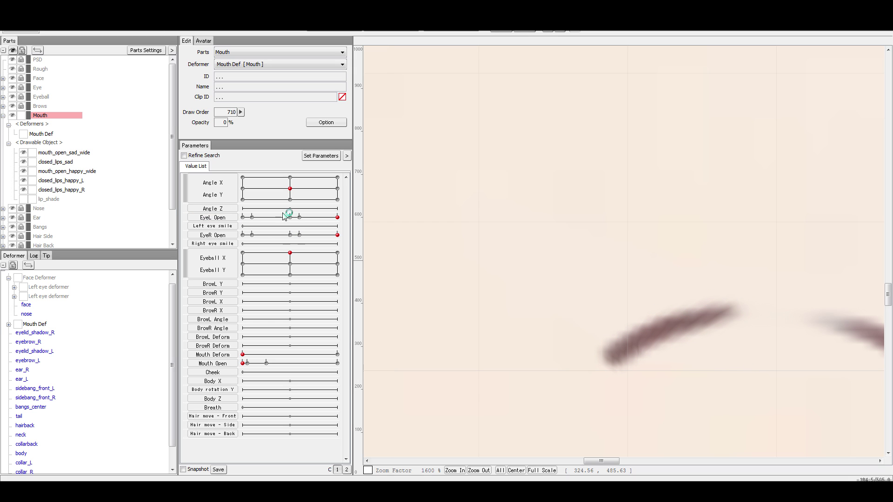
Preview the closed mouth's transition from sad to happy by sweeping Mouth Deform from -1 to 1.
scroll(581, 324, down, 2)
drag(695, 355, 598, 333)
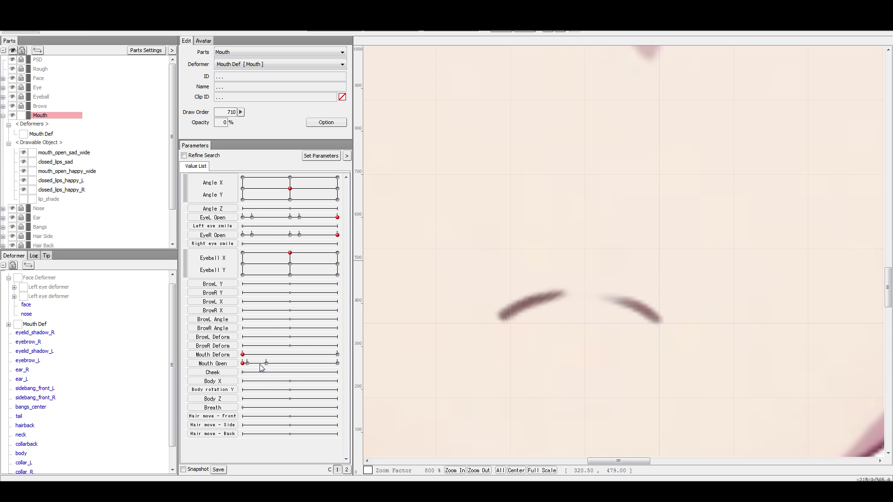
drag(243, 354, 354, 363)
click(875, 444)
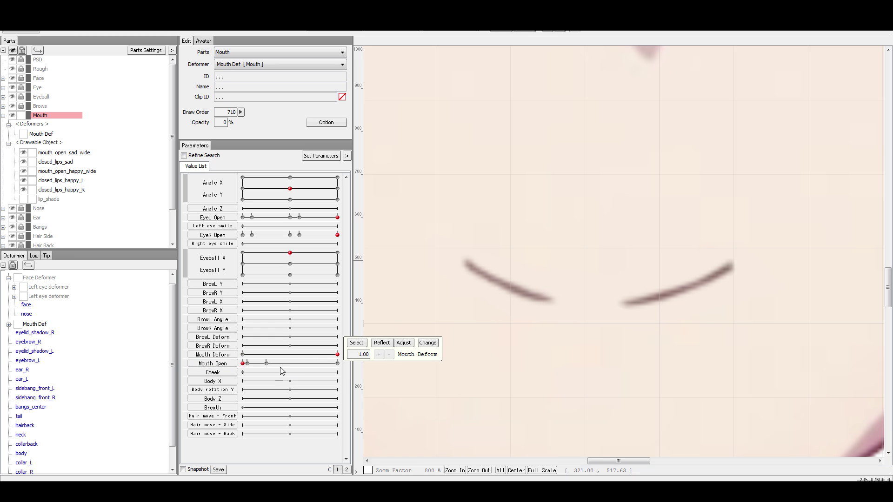
drag(273, 356, 369, 352)
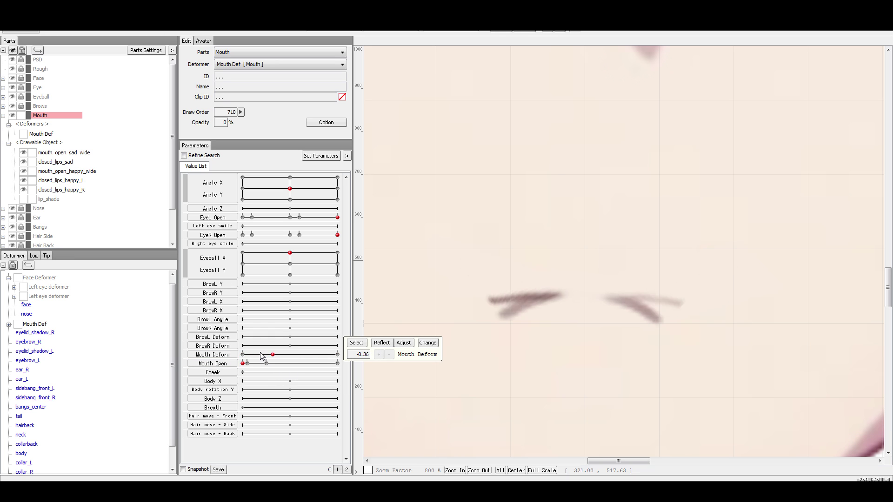
click(65, 163)
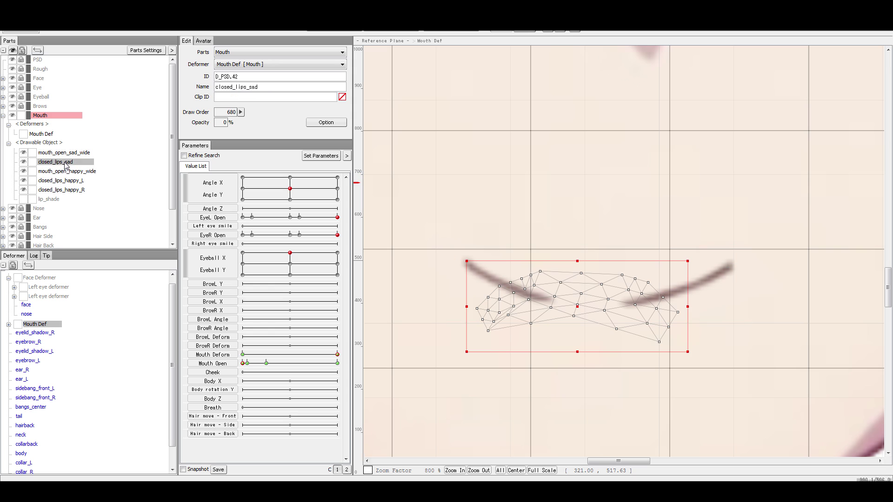
click(555, 251)
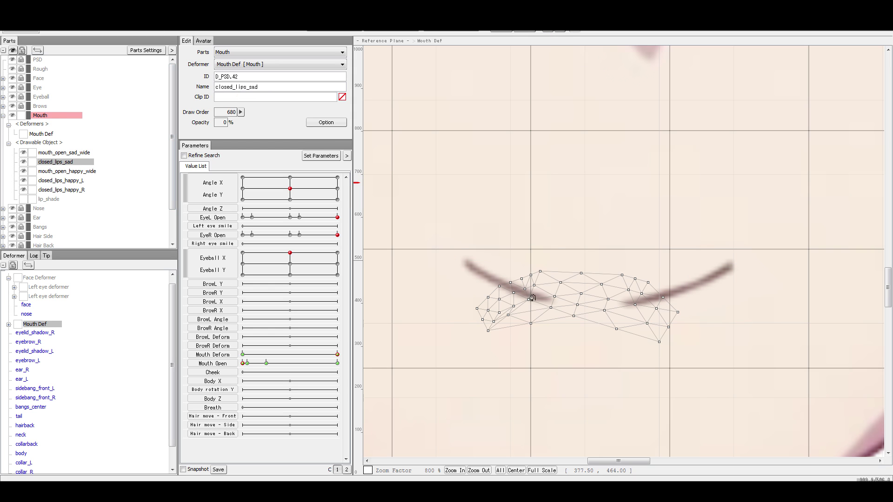
click(471, 323)
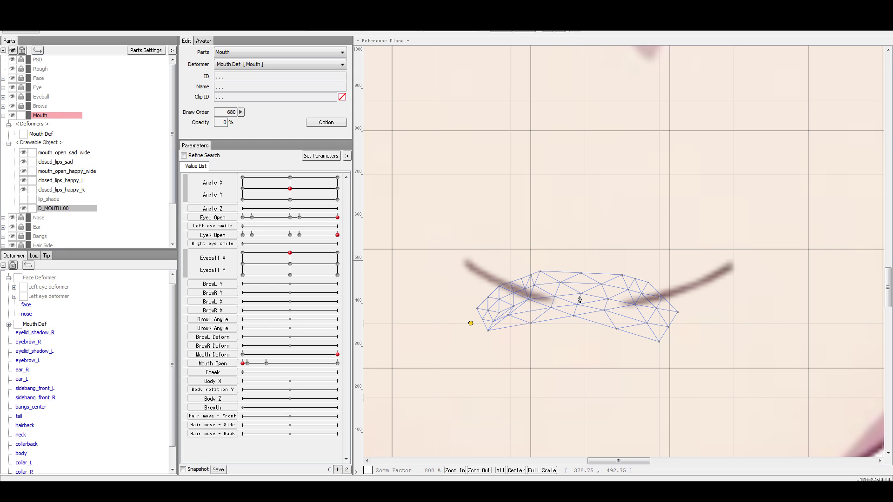
click(579, 296)
key(ctrl+z)
key(ctrl+z)
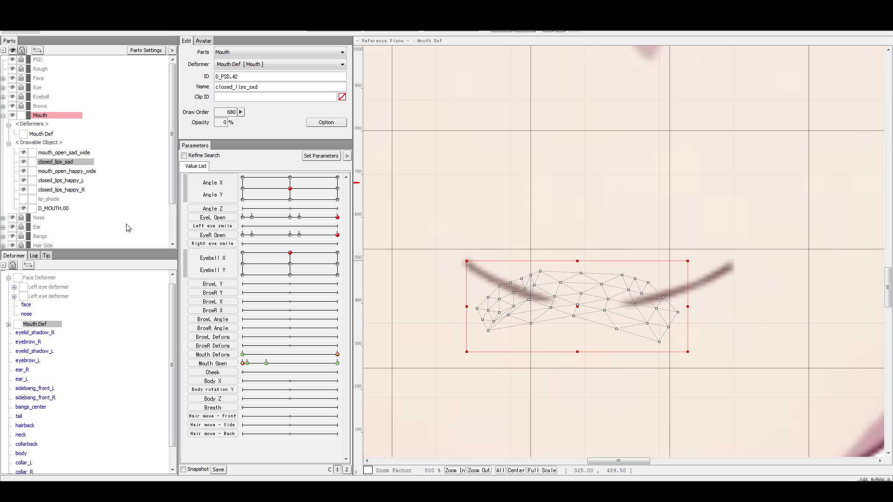
key(ctrl+z)
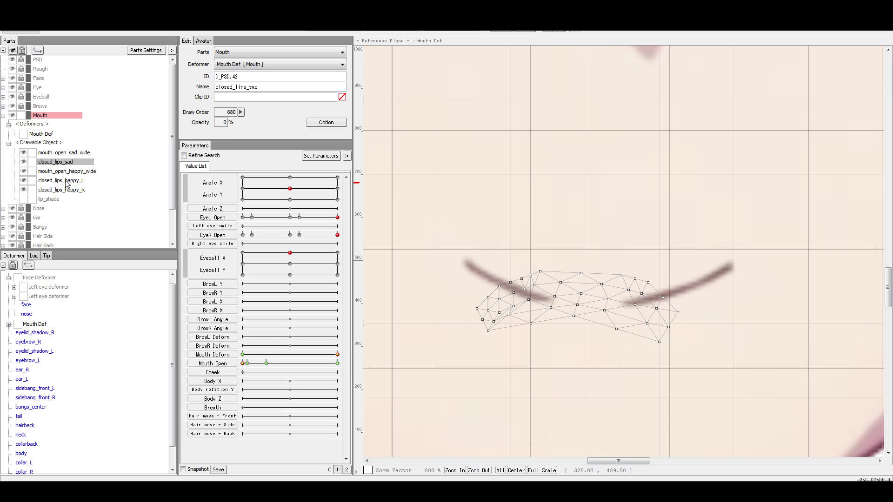
Set closed_lips_sad to 100% opacity at Mouth Deform 1 and lay a three-point deform curve along it.
click(23, 162)
click(24, 163)
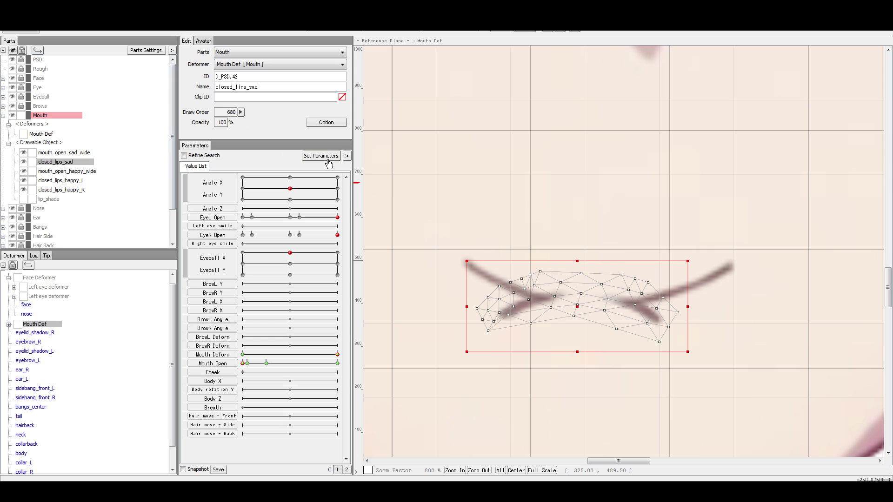
click(576, 32)
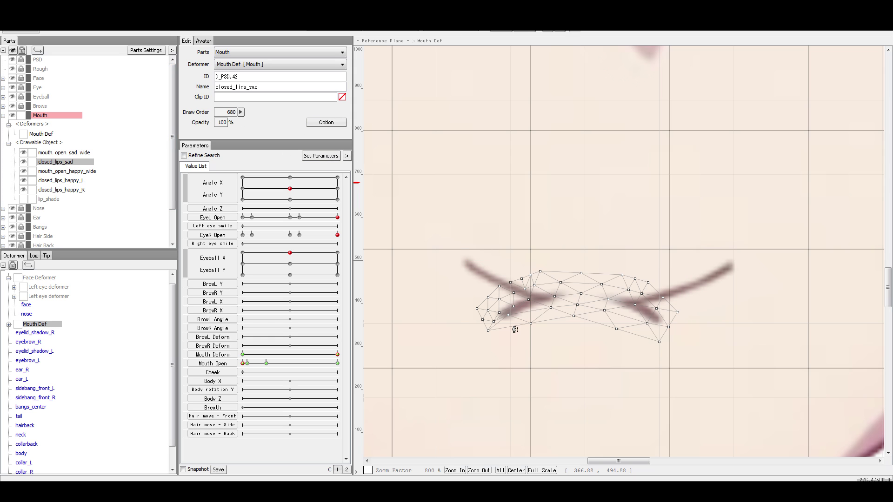
click(471, 327)
click(582, 297)
click(684, 335)
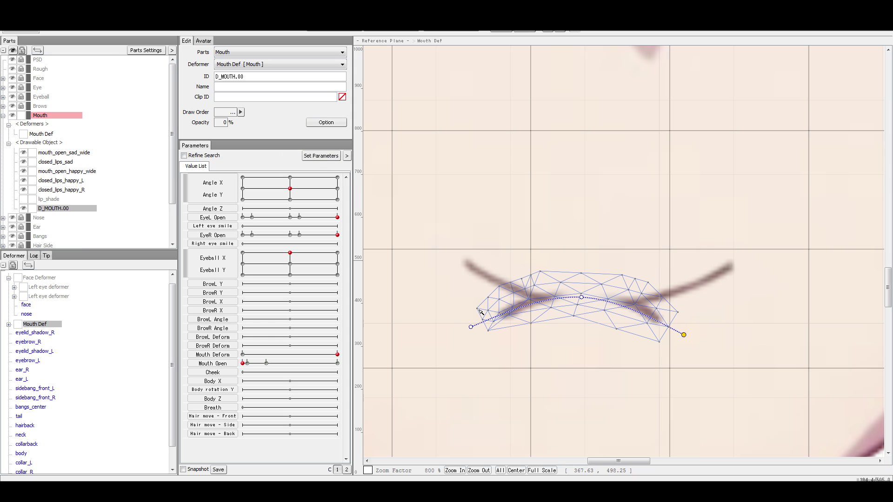
Bend closed_lips_sad up onto the two happy lip strokes by reshaping its deform curve, and delete the curve.
drag(471, 327, 428, 258)
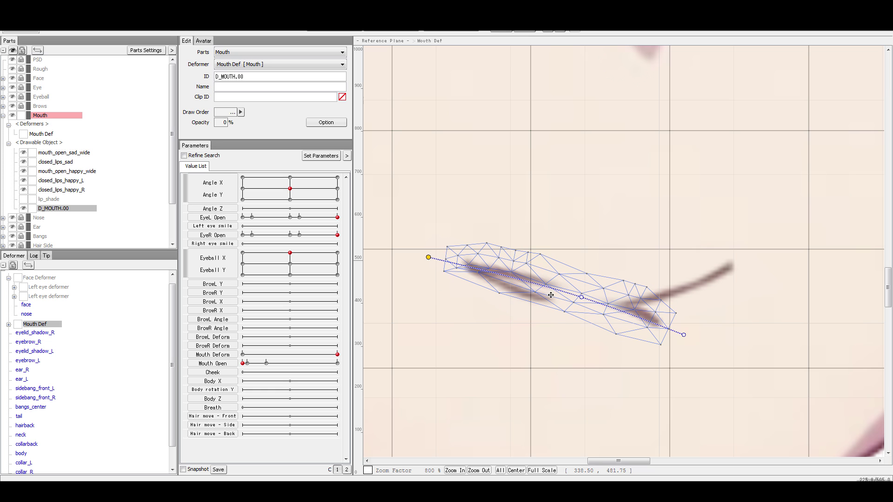
drag(683, 334, 770, 254)
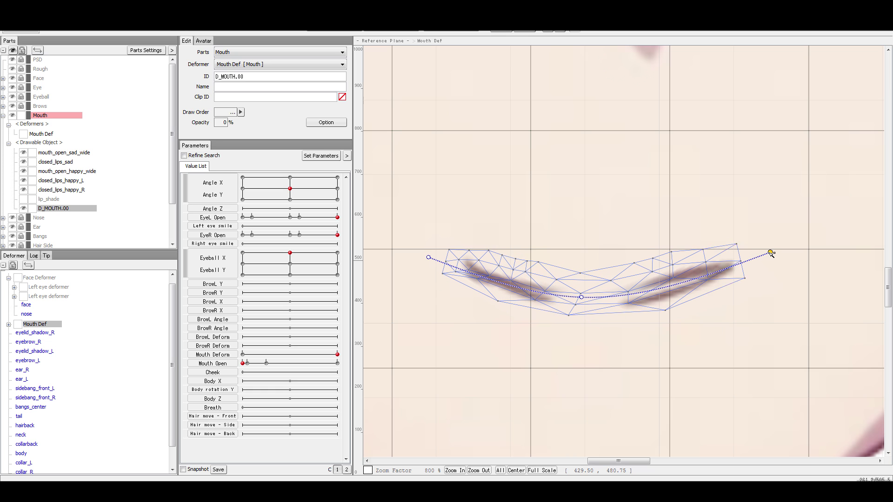
drag(581, 298, 580, 309)
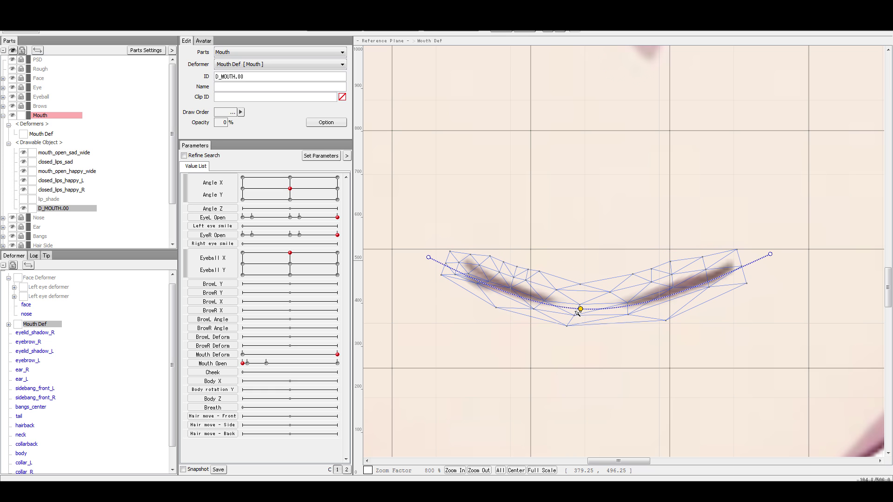
drag(430, 257, 436, 242)
key(Delete)
key(Delete)
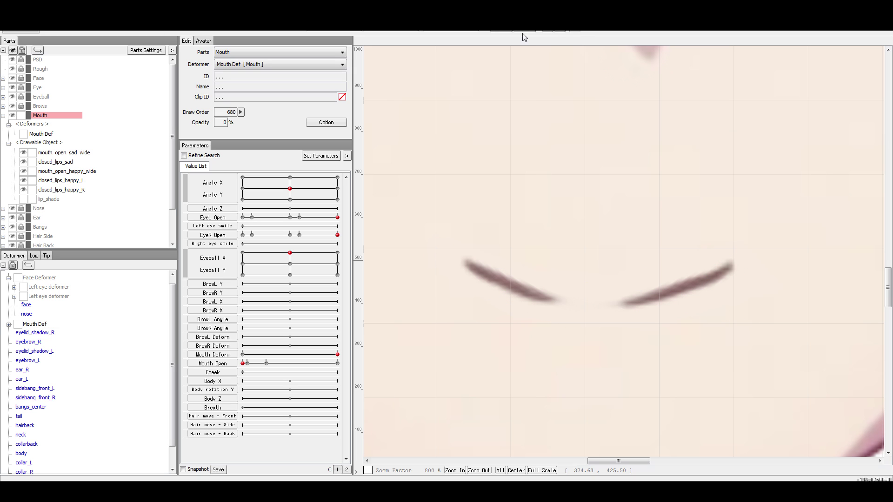
Set closed_lips_sad to 0% opacity at the happy closed-mouth key.
click(529, 300)
click(596, 304)
click(73, 155)
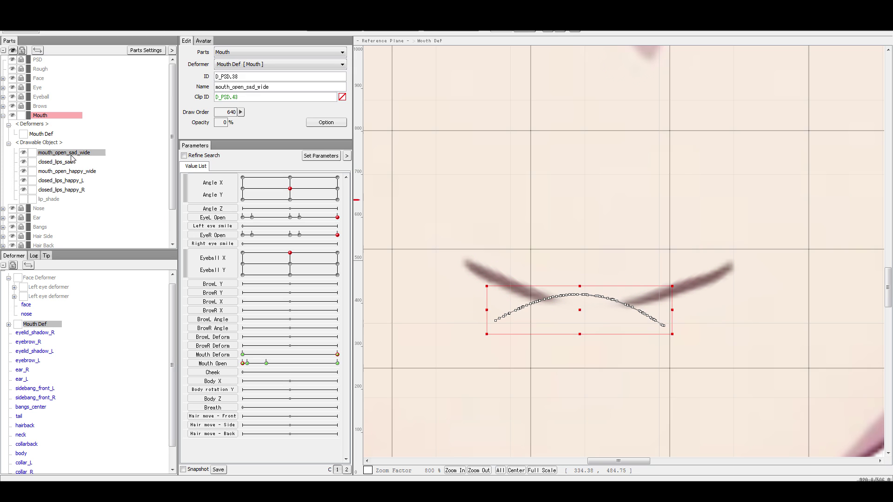
click(64, 162)
drag(210, 123, 110, 135)
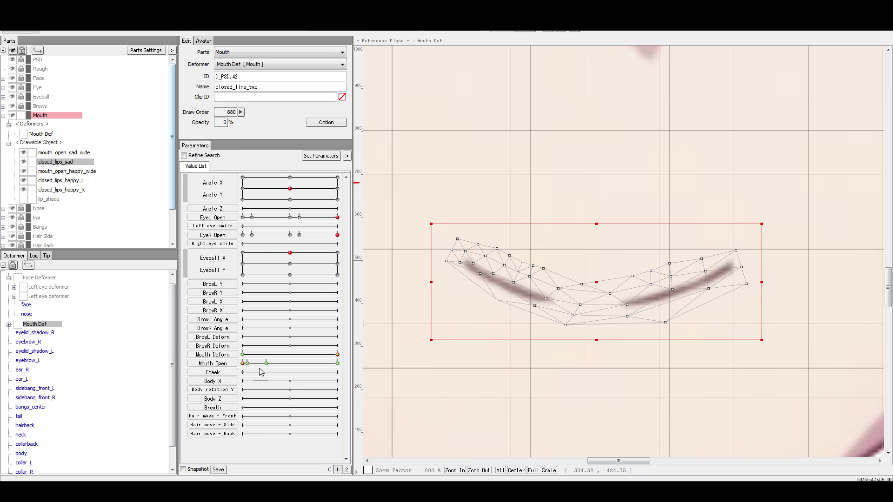
Preview the mouth with nothing selected by sweeping Mouth Deform and stepping the sad mouth through its Mouth Open keys.
mouse_move(243, 354)
mouse_down()
mouse_move(364, 367)
mouse_move(201, 367)
mouse_move(321, 363)
mouse_move(250, 363)
mouse_move(317, 362)
mouse_move(259, 361)
mouse_move(313, 356)
mouse_move(329, 363)
mouse_move(209, 361)
mouse_move(243, 345)
mouse_move(252, 363)
mouse_move(238, 356)
mouse_move(332, 355)
mouse_move(224, 362)
mouse_move(238, 370)
mouse_up()
click(514, 379)
scroll(516, 377, down, 4)
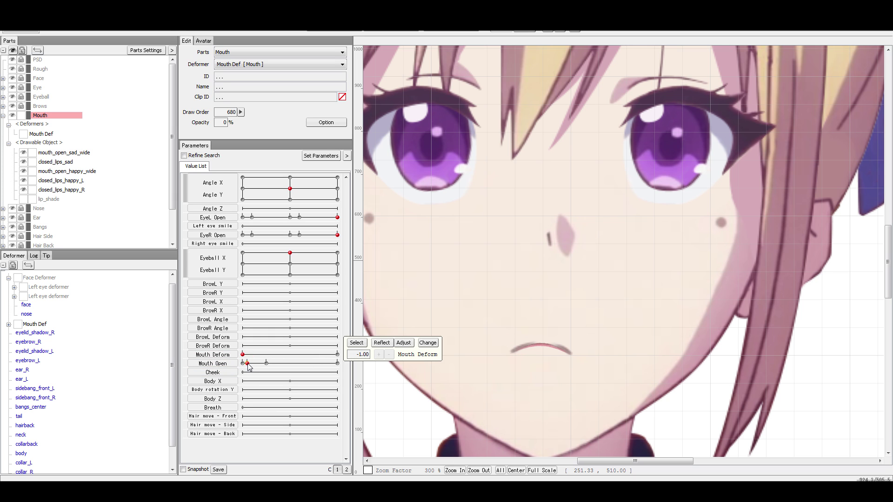
click(268, 364)
drag(243, 355, 377, 354)
click(337, 364)
scroll(595, 345, up, 1)
scroll(536, 310, up, 3)
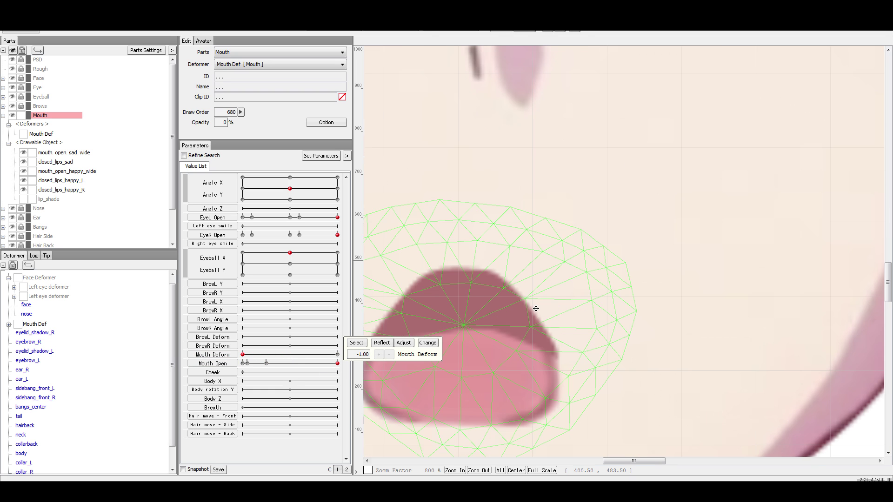
Examine which sad and happy mouth parts overlap at Mouth Deform -1 and Mouth Open 0.05.
scroll(534, 309, down, 3)
click(267, 364)
click(247, 364)
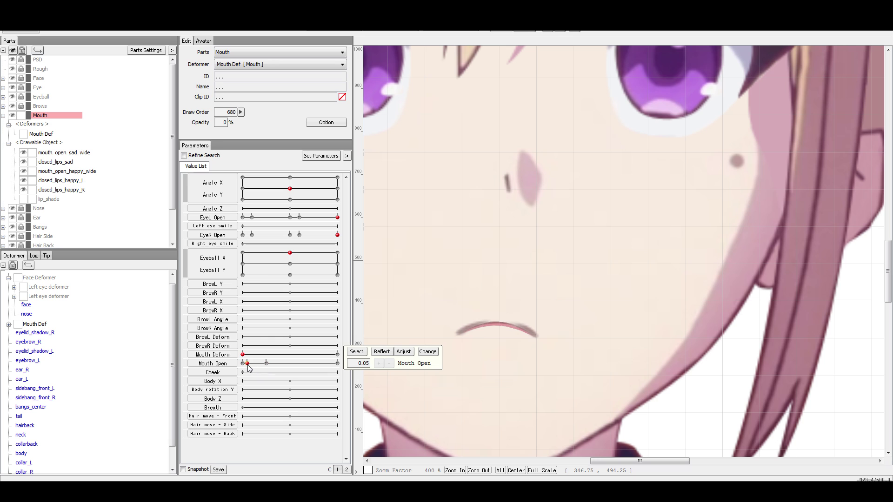
scroll(557, 314, up, 3)
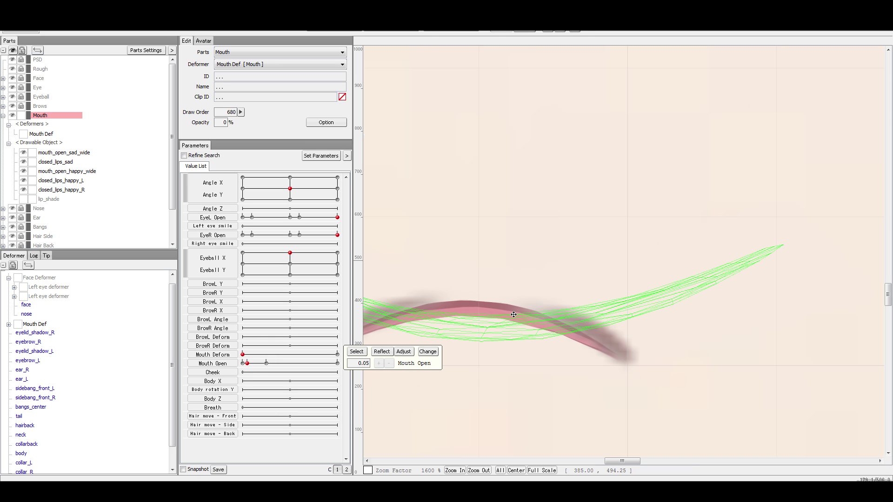
scroll(557, 314, down, 1)
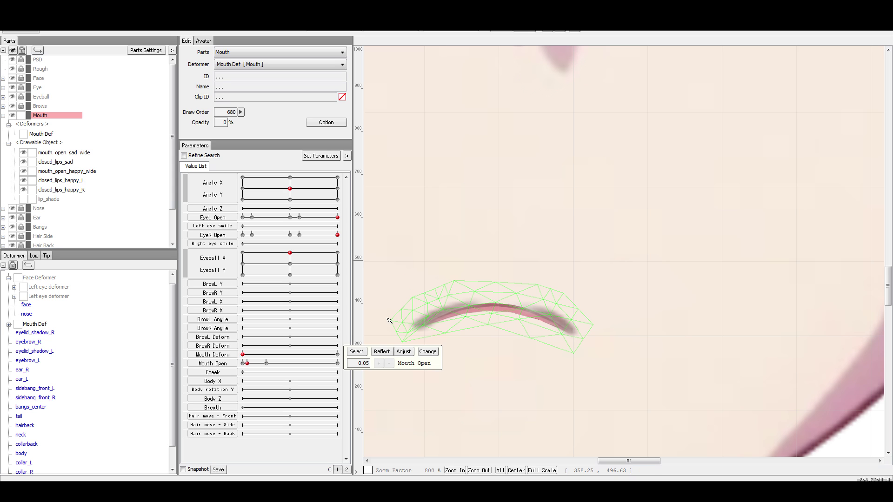
click(93, 162)
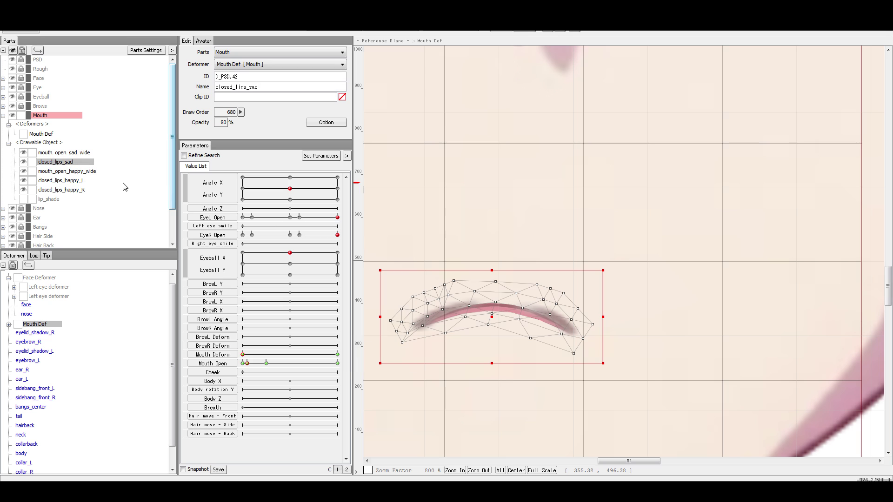
click(521, 395)
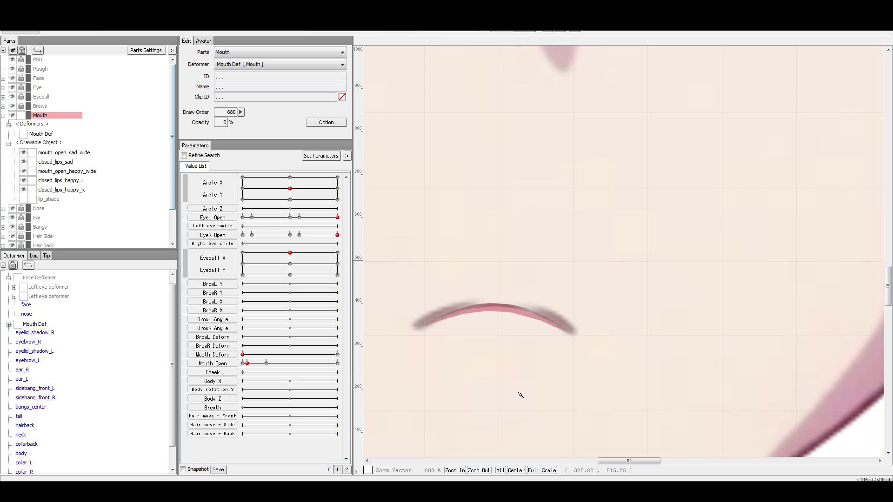
click(77, 162)
click(71, 171)
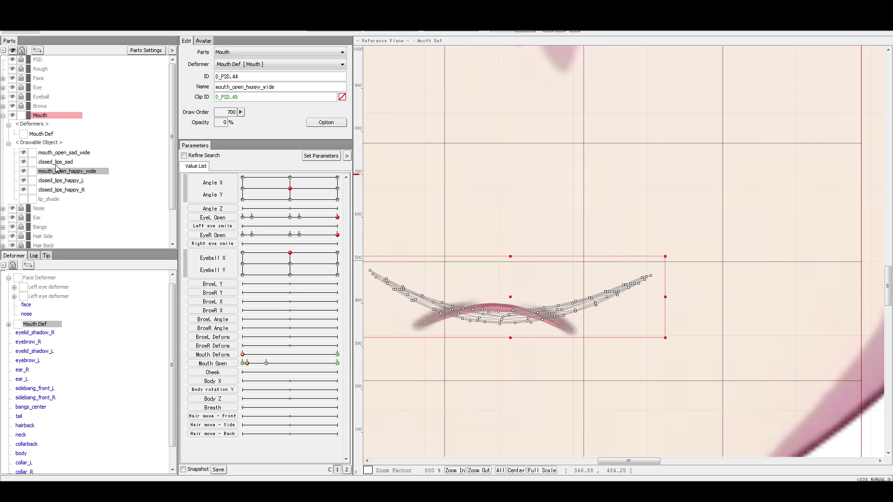
click(69, 181)
click(71, 160)
click(77, 152)
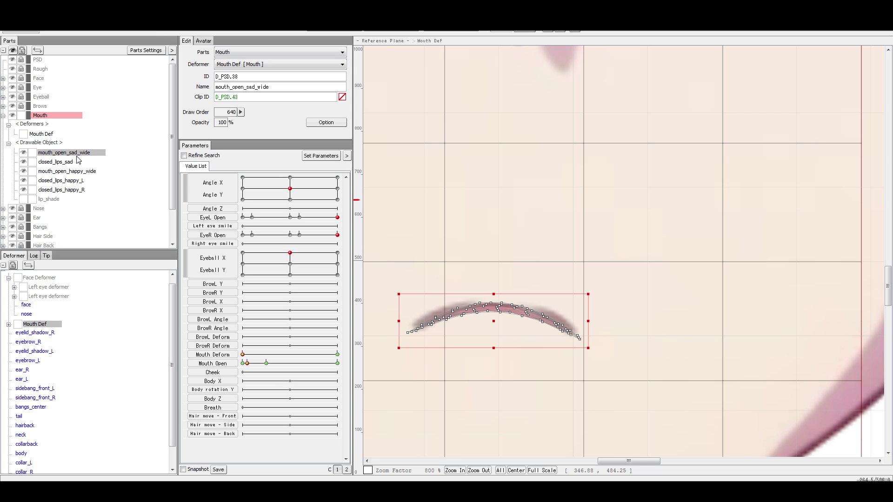
Compare mouth_open_happy_wide and mouth_open_sad_wide at Mouth Deform 1 with Mouth Open at its widest key.
click(337, 363)
click(337, 354)
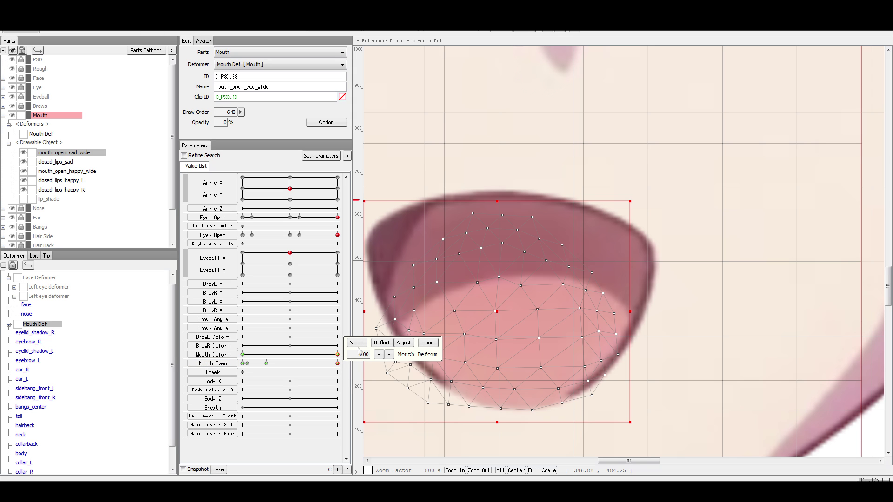
click(748, 302)
scroll(747, 302, down, 2)
drag(314, 357, 555, 360)
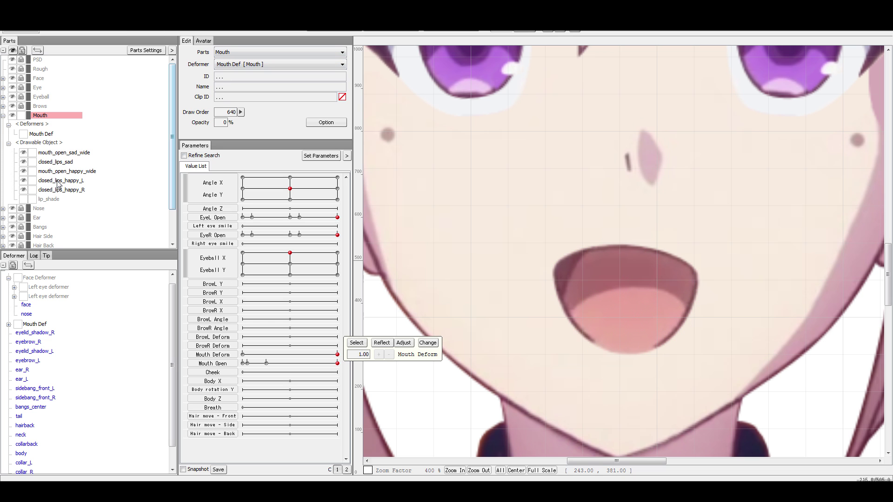
click(71, 172)
click(83, 153)
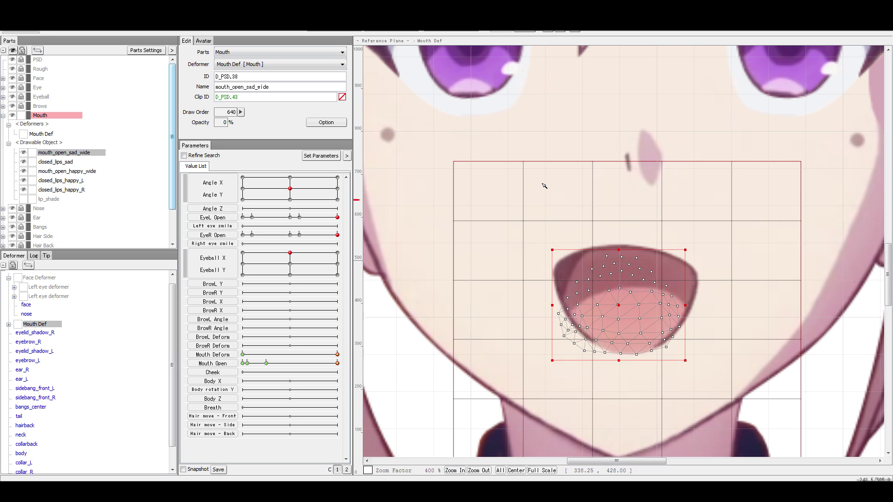
click(690, 279)
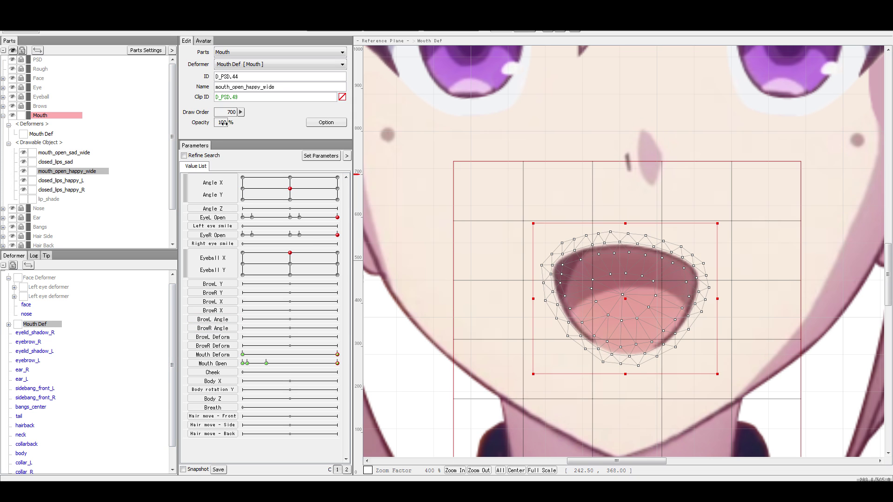
click(75, 155)
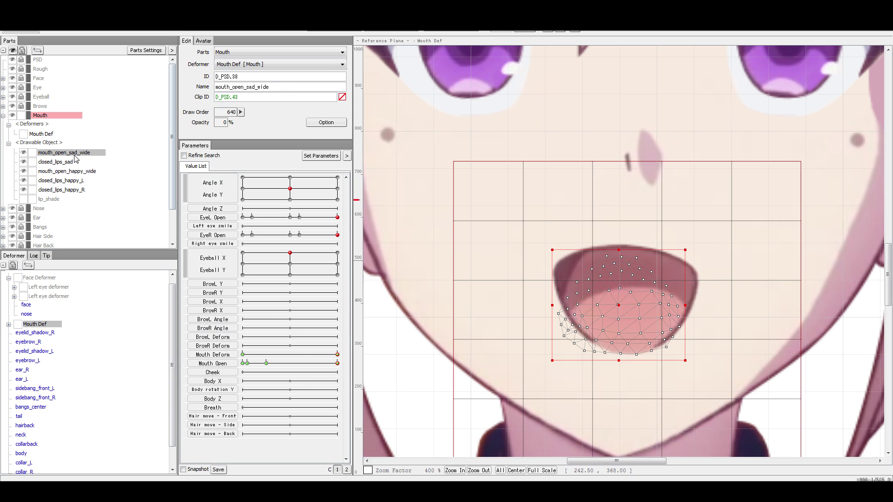
Set mouth_open_happy_wide to 40% opacity and mouth_open_sad_wide to 100% at the widest happy mouth key.
click(76, 172)
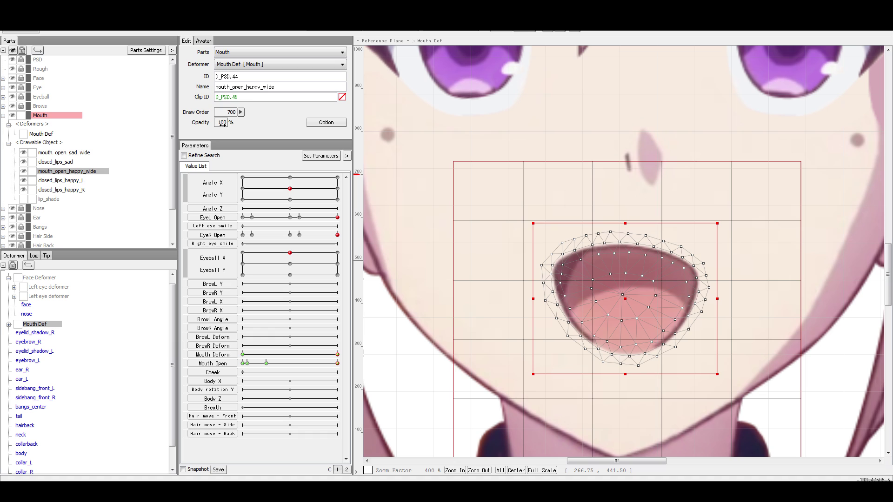
drag(216, 124, 130, 135)
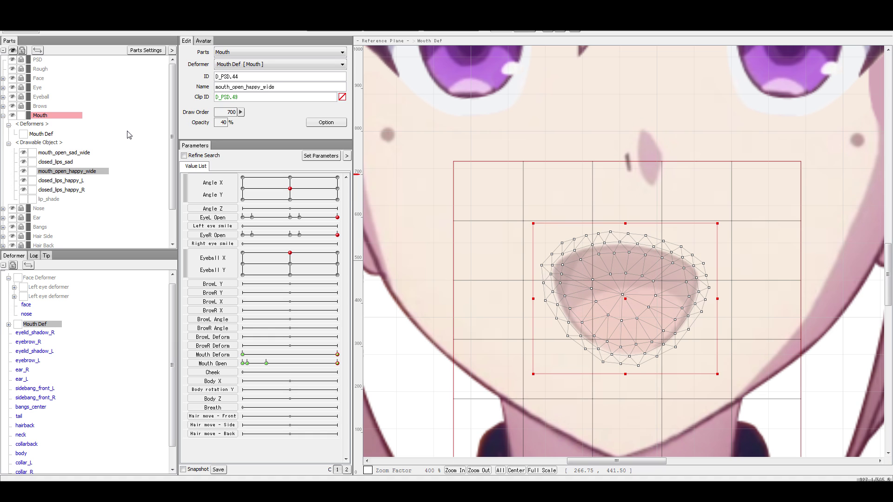
click(64, 153)
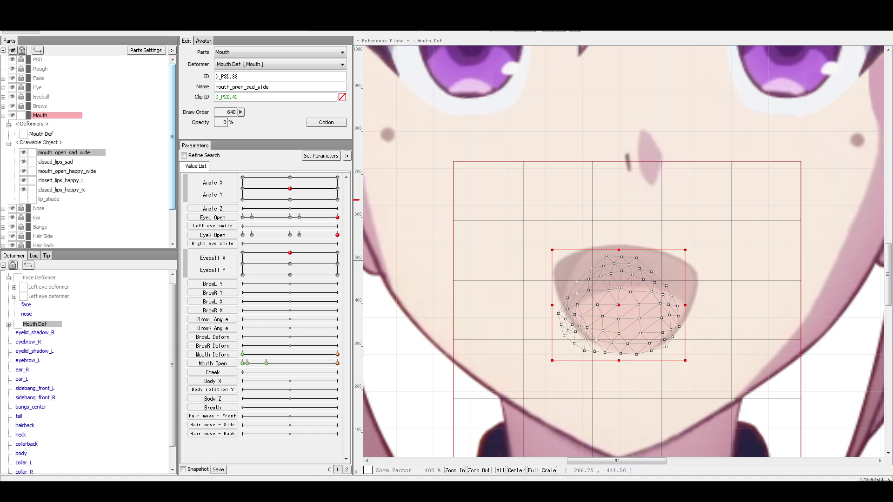
drag(256, 128, 304, 106)
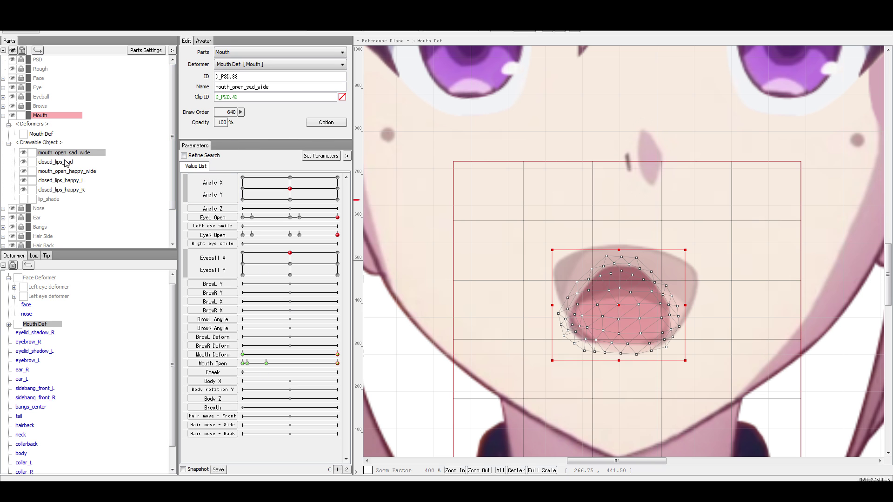
Select mouth_open_happy_wide and start a deform curve for it.
click(74, 171)
scroll(691, 295, up, 2)
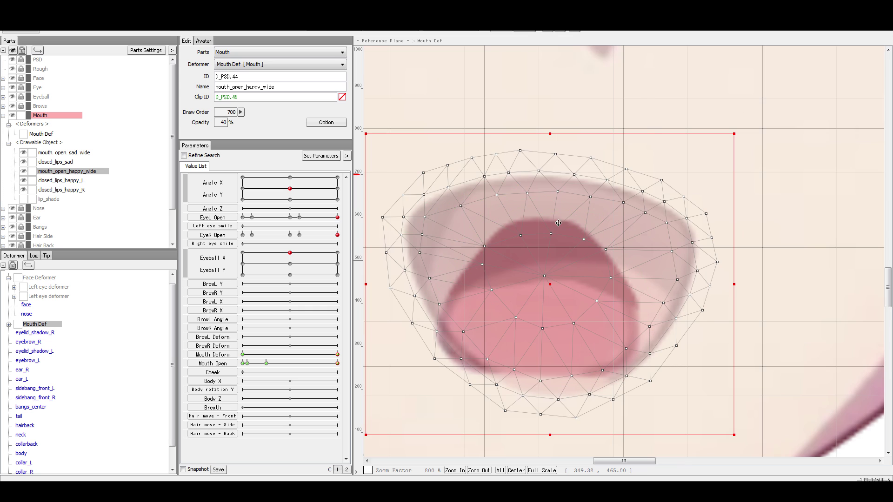
scroll(560, 225, down, 1)
scroll(559, 232, up, 3)
scroll(554, 251, down, 1)
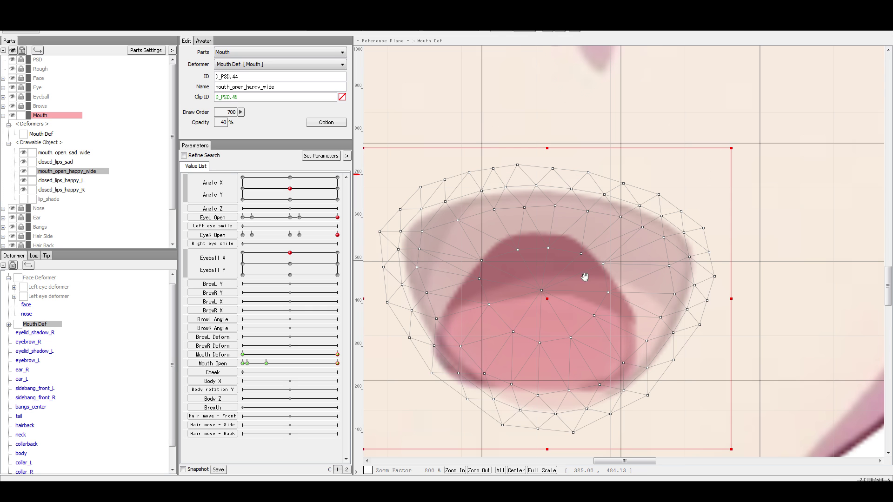
drag(584, 277, 640, 275)
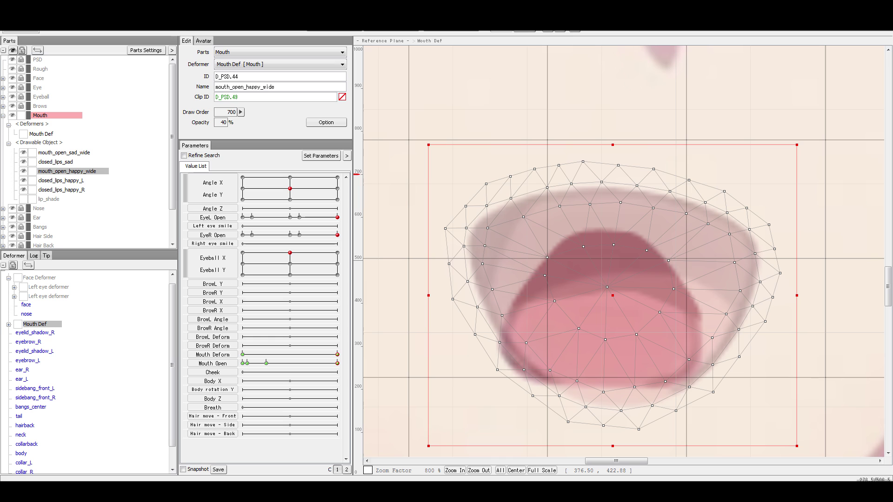
click(573, 29)
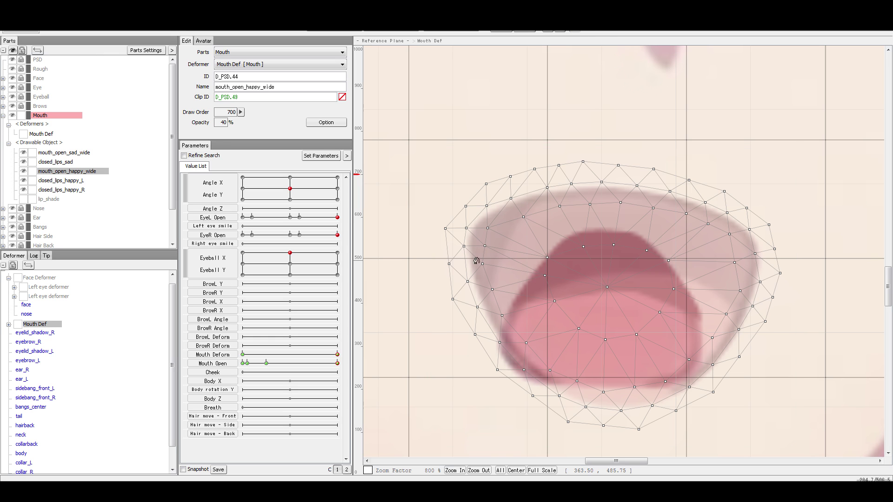
click(475, 218)
click(517, 187)
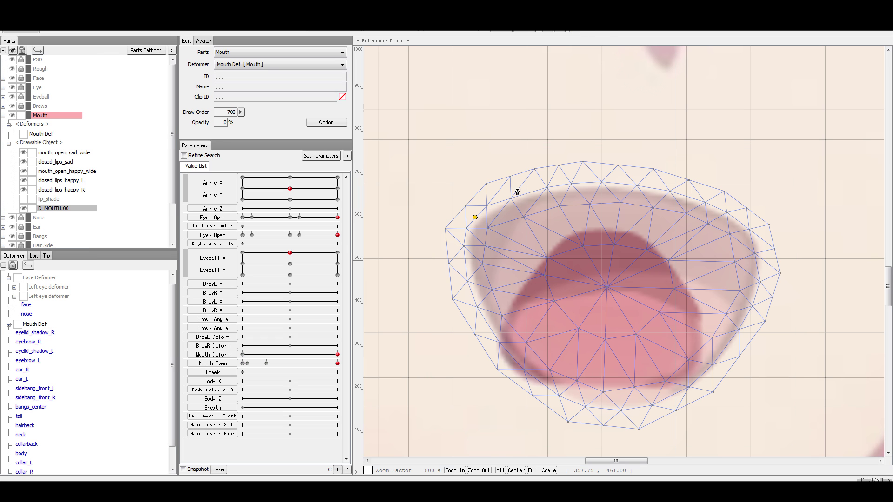
key(ctrl+z)
click(609, 180)
key(ctrl+z)
key(ctrl+z)
Draw a closed seven-point deform curve around the outer edge of the mouth_open_happy_wide shape.
click(489, 197)
click(611, 176)
click(721, 208)
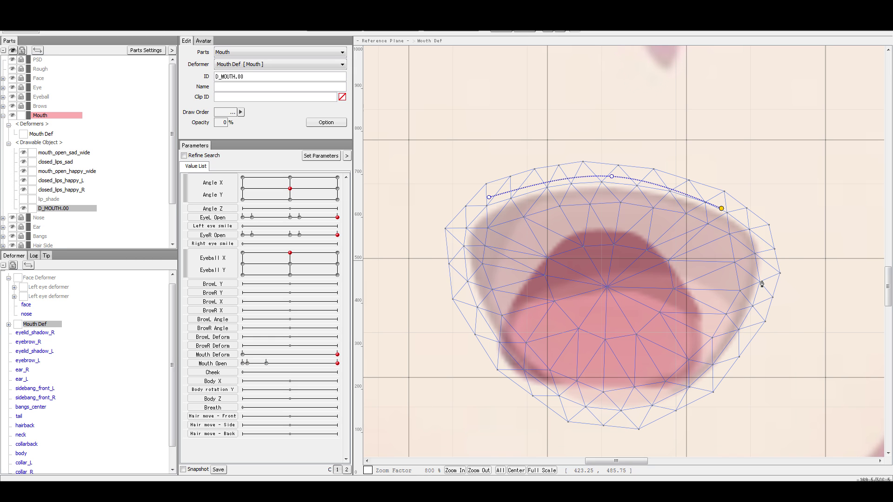
click(756, 263)
click(651, 408)
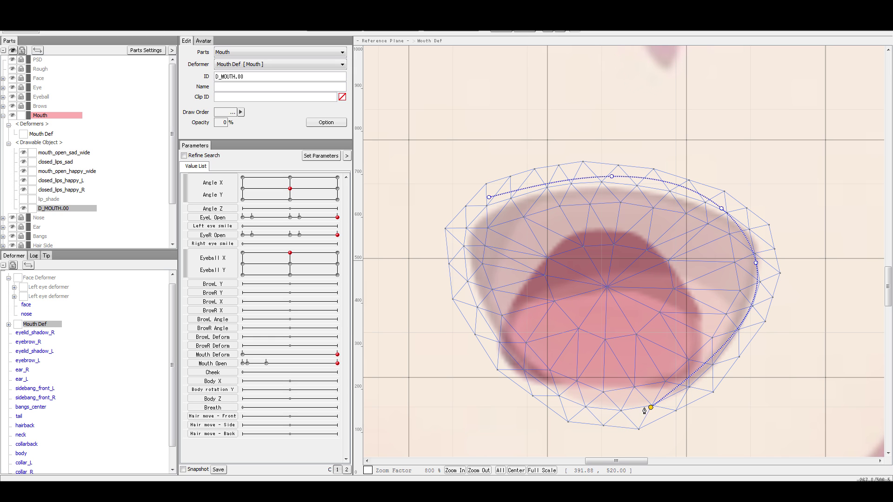
click(539, 384)
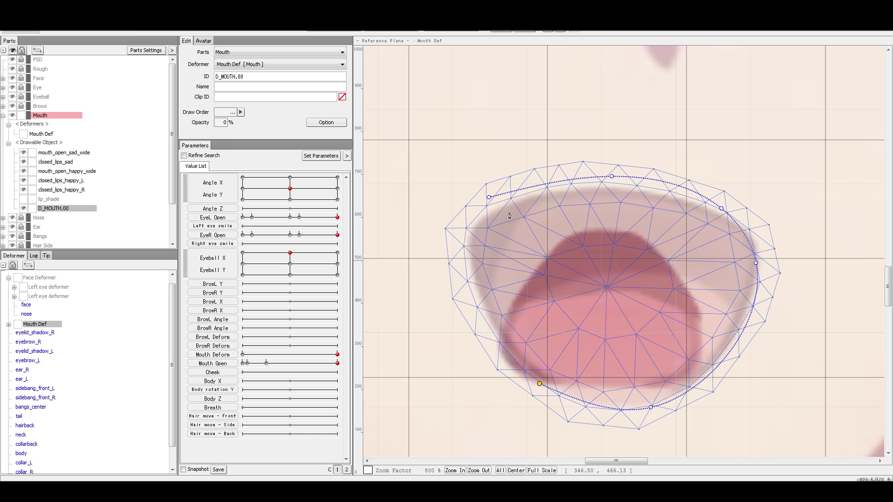
click(467, 277)
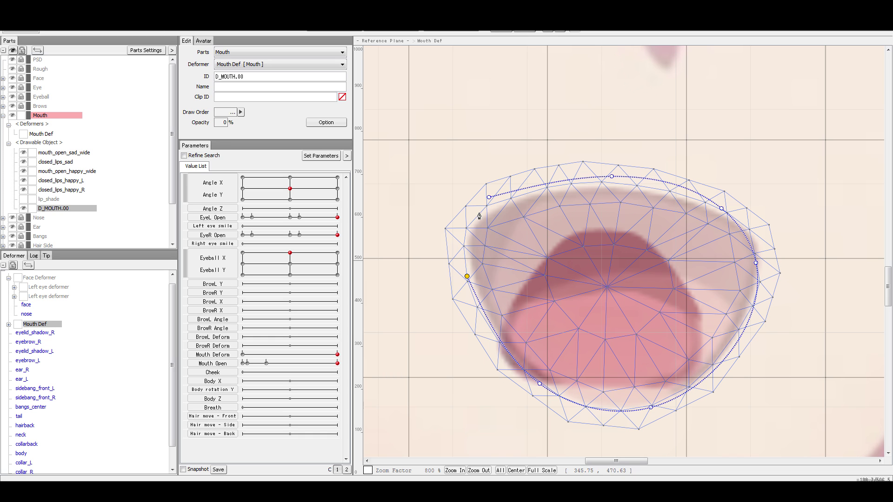
click(489, 198)
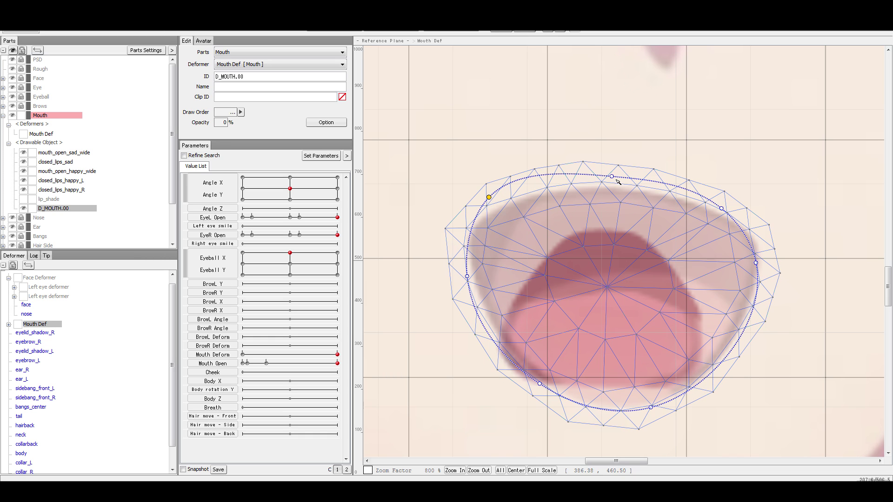
drag(611, 177, 611, 221)
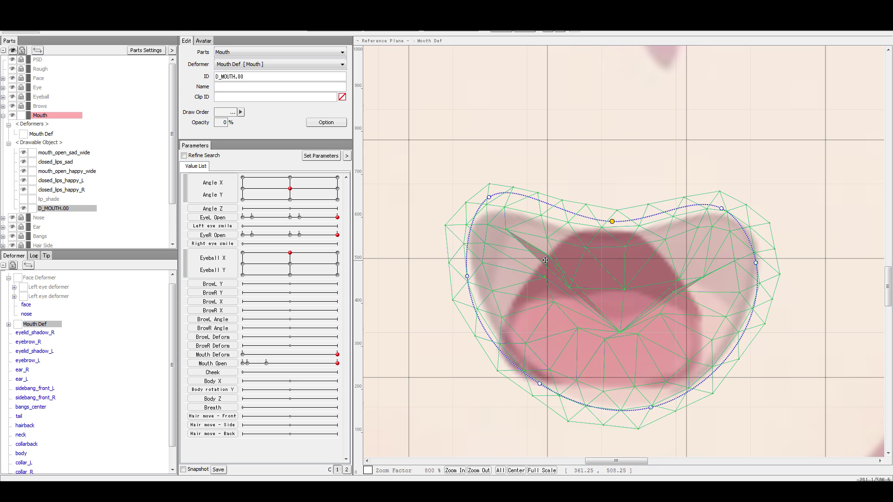
drag(489, 198, 481, 225)
key(ctrl+z)
key(ctrl+z)
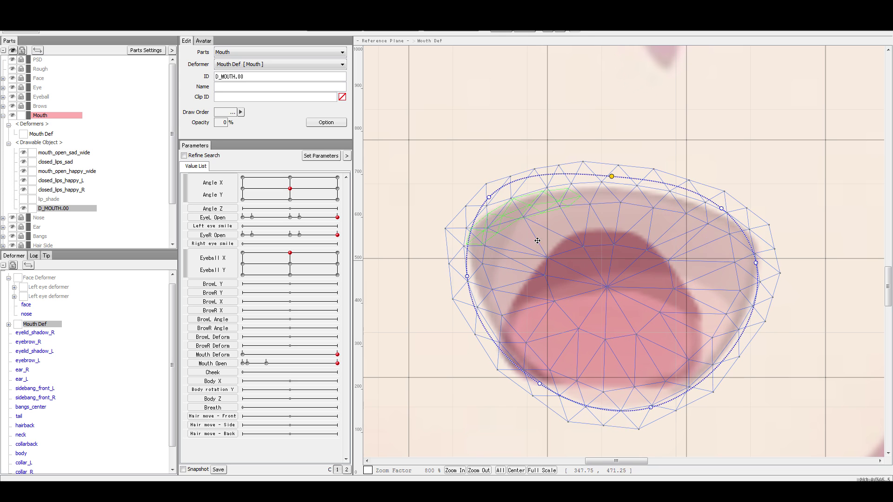
Lower the deform curve's top-centre and upper-left points slightly toward the sad mouth's upper edge.
drag(611, 177, 613, 196)
click(489, 198)
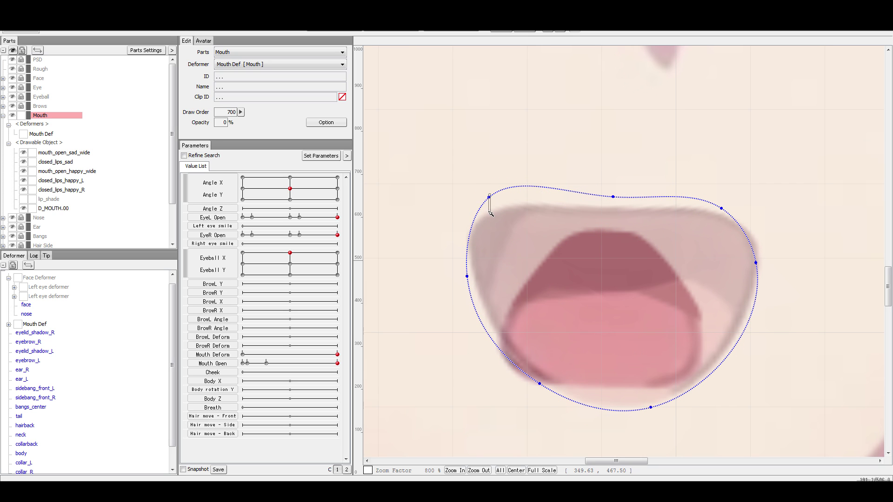
drag(489, 197, 490, 217)
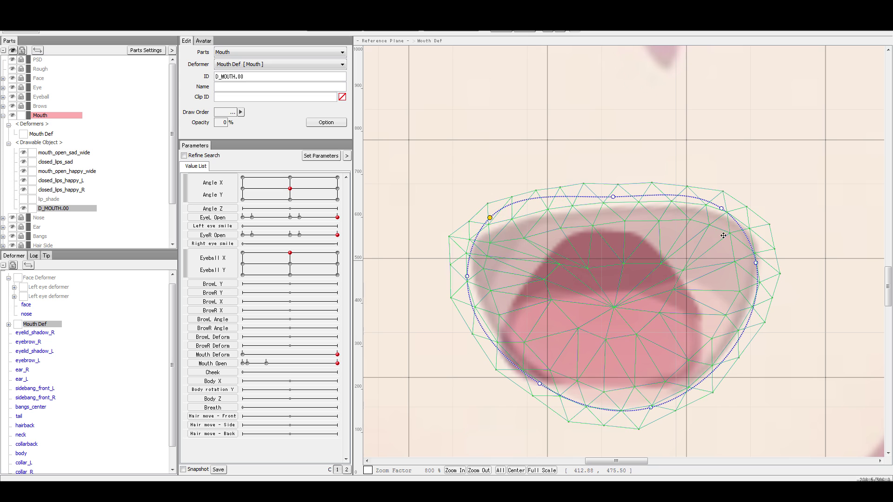
drag(721, 209, 718, 242)
key(ctrl+z)
key(ctrl+z)
key(ctrl+z)
key(ctrl+z)
drag(721, 208, 722, 230)
key(ctrl+z)
drag(762, 273, 711, 203)
drag(740, 244, 739, 264)
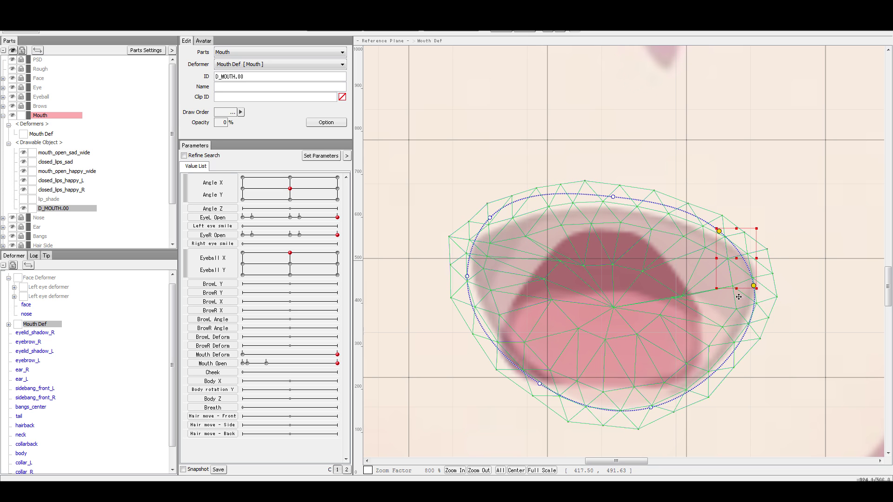
key(ctrl+z)
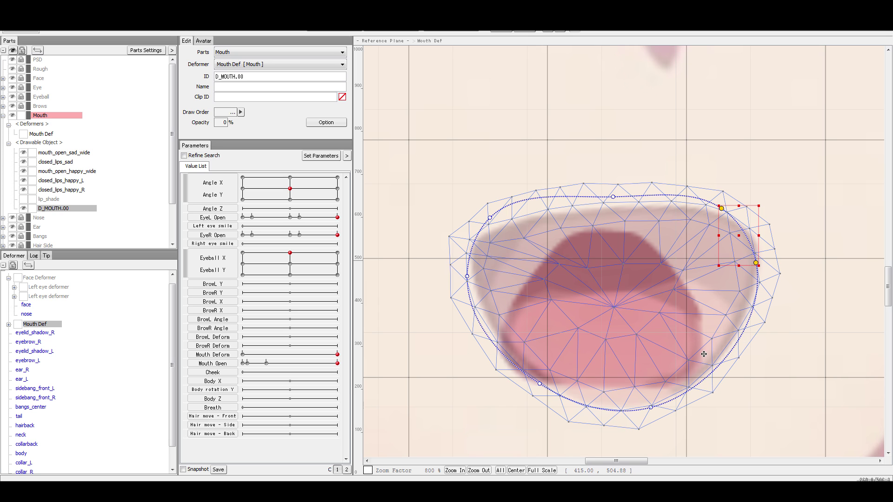
Lower the curve's five upper and side points to the sad mouth's top edge, moving the four beside the top-centre point further down.
click(468, 276)
shift+click(490, 218)
shift+click(720, 214)
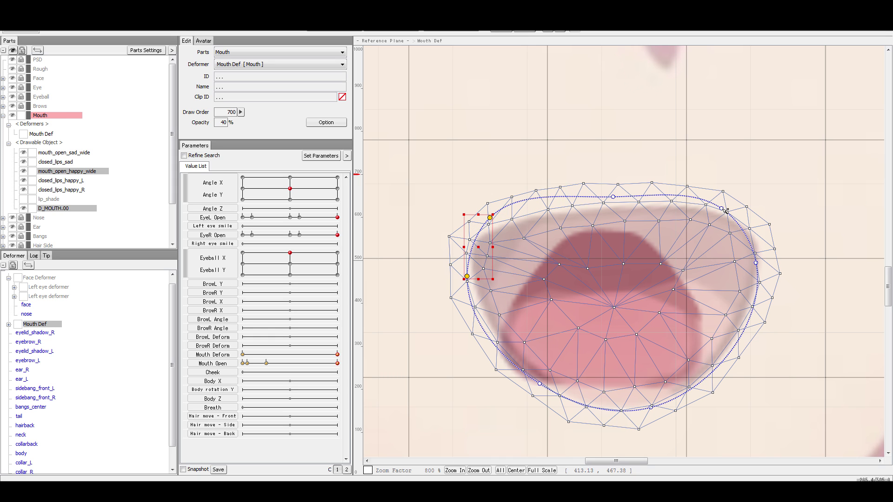
shift+click(722, 208)
shift+click(756, 265)
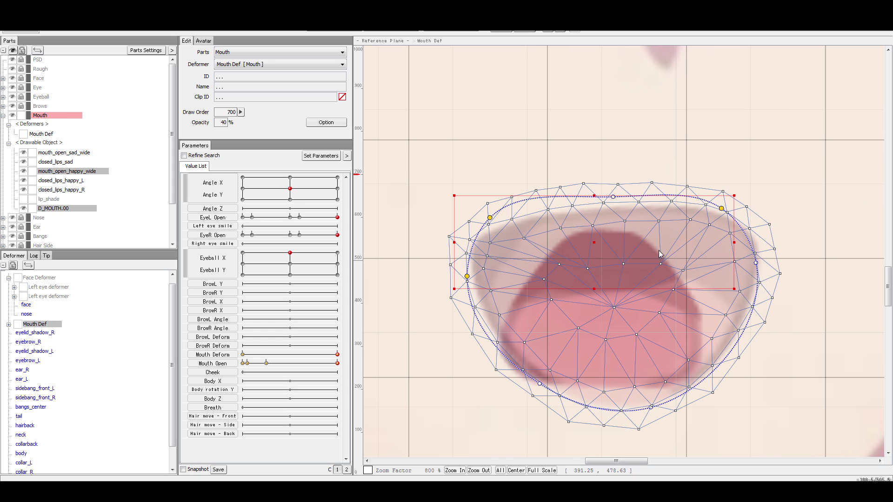
shift+click(755, 263)
shift+click(612, 197)
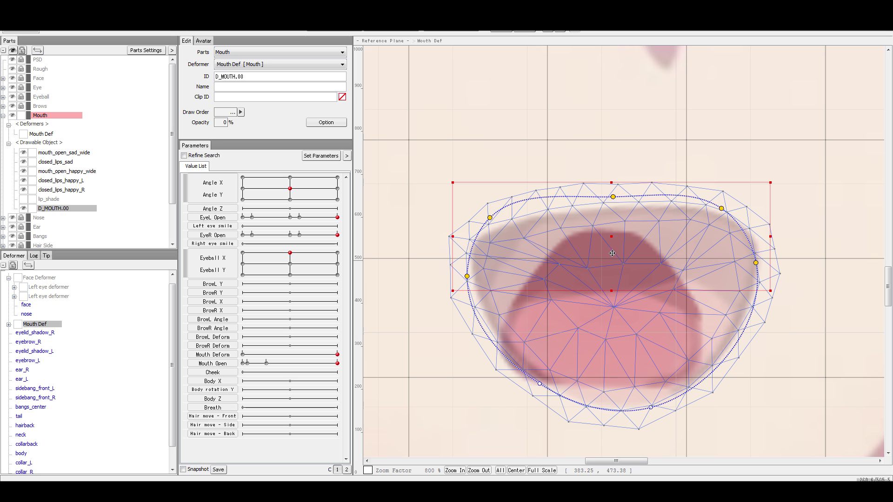
drag(607, 246, 604, 271)
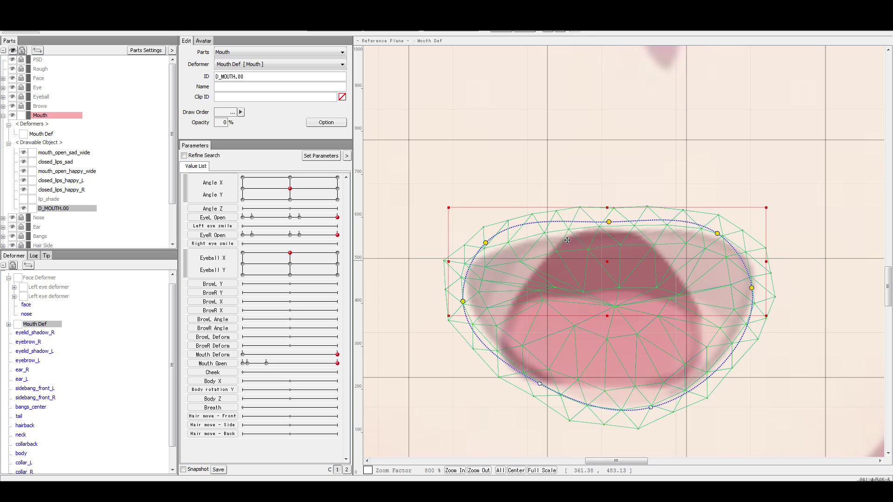
ctrl+click(610, 222)
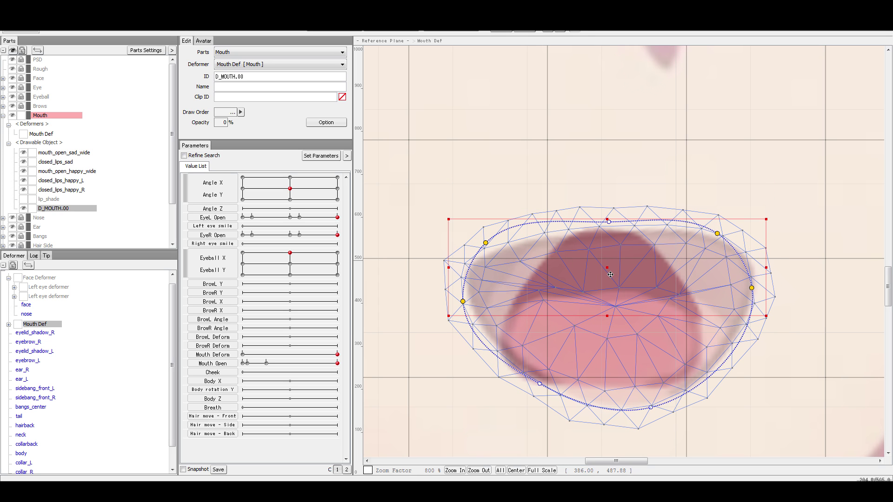
drag(612, 276, 612, 303)
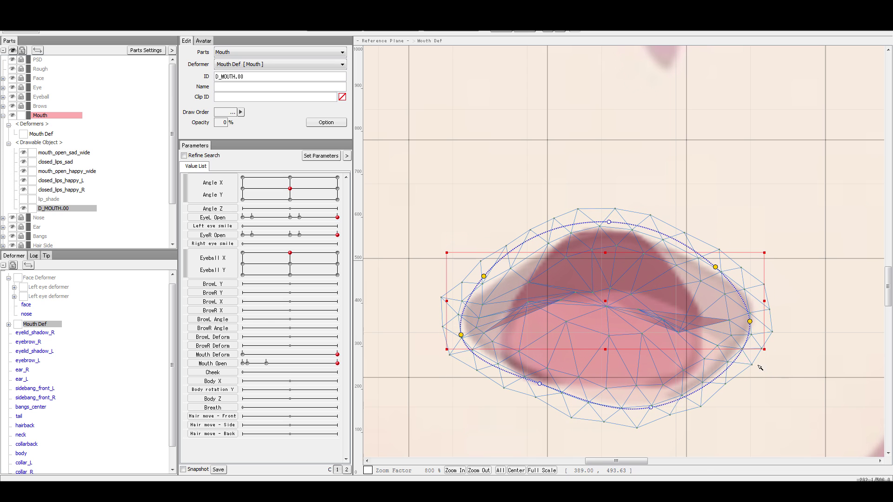
click(794, 376)
Pull the deform curve's two left-side points inward onto the sad mouth's left outline.
click(483, 276)
shift+click(461, 334)
drag(469, 308, 509, 323)
click(541, 273)
click(522, 294)
drag(522, 295, 540, 273)
Fit the curve's bottom and right-side points to the sad mouth's outline and delete the finished deform curve.
drag(539, 383, 548, 385)
drag(650, 407, 645, 390)
drag(748, 324, 705, 353)
drag(715, 268, 682, 285)
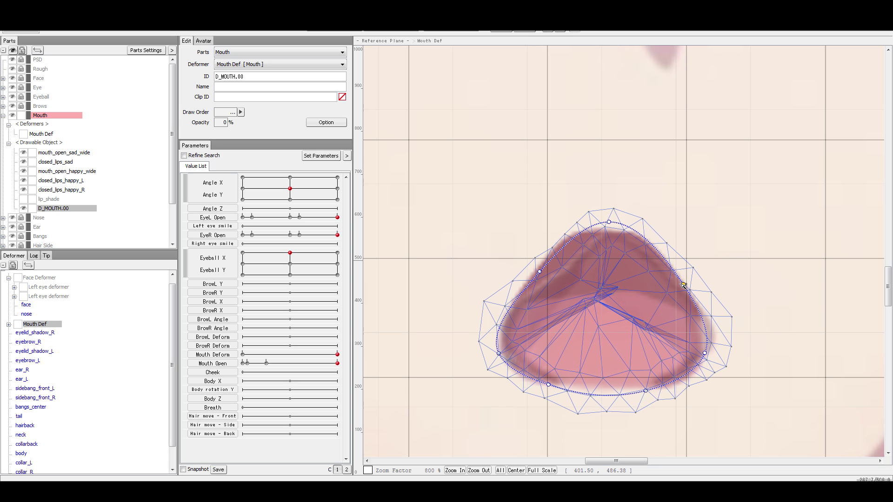
drag(705, 353, 696, 352)
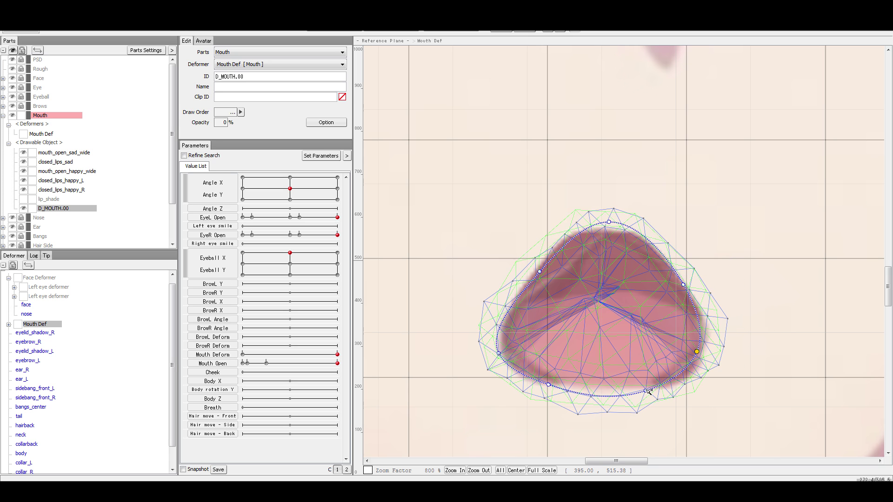
drag(646, 391, 644, 388)
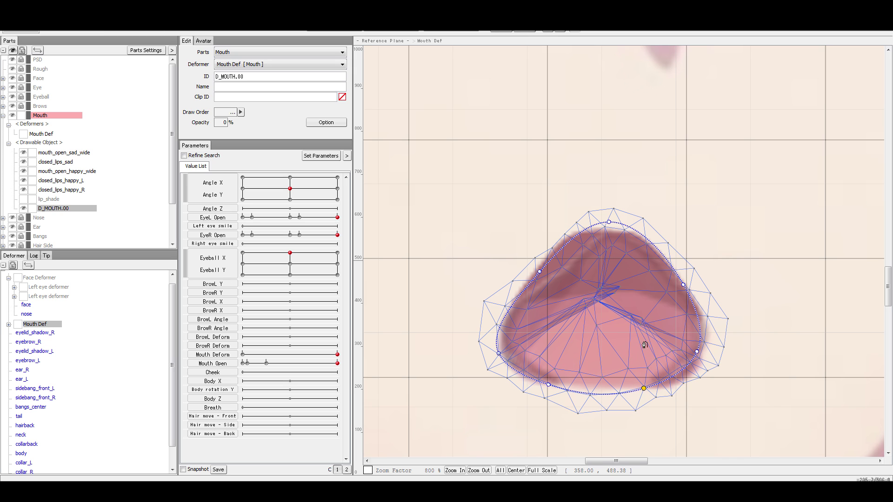
key(Delete)
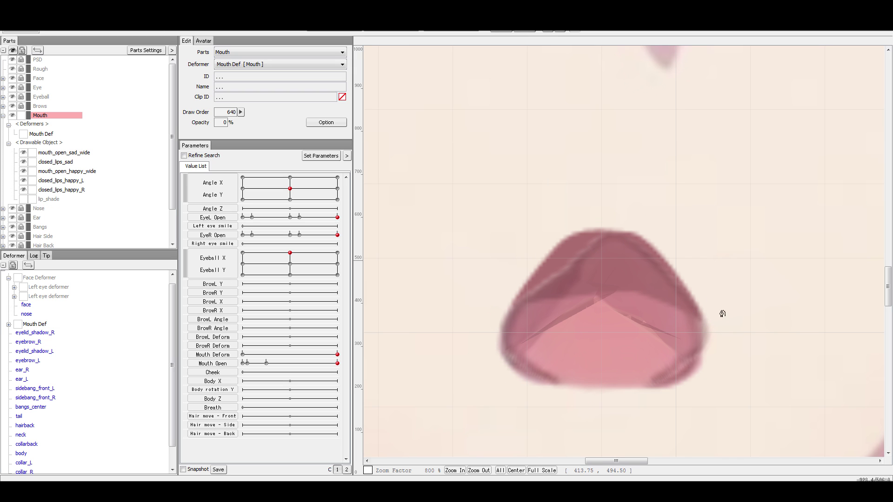
Spread apart the bunched central vertices of mouth_open_happy_wide to untangle the folds above the tongue.
click(614, 306)
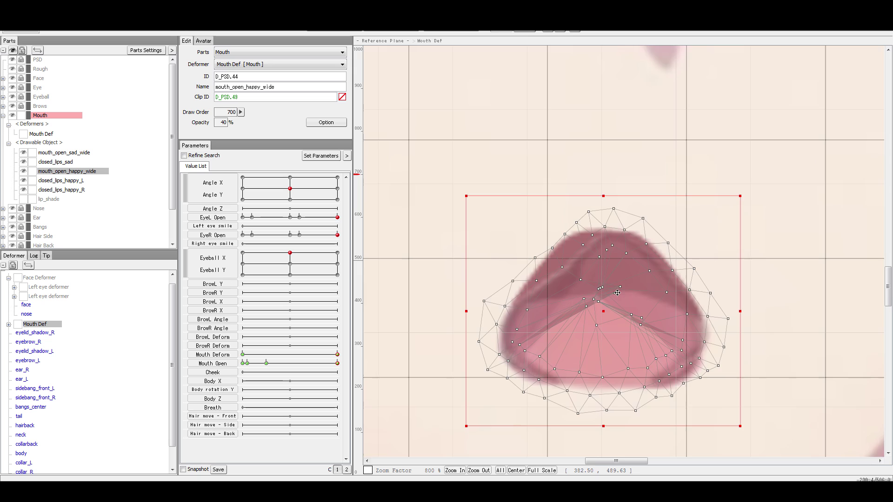
scroll(611, 270, up, 3)
drag(535, 236, 524, 201)
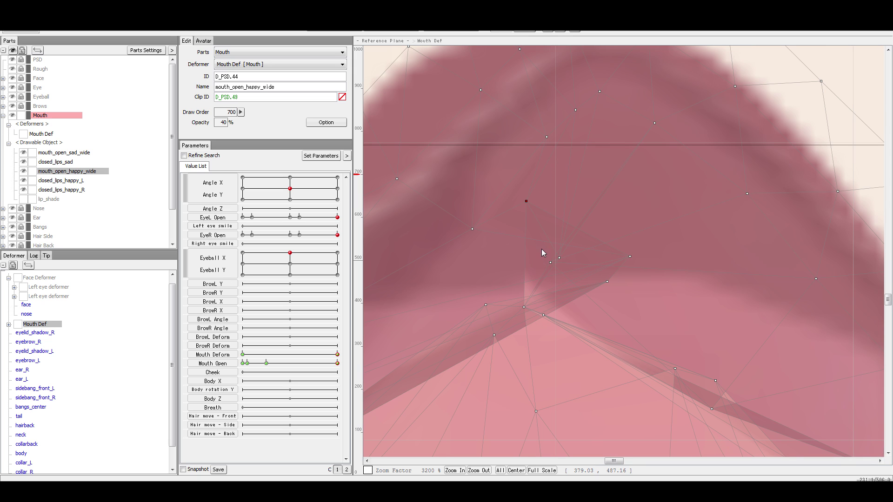
drag(554, 261, 556, 192)
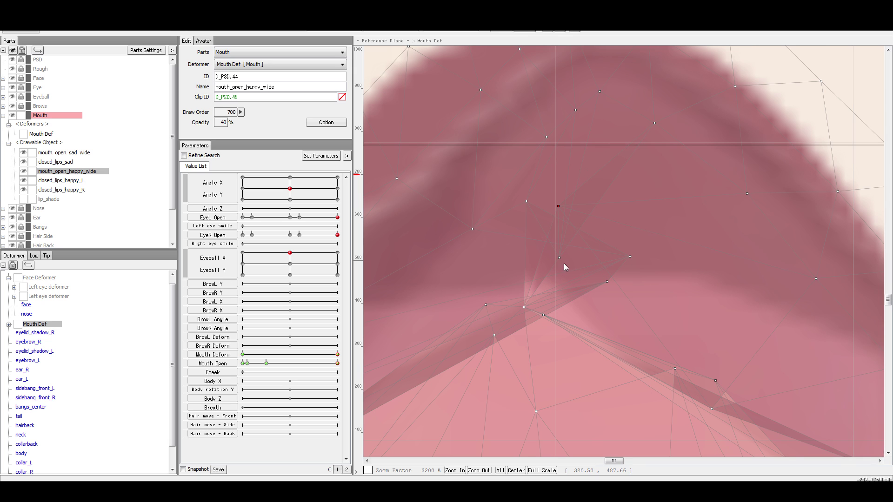
drag(566, 255, 605, 220)
drag(528, 307, 546, 269)
drag(543, 315, 609, 284)
drag(630, 256, 493, 249)
drag(607, 281, 470, 278)
scroll(555, 307, down, 2)
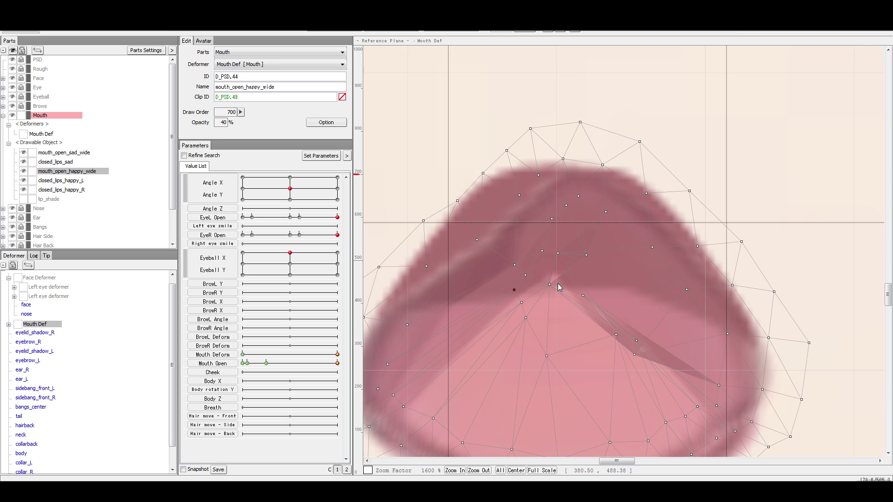
Reposition the vertices along the tongue's top and right edge to smooth out the dark fold there.
mouse_move(550, 284)
mouse_down()
mouse_move(566, 284)
mouse_move(559, 286)
mouse_up()
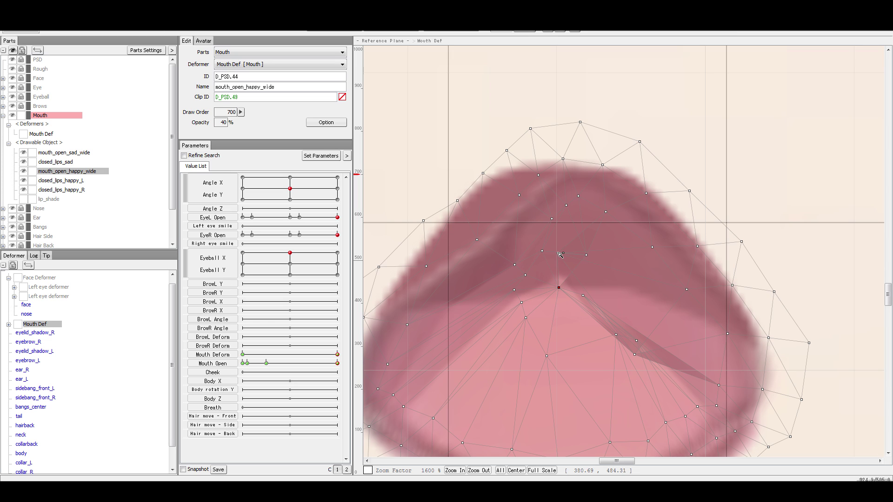
drag(561, 253, 599, 265)
drag(583, 296, 617, 300)
drag(636, 339, 640, 283)
drag(636, 352, 620, 304)
scroll(620, 311, down, 1)
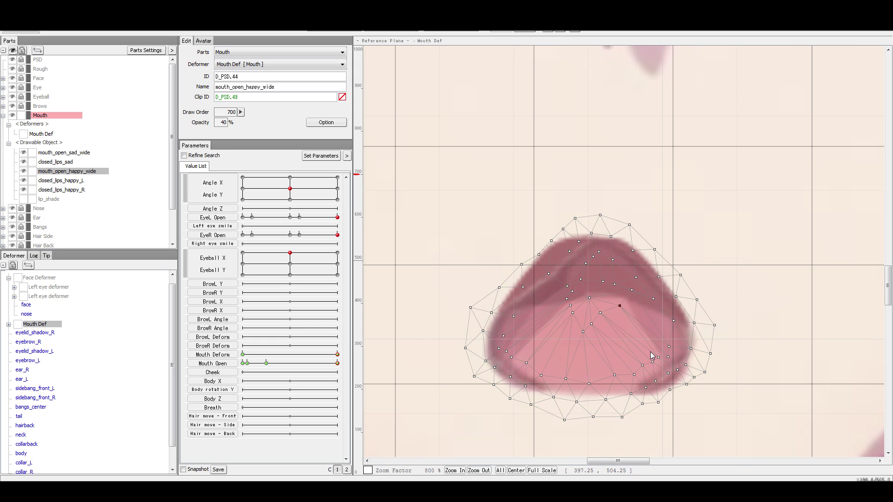
Move the upper-left mesh vertices of mouth_open_happy_wide outward to align its inner shading with the sad mouth's edge.
scroll(653, 361, up, 1)
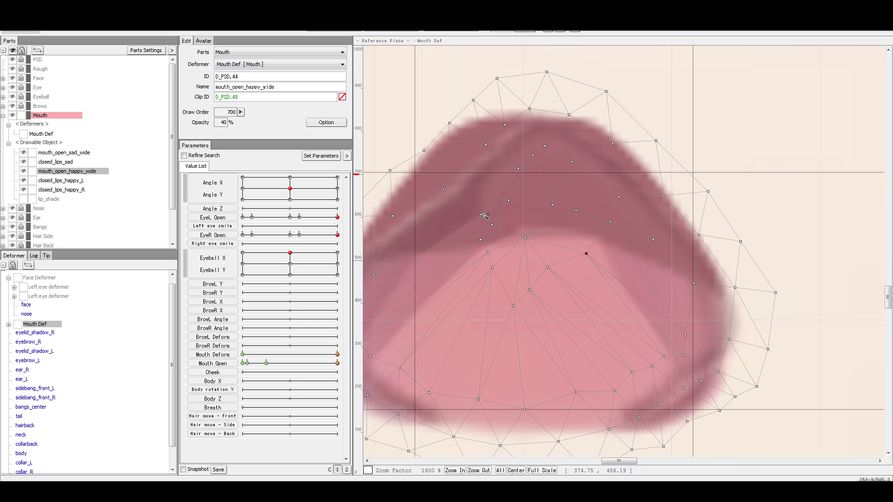
drag(443, 189, 422, 162)
drag(485, 145, 468, 125)
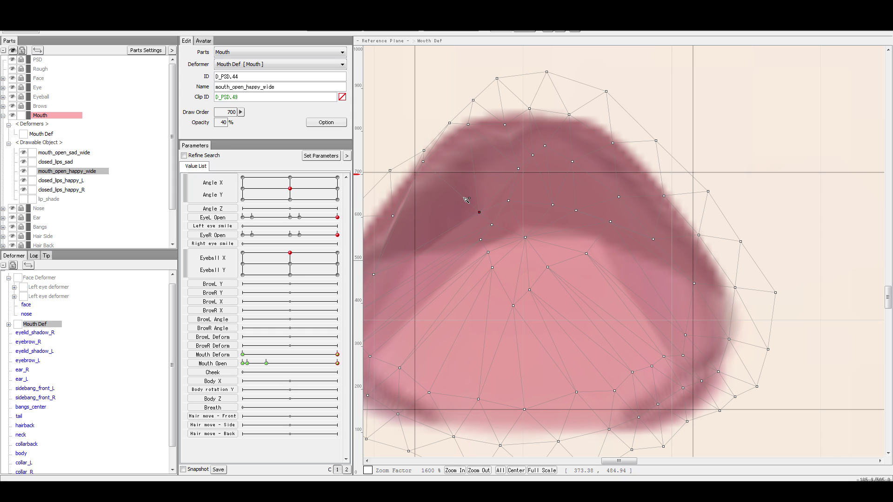
drag(482, 212, 453, 184)
drag(517, 165, 499, 111)
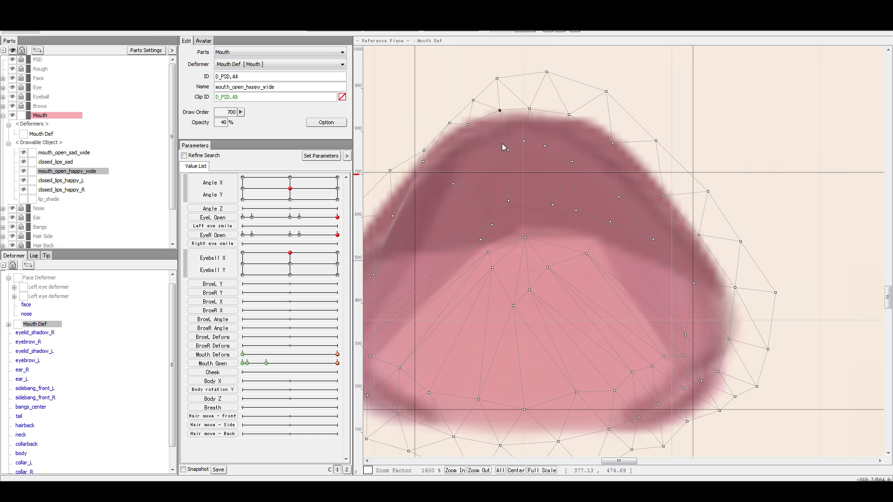
drag(521, 235, 688, 251)
drag(560, 234, 554, 227)
drag(542, 287, 548, 219)
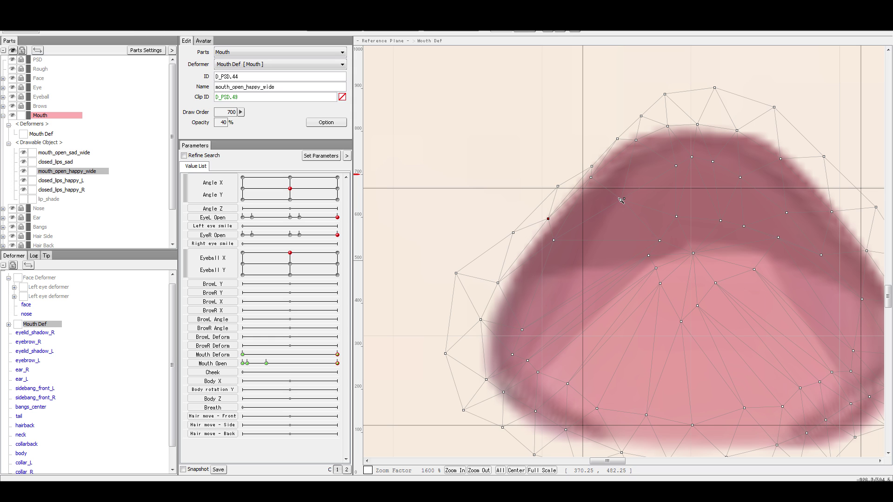
Push the lower-right mesh vertices outward and down so the tongue's corner follows the sad mouth's outline.
drag(738, 311, 615, 216)
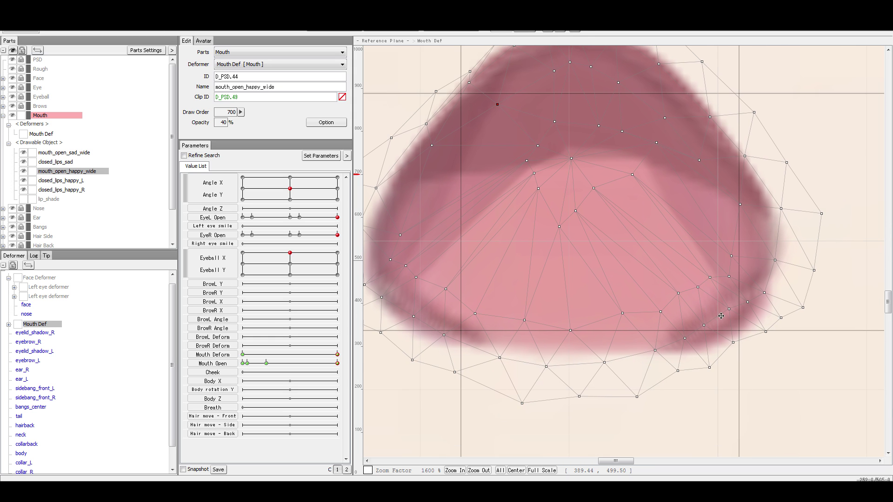
drag(712, 333, 756, 307)
mouse_move(710, 277)
mouse_down()
mouse_move(723, 294)
mouse_move(695, 323)
mouse_move(671, 326)
mouse_move(693, 354)
mouse_move(692, 347)
mouse_up()
Push the lower-left mesh vertices of mouth_open_happy_wide outward and down so the tongue's corner follows the sad mouth's outline.
drag(475, 314, 475, 320)
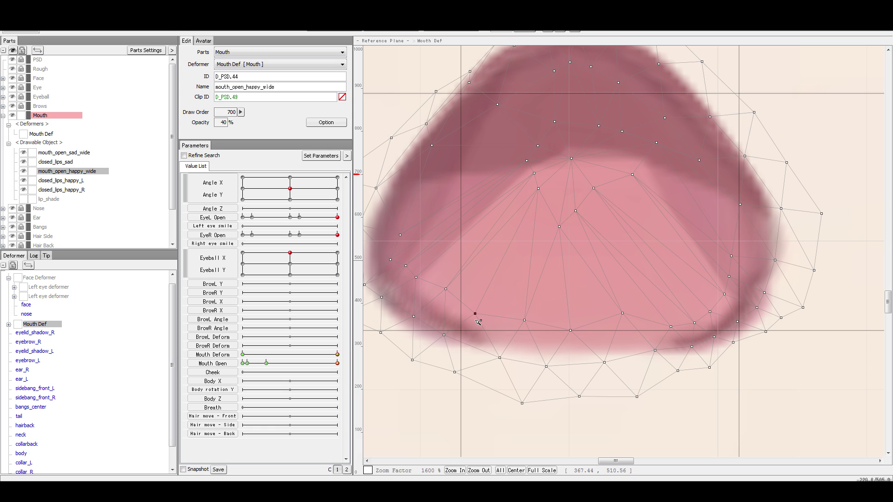
mouse_move(446, 289)
mouse_down()
mouse_move(438, 300)
mouse_move(405, 269)
mouse_move(399, 275)
mouse_up()
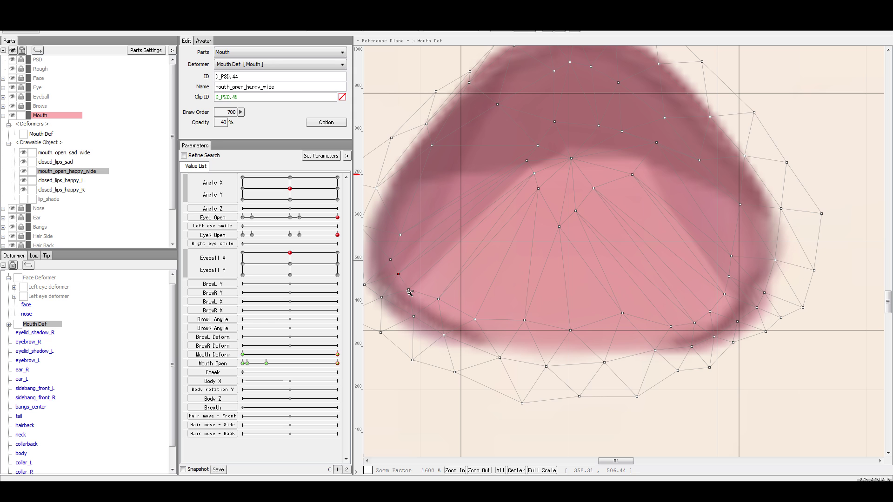
mouse_move(414, 316)
mouse_down()
mouse_move(409, 328)
mouse_move(435, 307)
mouse_move(443, 343)
mouse_move(474, 319)
mouse_up()
drag(381, 298, 388, 278)
Move the vertices clustered below the tongue's peak down and outward into a wide arc to round the tongue's upper edge.
drag(527, 162, 464, 210)
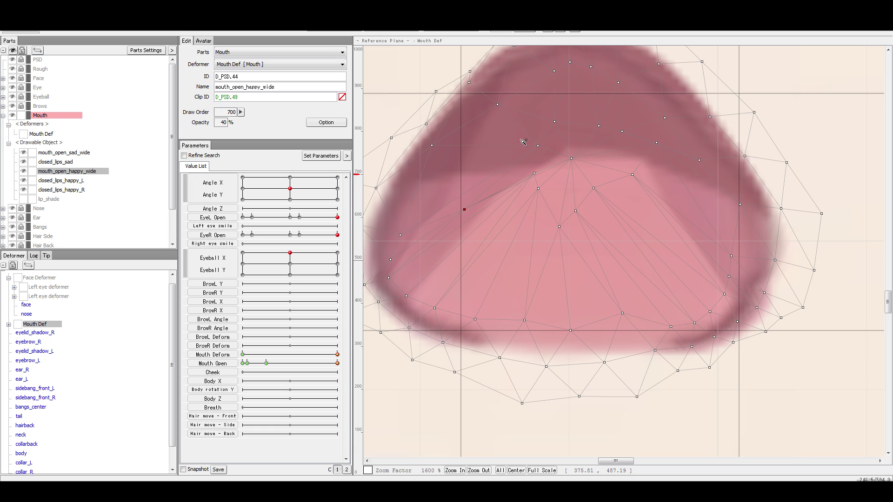
drag(533, 143, 486, 138)
drag(534, 176, 483, 219)
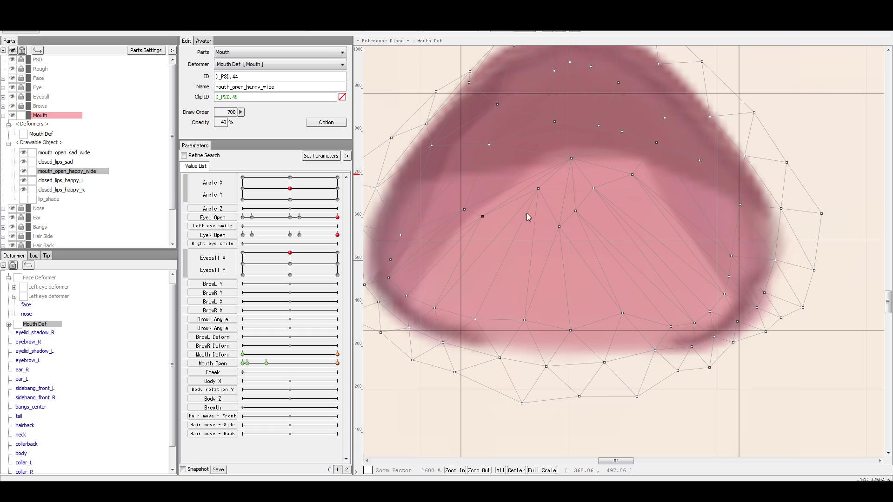
drag(538, 190, 512, 243)
drag(559, 227, 568, 255)
drag(575, 211, 616, 251)
drag(593, 188, 661, 241)
drag(632, 174, 684, 230)
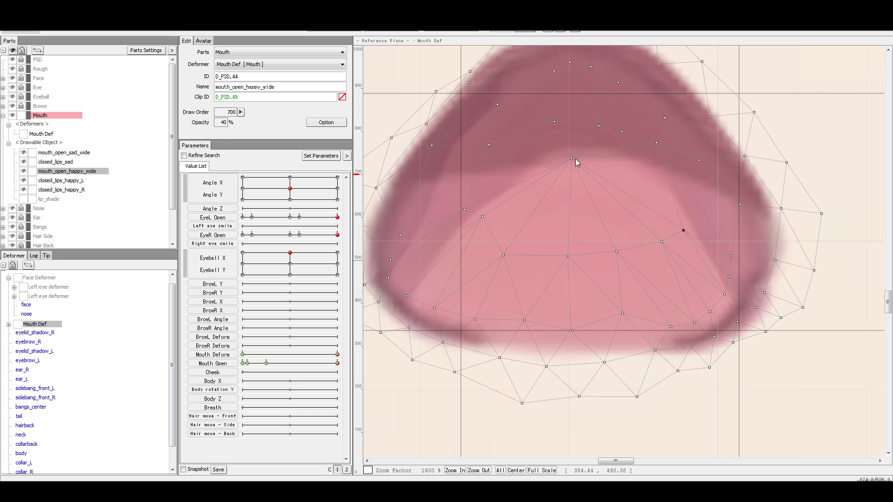
Fine-tune the tongue's peak vertex and the vertices on both sides to smooth the happy mouth's inner shading.
mouse_move(571, 159)
mouse_down()
mouse_move(542, 189)
mouse_move(520, 163)
mouse_move(560, 197)
mouse_move(556, 159)
mouse_up()
drag(413, 195, 404, 211)
drag(466, 211, 449, 189)
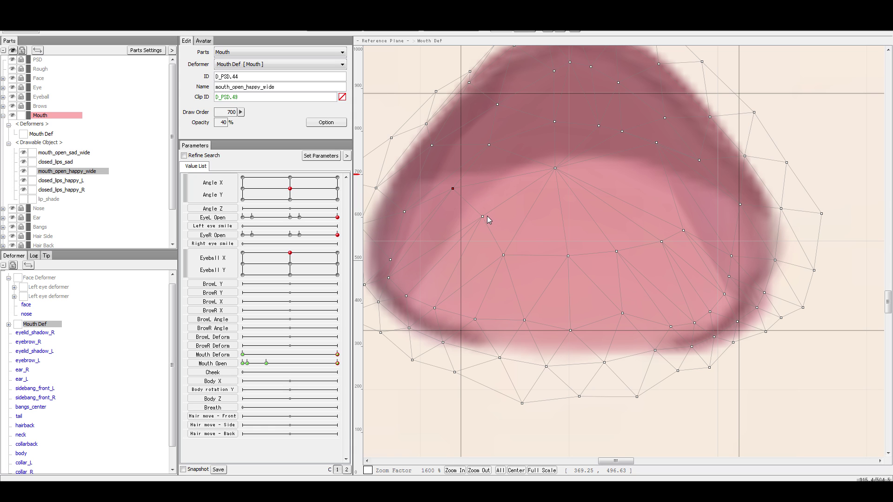
drag(389, 277, 385, 275)
mouse_move(486, 217)
mouse_down()
mouse_move(464, 221)
mouse_move(488, 226)
mouse_up()
drag(659, 145, 649, 159)
mouse_move(730, 256)
mouse_down()
mouse_move(741, 248)
mouse_move(739, 269)
mouse_up()
click(829, 307)
click(849, 366)
scroll(740, 317, down, 2)
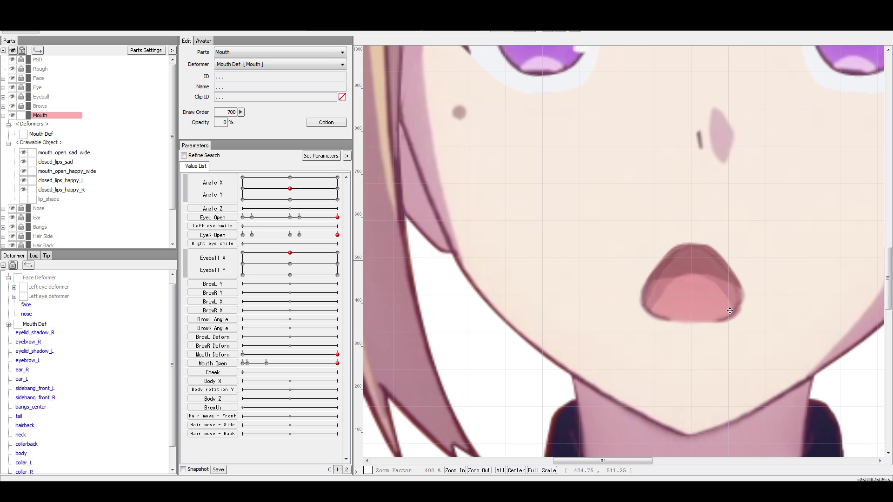
Nudge the upper-left and left-side inner vertices of mouth_open_happy_wide so its shading and tongue edge match the sad mouth.
scroll(711, 298, up, 1)
click(650, 254)
scroll(636, 237, up, 2)
scroll(593, 229, down, 1)
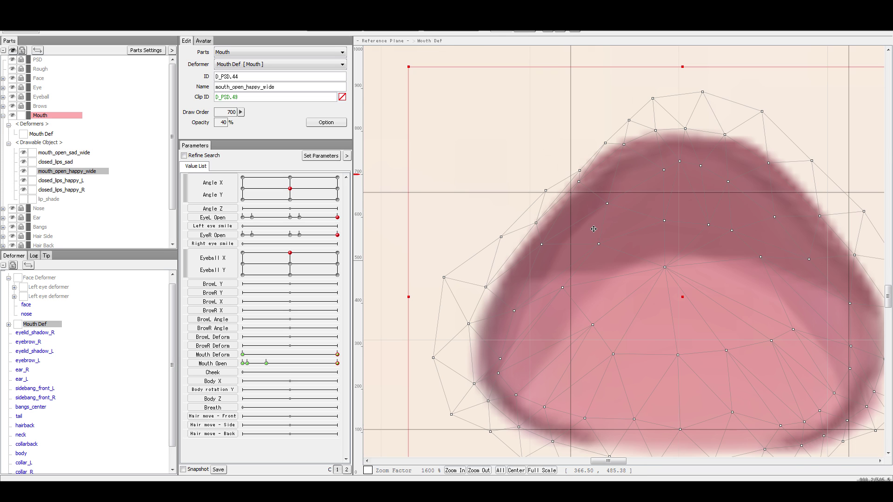
click(606, 205)
drag(601, 194, 599, 192)
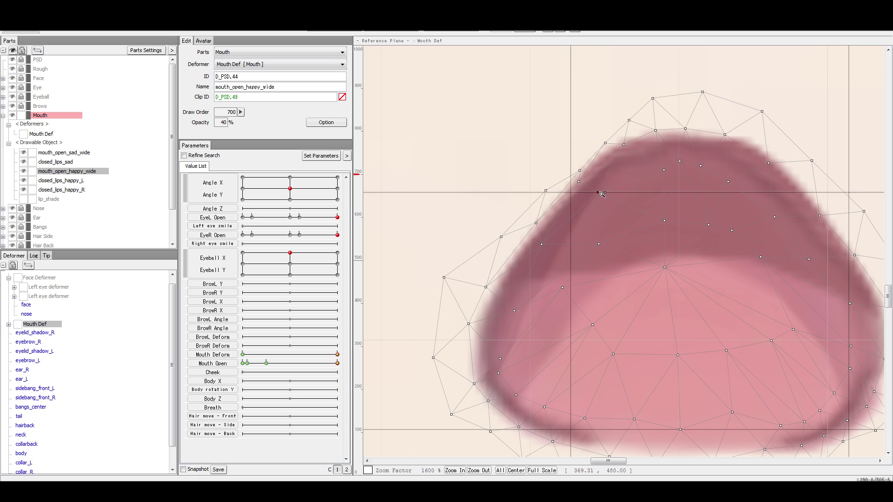
drag(585, 235, 577, 229)
drag(515, 309, 508, 308)
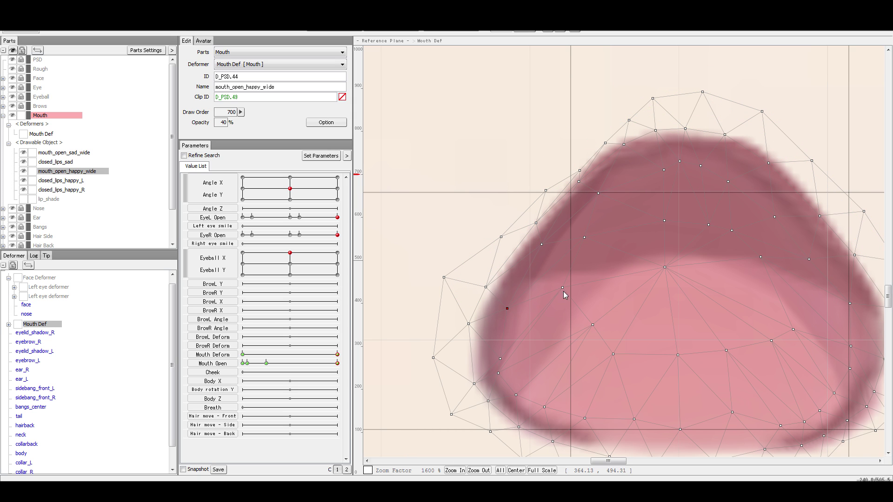
drag(562, 288, 536, 305)
drag(585, 235, 578, 230)
click(510, 213)
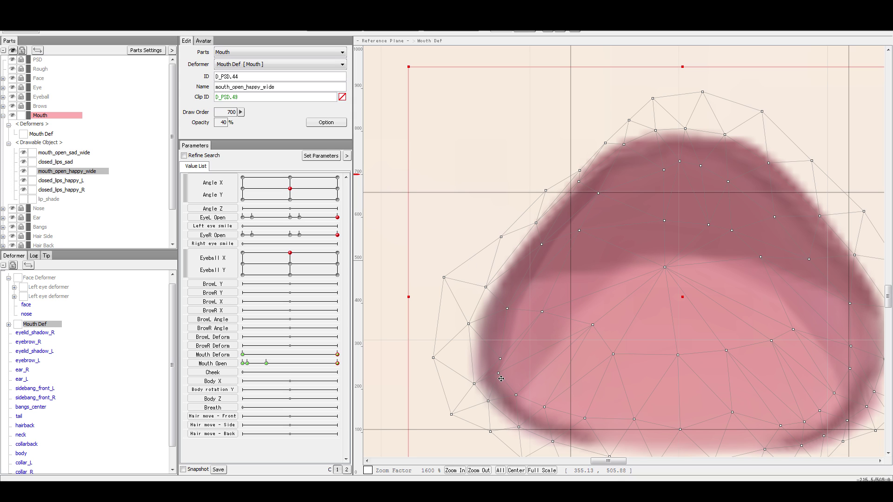
drag(499, 373, 510, 374)
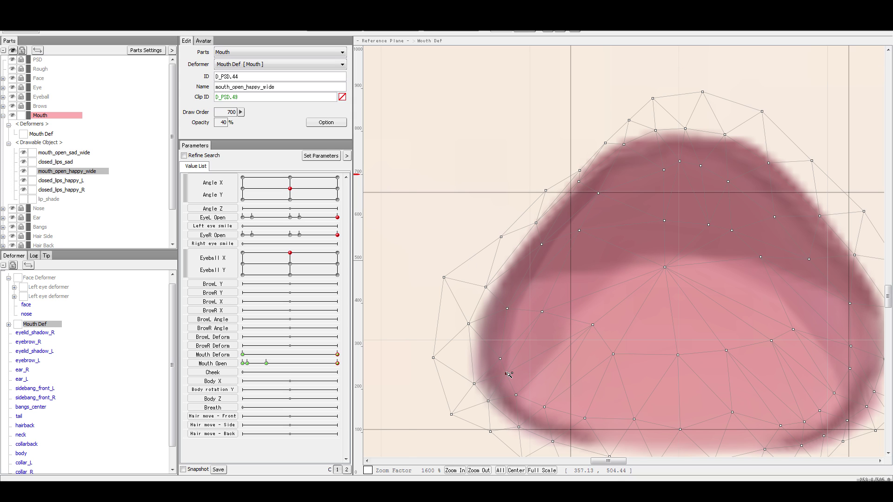
click(423, 274)
scroll(685, 208, down, 2)
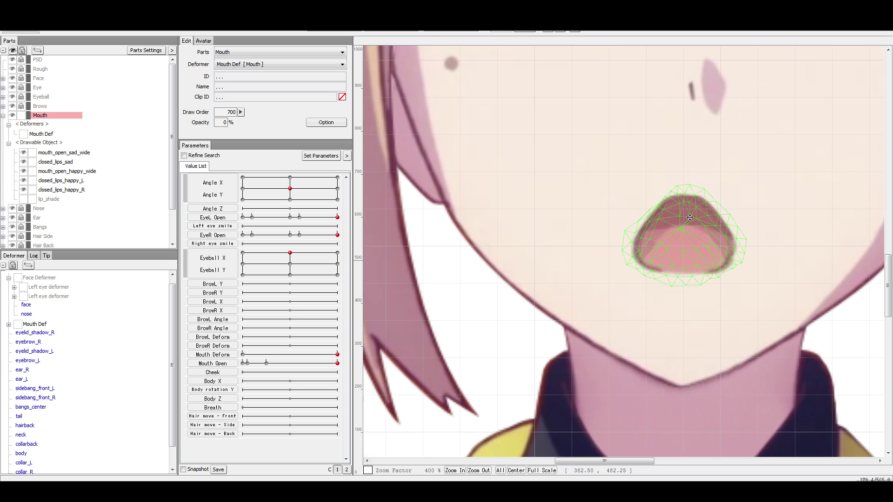
Pull the right-edge vertices of mouth_open_happy_wide inward to fit the sad mouth's right outline.
scroll(719, 281, up, 2)
click(821, 320)
scroll(816, 297, down, 1)
drag(791, 245, 744, 300)
click(752, 273)
scroll(743, 277, up, 1)
click(732, 278)
drag(702, 264, 713, 275)
key(ctrl+z)
drag(740, 226, 729, 223)
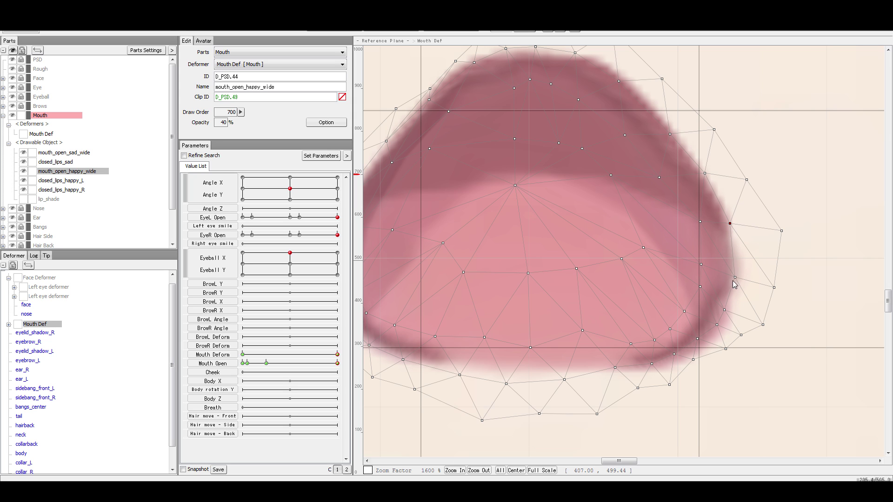
drag(735, 278, 722, 274)
drag(774, 288, 760, 278)
drag(762, 325, 752, 313)
drag(729, 224, 725, 223)
key(ctrl+z)
click(848, 272)
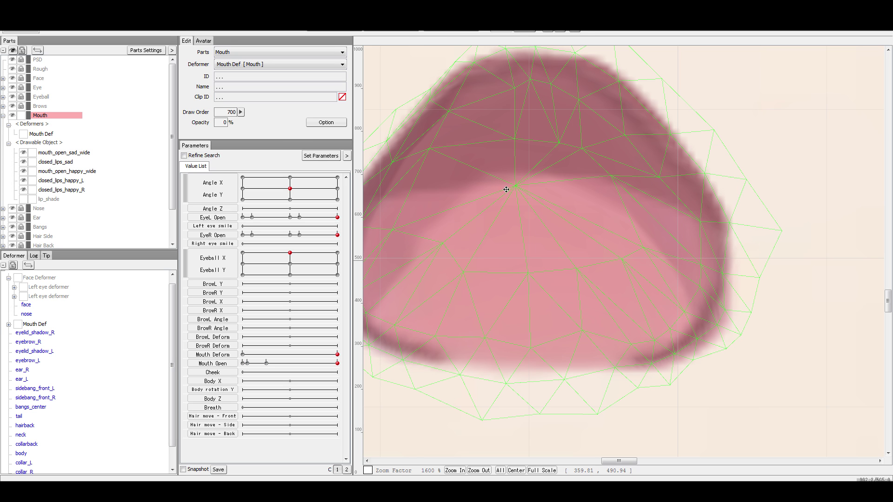
Compare the two wide mouths by switching mouth_open_happy_wide's opacity to 0% and back to 100%.
click(596, 207)
scroll(553, 200, down, 1)
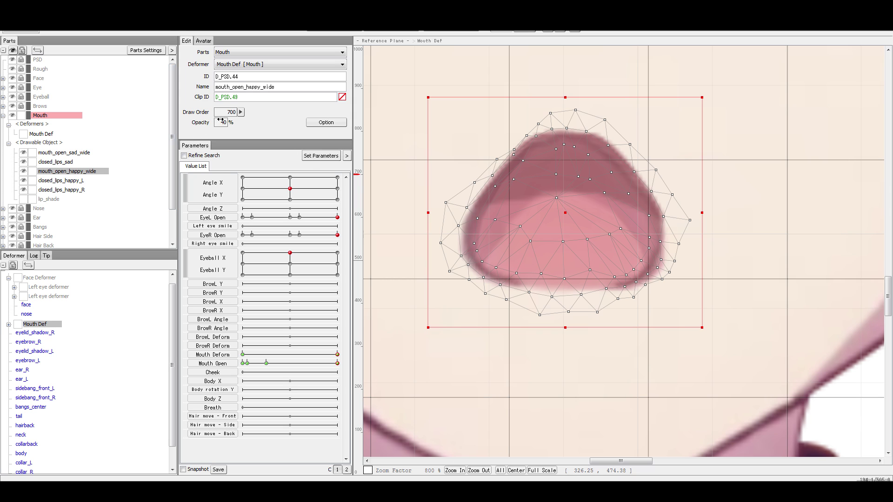
drag(221, 122, 103, 133)
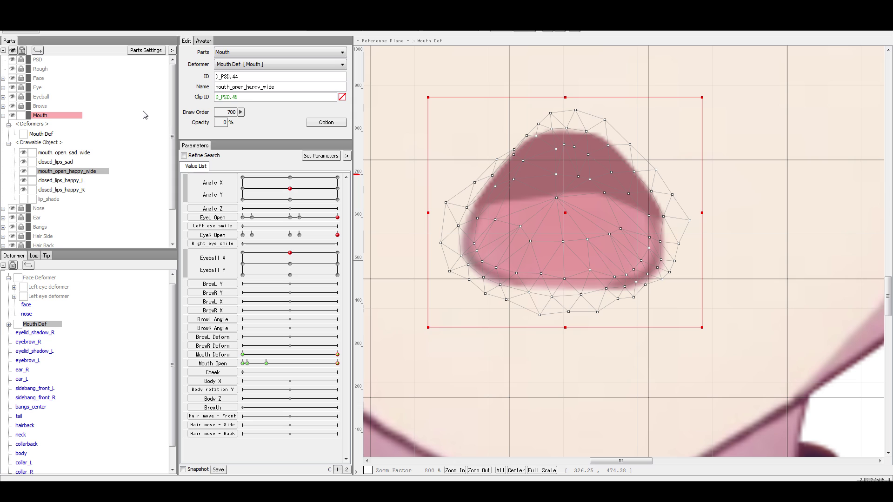
mouse_move(221, 122)
mouse_down()
mouse_move(292, 202)
mouse_move(185, 172)
mouse_move(315, 205)
mouse_up()
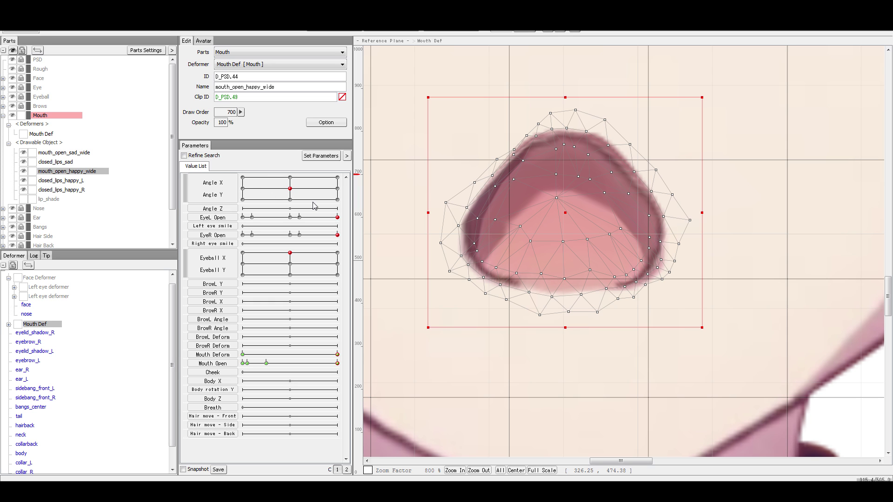
Check the Mouth Deform transition, return to the wide sad pose and set mouth_open_happy_wide's opacity to 0% there.
click(337, 355)
drag(337, 355, 253, 356)
drag(193, 123, 117, 103)
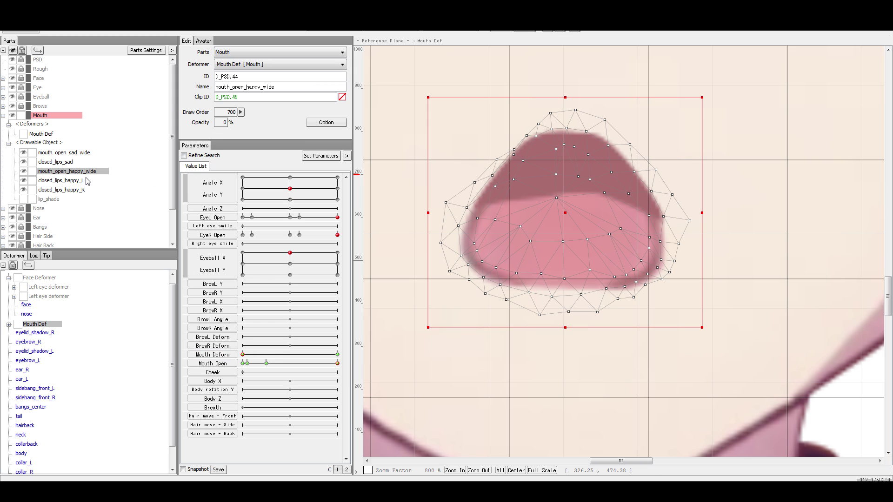
Set mouth_open_happy_wide's opacity to 100% in the wide happy mouth pose.
click(257, 363)
drag(348, 370, 472, 358)
double_click(222, 122)
text(100)
key(Return)
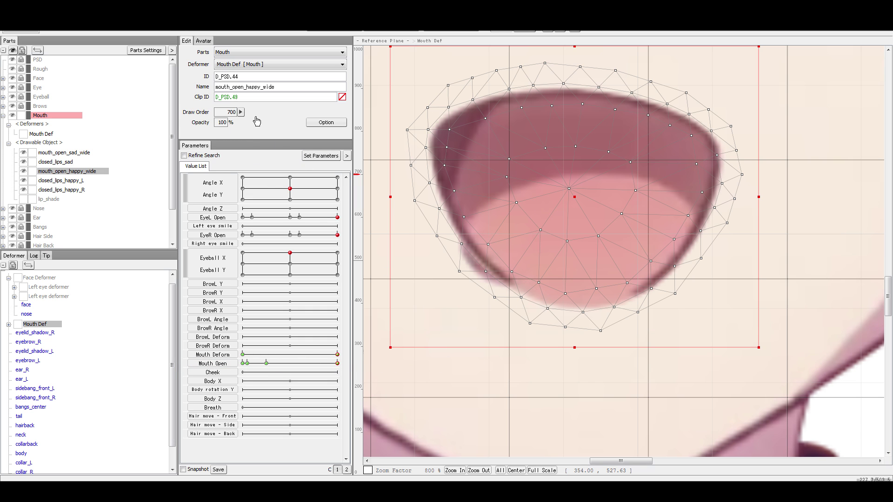
With Mouth Deform at 1.00, lower mouth_open_happy_wide's opacity to 70% to reveal the sad mouth beneath.
drag(337, 355, 382, 362)
click(83, 153)
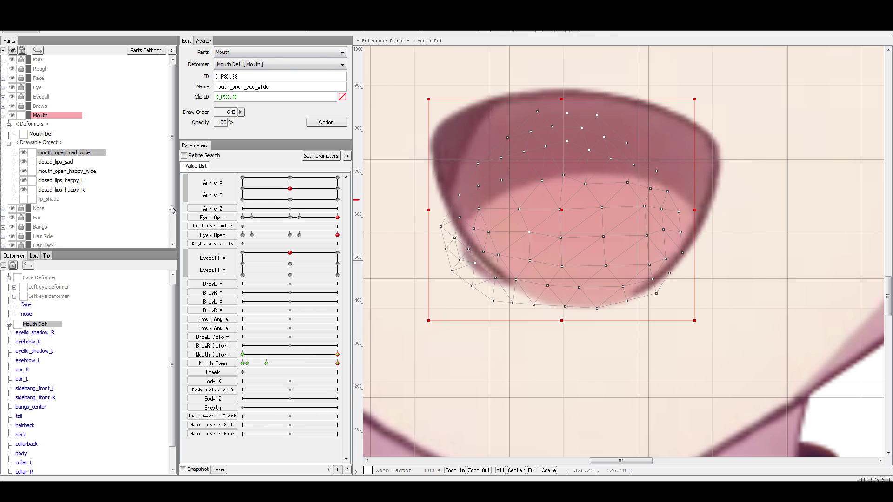
click(243, 356)
click(338, 355)
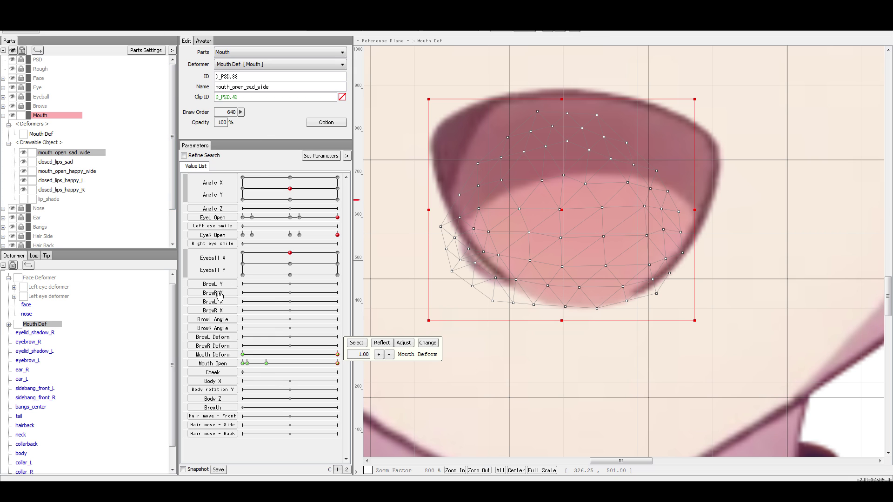
click(60, 190)
click(70, 171)
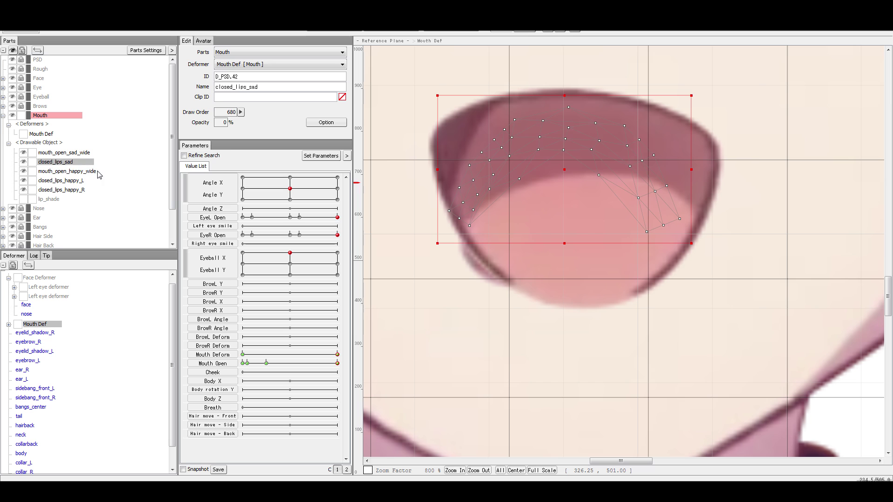
drag(227, 122, 175, 129)
text(70)
key(Return)
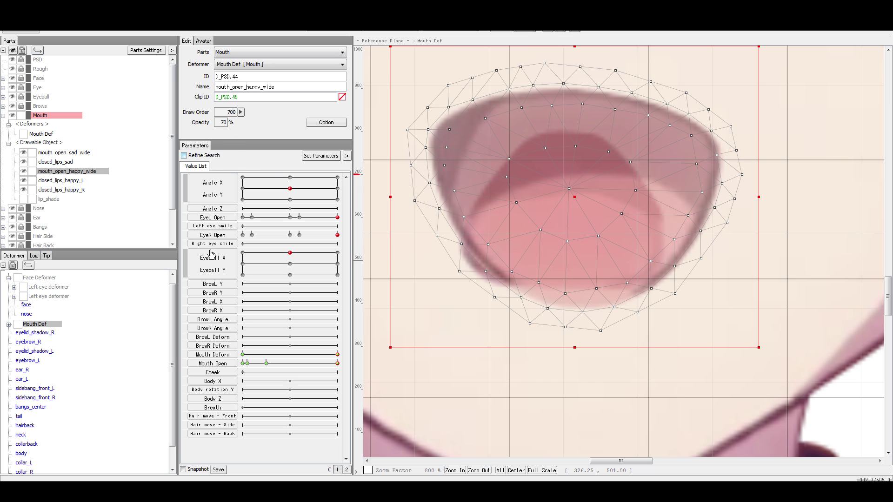
Lock every drawable object of the mouth except mouth_open_sad_wide.
click(78, 153)
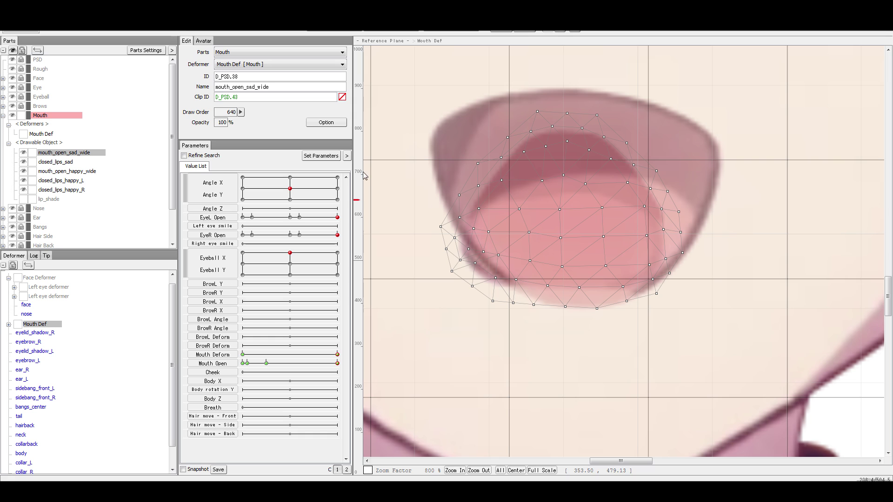
drag(35, 164, 37, 200)
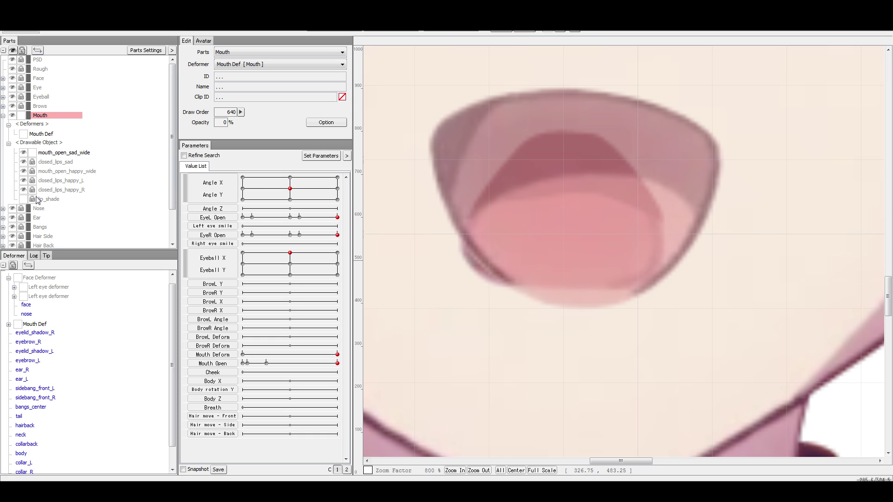
click(452, 170)
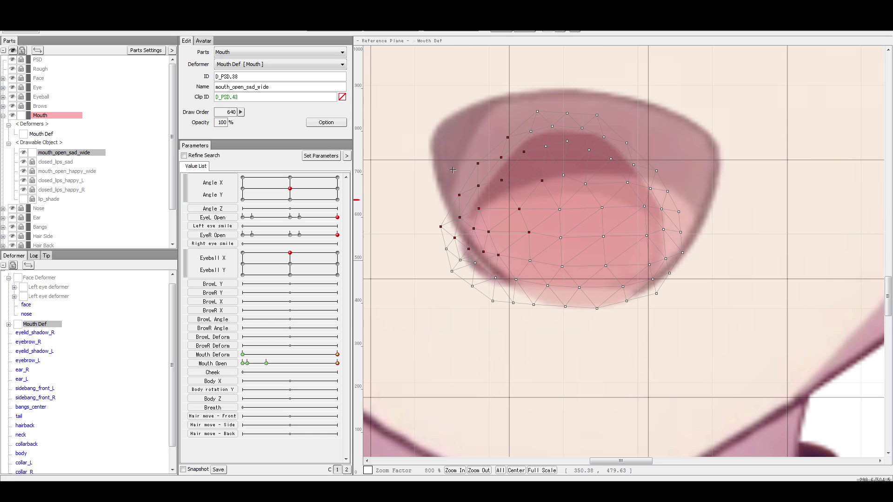
drag(478, 141, 469, 124)
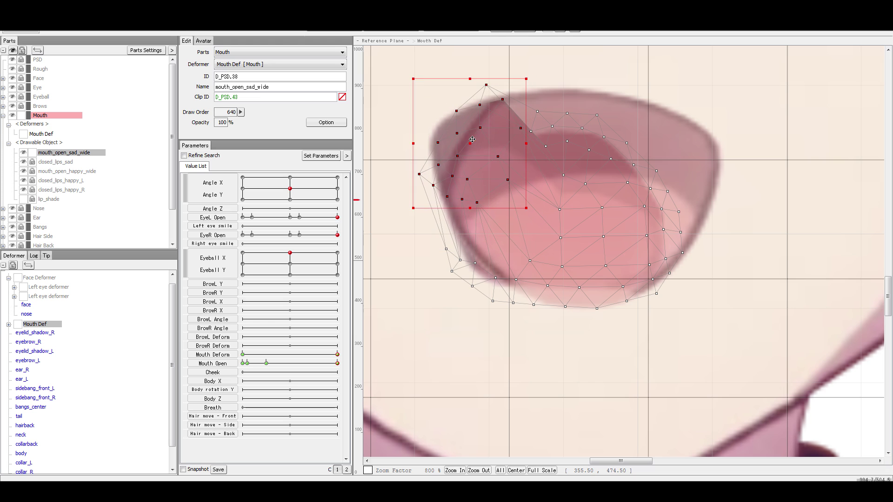
key(ctrl+z)
Move the upper-left and upper-right vertex groups of mouth_open_sad_wide up and outward toward the happy mouth's corners.
drag(532, 97, 475, 117)
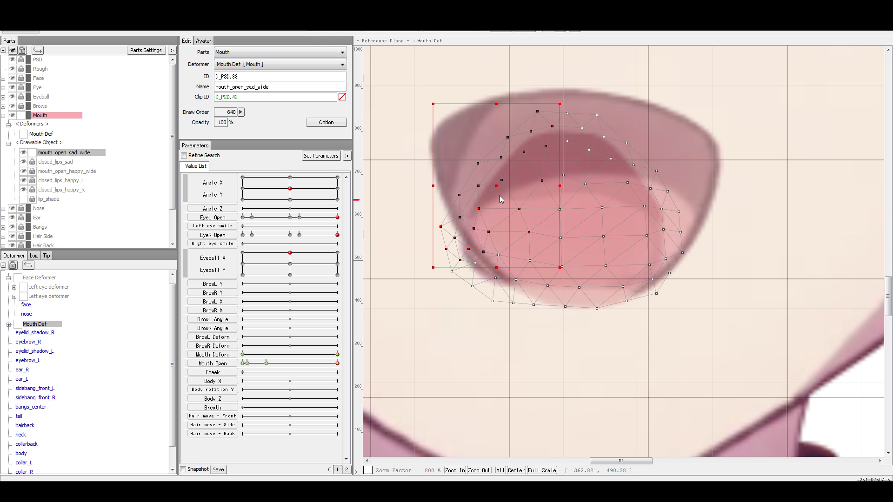
drag(497, 182, 480, 146)
mouse_move(603, 80)
mouse_down()
mouse_move(577, 83)
mouse_move(653, 223)
mouse_up()
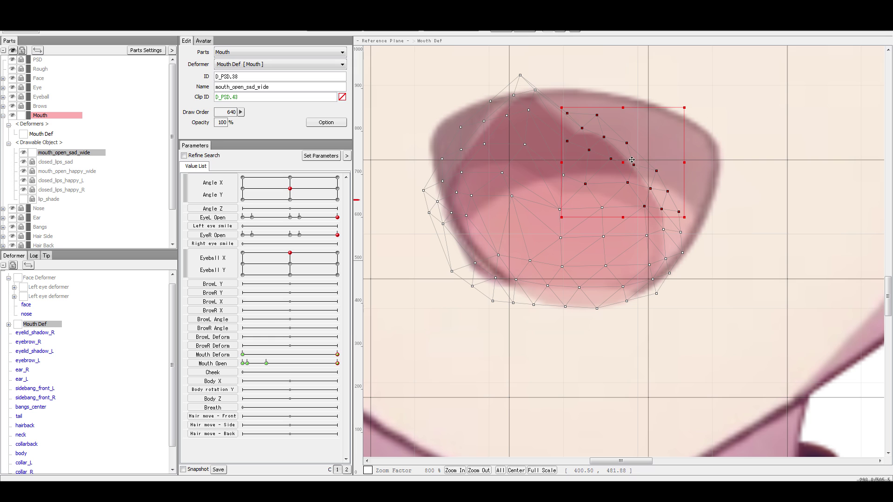
drag(634, 145, 656, 107)
Stretch the right-side vertices of mouth_open_sad_wide outward to follow the happy mouth's right outline.
drag(755, 129, 633, 155)
mouse_move(715, 195)
mouse_down()
mouse_move(671, 200)
mouse_move(707, 195)
mouse_move(675, 243)
mouse_move(707, 222)
mouse_up()
click(775, 229)
mouse_move(728, 189)
mouse_down()
mouse_move(708, 164)
mouse_move(727, 147)
mouse_up()
mouse_move(705, 94)
mouse_down()
mouse_move(736, 122)
mouse_move(709, 83)
mouse_up()
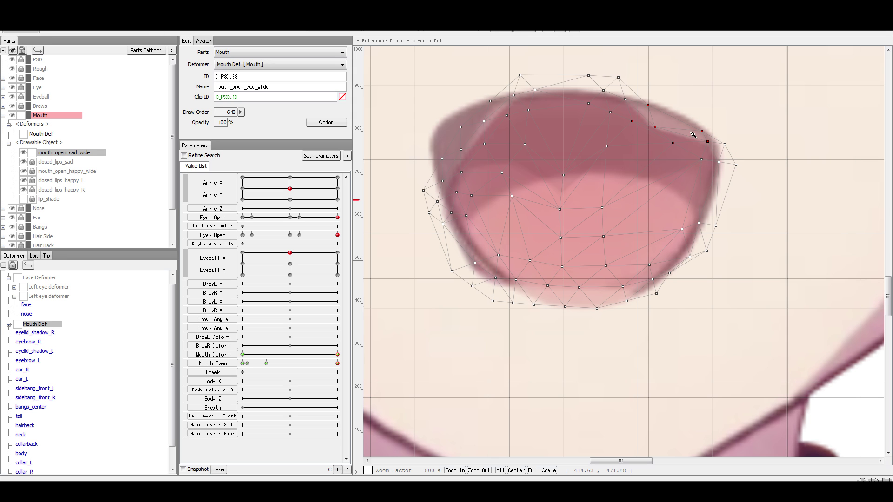
Reposition the upper-right vertices of mouth_open_sad_wide along the happy mouth's upper edge and corner.
drag(672, 124, 705, 128)
click(708, 125)
click(714, 123)
click(714, 122)
click(625, 97)
drag(638, 99, 636, 111)
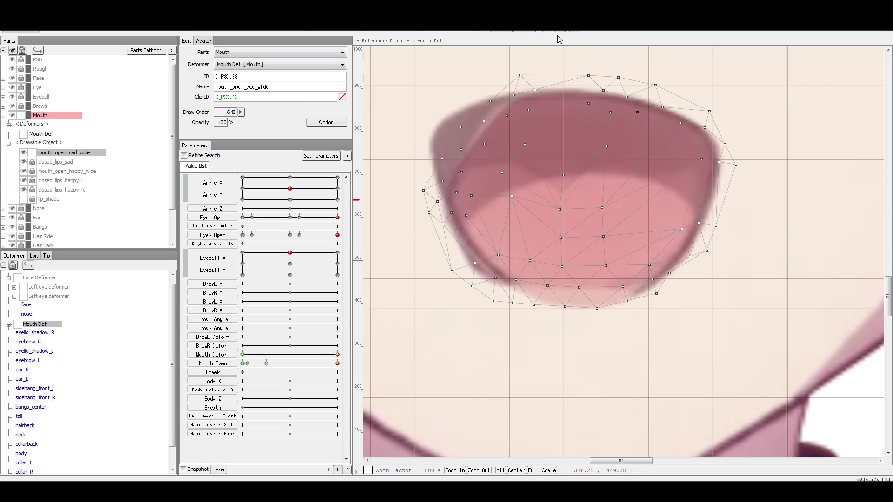
Extend the upper-left vertices of mouth_open_sad_wide outward to fill the happy mouth's upper-left corner.
mouse_move(462, 87)
mouse_down()
mouse_move(450, 188)
mouse_move(484, 140)
mouse_move(465, 118)
mouse_move(463, 138)
mouse_move(437, 115)
mouse_up()
click(421, 109)
click(421, 109)
click(442, 108)
click(432, 86)
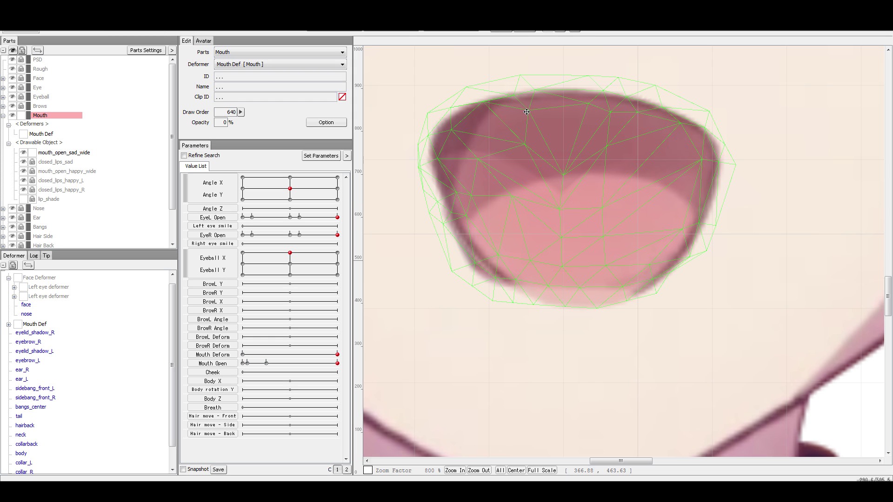
Adjust the upper-left inner vertices of mouth_open_sad_wide and shift its lower-left vertex group toward the happy mouth's edge.
click(527, 111)
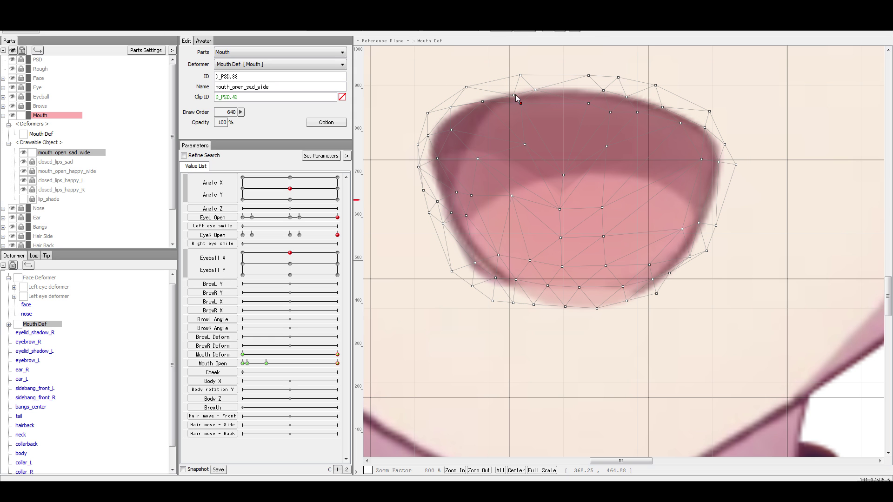
drag(513, 95, 483, 107)
mouse_move(507, 205)
mouse_down()
mouse_move(522, 287)
mouse_move(498, 269)
mouse_move(486, 280)
mouse_move(487, 267)
mouse_up()
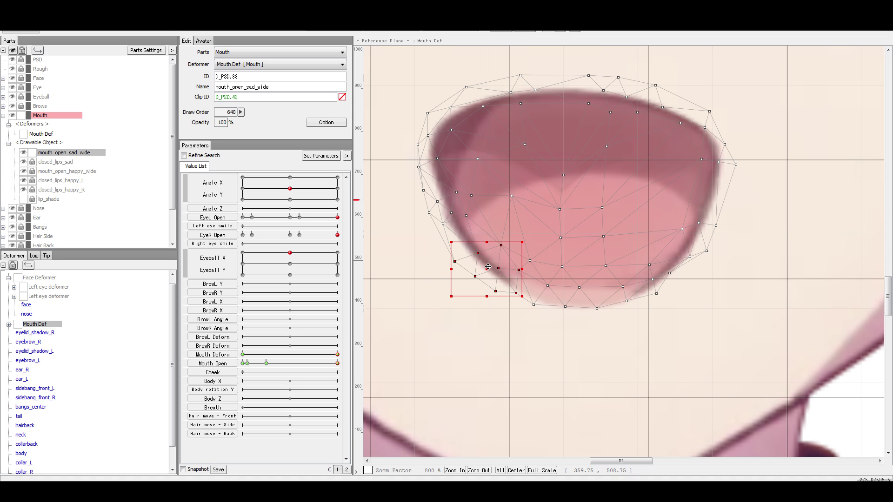
Fit the lower-left vertex group of mouth_open_sad_wide to the happy mouth's lower-left edge and deselect the mesh.
click(537, 210)
click(534, 338)
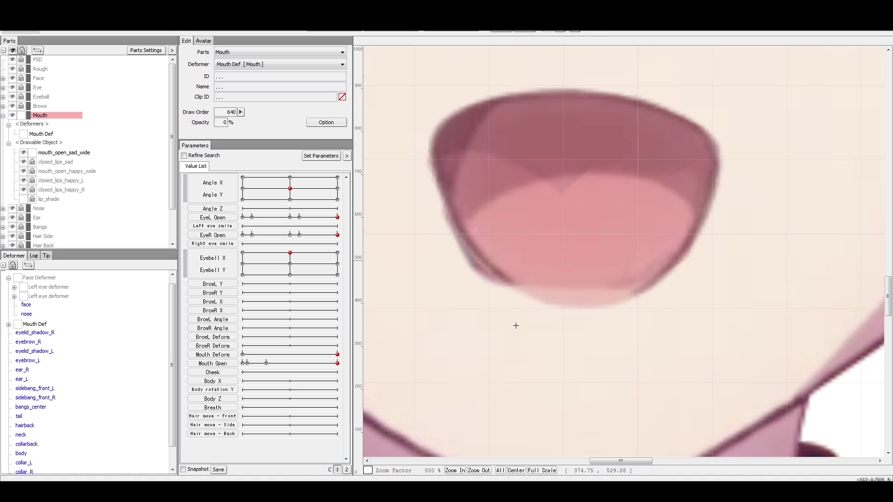
mouse_move(512, 204)
mouse_down()
mouse_move(536, 241)
mouse_move(528, 222)
mouse_up()
click(719, 283)
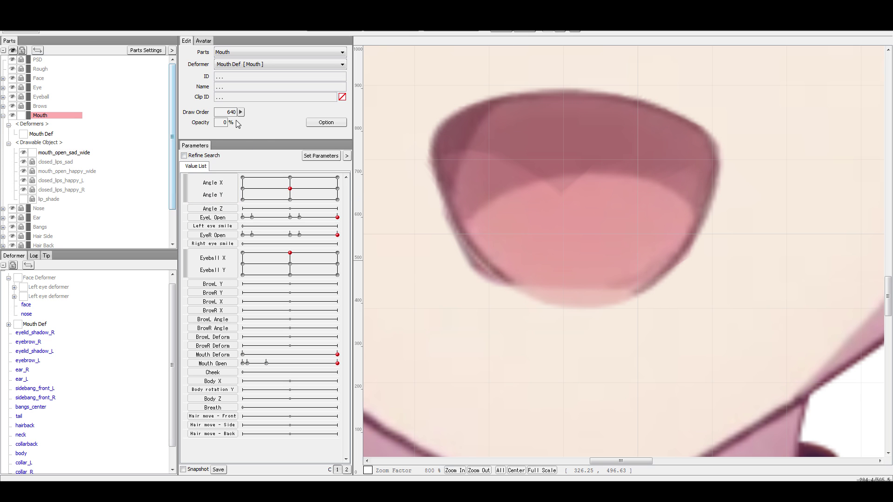
Unlock mouth_open_happy_wide and reduce its opacity so the sad mouth shows through.
click(54, 155)
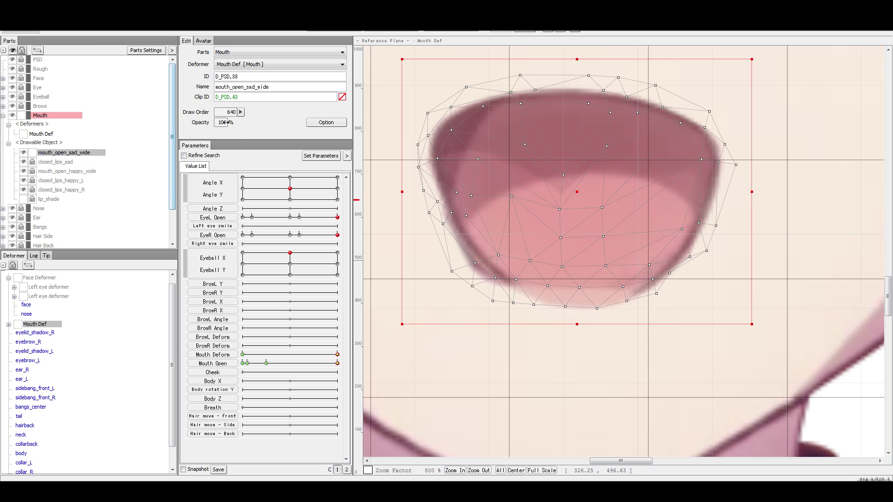
click(62, 189)
click(42, 172)
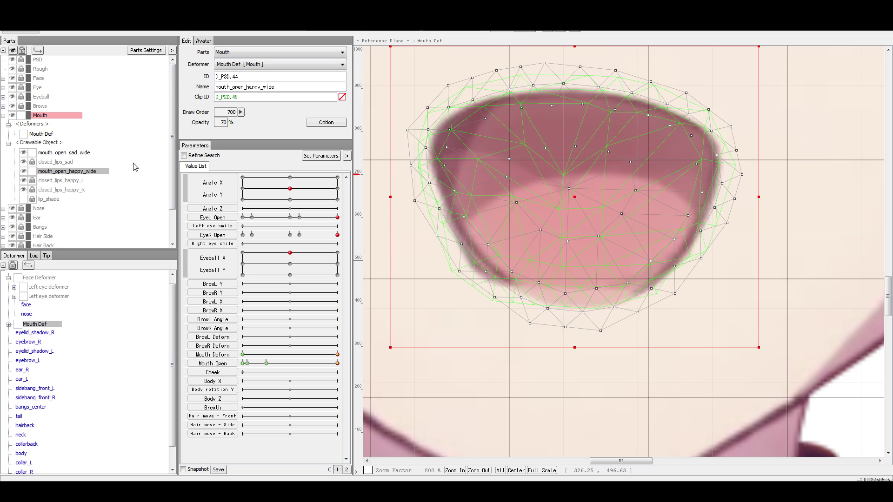
drag(188, 128, 202, 129)
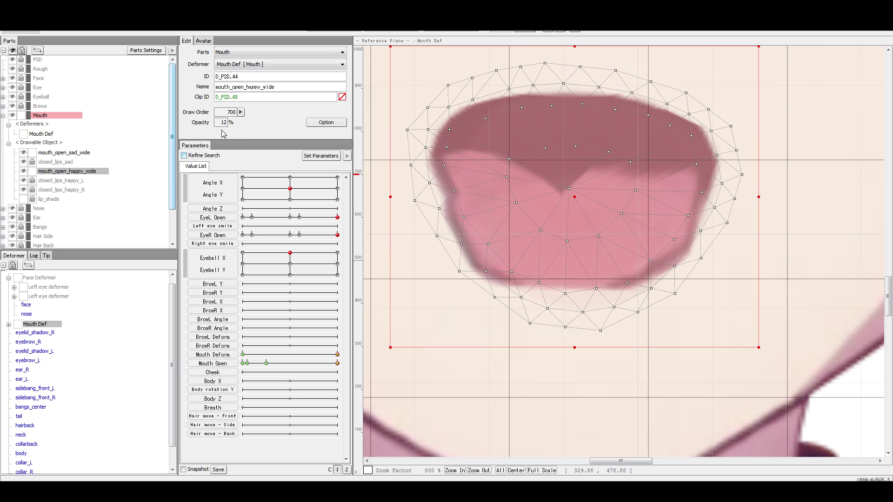
Raise the draw order of mouth_open_sad_wide to 740 to place it above the happy mouth.
click(62, 153)
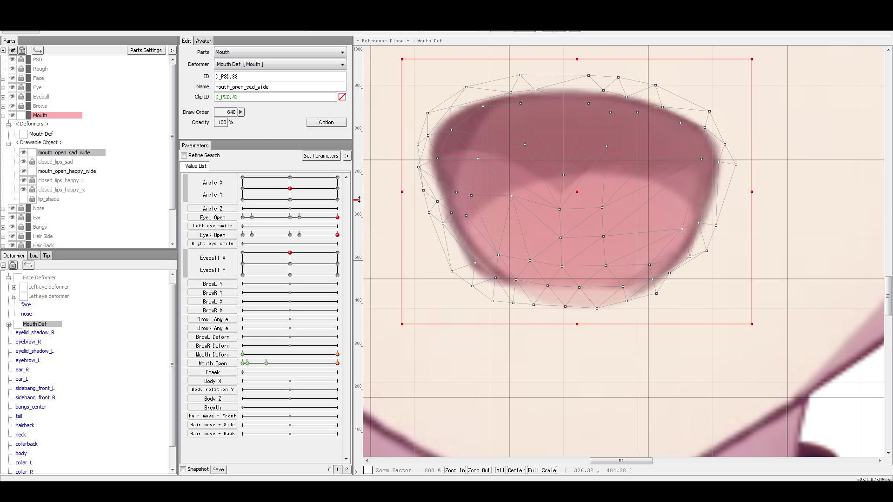
click(240, 112)
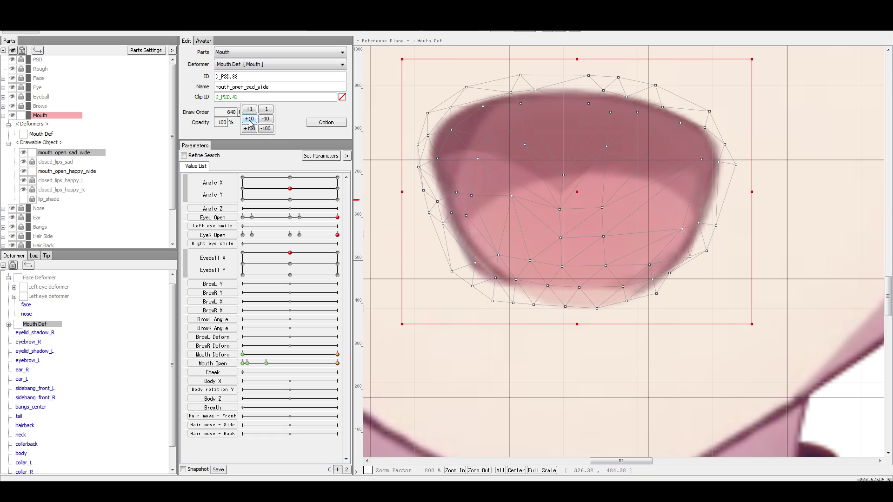
click(265, 118)
click(249, 128)
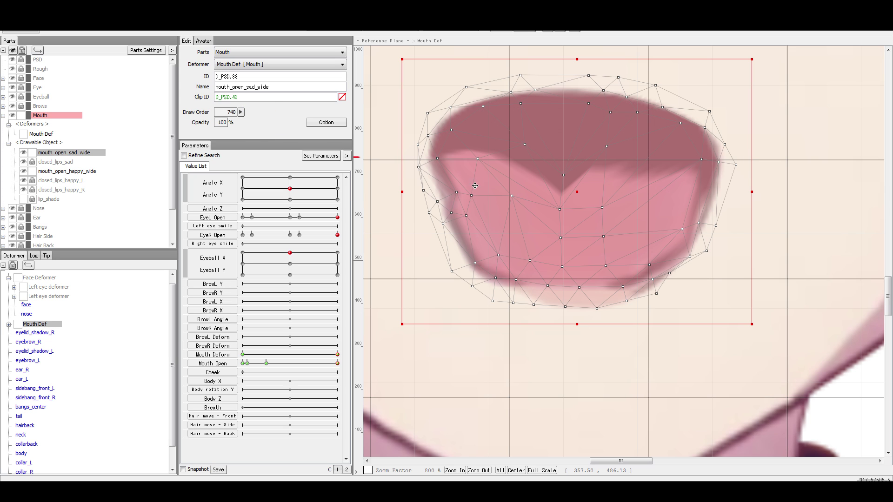
Move the inner left-edge vertex of mouth_open_sad_wide outward and lock mouth_open_happy_wide against editing.
drag(456, 192, 443, 193)
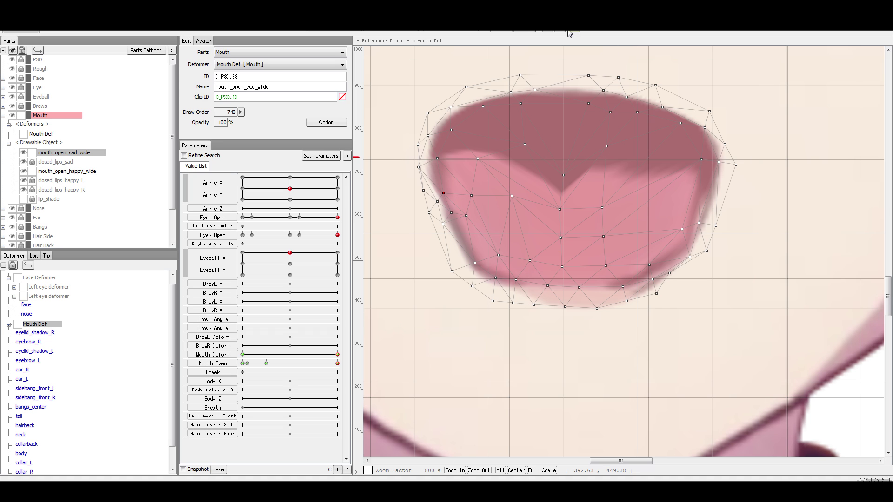
mouse_move(588, 248)
mouse_down()
mouse_move(600, 252)
mouse_move(589, 248)
mouse_up()
drag(570, 294, 583, 304)
drag(584, 262, 562, 288)
key(ctrl+z)
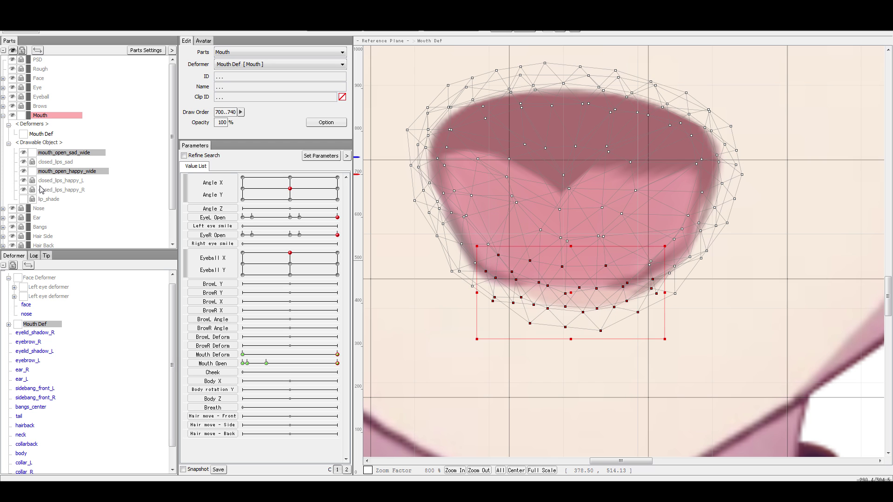
click(32, 171)
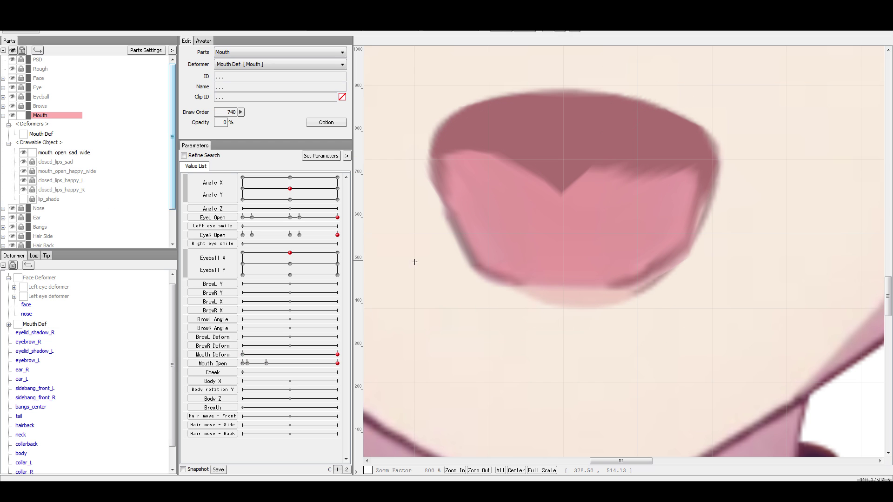
click(644, 240)
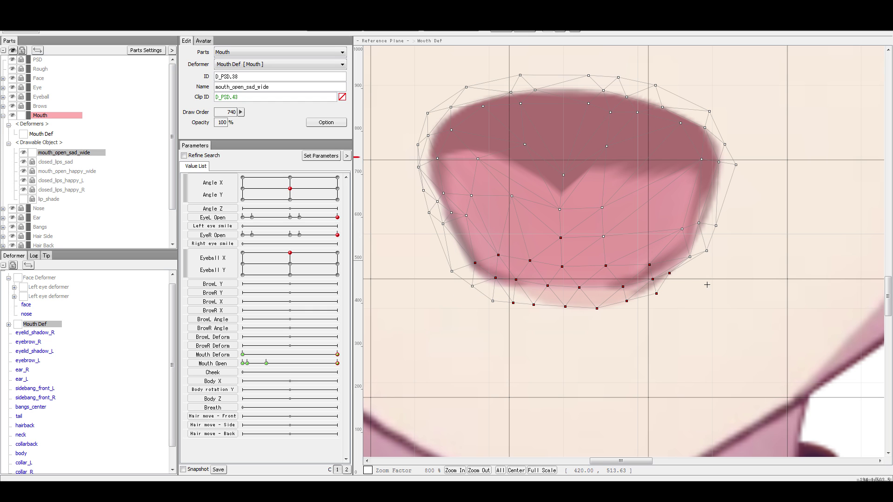
drag(570, 268, 588, 274)
key(ctrl+z)
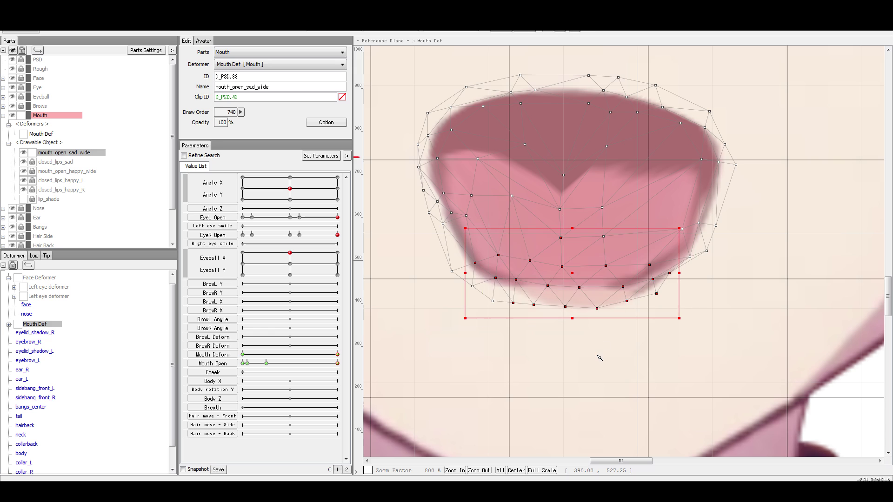
click(618, 333)
click(522, 292)
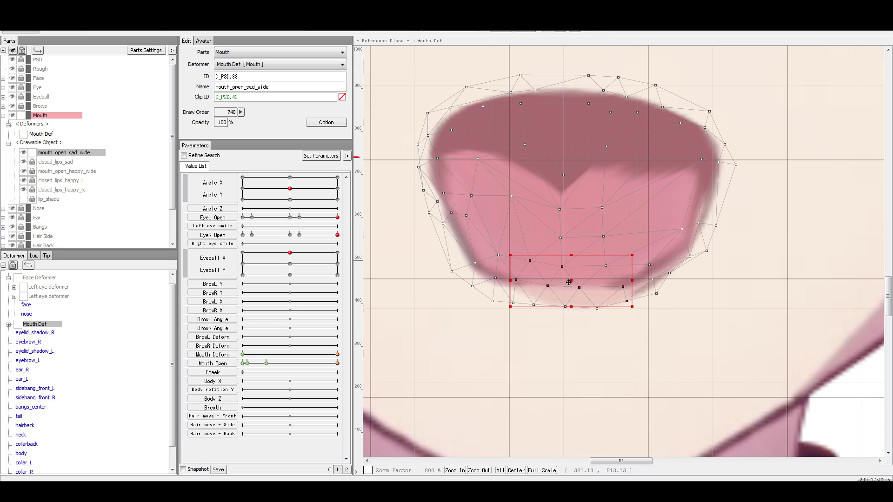
key(ctrl+z)
Pull the bottom vertices of mouth_open_sad_wide down to the happy mouth's bottom edge.
mouse_move(665, 315)
mouse_down()
mouse_move(526, 276)
mouse_move(578, 345)
mouse_move(653, 326)
mouse_up()
drag(571, 300, 571, 309)
click(634, 303)
click(629, 308)
click(552, 47)
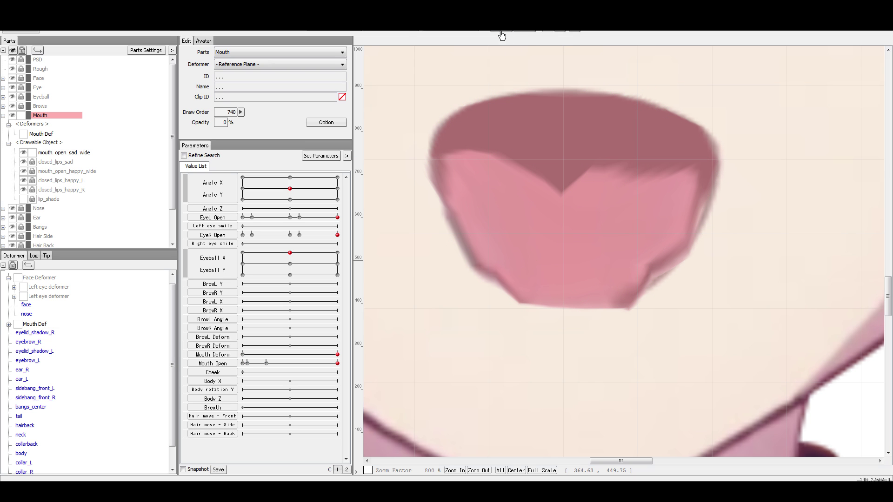
click(642, 291)
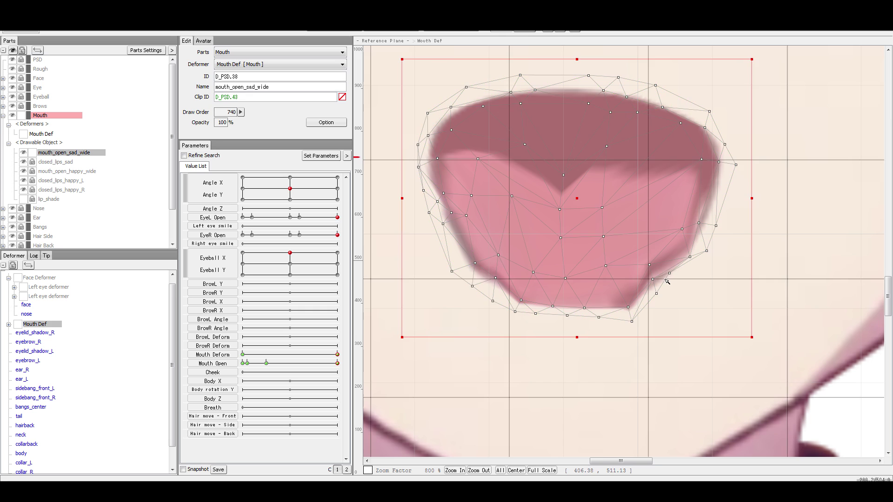
Move the lower-right vertices of mouth_open_sad_wide outward to smooth the dent in that corner.
scroll(644, 295, up, 2)
mouse_move(640, 278)
mouse_down()
mouse_move(643, 295)
mouse_move(643, 286)
mouse_up()
drag(665, 327, 671, 335)
drag(673, 266, 708, 296)
drag(643, 287, 652, 300)
drag(632, 250, 650, 270)
scroll(721, 235, down, 5)
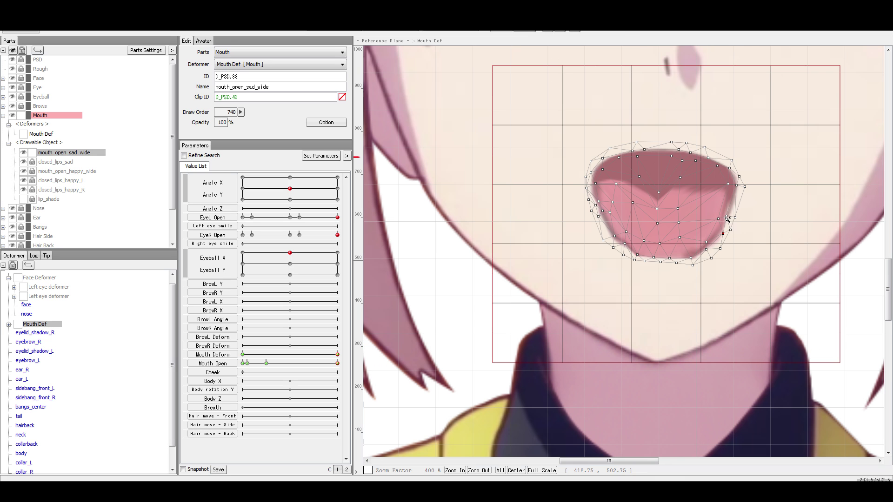
Reposition the right-edge vertices of mouth_open_sad_wide to round off its right side.
scroll(752, 211, up, 5)
drag(609, 258, 580, 269)
drag(642, 263, 654, 265)
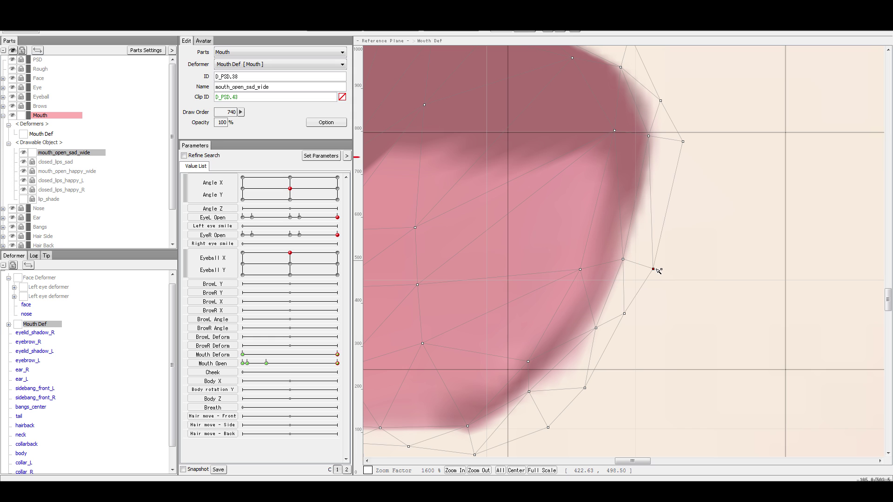
drag(614, 132, 583, 161)
key(ctrl+z)
drag(636, 297, 664, 315)
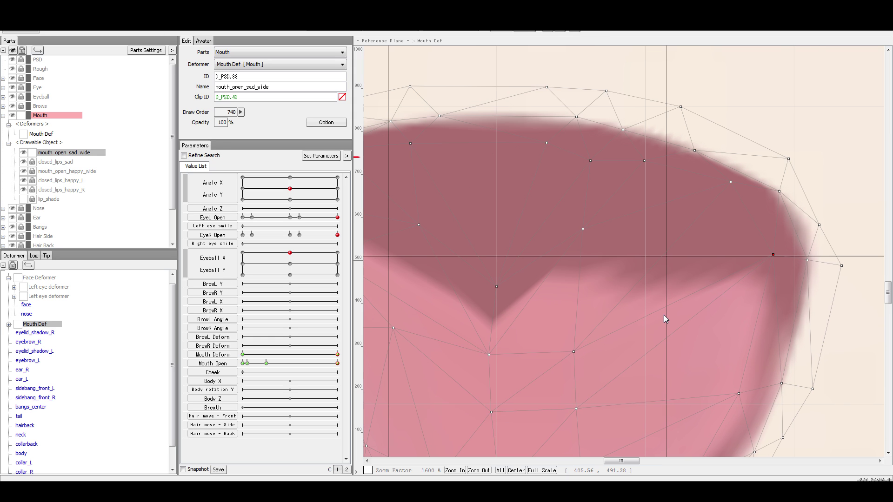
Move the two inner vertices right of the tongue's centre up and outward to raise the tongue's right half.
click(570, 345)
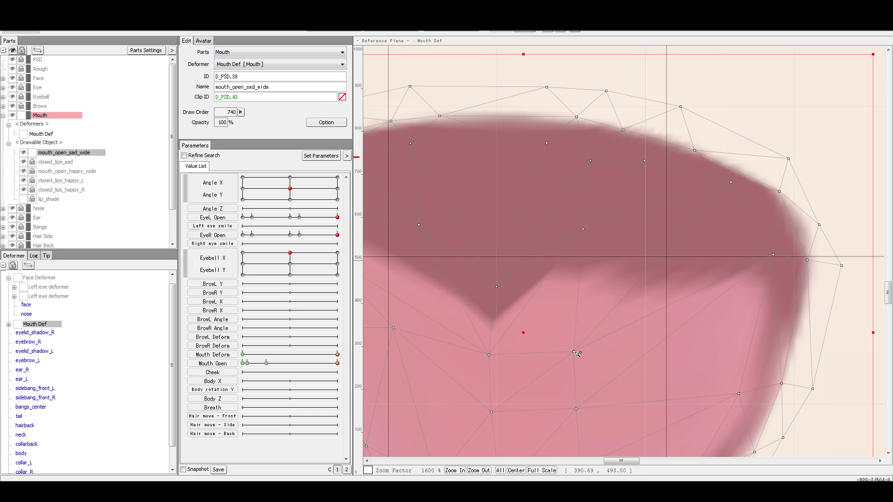
drag(574, 351, 615, 291)
drag(576, 410, 656, 354)
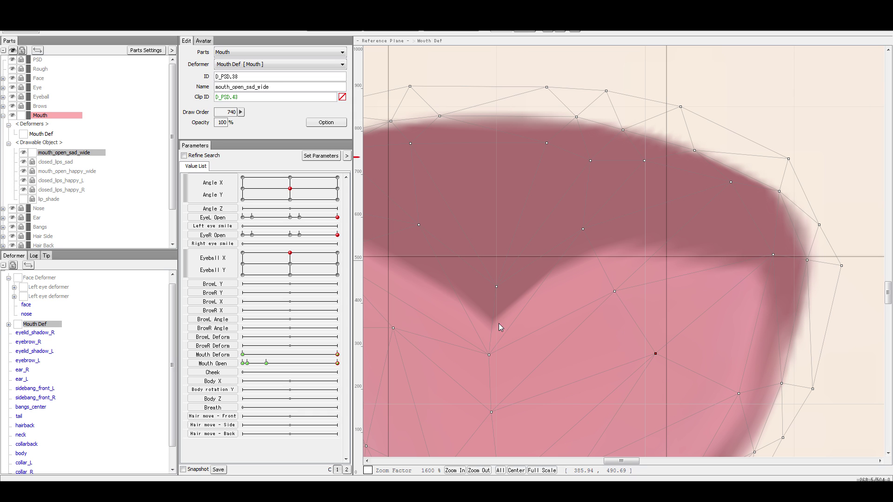
Raise the two centre vertices above the tongue's notch to flatten the V-shaped dip.
click(486, 184)
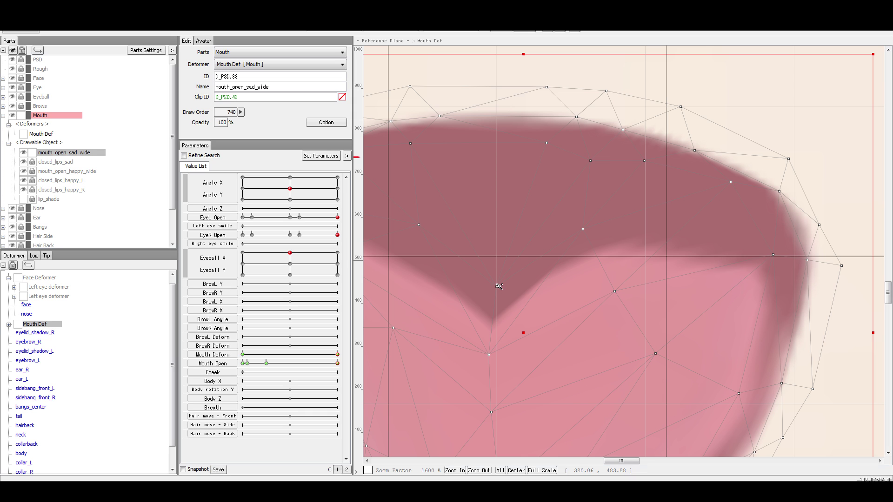
drag(501, 285, 488, 182)
click(492, 355)
drag(490, 356, 487, 256)
drag(521, 210, 750, 197)
scroll(643, 217, down, 2)
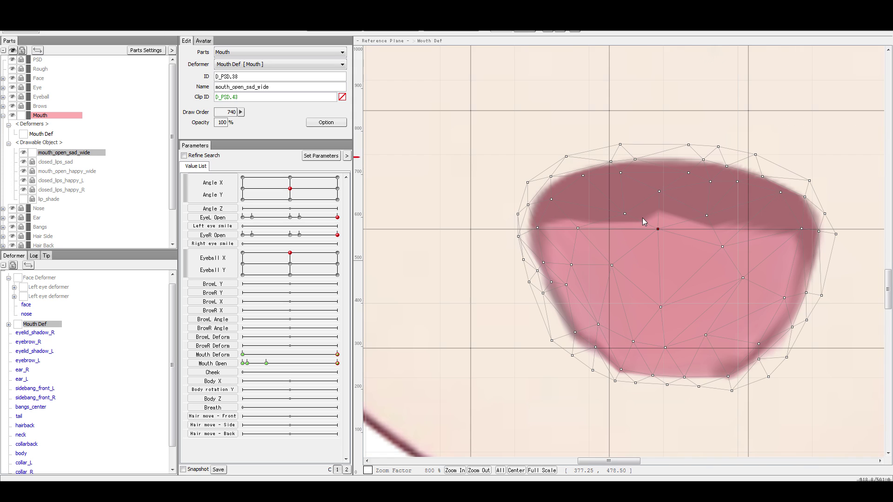
Raise the inner vertices on both sides above the tongue and reposition the right tongue vertex to even its upper edge.
drag(626, 215, 624, 199)
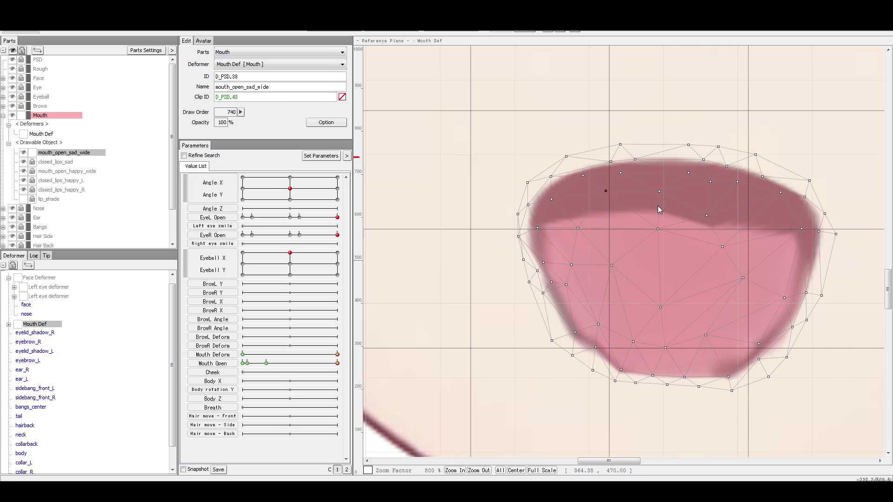
drag(710, 214, 712, 201)
click(722, 245)
drag(711, 242, 502, 320)
scroll(779, 222, up, 2)
scroll(766, 216, down, 1)
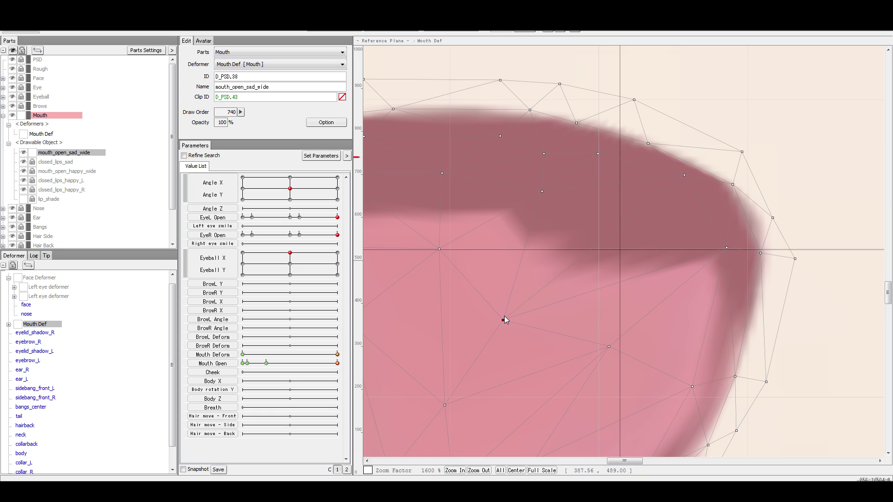
drag(520, 309, 619, 230)
scroll(663, 251, down, 2)
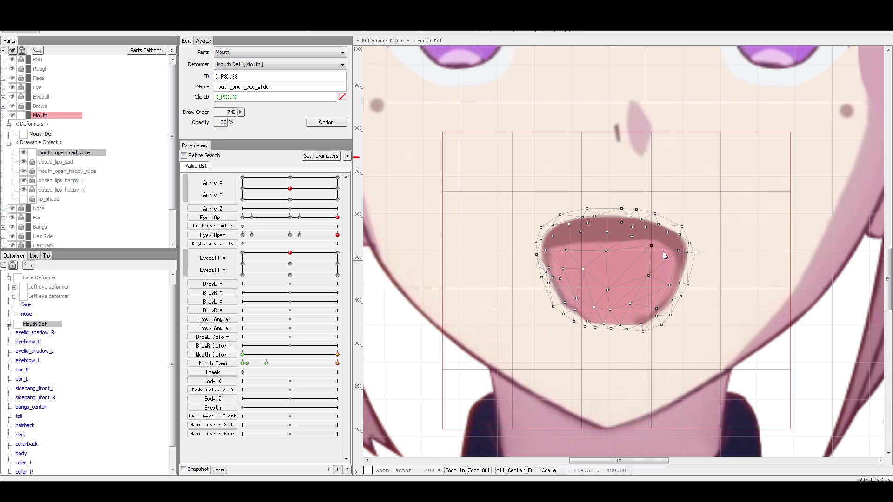
Nudge the centre and right vertices above the tongue upward to smooth the tongue's upper curve.
scroll(585, 221, up, 1)
drag(549, 212, 549, 204)
drag(599, 219, 599, 214)
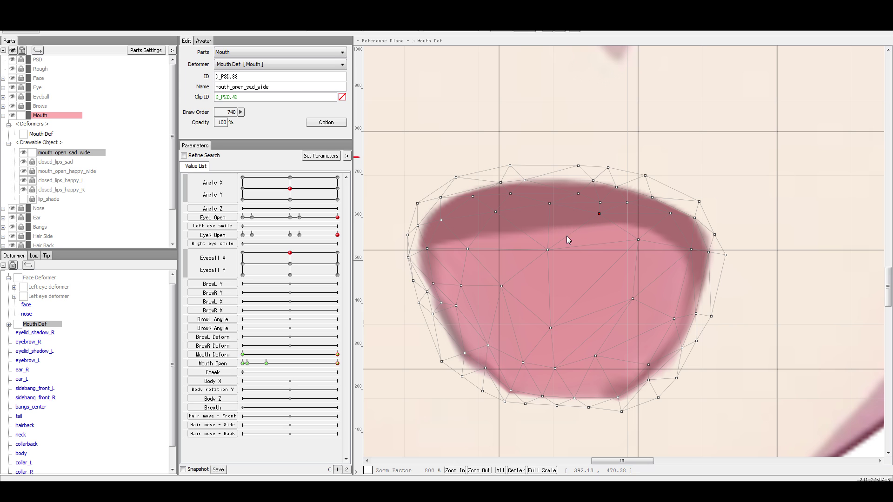
Adjust the left-edge vertices of mouth_open_sad_wide to smooth the mouth's left outline beside the tongue.
drag(429, 250, 442, 200)
click(441, 198)
click(408, 262)
click(422, 260)
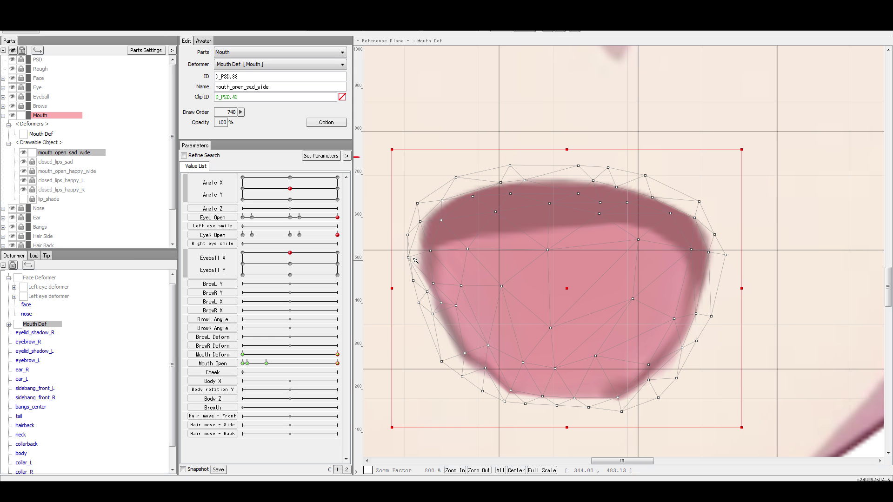
drag(407, 258, 417, 257)
click(436, 283)
mouse_move(441, 303)
mouse_down()
mouse_move(435, 315)
mouse_move(439, 301)
mouse_move(454, 311)
mouse_up()
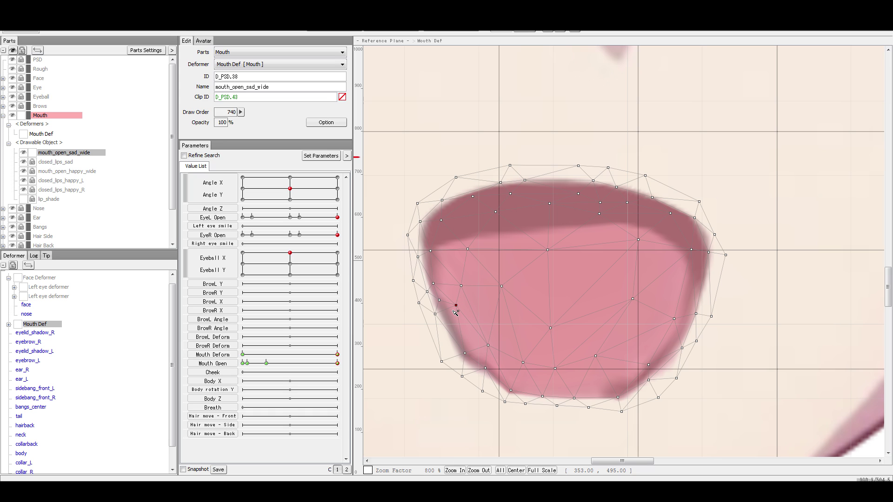
Reposition the lower-left vertices of mouth_open_sad_wide to round the mouth's lower-left edge.
drag(465, 352, 489, 359)
mouse_move(510, 391)
mouse_down()
mouse_move(513, 373)
mouse_move(543, 380)
mouse_move(540, 388)
mouse_move(513, 379)
mouse_up()
drag(517, 377, 538, 389)
click(800, 346)
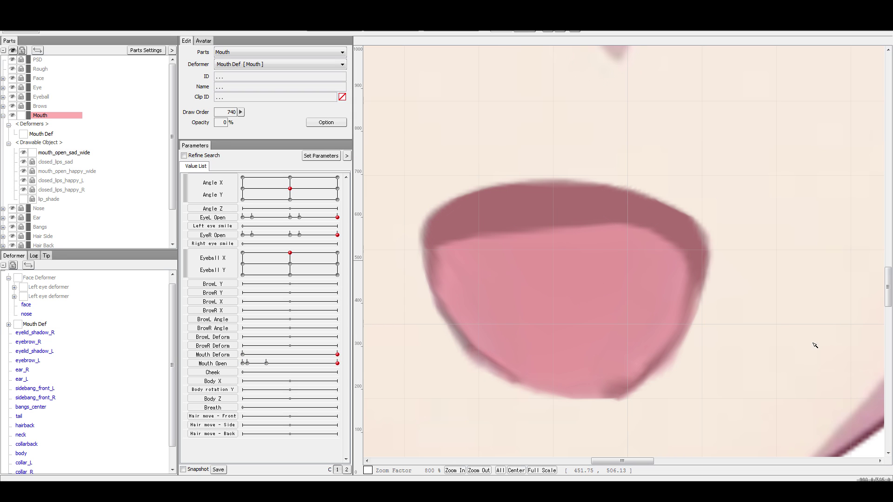
Reshape the lower-right corner vertices of mouth_open_sad_wide into a rounder curve along the mouth's bottom.
click(619, 396)
click(620, 397)
drag(620, 398, 645, 372)
drag(623, 400, 665, 366)
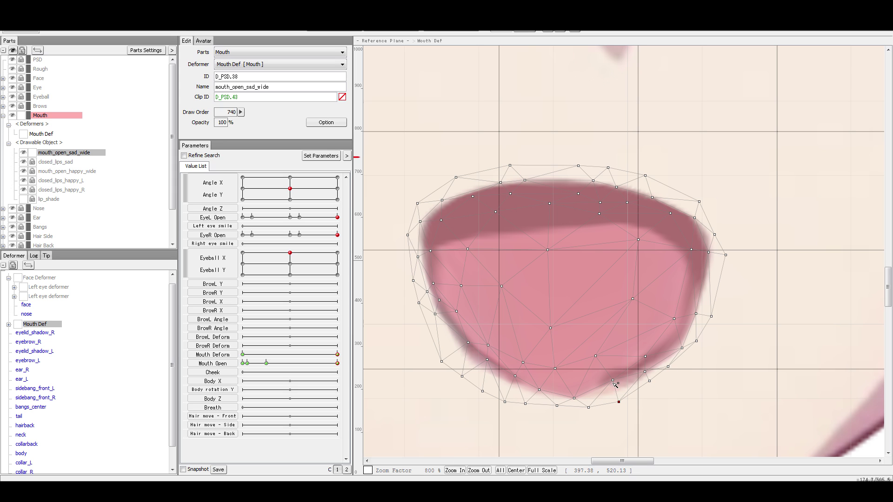
click(655, 417)
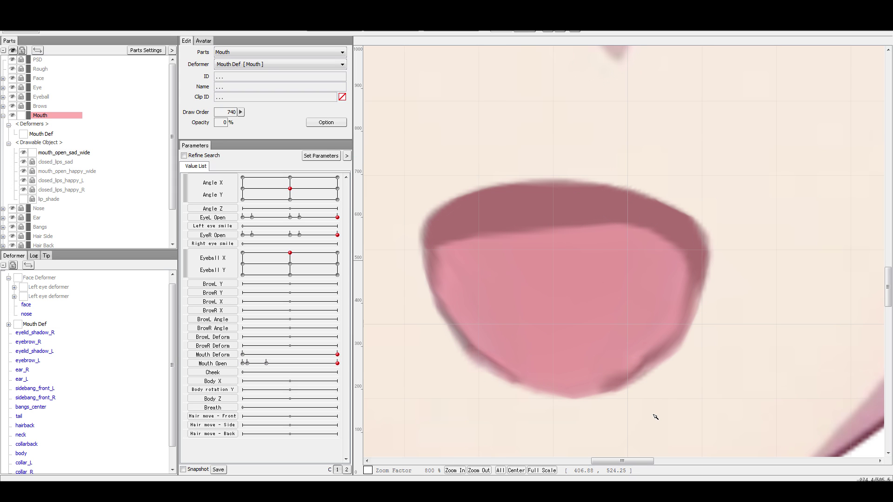
click(653, 383)
drag(646, 358, 648, 361)
click(700, 401)
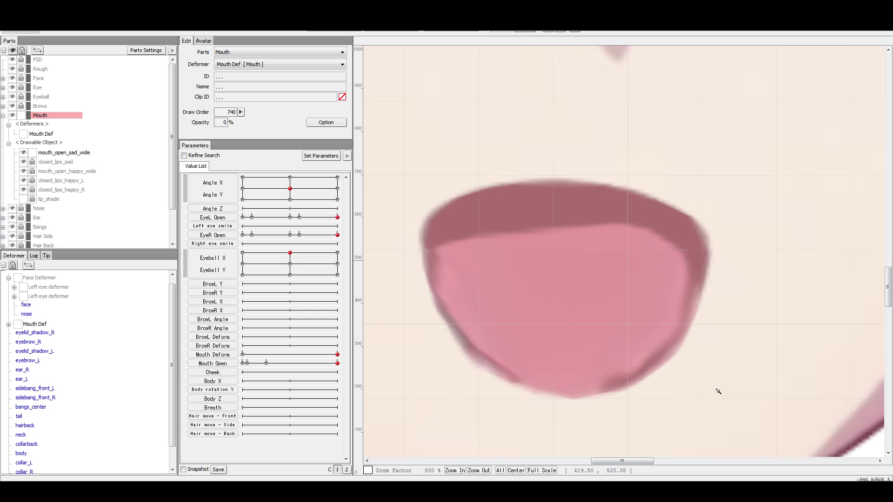
Try mouth_open_sad_wide at 50% opacity, restore it to 100%, and undo the stray vertex move on its mesh.
scroll(553, 323, down, 5)
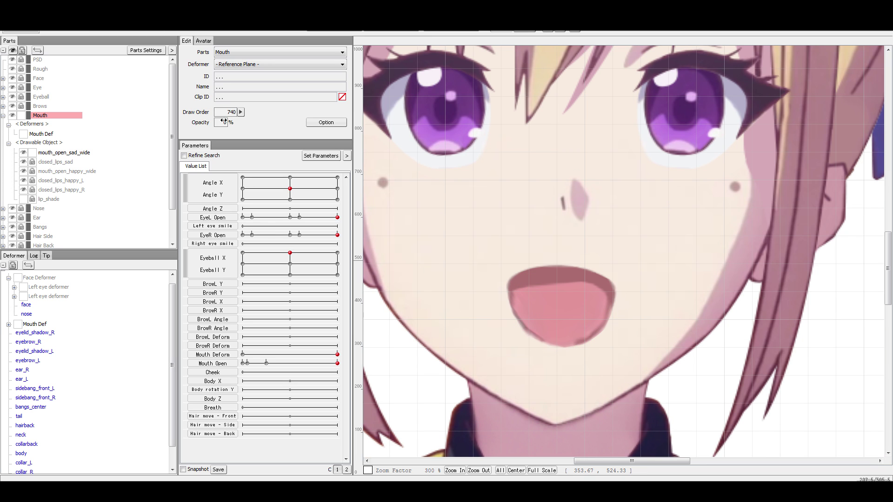
click(75, 154)
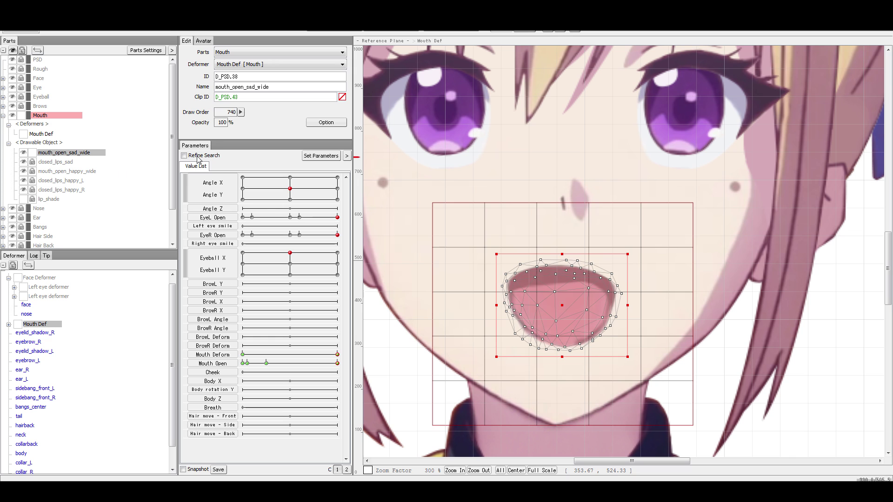
drag(280, 159, 78, 175)
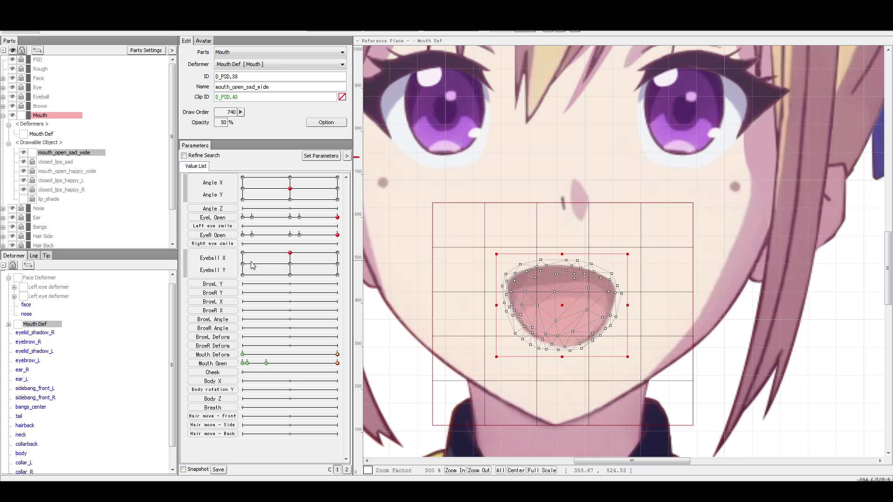
drag(143, 214, 285, 186)
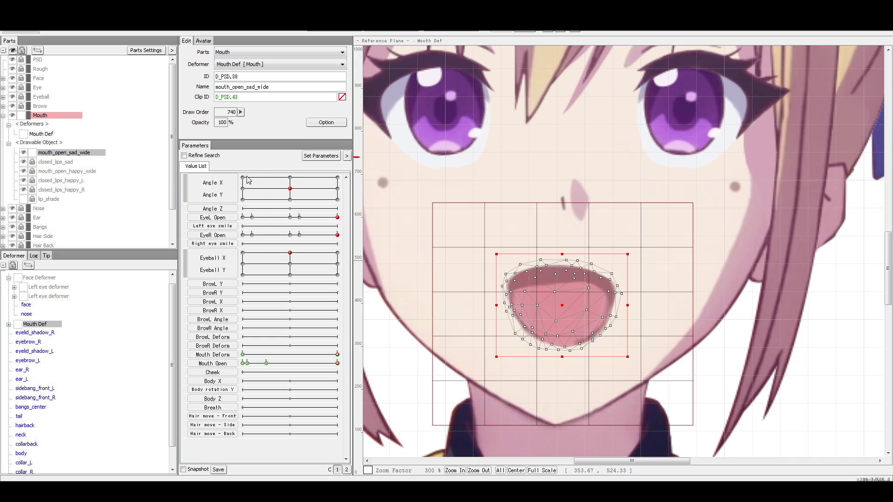
drag(513, 291, 521, 298)
key(ctrl+z)
click(525, 291)
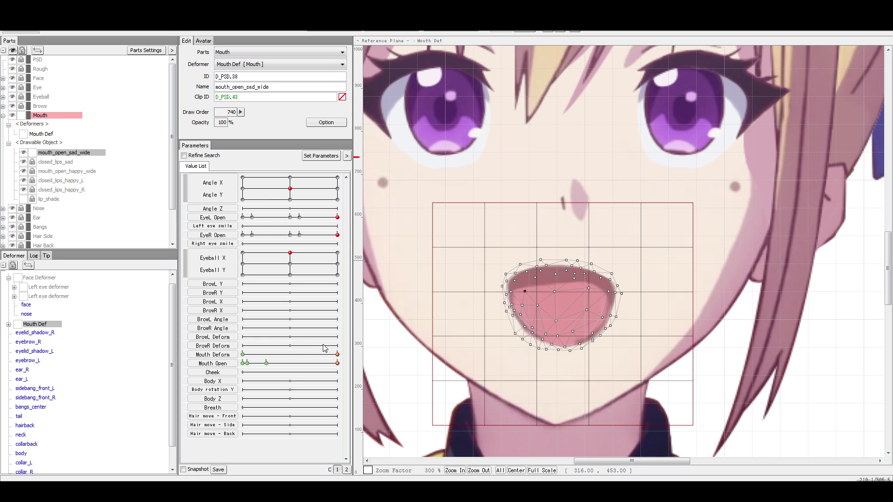
Preview the Mouth Deform transition and lower the draw order of mouth_open_sad_wide to 640.
drag(306, 354, 357, 358)
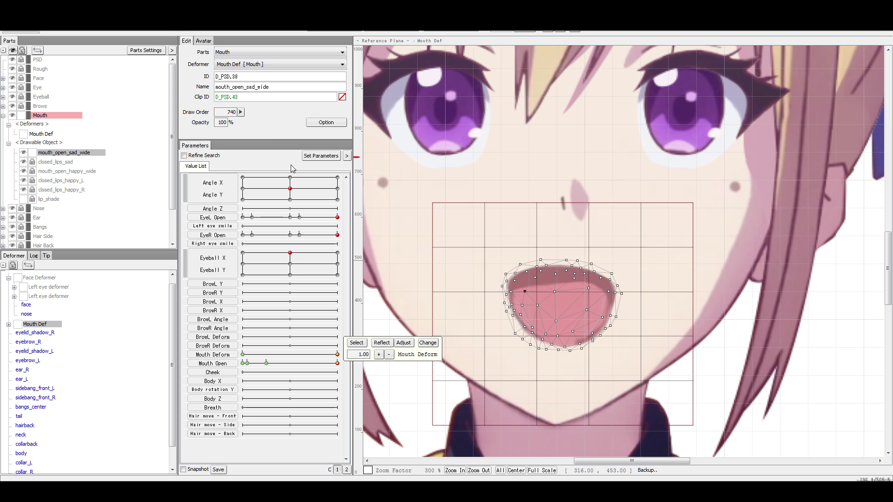
click(241, 112)
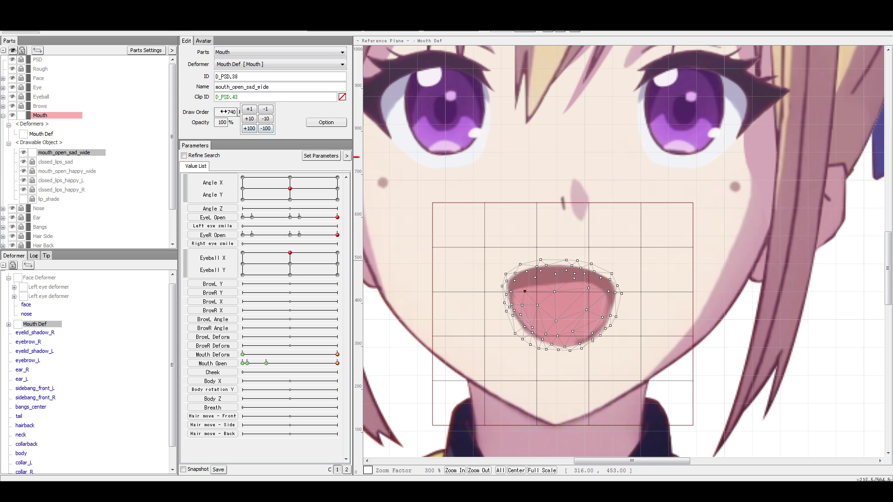
click(271, 129)
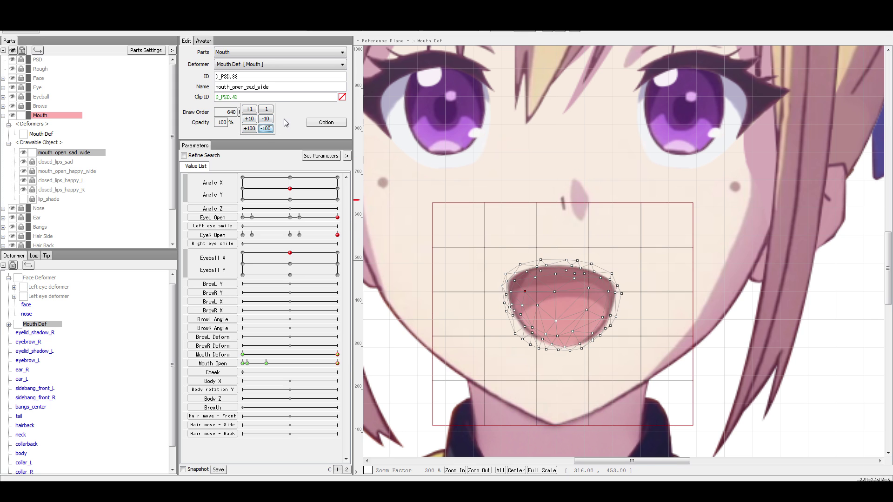
Set the opacity of mouth_open_sad_wide to 0% at Mouth Deform 1.00.
drag(285, 355, 344, 334)
drag(226, 126, 128, 138)
text(0)
key(Return)
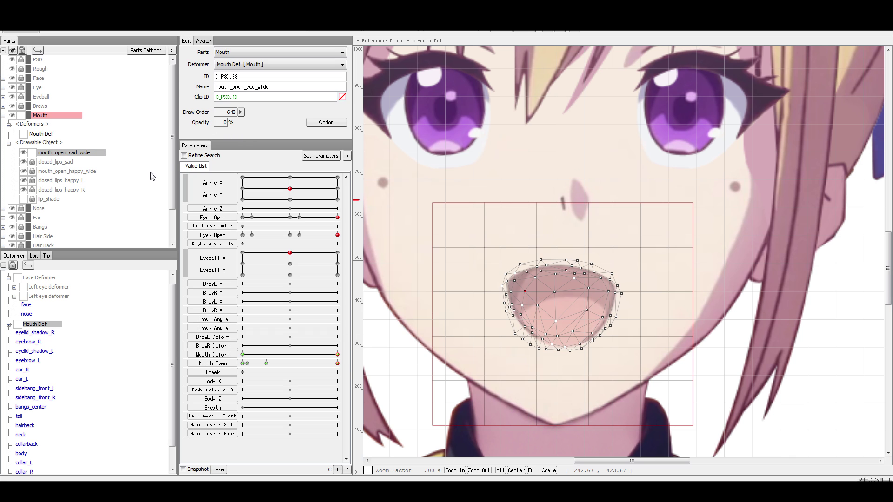
Unlock mouth_open_happy_wide and set its opacity to 100% at Mouth Deform 1.00.
ctrl+click(41, 172)
ctrl+click(36, 173)
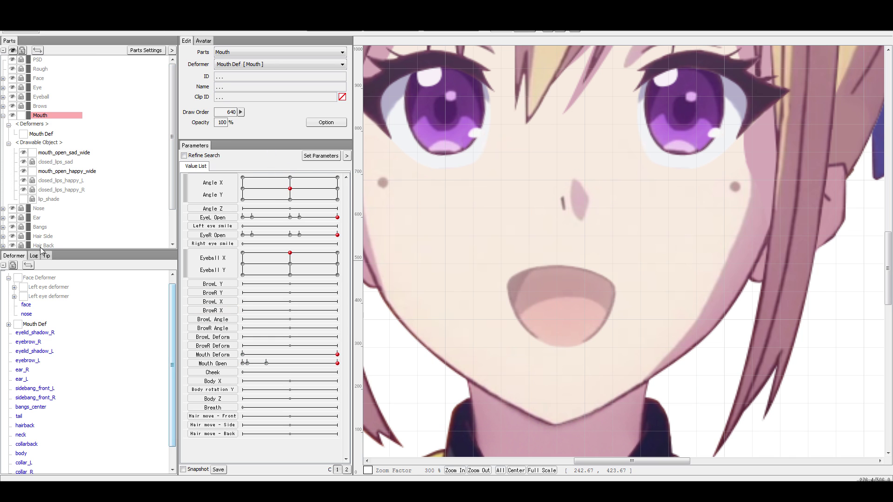
click(55, 172)
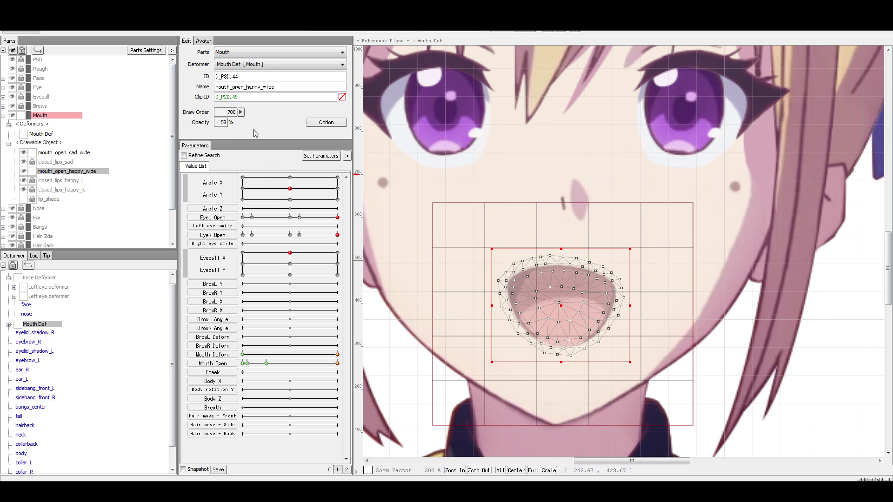
drag(410, 131, 418, 131)
Preview the mouth across the Mouth Deform range to examine how the happy and sad shapes blend.
mouse_move(337, 355)
mouse_down()
mouse_move(254, 371)
mouse_move(234, 385)
mouse_move(439, 366)
mouse_up()
drag(309, 363, 472, 343)
scroll(634, 328, down, 1)
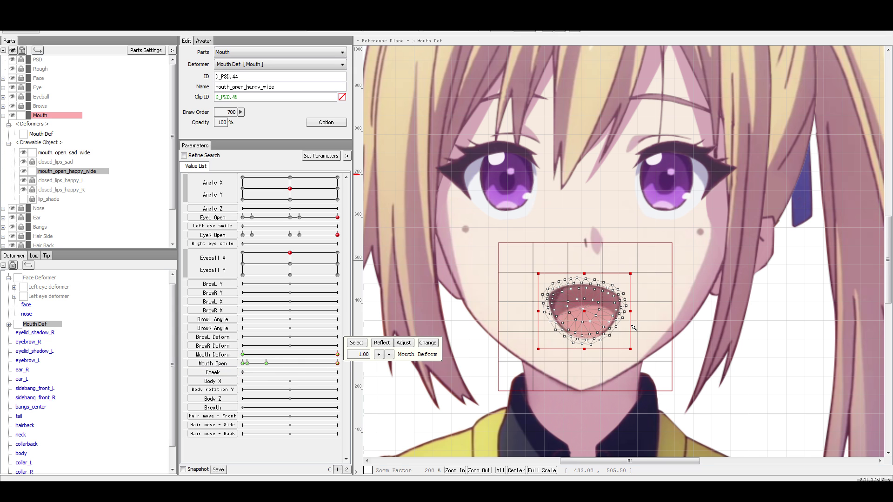
click(796, 401)
drag(321, 357, 225, 395)
drag(141, 384, 528, 416)
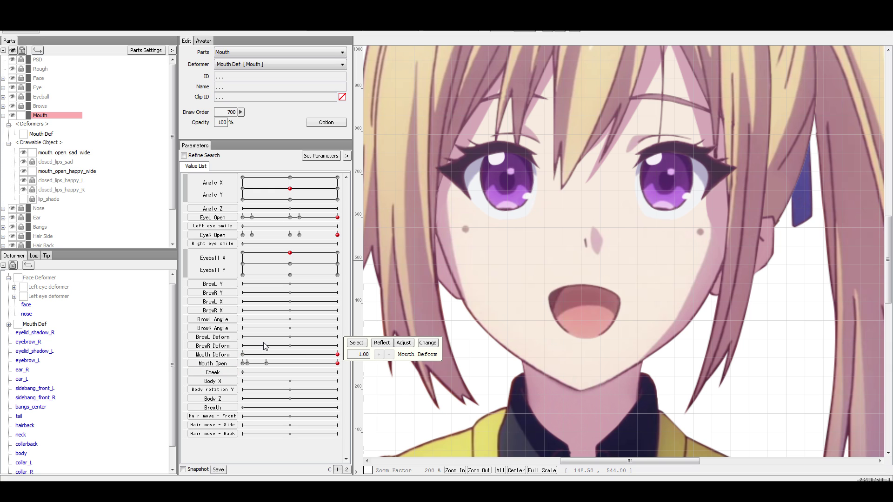
drag(246, 358, 465, 343)
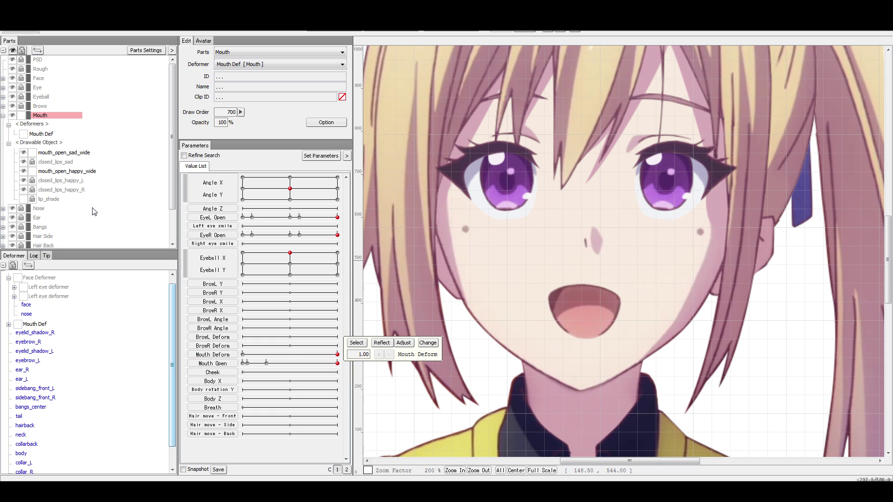
Set the opacity of mouth_open_happy_wide to 100% at Mouth Deform -1.00.
click(82, 154)
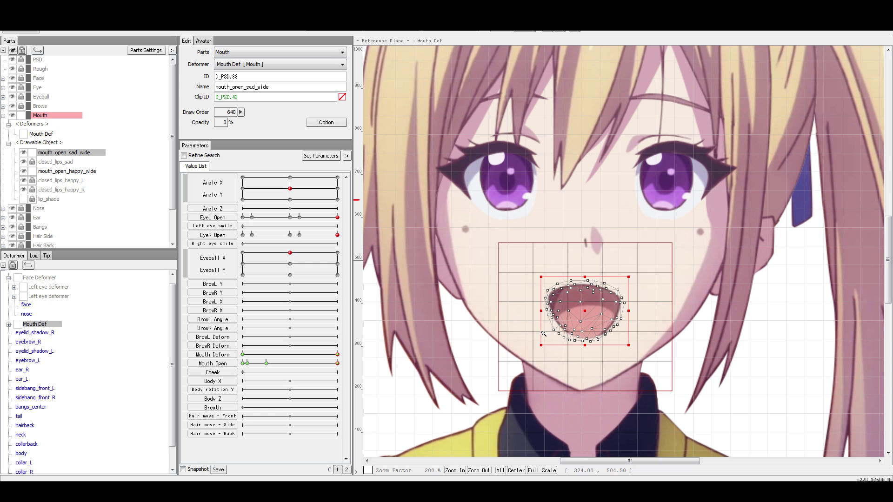
click(100, 171)
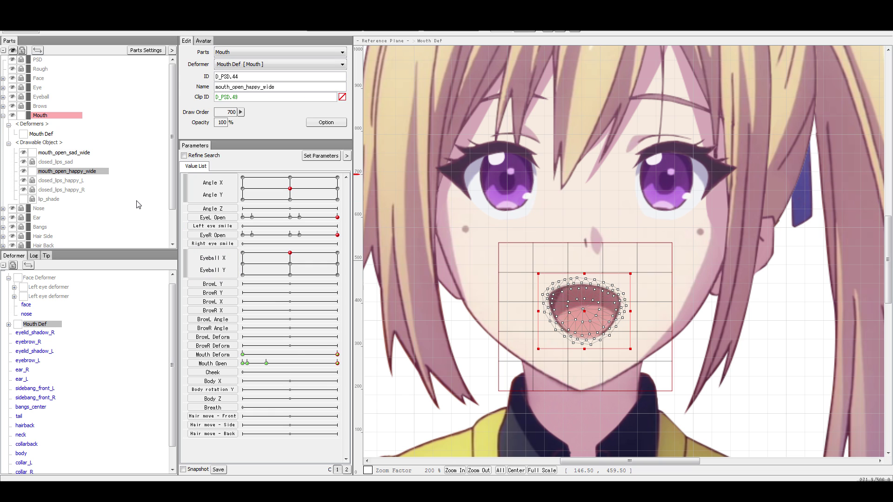
click(338, 354)
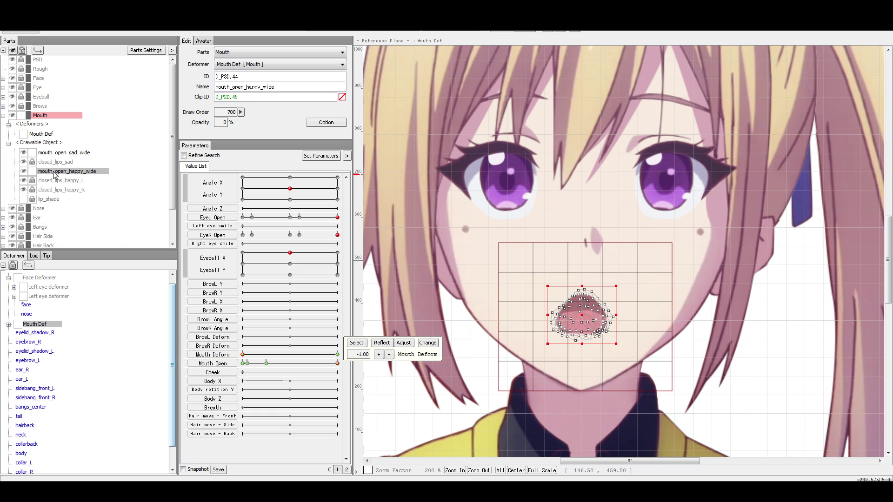
drag(224, 122, 324, 179)
click(701, 375)
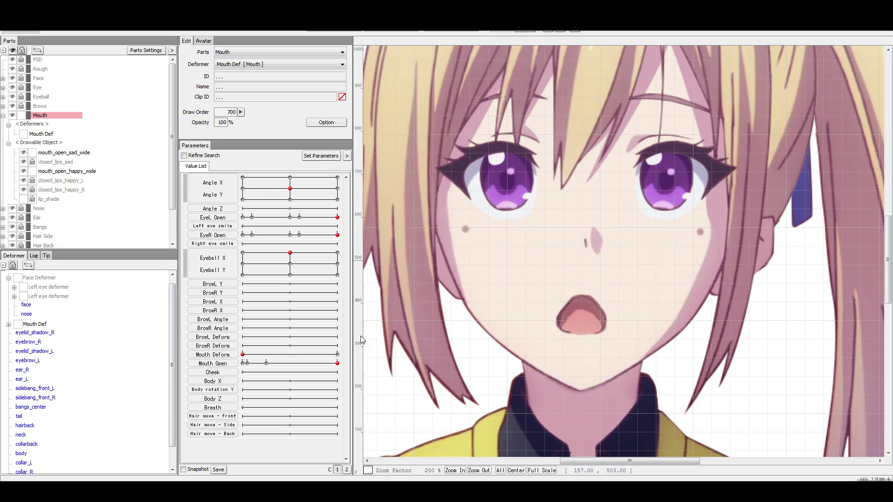
Compare the Mouth Deform transition with mouth_open_sad_wide hidden and shown, inspecting the overlap at the sad end.
drag(242, 355, 459, 314)
click(24, 152)
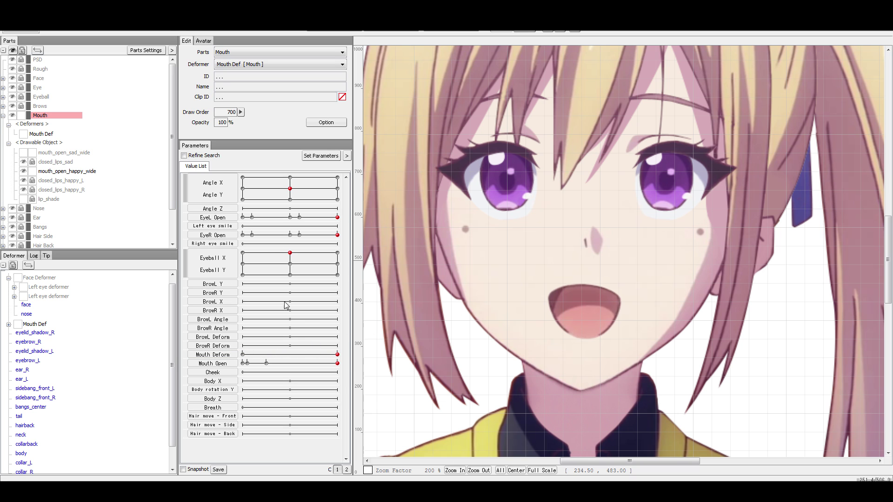
drag(320, 356, 388, 337)
click(24, 152)
click(315, 354)
drag(368, 351, 505, 322)
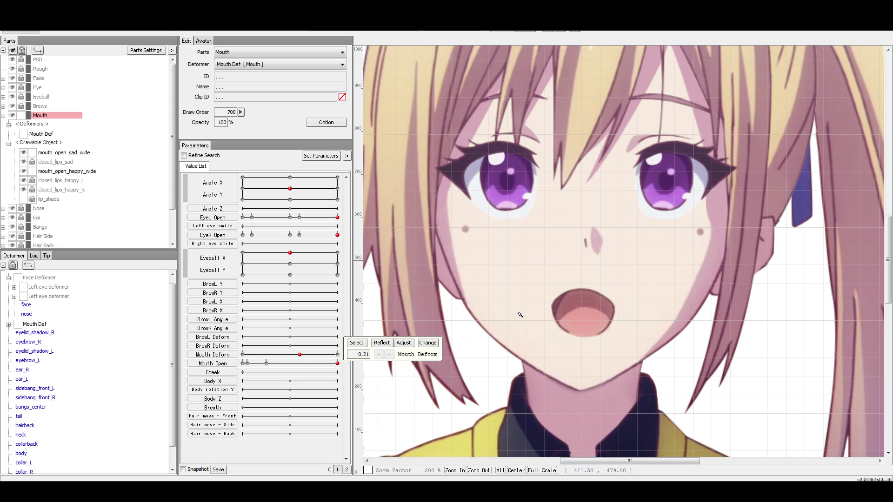
drag(299, 358, 156, 377)
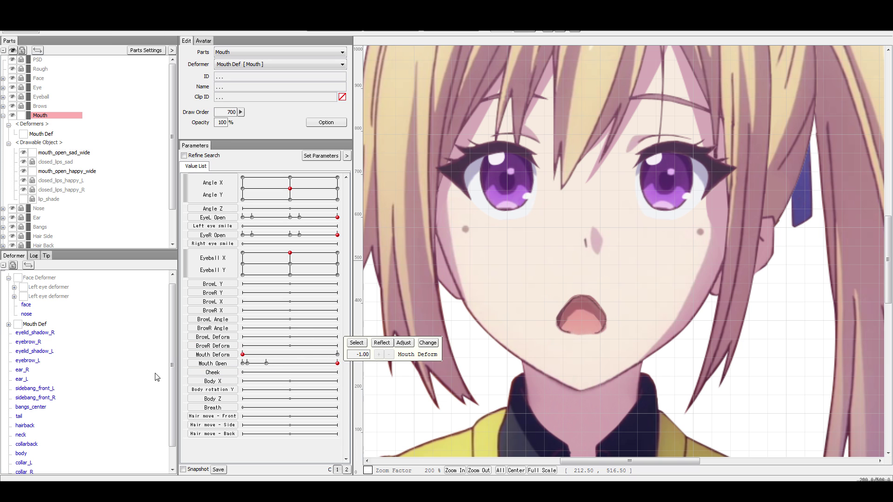
scroll(600, 284, up, 1)
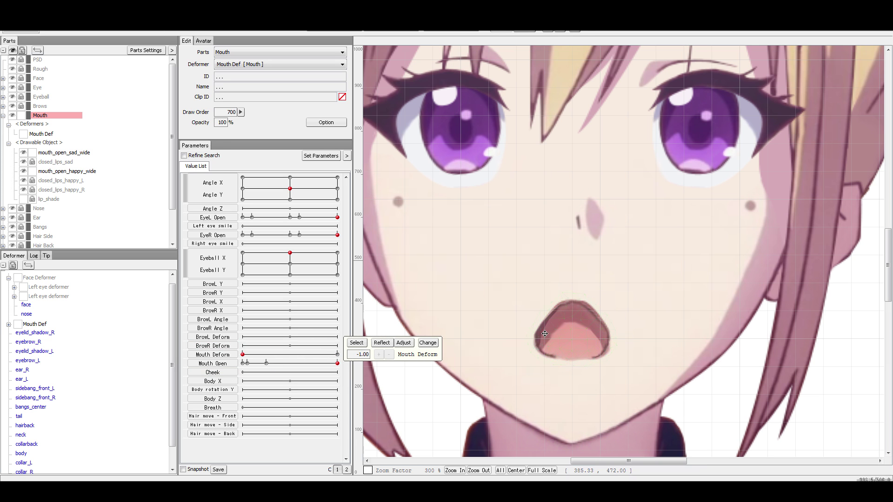
drag(291, 357, 162, 359)
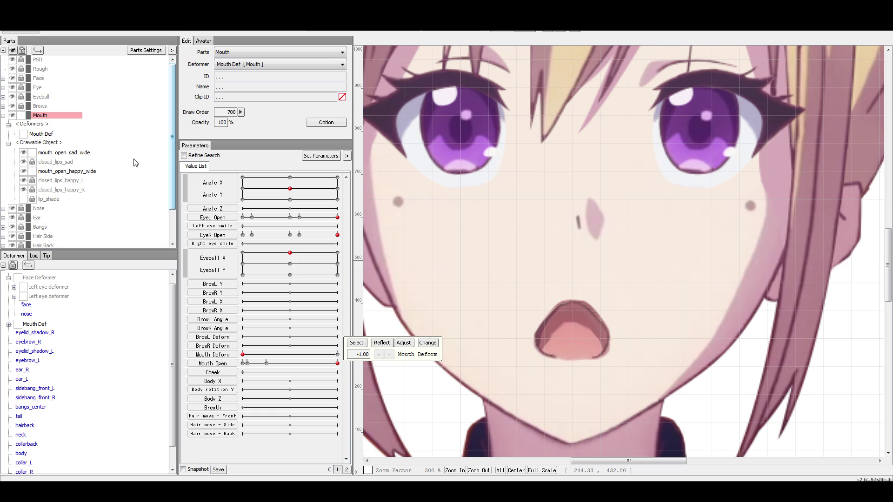
Set the opacity of mouth_open_sad_wide to 100% at Mouth Deform -1.00.
click(66, 153)
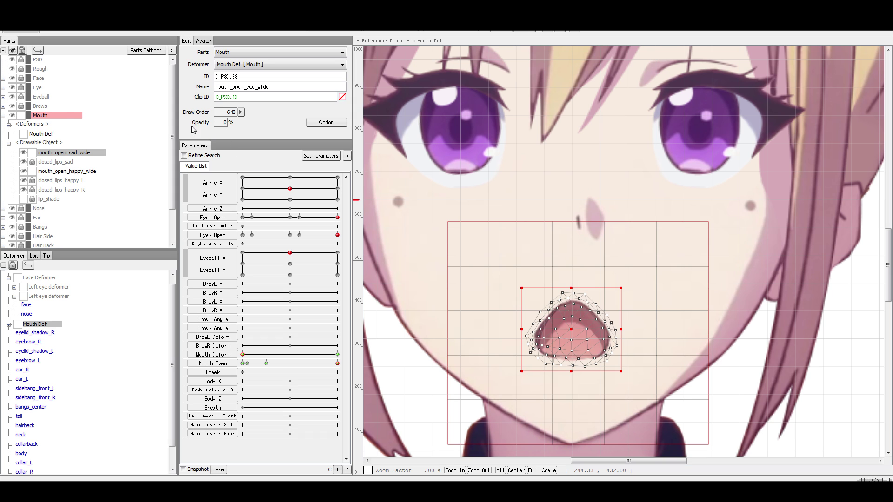
click(270, 355)
drag(270, 358, 156, 332)
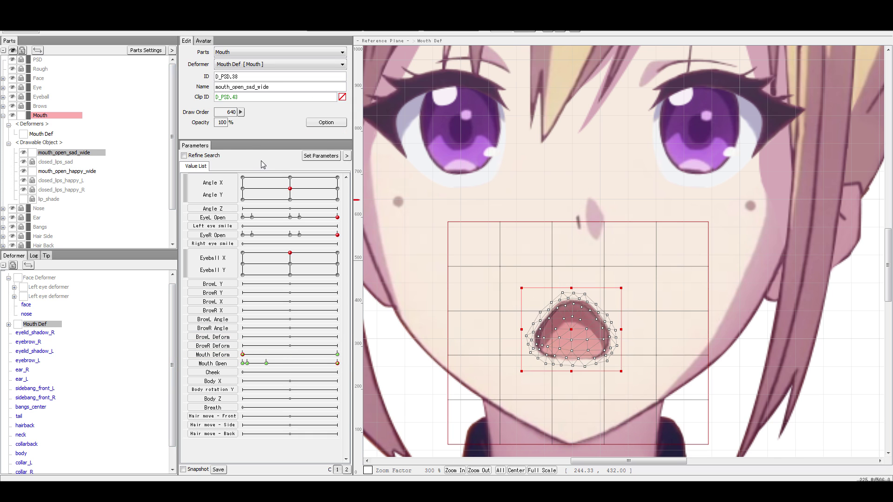
Check the opacity of mouth_open_happy_wide at the sad end and preview the transition to Mouth Deform 1.00.
click(90, 178)
click(89, 171)
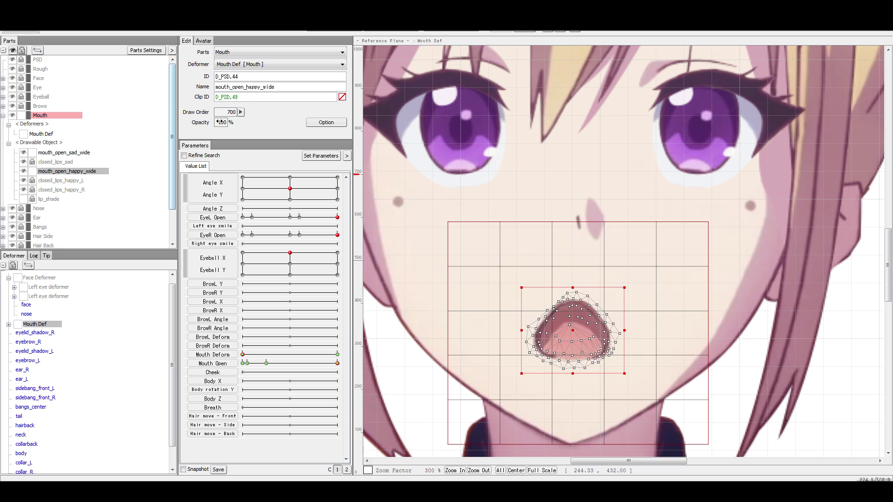
drag(258, 356, 372, 367)
click(789, 362)
drag(267, 354, 542, 345)
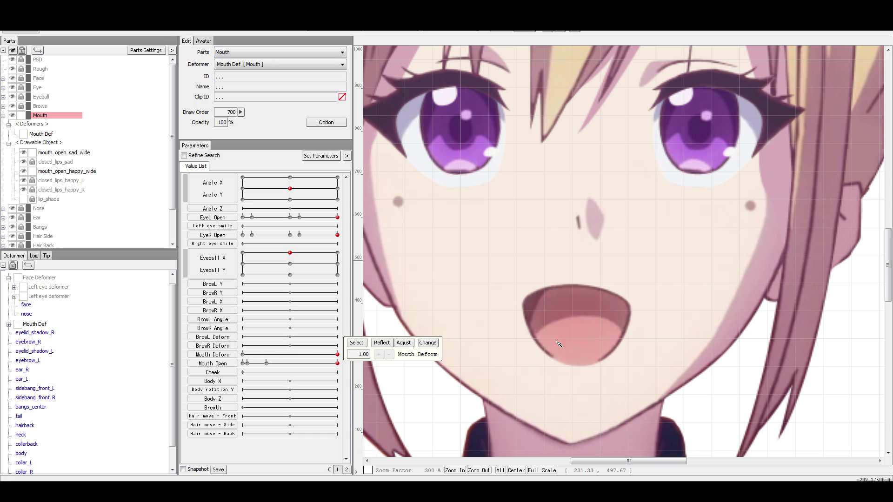
Set the opacity of mouth_open_sad_wide to 100% at Mouth Deform 1.00.
click(84, 153)
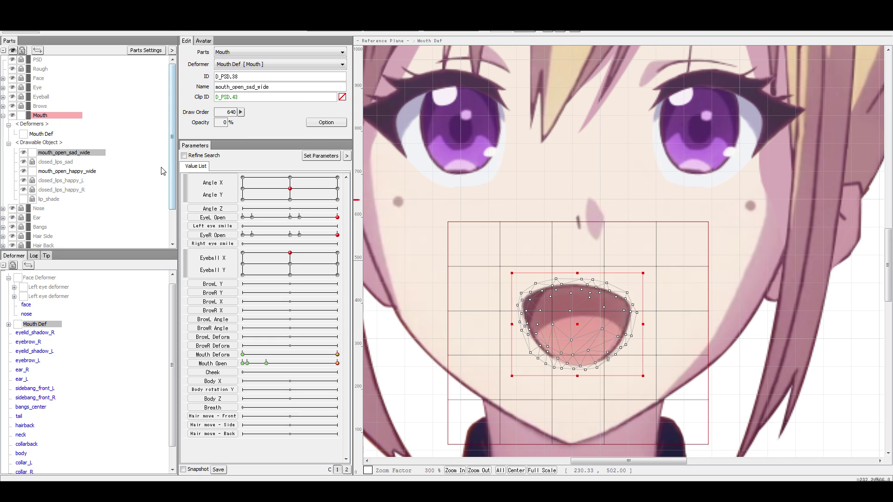
drag(255, 355, 337, 355)
drag(223, 126, 285, 139)
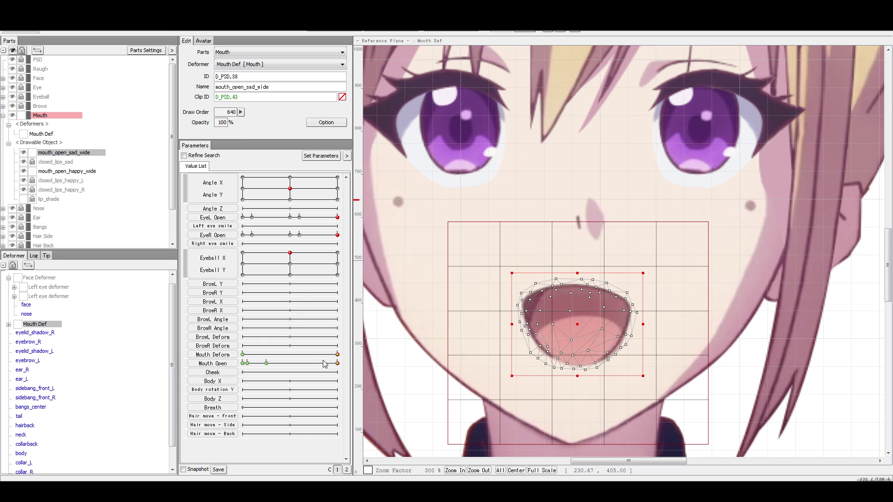
Sweep Mouth Deform back and forth to examine how the overlapping wide mouth shapes change between sad and happy.
drag(327, 355, 415, 363)
drag(296, 356, 430, 347)
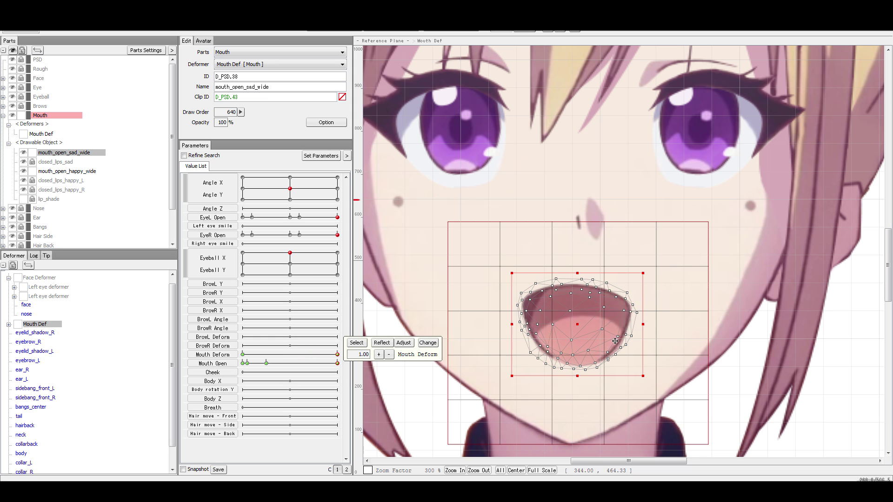
drag(326, 360, 323, 358)
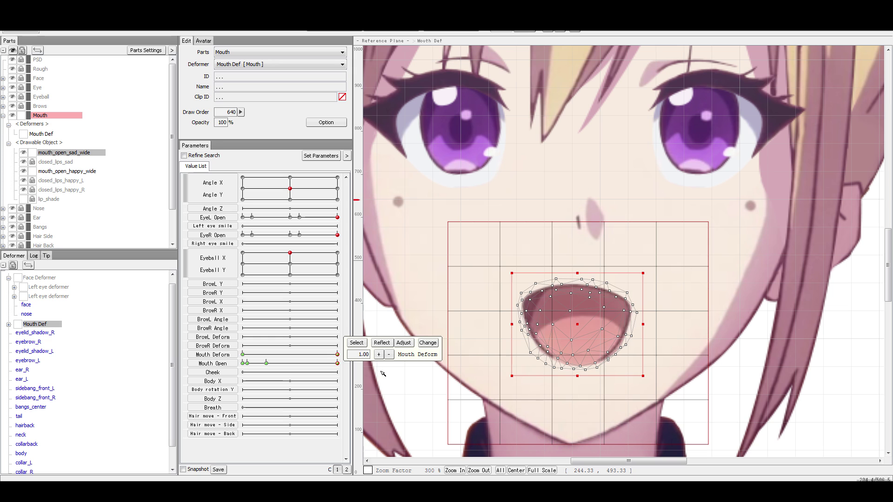
drag(324, 354, 351, 332)
click(359, 345)
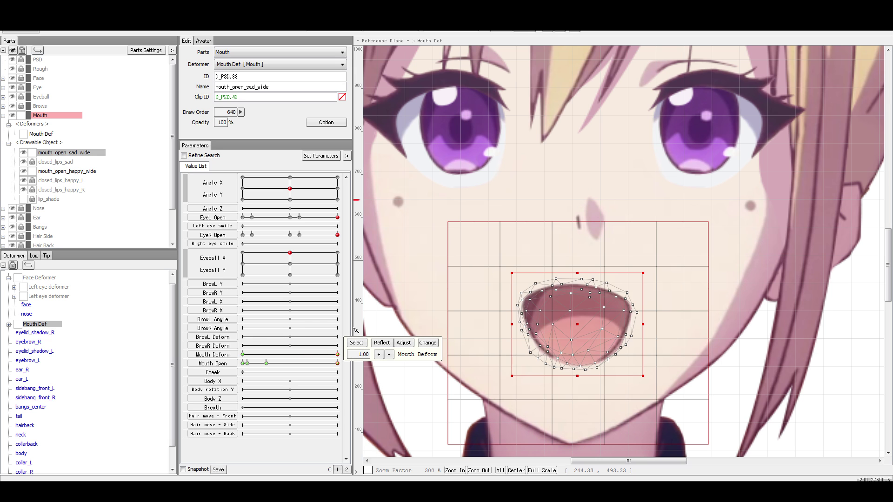
drag(299, 321, 297, 321)
drag(297, 354, 332, 355)
drag(273, 356, 289, 337)
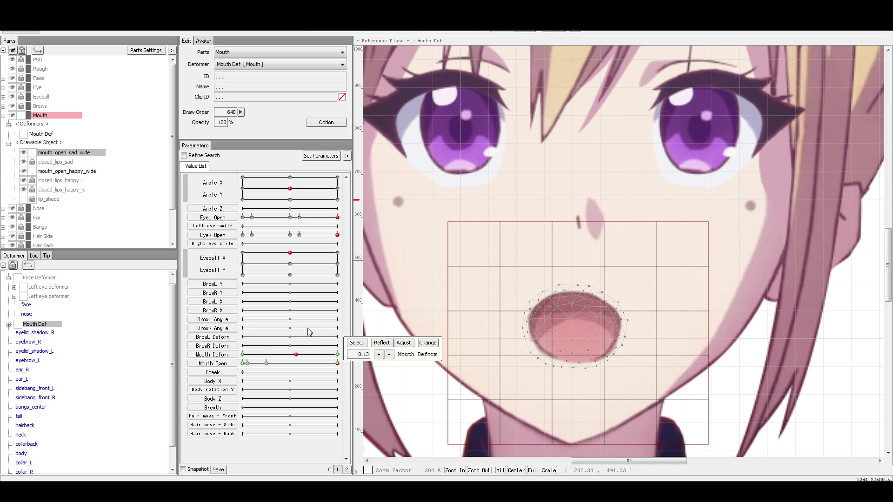
drag(365, 339, 307, 344)
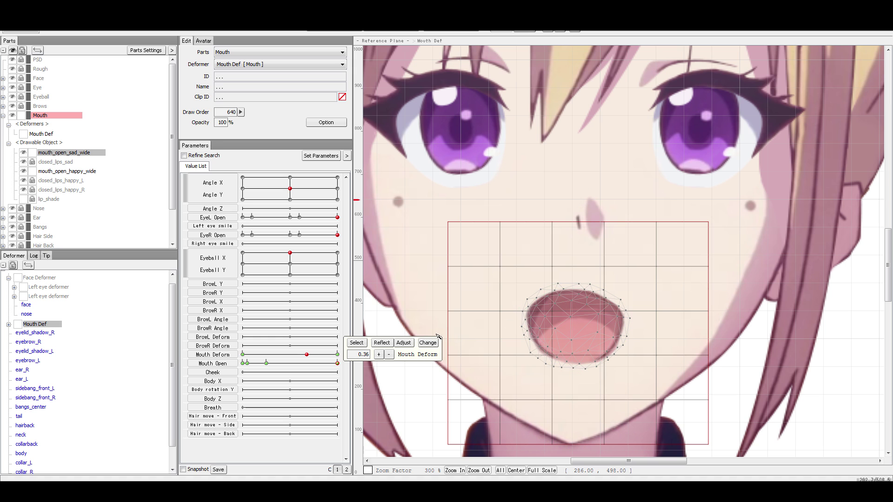
drag(307, 355, 367, 321)
click(834, 364)
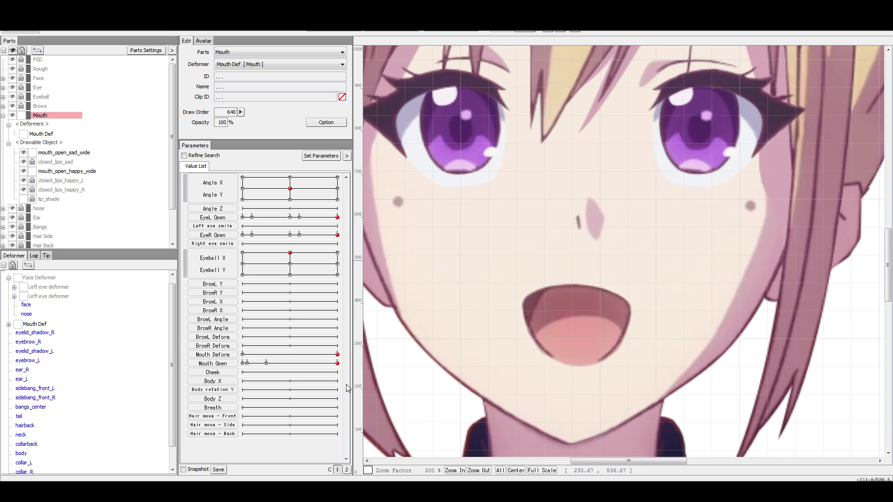
Preview the happy mouth at Mouth Deform 1.00 while moving Mouth Open from about half open to fully closed.
scroll(491, 349, down, 1)
click(265, 354)
mouse_move(376, 363)
mouse_down()
mouse_move(242, 363)
mouse_move(382, 362)
mouse_up()
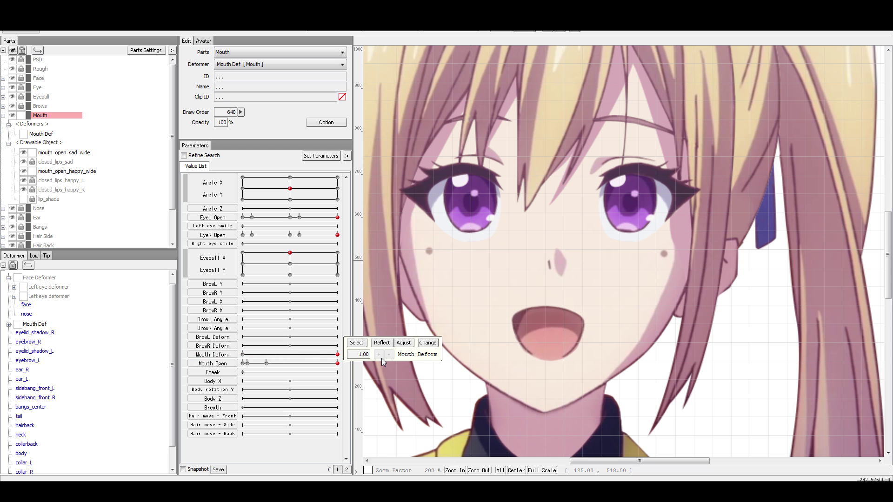
mouse_move(282, 364)
mouse_down()
mouse_move(215, 367)
mouse_move(331, 368)
mouse_move(237, 375)
mouse_move(294, 367)
mouse_move(267, 378)
mouse_move(294, 368)
mouse_up()
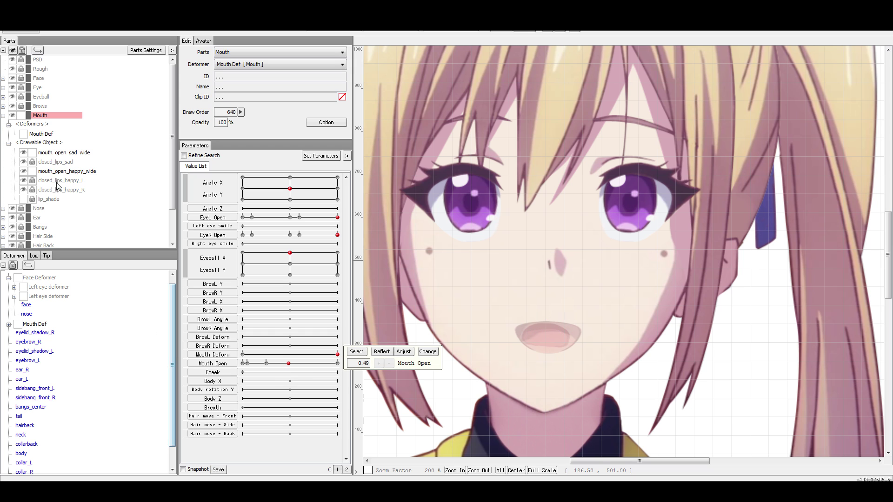
click(87, 155)
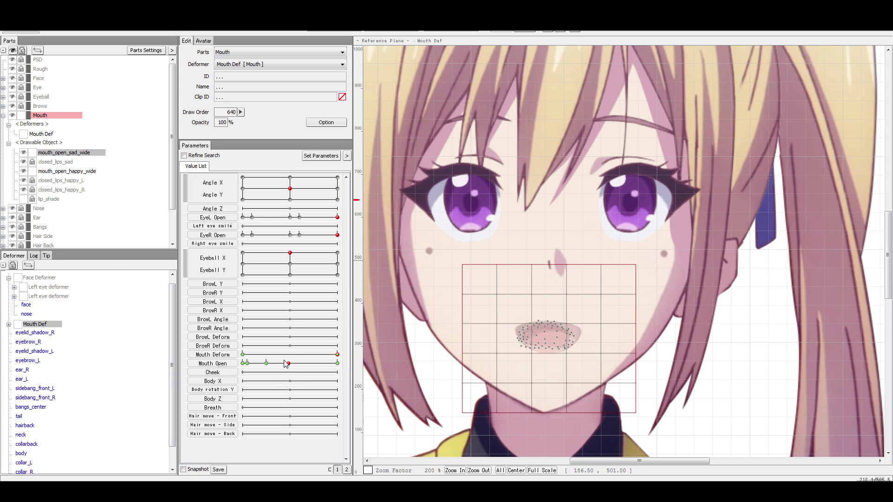
drag(285, 364, 230, 361)
click(488, 399)
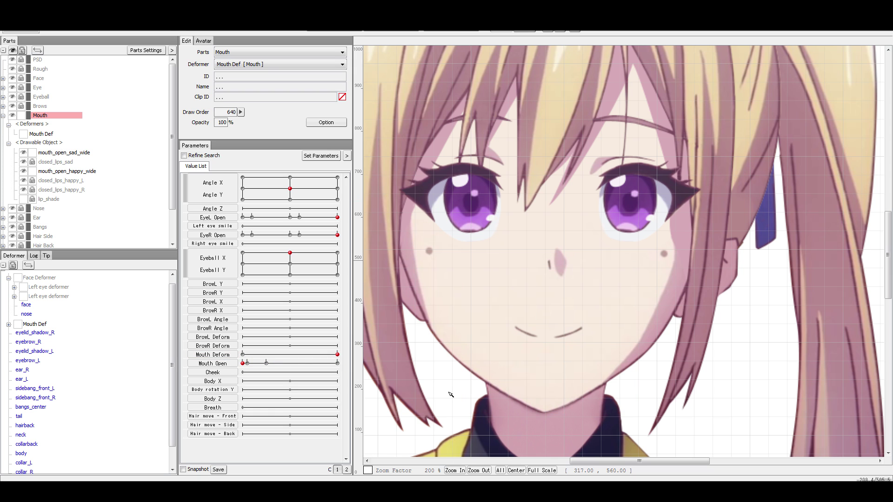
Temporarily link Mouth Deform with Mouth Open, test the combined control along the closed mouth, and separate the parameters again.
drag(297, 357, 364, 361)
drag(260, 363, 236, 368)
click(184, 358)
drag(294, 361, 281, 384)
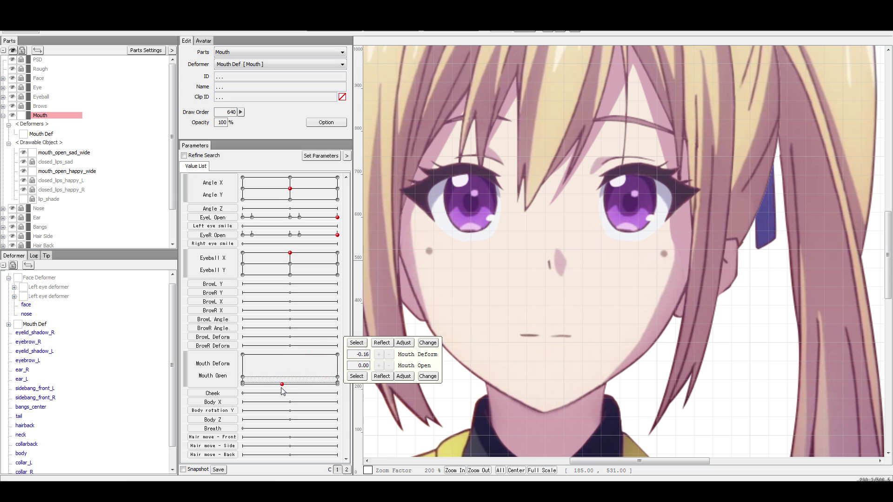
click(185, 359)
Check the in-between mouth shape with Mouth Deform at 0.02 and Mouth Open at 0.51.
drag(281, 363, 290, 363)
click(290, 355)
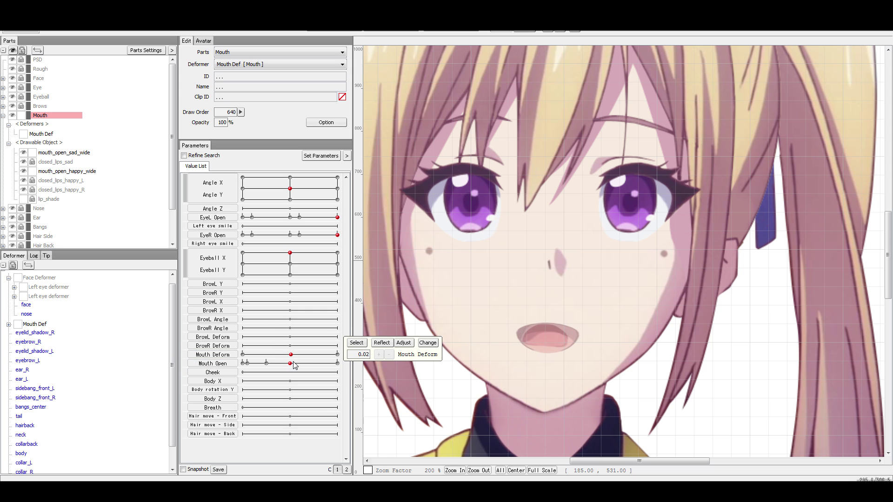
click(291, 363)
drag(291, 363, 292, 363)
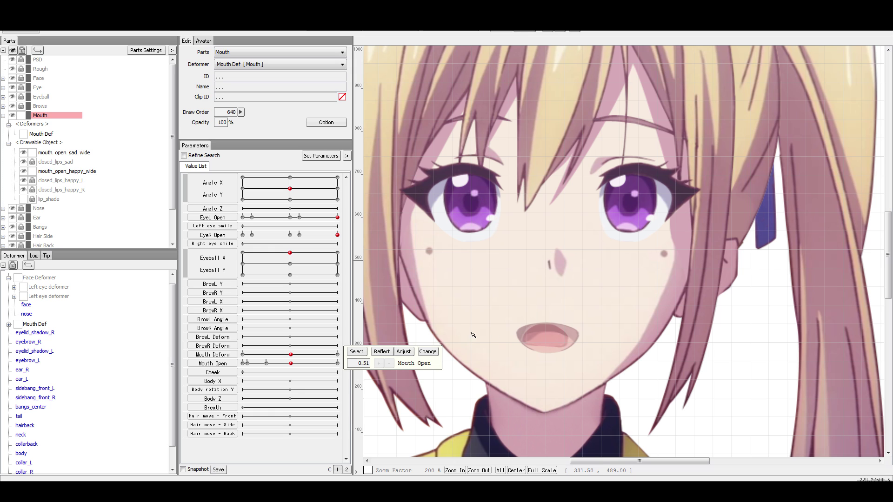
Close the mouth with Mouth Open at 0.00 and preview the closed lips up to Mouth Deform 1.00.
drag(289, 368, 223, 366)
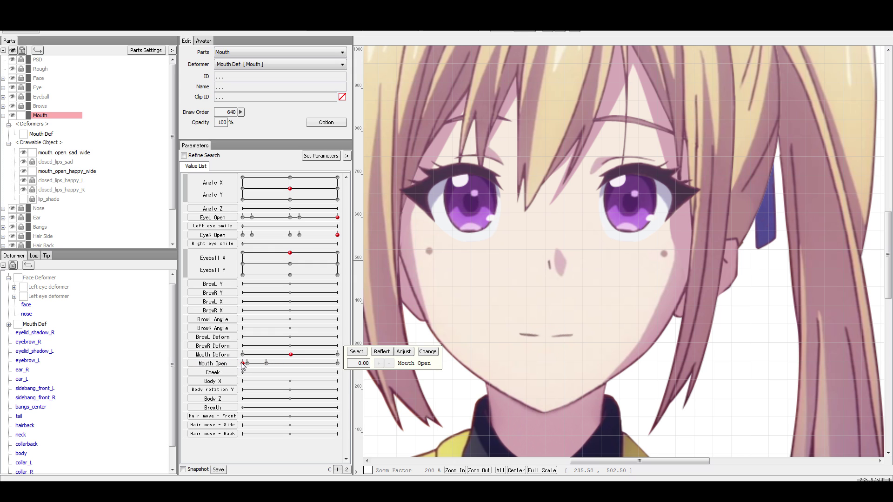
drag(242, 355, 344, 359)
drag(246, 366, 222, 373)
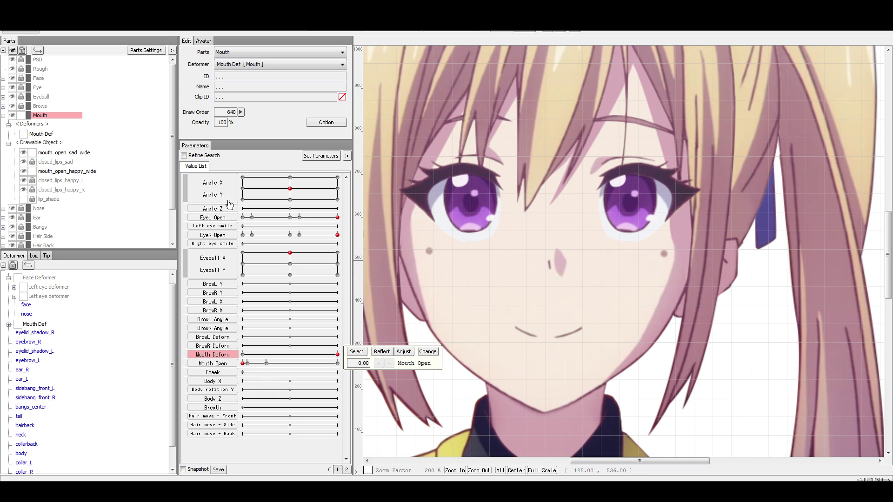
scroll(625, 304, down, 3)
Set Mouth Deform to -1.00 with the mouth closed, and unlock and select closed_lips_sad.
drag(305, 355, 220, 366)
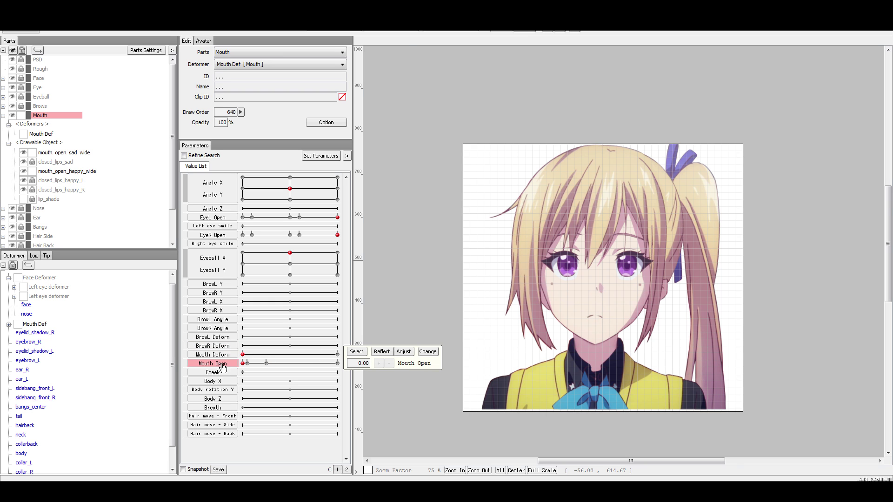
scroll(635, 343, up, 1)
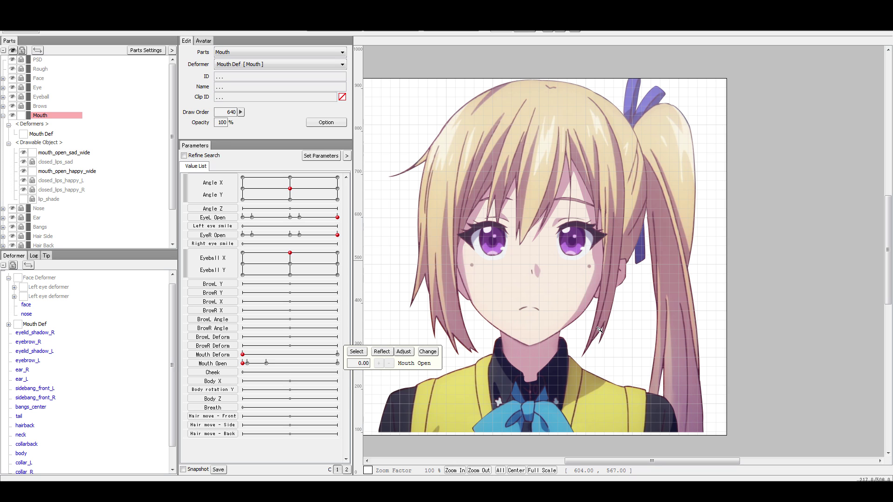
scroll(557, 307, up, 1)
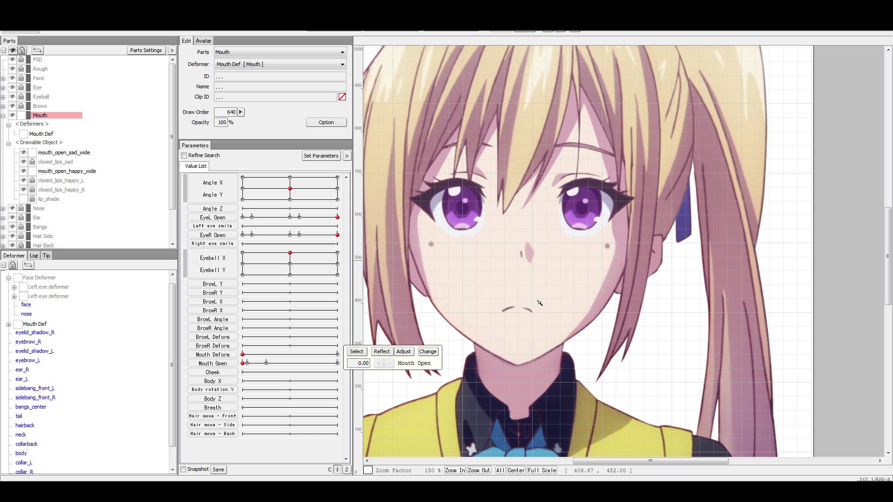
scroll(518, 309, up, 2)
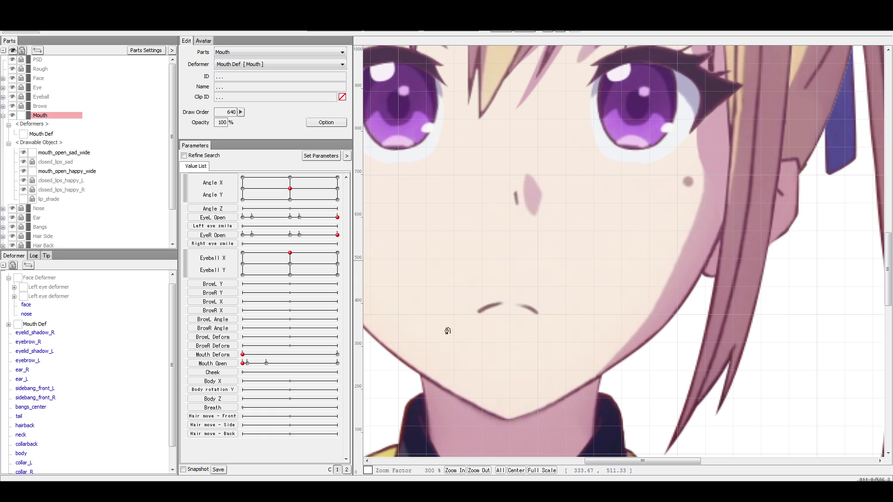
click(42, 164)
scroll(577, 302, up, 1)
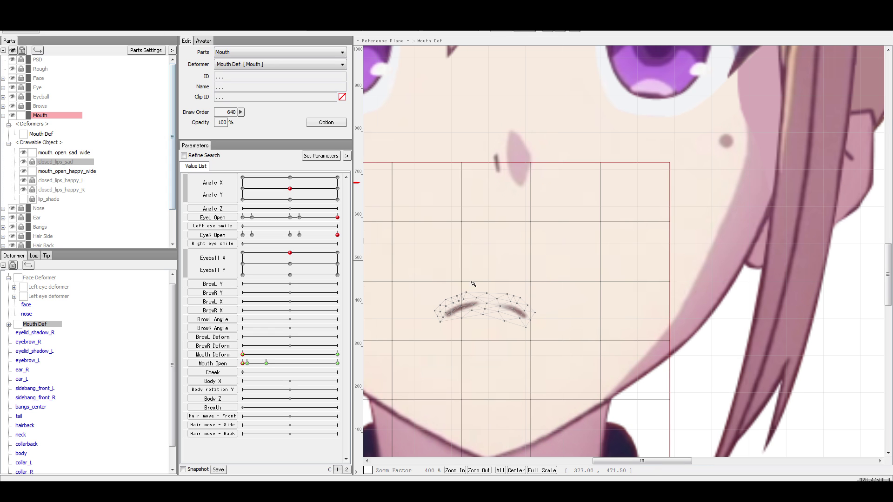
click(485, 307)
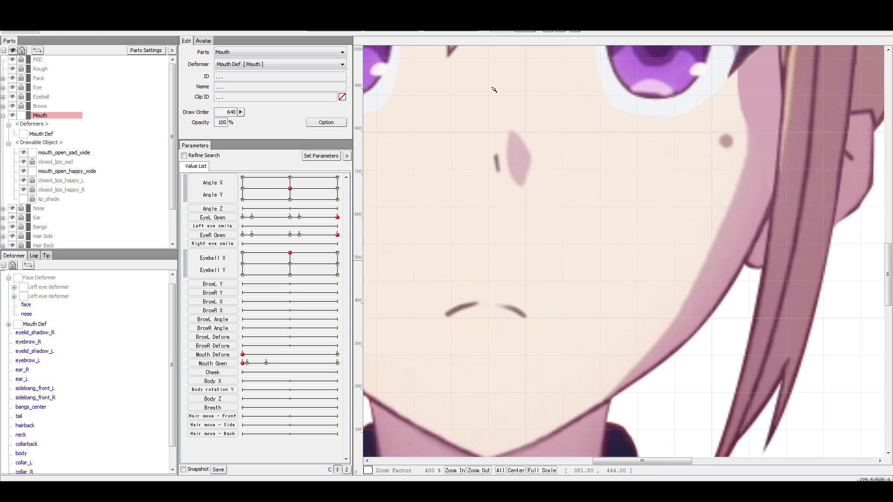
click(472, 308)
click(49, 162)
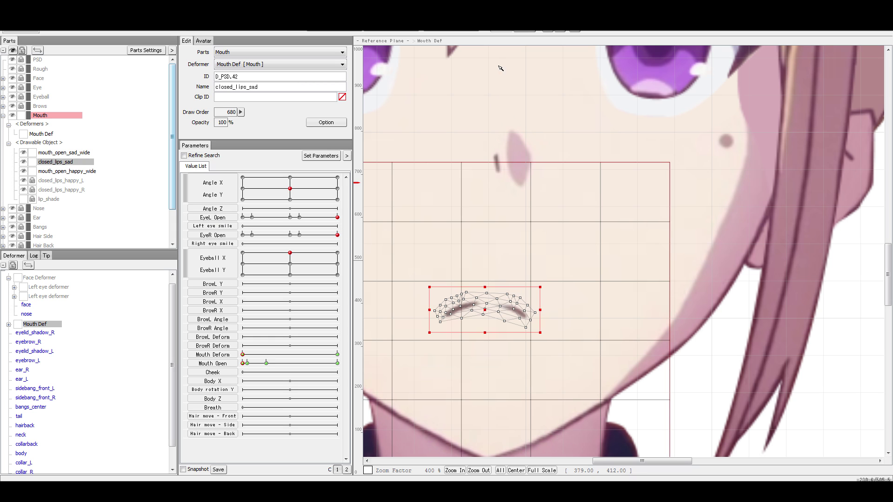
Lay a three-point deform path along the closed_lips_sad line, from corner to corner through its middle.
click(577, 31)
click(424, 326)
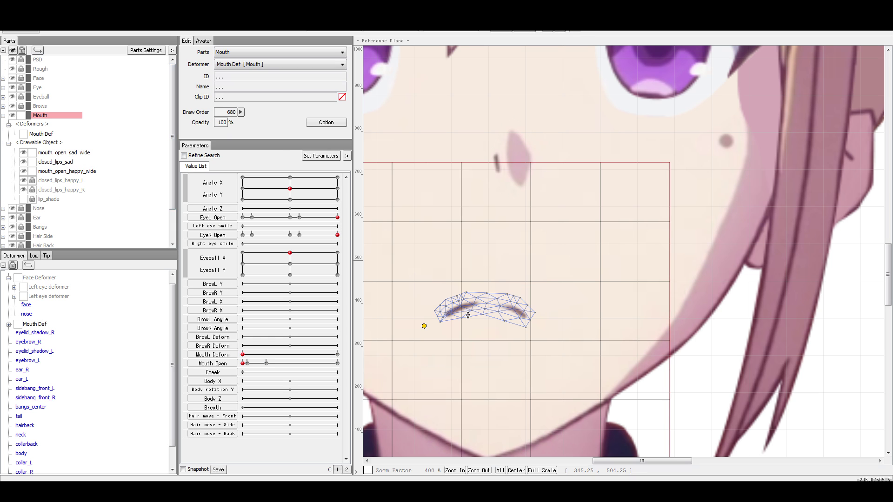
click(489, 304)
click(540, 325)
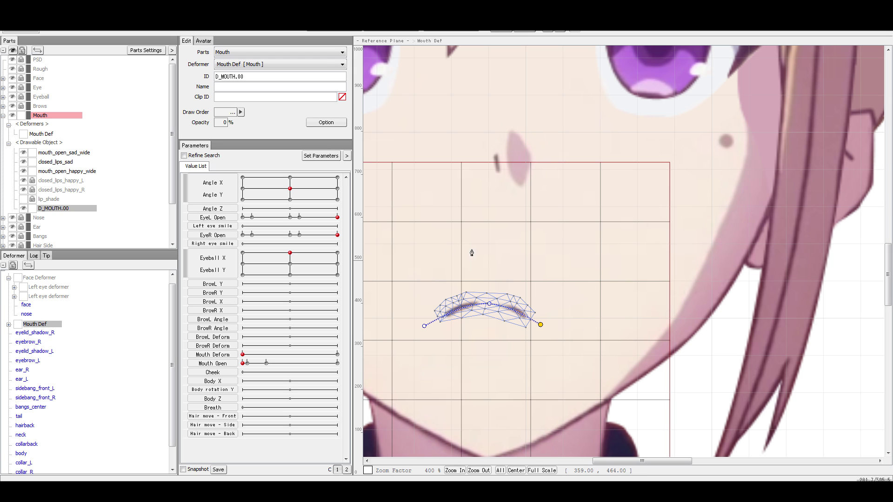
Try to bend closed_lips_sad into a smile by raising both path ends, lowering the middle, and adjusting a mesh point.
drag(424, 326, 421, 275)
drag(541, 325, 534, 279)
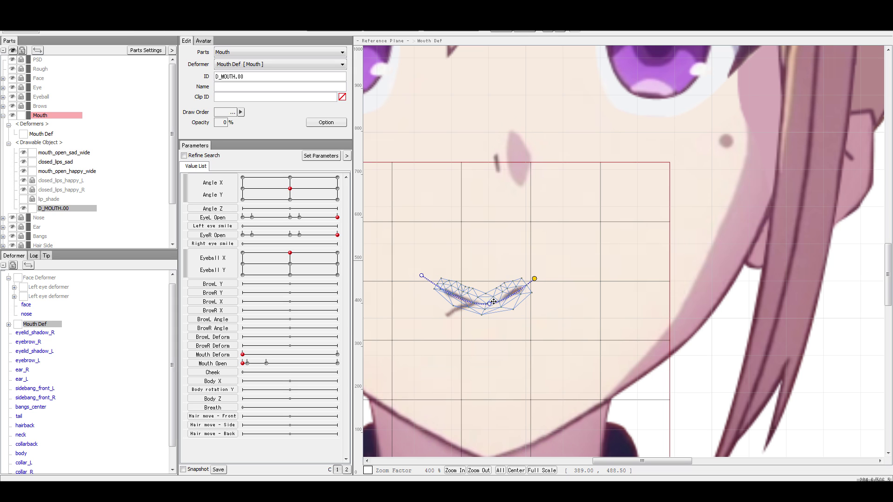
drag(491, 305, 492, 316)
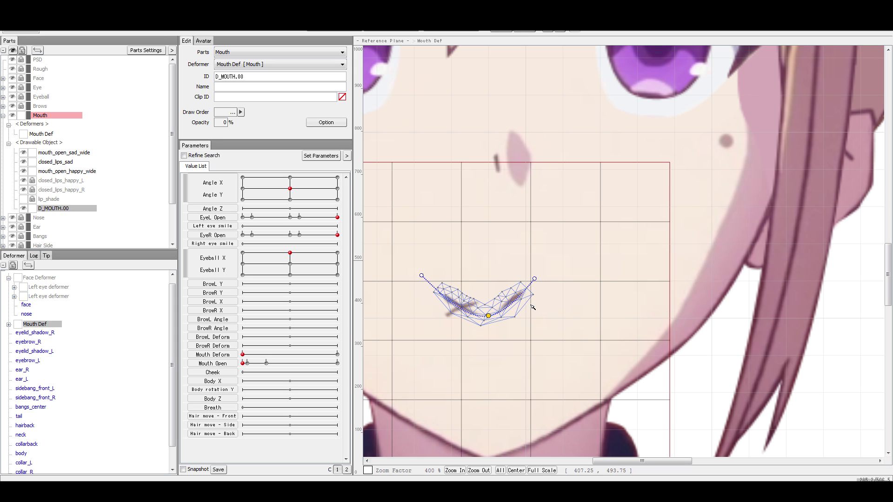
click(580, 302)
scroll(516, 313, up, 2)
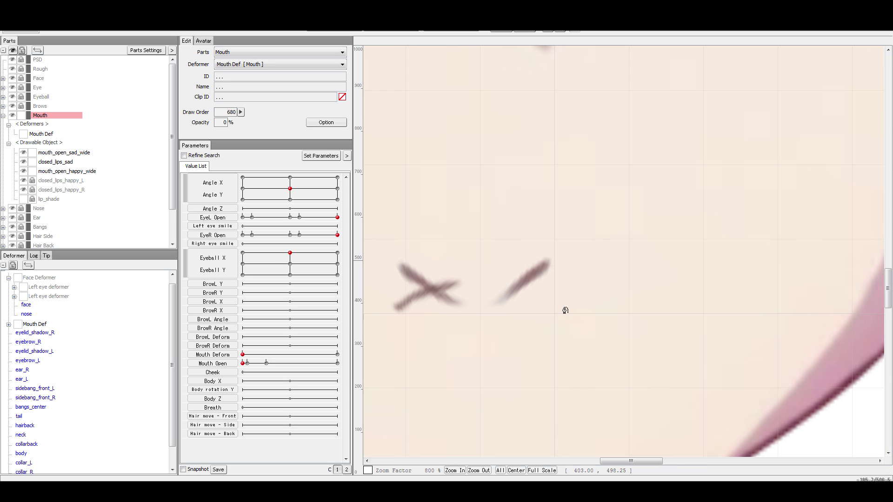
mouse_move(270, 358)
mouse_down()
mouse_move(338, 362)
mouse_move(239, 359)
mouse_up()
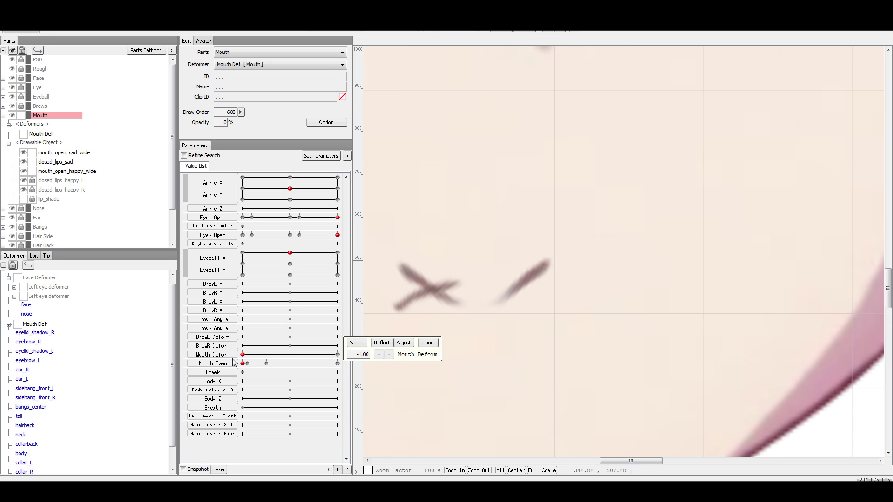
click(420, 276)
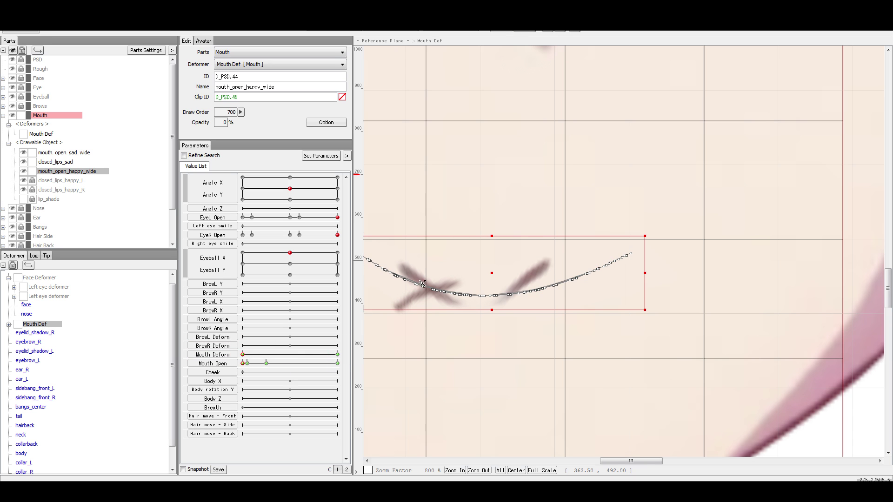
mouse_move(417, 276)
mouse_down()
mouse_move(409, 278)
mouse_move(426, 288)
mouse_move(402, 279)
mouse_up()
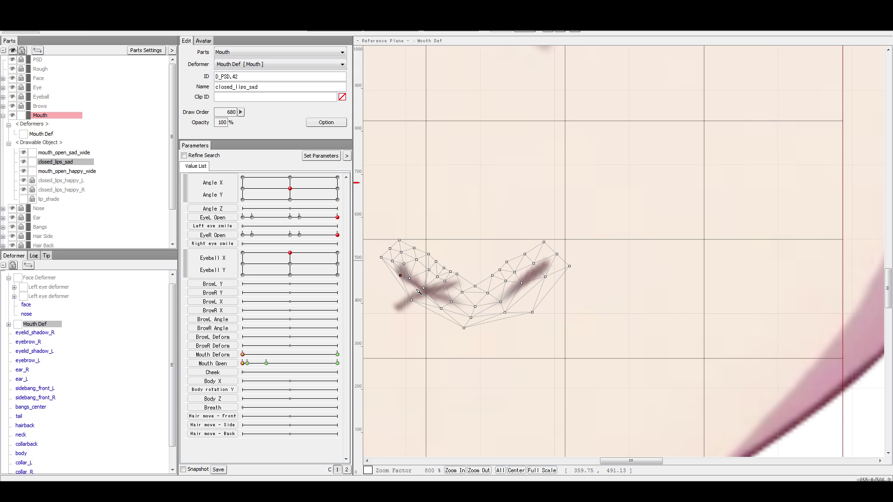
Undo the smile reshaping of closed_lips_sad, including its deform paths.
key(ctrl+z)
key(ctrl+z)
key(ctrl+z)
key(ctrl+z)
key(ctrl+z)
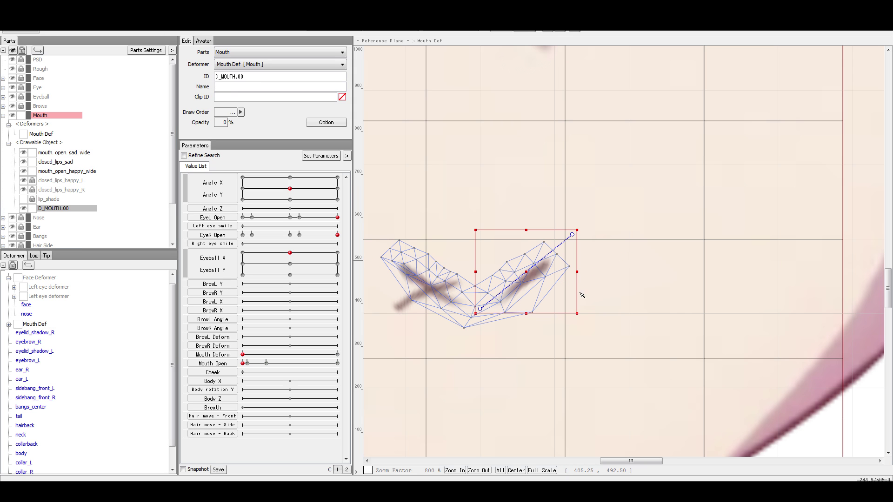
key(ctrl+z)
key(ctrl+z)
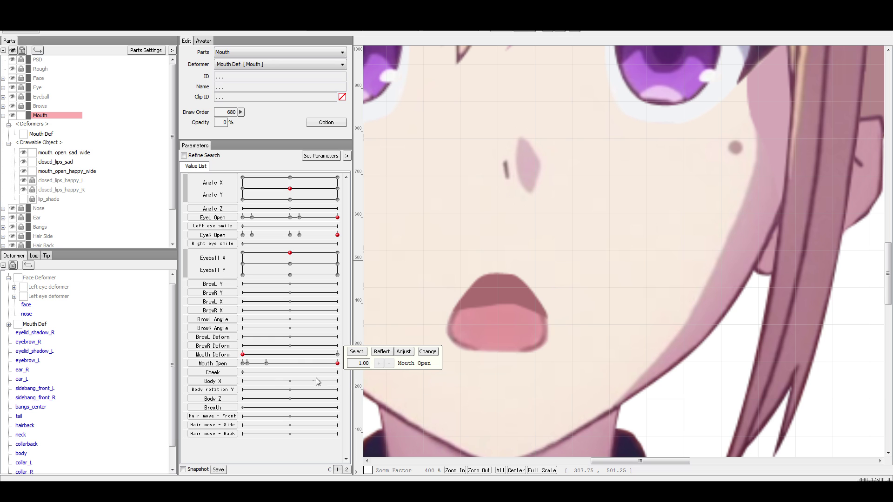
Sweep Mouth Deform and Mouth Open through the closed and open shapes, ending with both at 1.00.
drag(317, 379, 195, 357)
scroll(542, 348, down, 5)
drag(256, 355, 337, 355)
mouse_move(269, 365)
mouse_down()
mouse_move(345, 370)
mouse_move(281, 376)
mouse_up()
drag(290, 376, 242, 362)
click(243, 356)
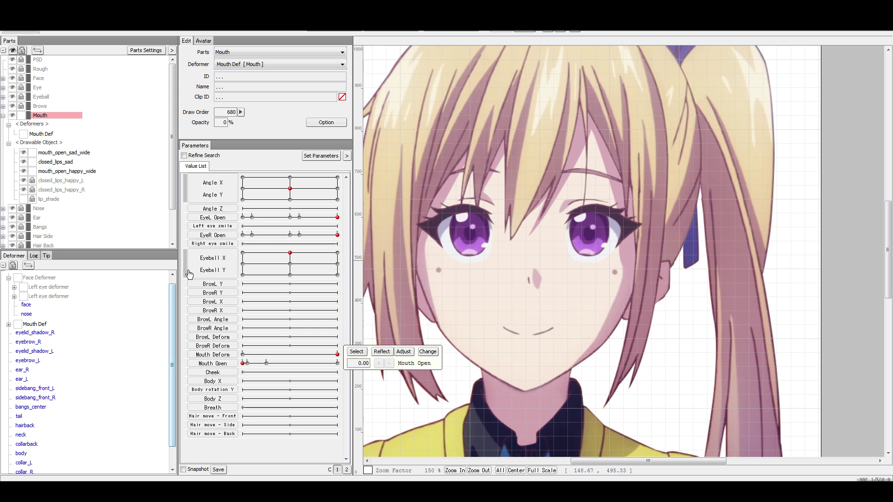
drag(255, 356, 350, 361)
drag(276, 363, 364, 375)
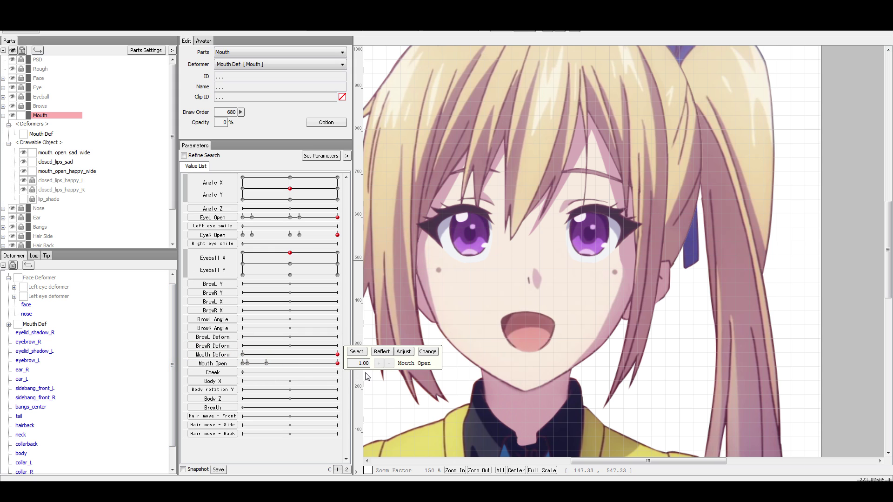
scroll(595, 330, down, 2)
scroll(618, 310, up, 1)
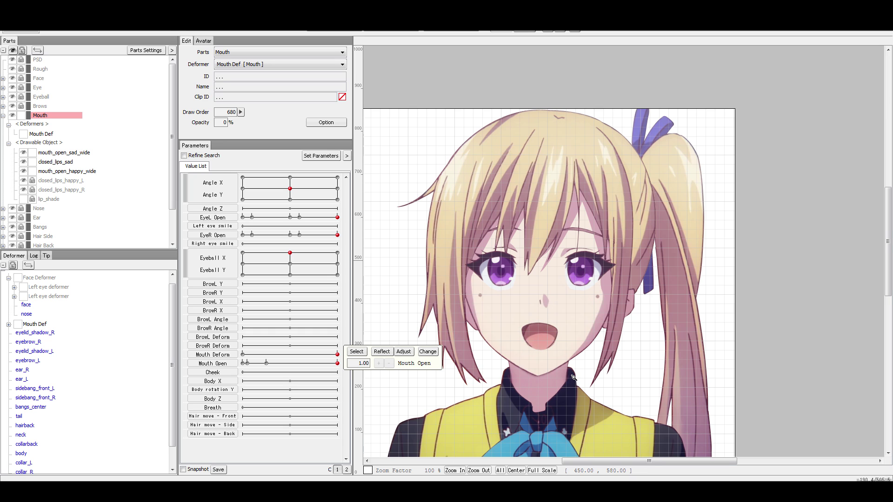
scroll(573, 378, down, 1)
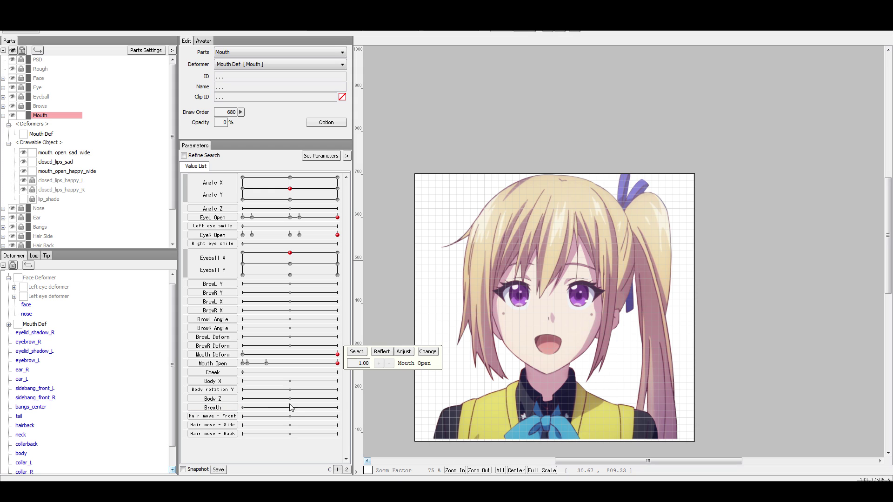
mouse_move(290, 416)
mouse_down()
mouse_move(248, 424)
mouse_move(288, 429)
mouse_up()
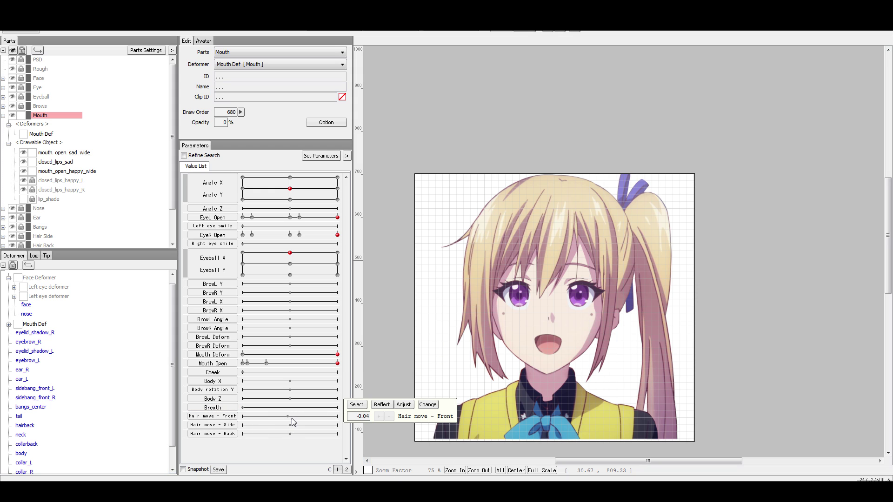